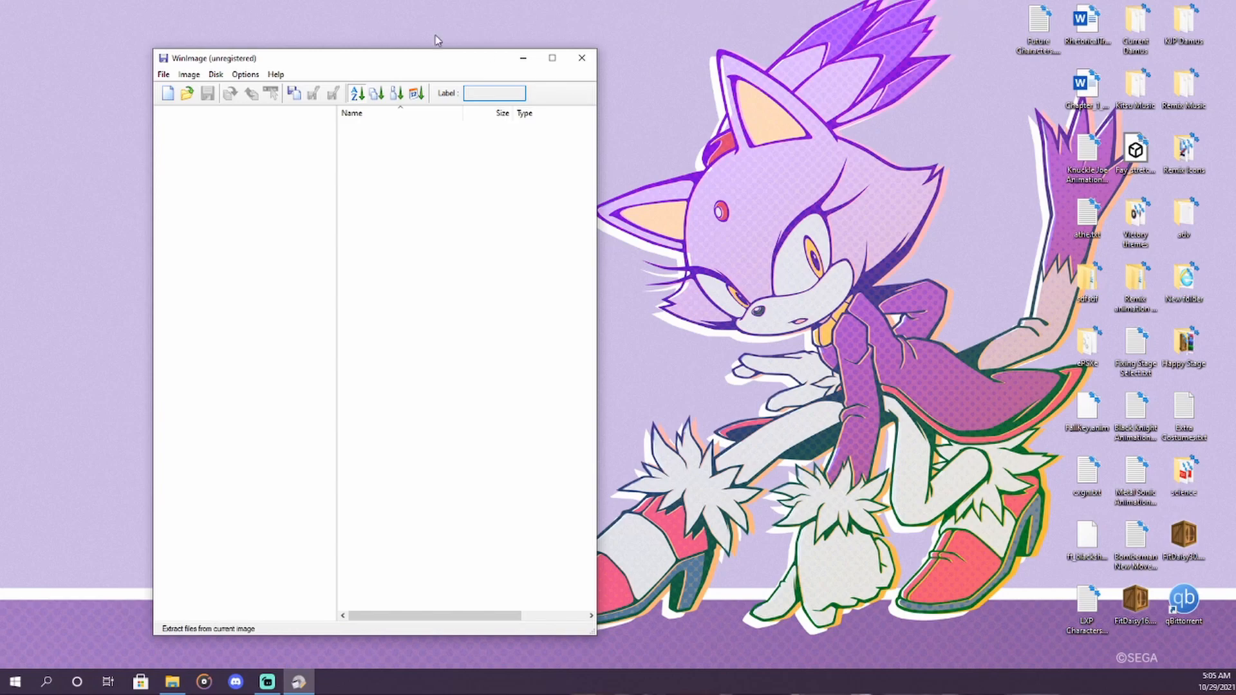
# Step: Load the sd.raw disk image and browse to the drluigi folder under ex_remix/pf/Fighter
pyautogui.click(186, 94)
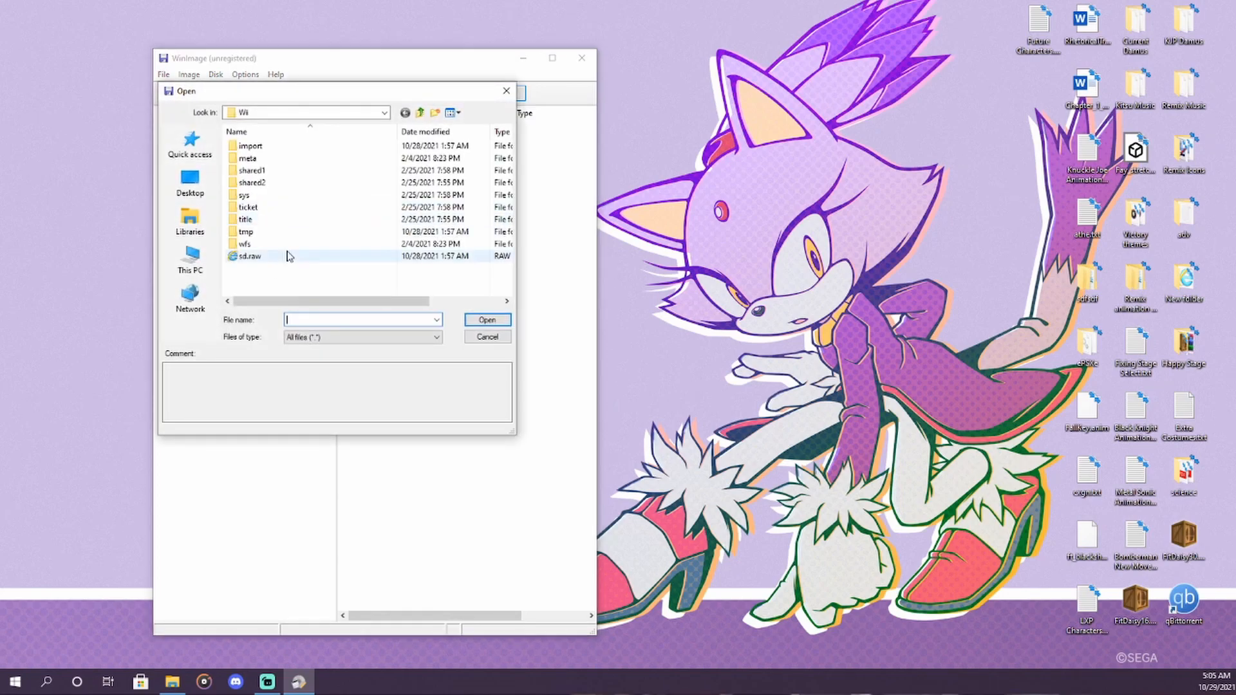
pyautogui.doubleClick(250, 257)
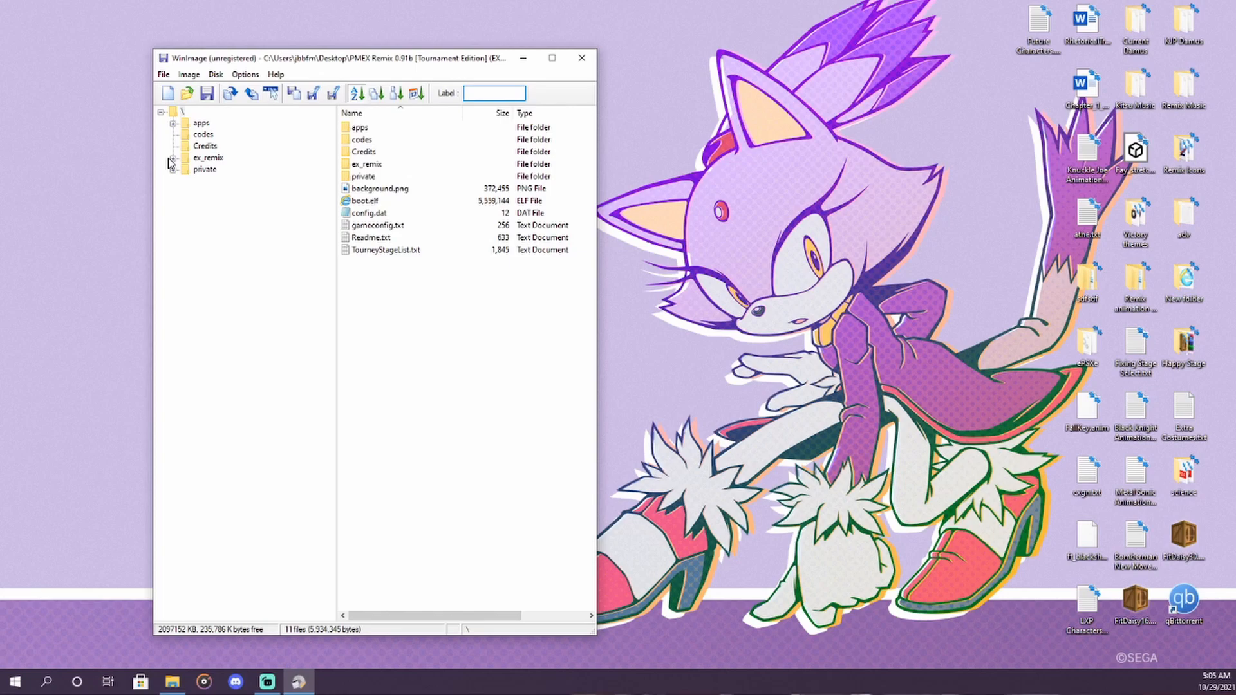
pyautogui.doubleClick(213, 160)
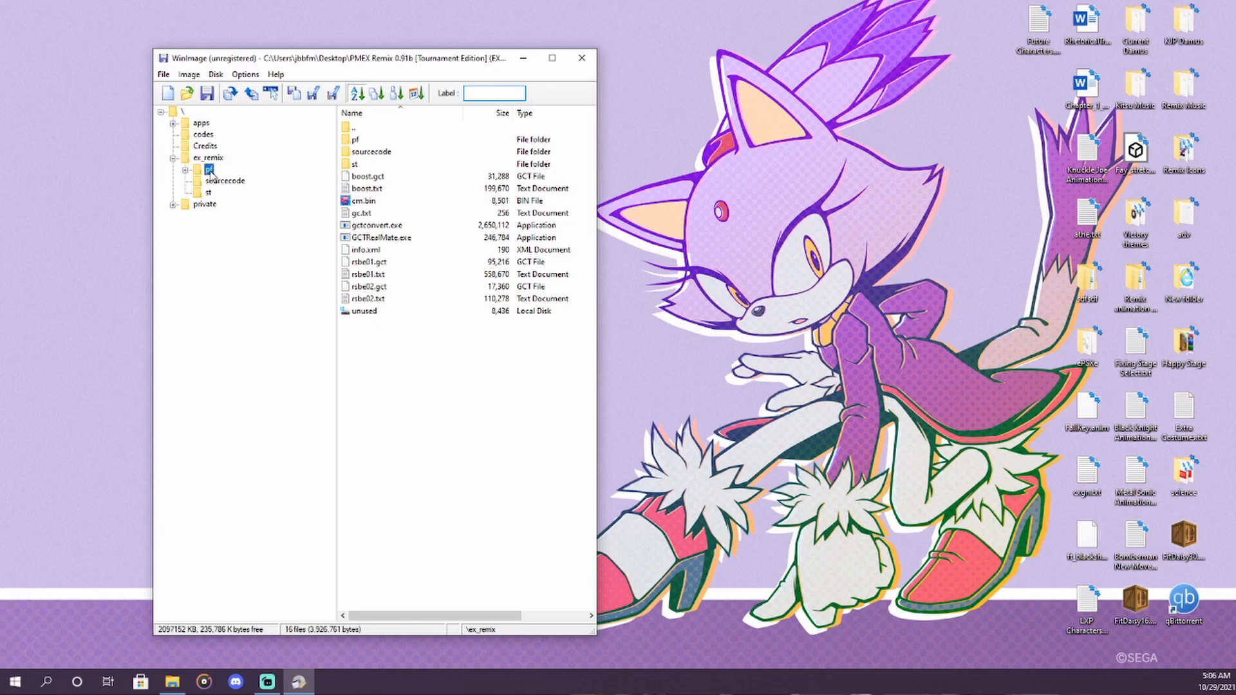
pyautogui.doubleClick(210, 171)
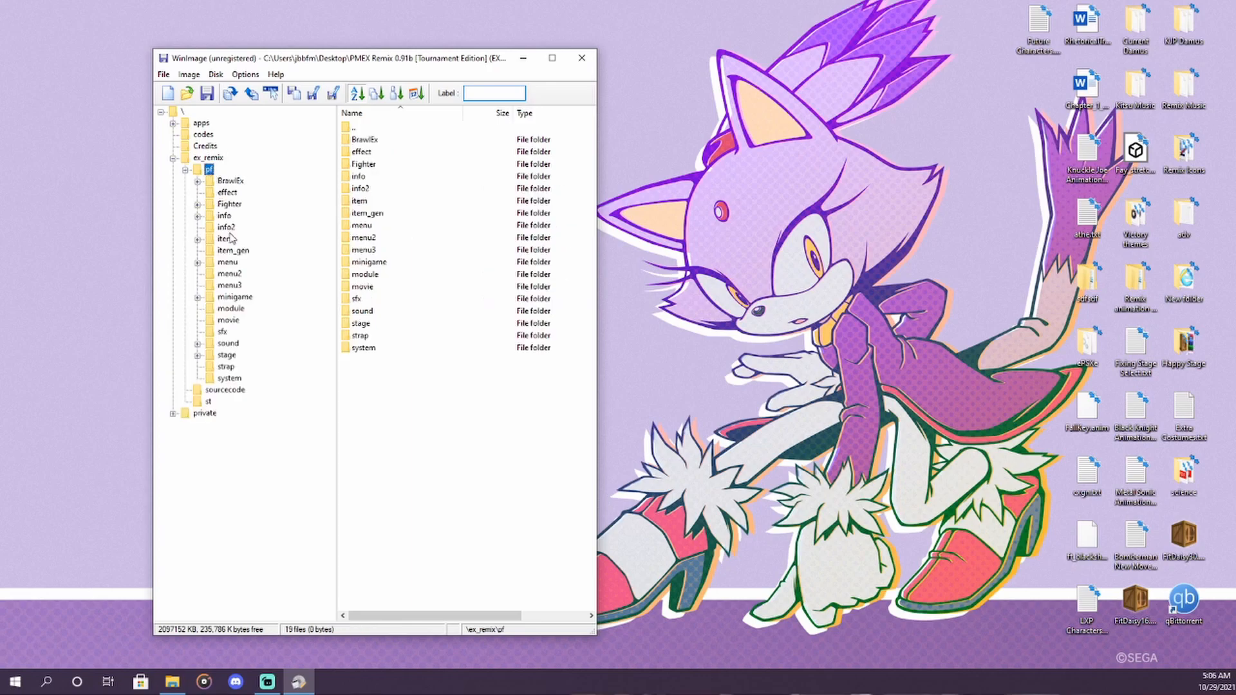
pyautogui.doubleClick(231, 205)
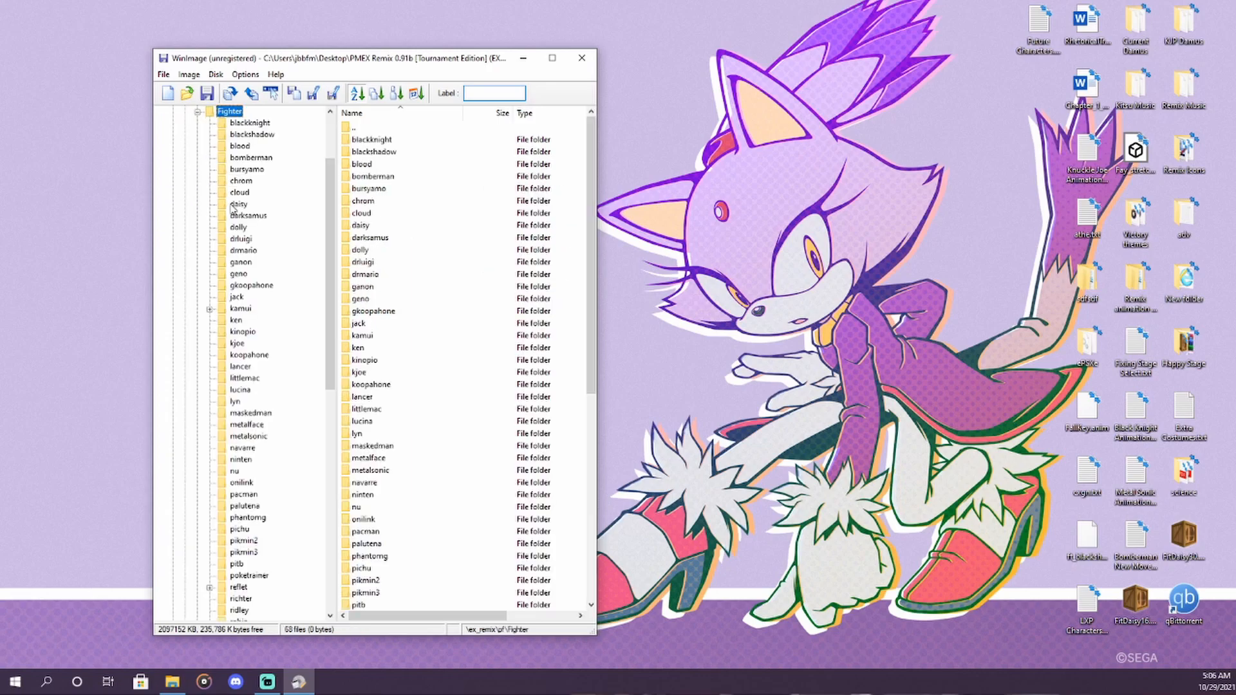
pyautogui.click(248, 240)
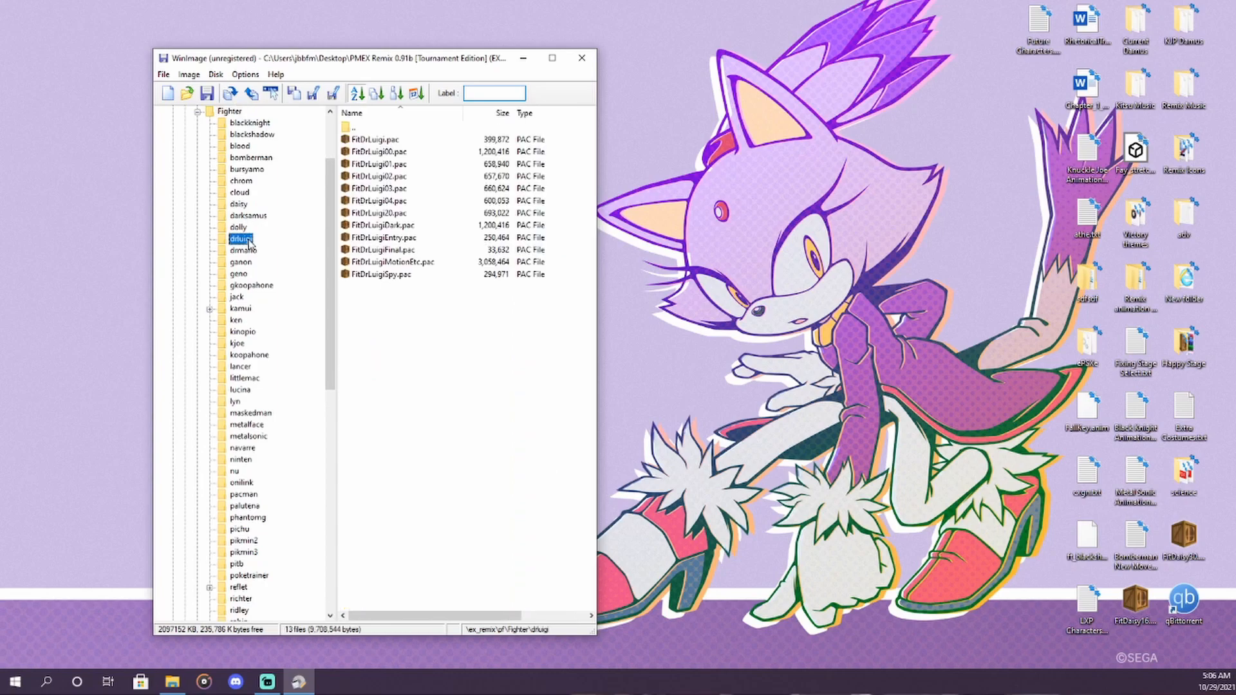
# Step: Extract FitDrLuigi00.pac and FitDrLuigiMotionEtc.pac from the image into the ahhhhhhh folder, and close WinImage
pyautogui.click(380, 153)
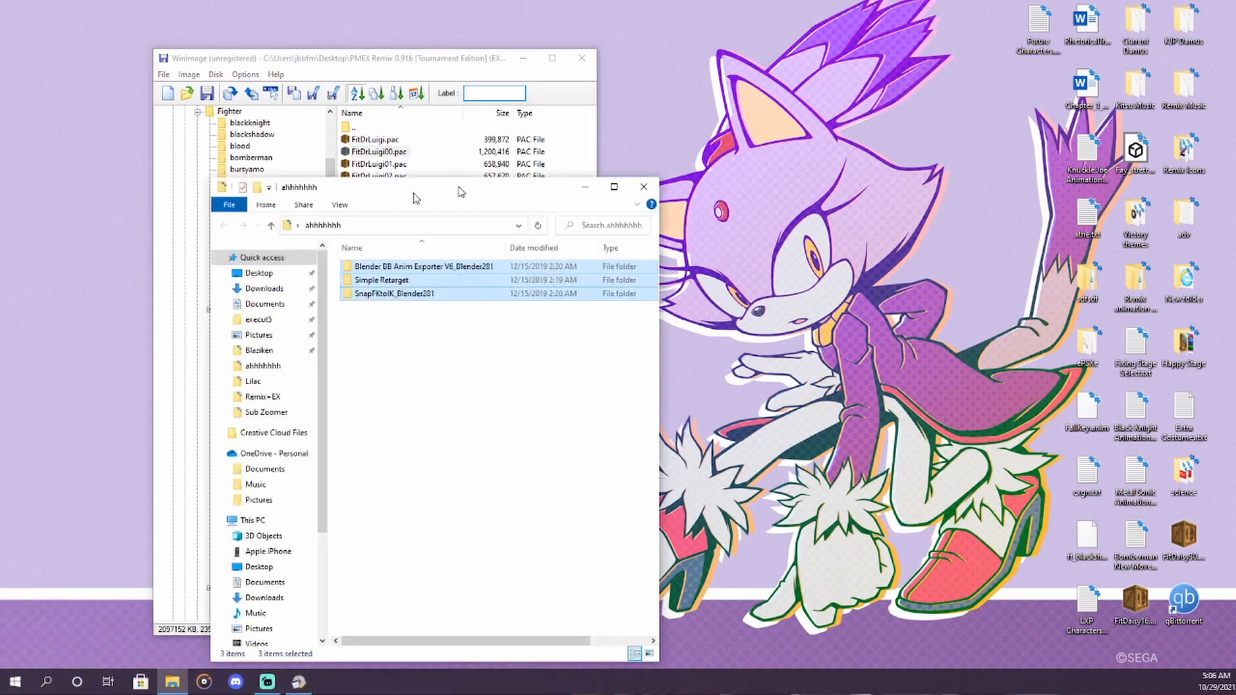
pyautogui.moveTo(461, 191); pyautogui.dragTo(938, 130)
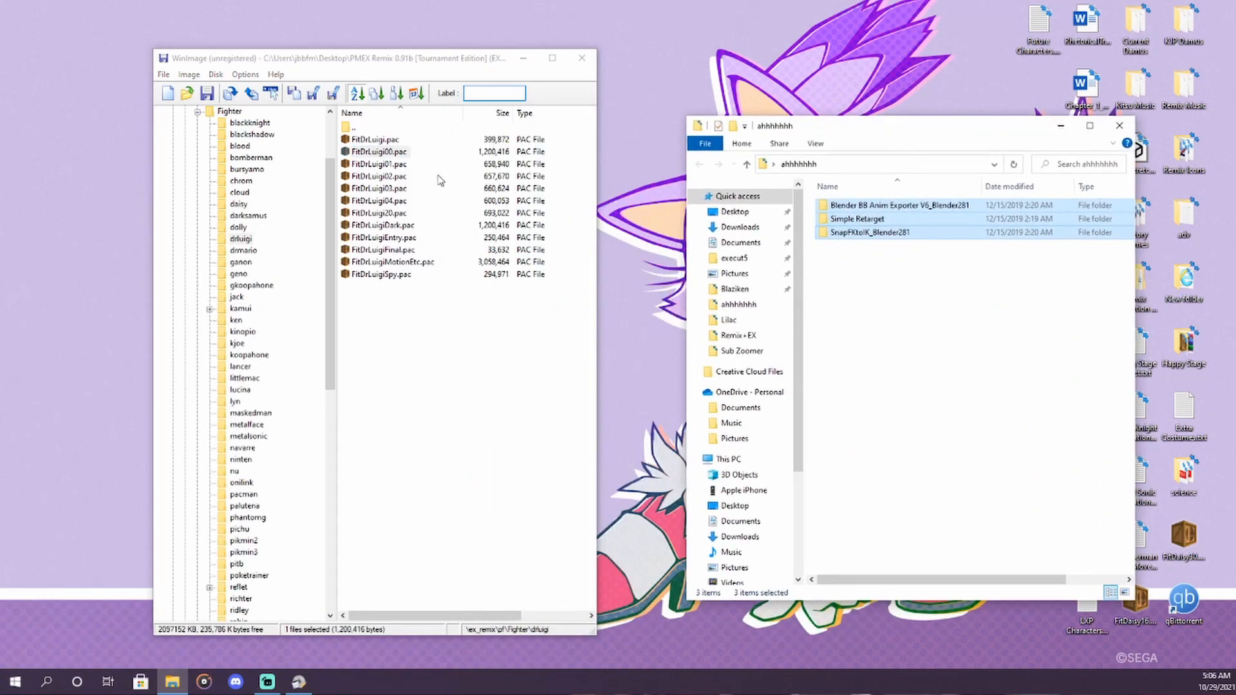
pyautogui.moveTo(376, 153); pyautogui.dragTo(951, 324)
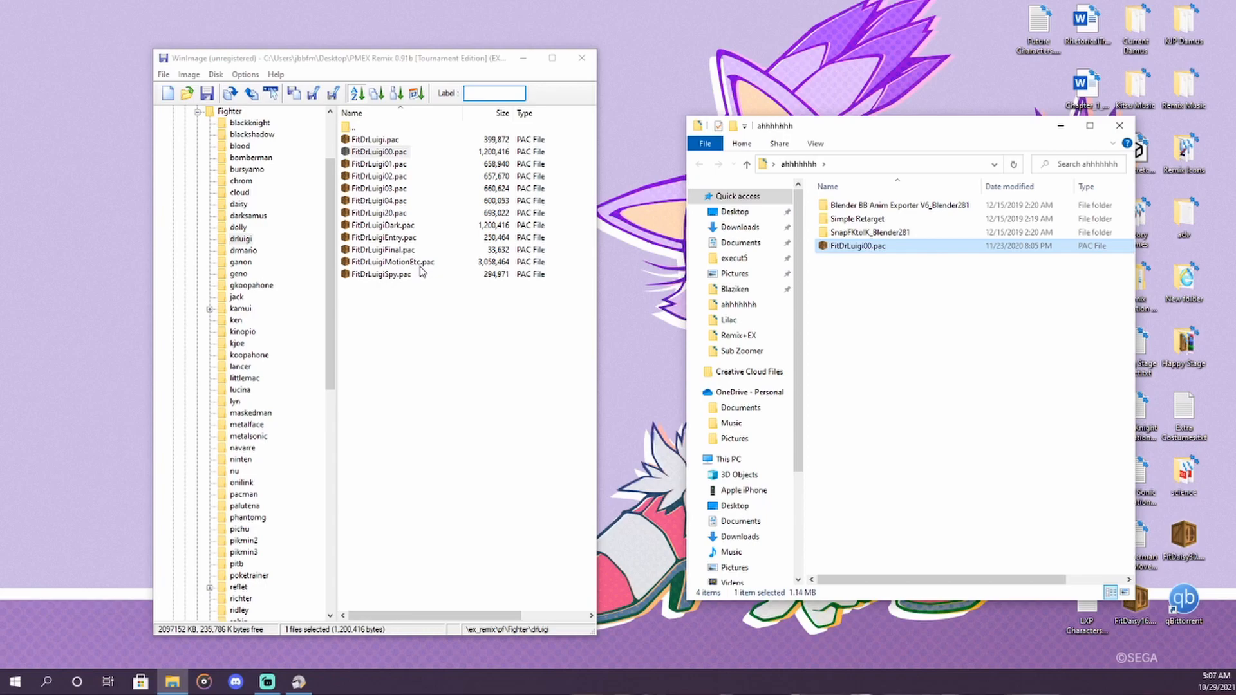
pyautogui.moveTo(422, 271); pyautogui.dragTo(904, 322)
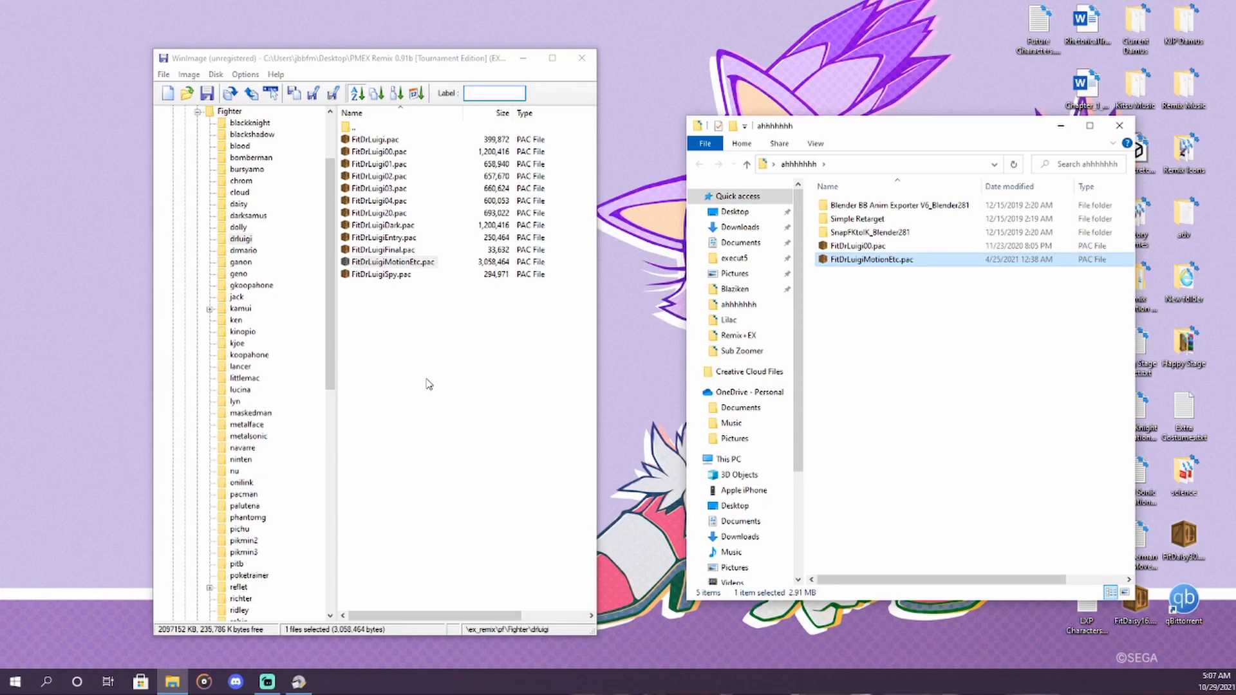
pyautogui.click(581, 58)
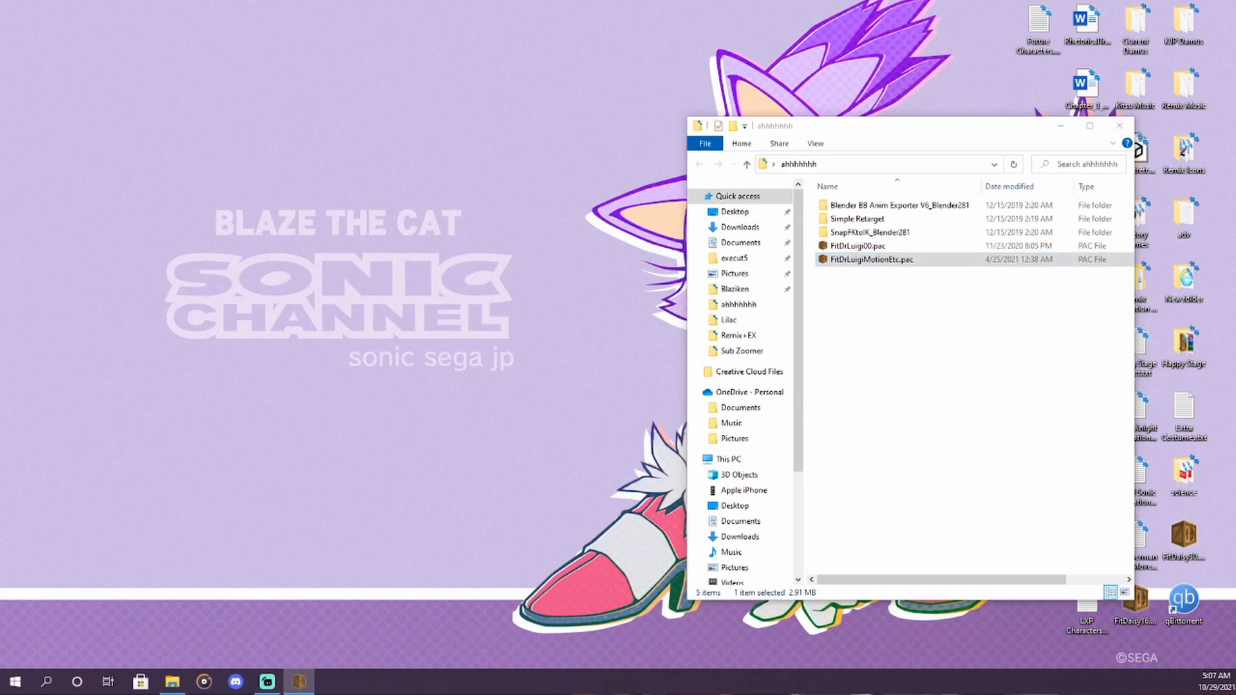
# Step: In BrawlCrate, load FitDrLuigi00.pac from the ahhhhhhh folder and expand Model Data [0] down to its 3DModels(NW4R) contents
pyautogui.moveTo(505, 110); pyautogui.dragTo(478, 122)
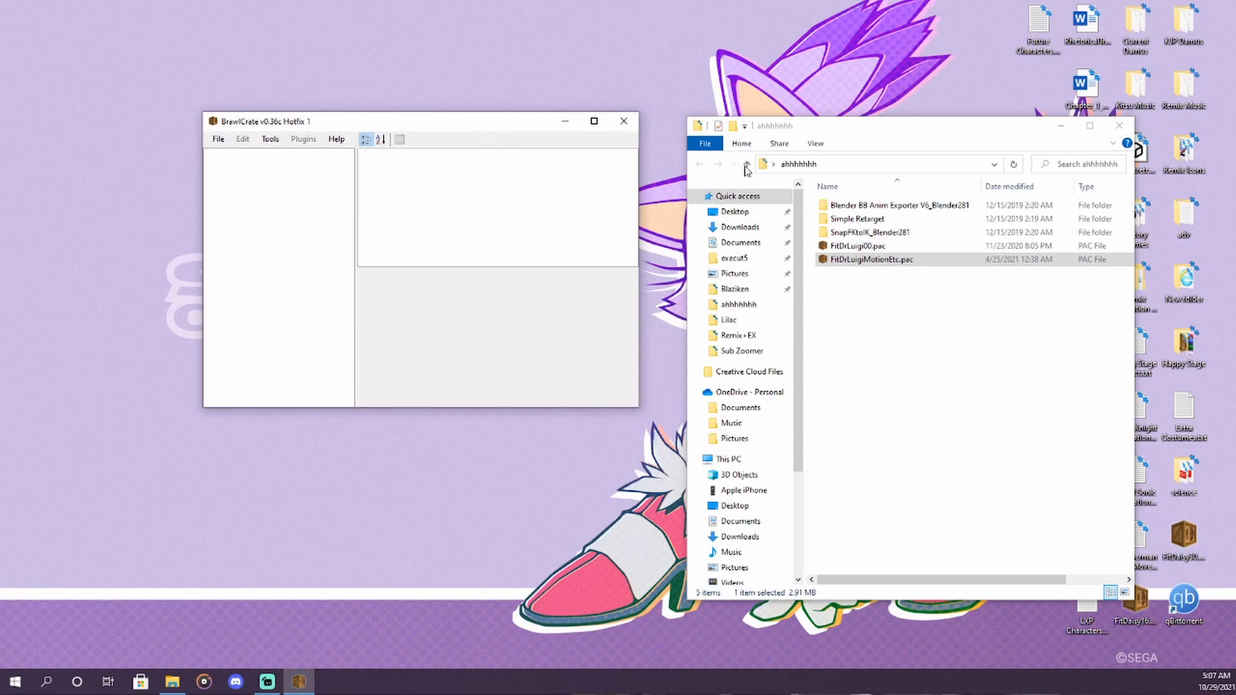
pyautogui.moveTo(840, 248); pyautogui.dragTo(496, 261)
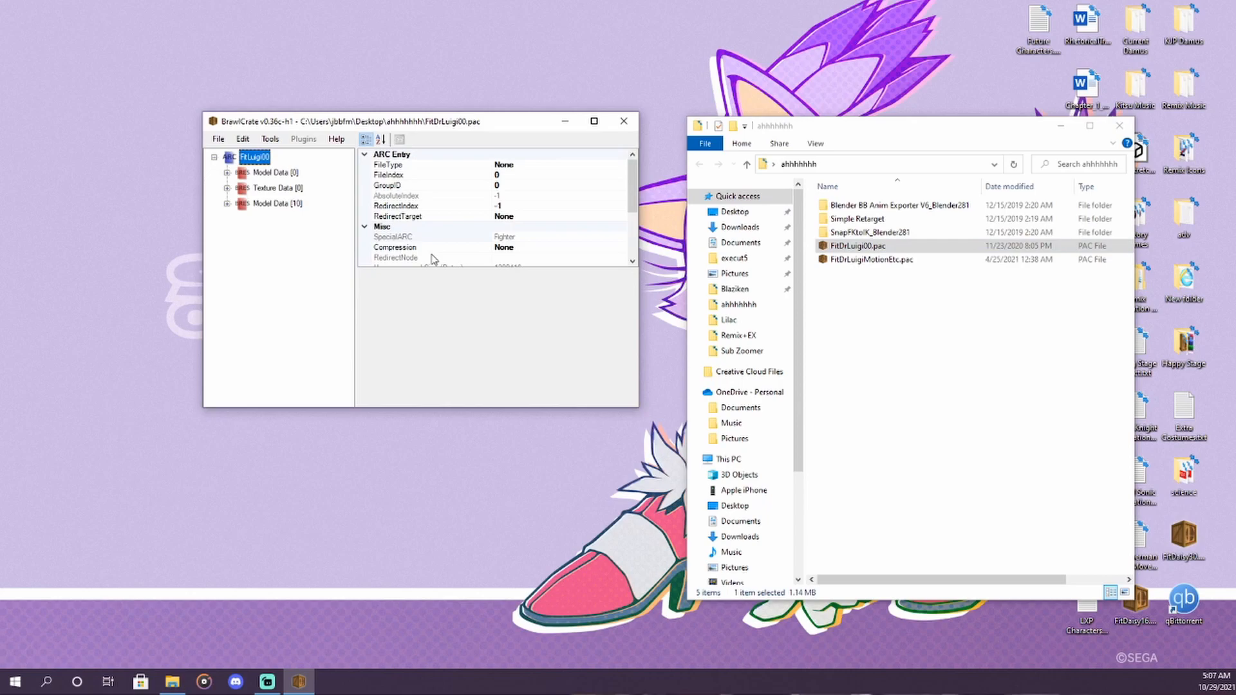
pyautogui.click(227, 174)
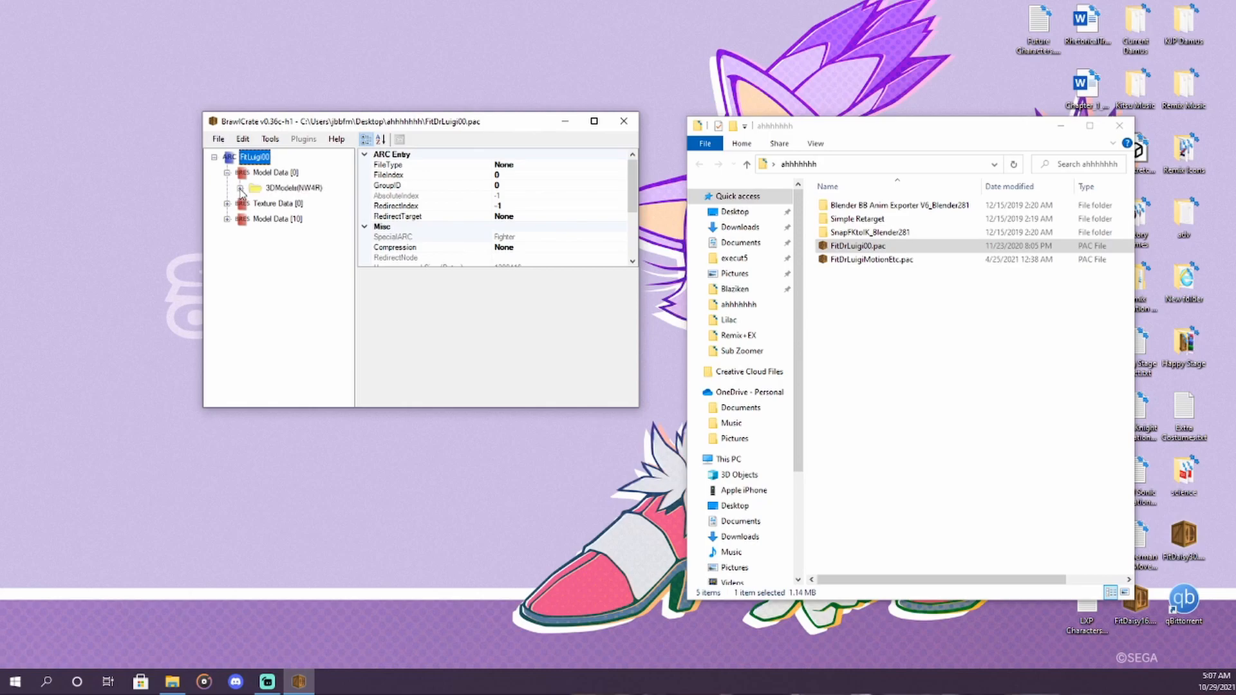
pyautogui.doubleClick(279, 188)
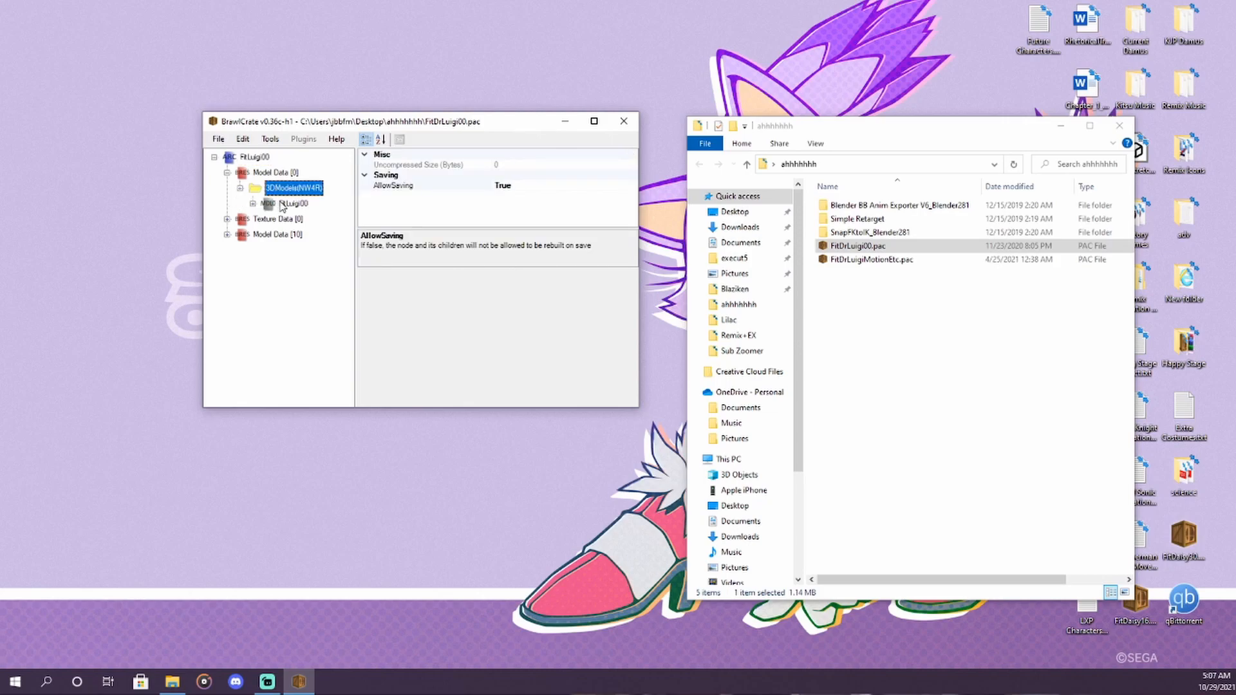
# Step: Export the FitLuigi00 model to the ahhhhhhh folder as FitLuigi00.mdl0
pyautogui.click(284, 204)
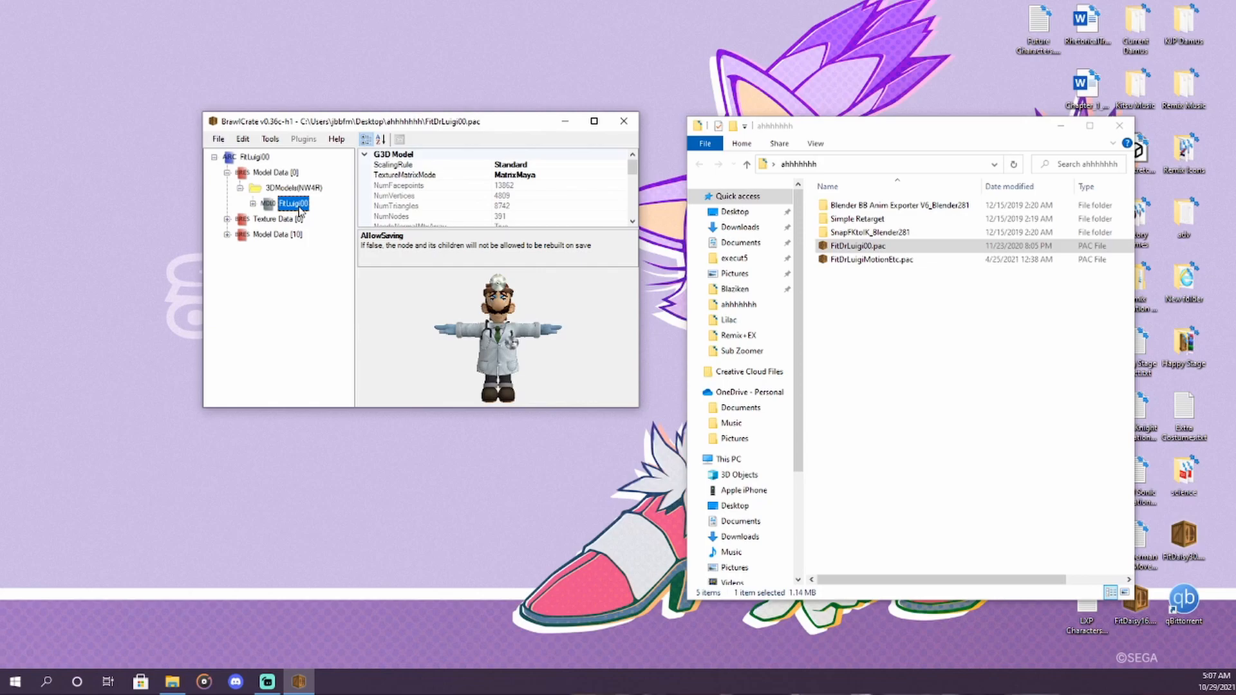
pyautogui.rightClick(299, 209)
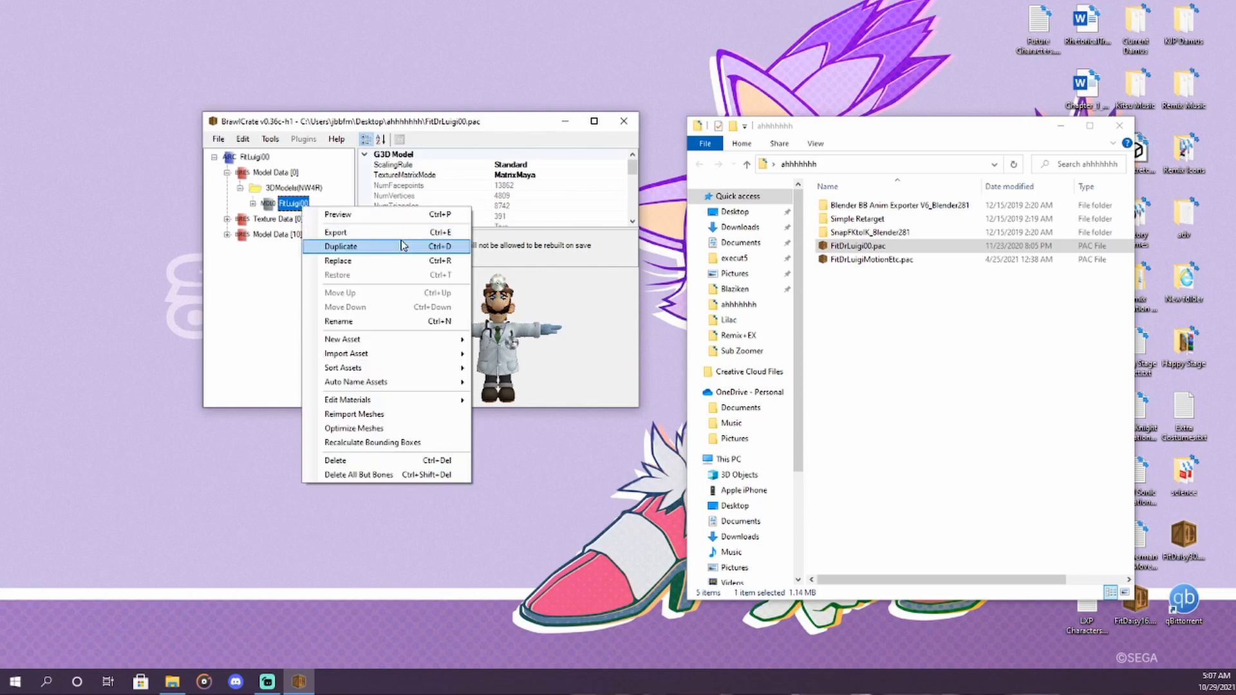
pyautogui.click(328, 236)
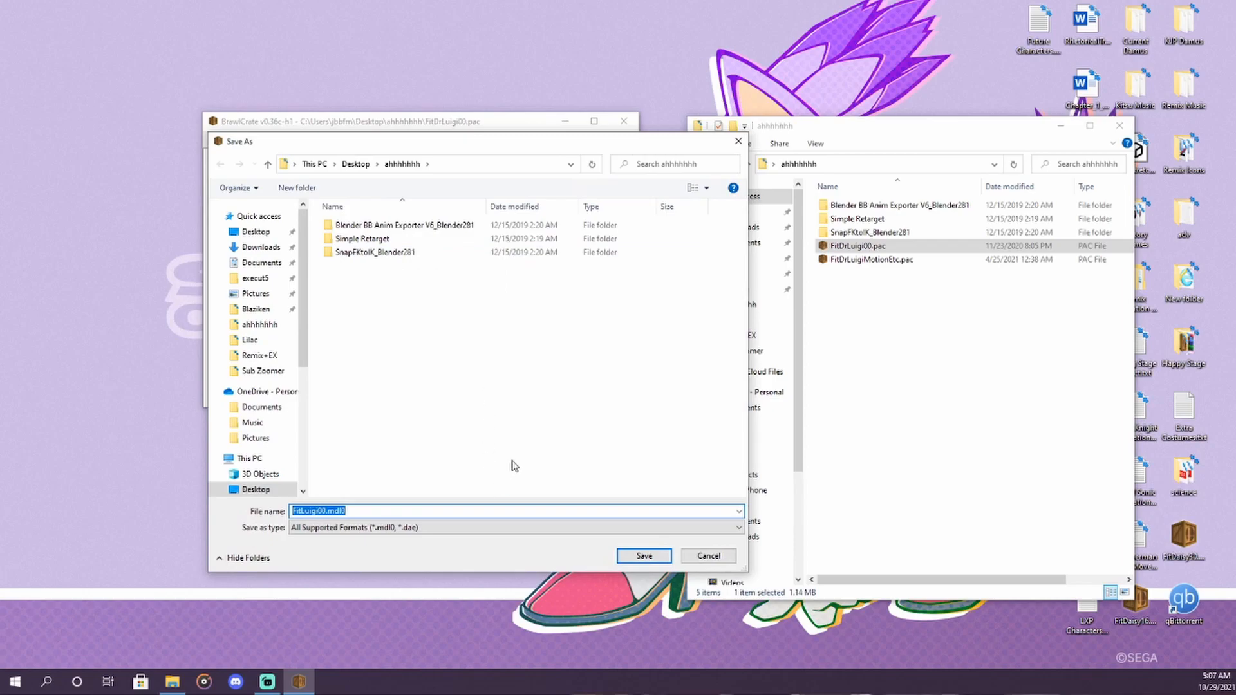
pyautogui.click(662, 546)
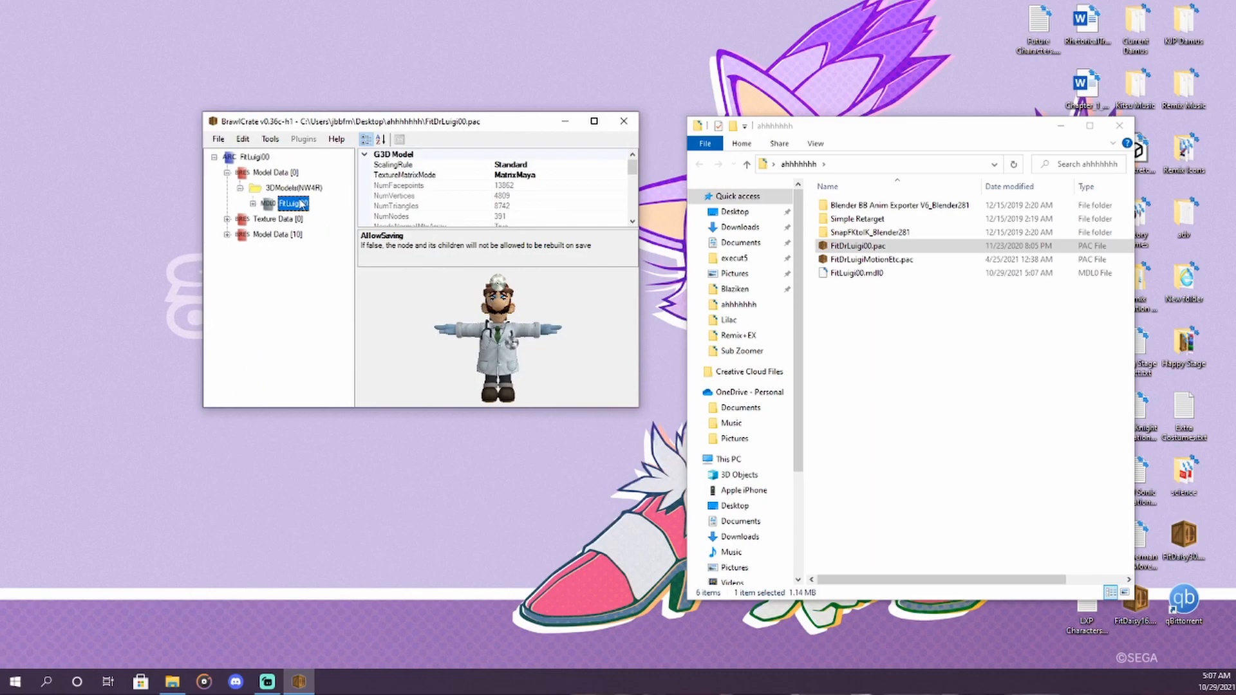
# Step: Export the FitLuigi00 model again in DAE format, as FitLuigi00.dae in the same folder
pyautogui.rightClick(300, 205)
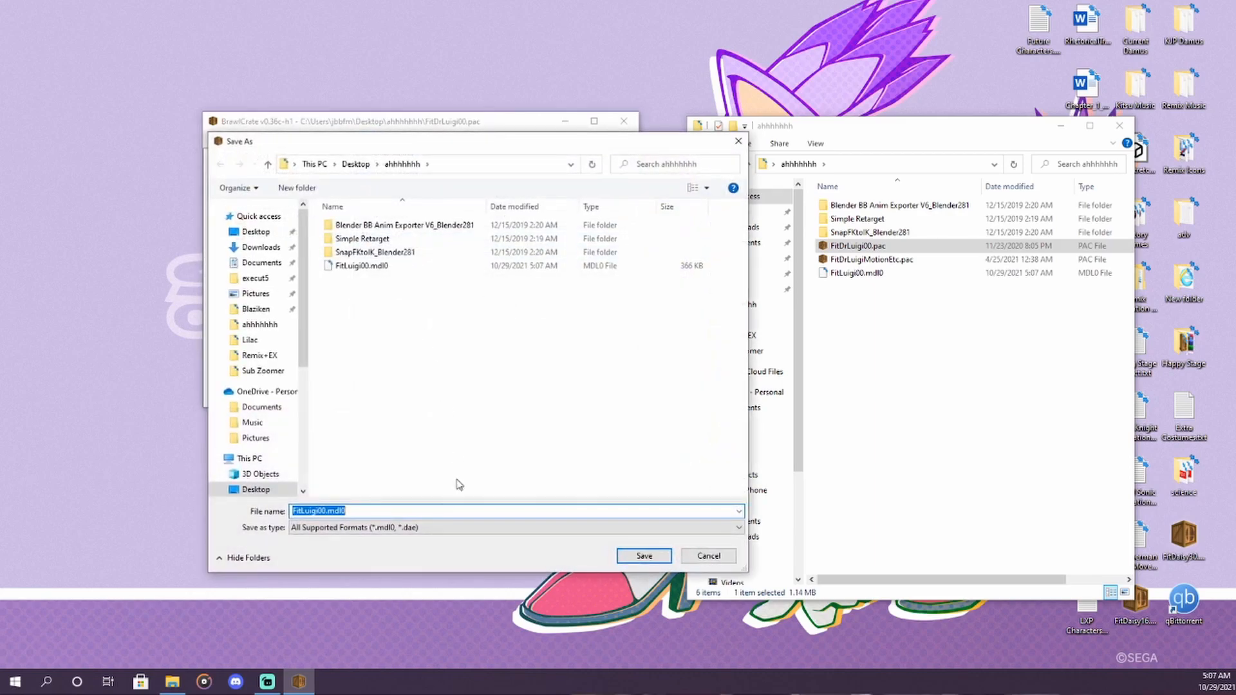
pyautogui.click(399, 527)
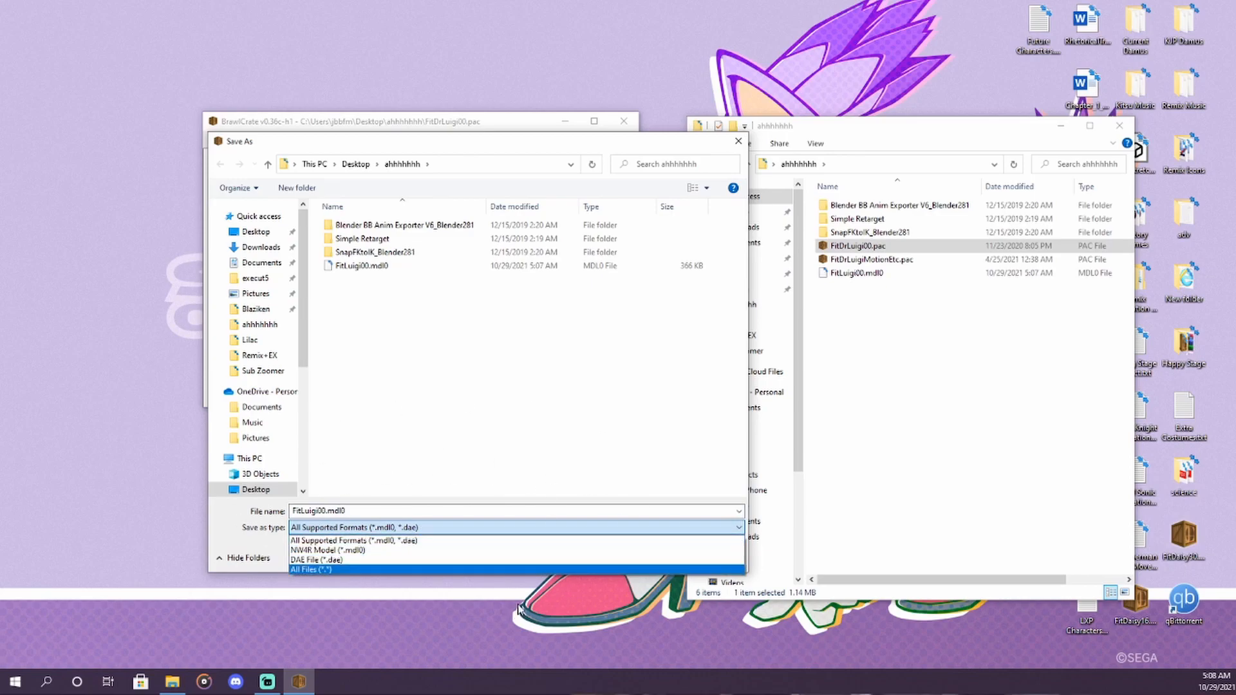
pyautogui.click(352, 560)
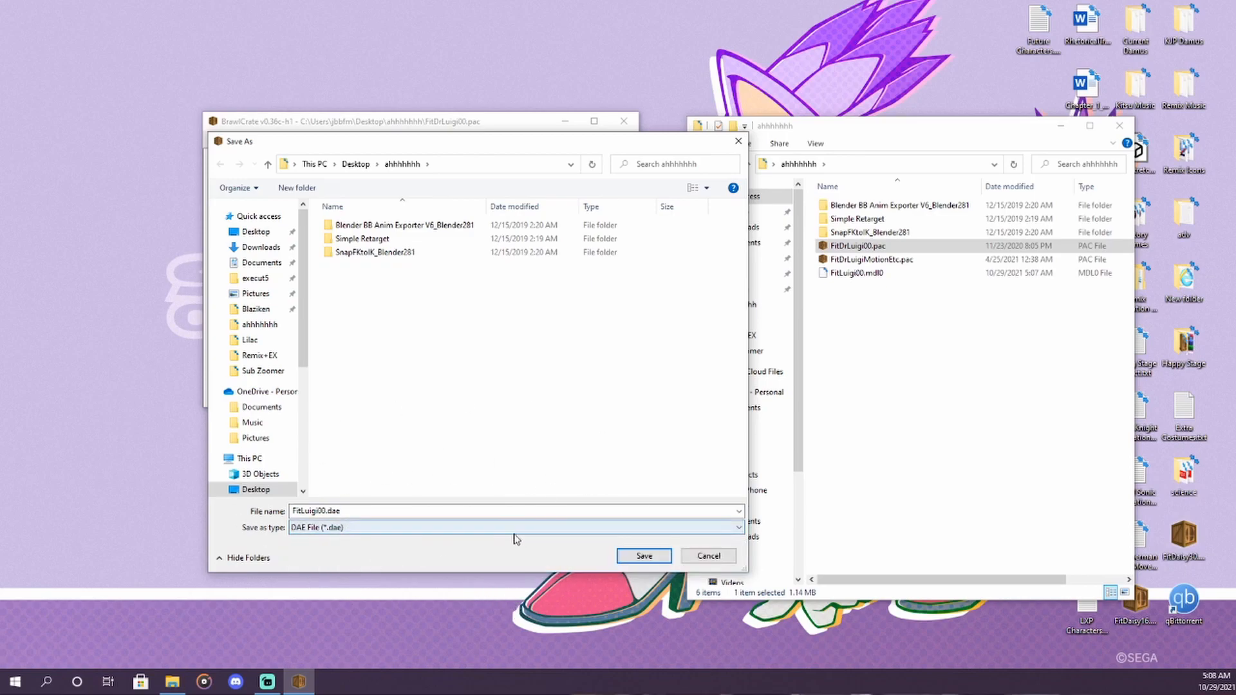
pyautogui.click(644, 556)
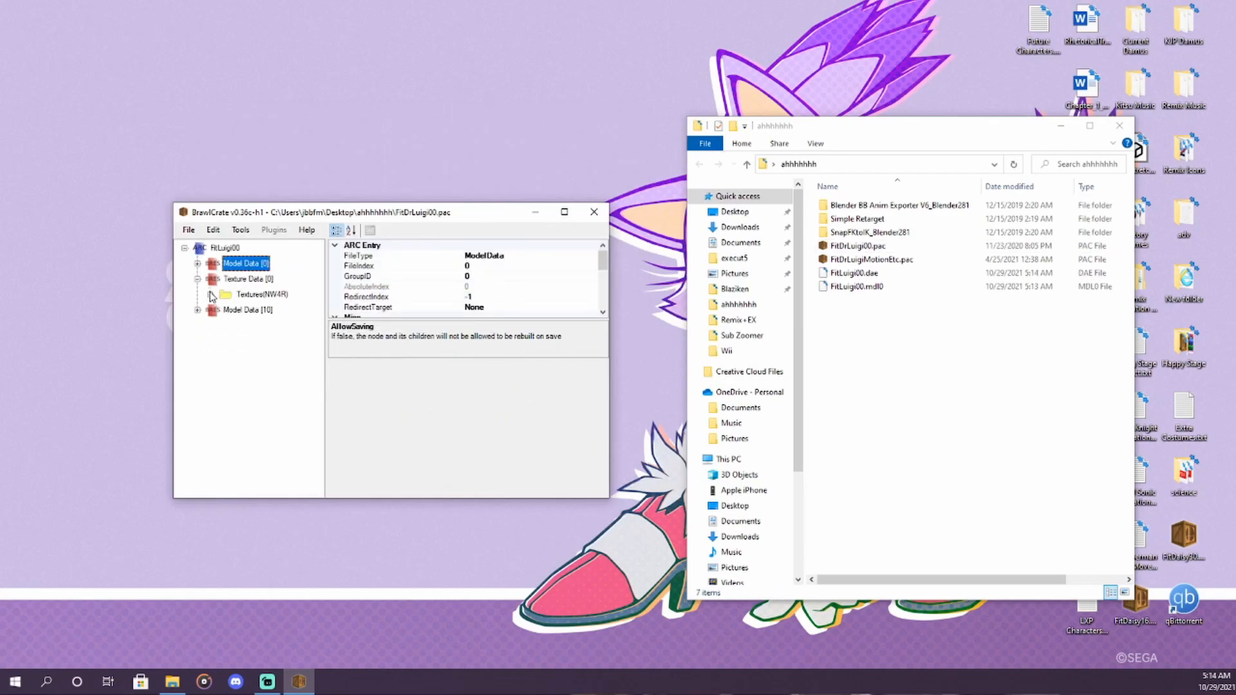
# Step: Export all textures in Texture Data [0], from FitLuigiEyeDmg through Spe, to the ahhhhhhh folder as Portable Network Graphics (*.png)
pyautogui.click(211, 295)
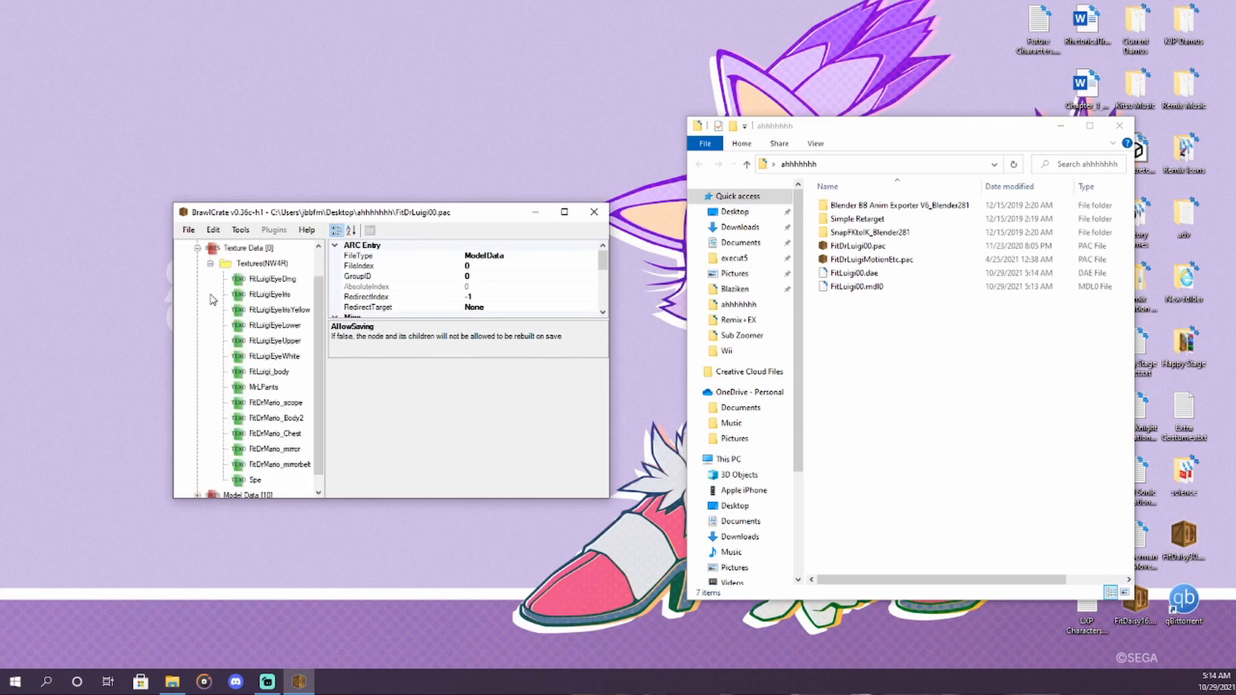
pyautogui.click(266, 280)
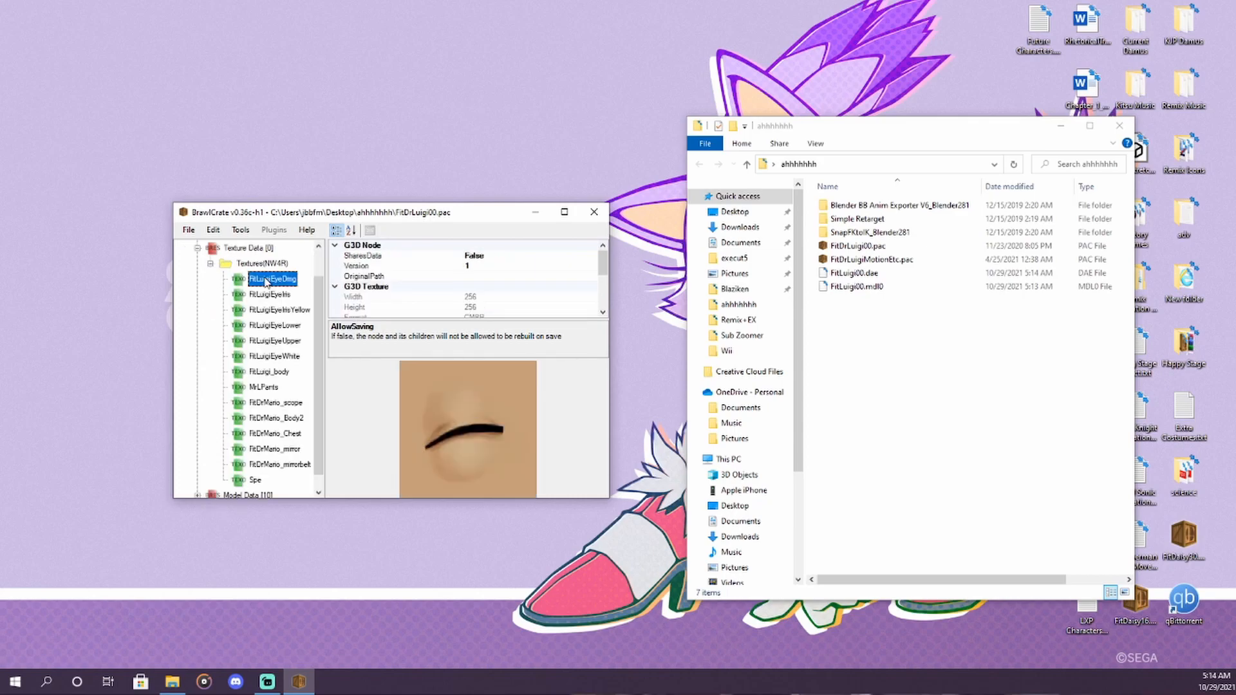
pyautogui.keyDown('shift'); pyautogui.click(256, 482); pyautogui.keyUp('shift')
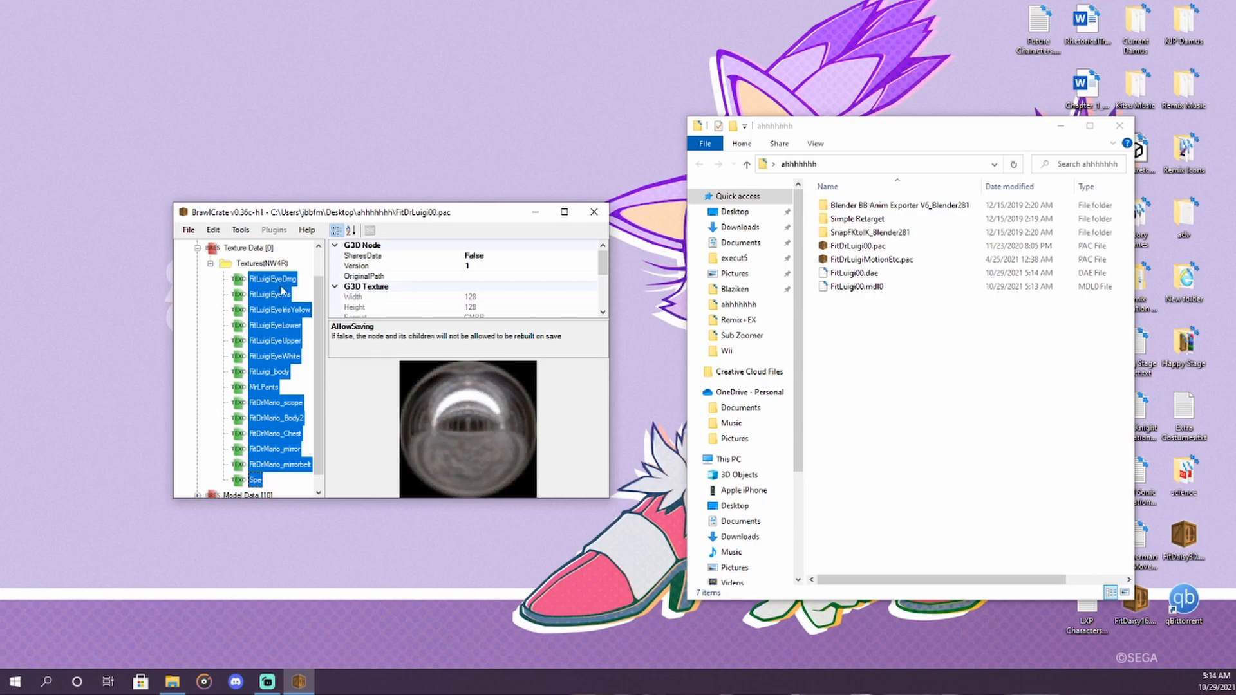
pyautogui.click(278, 282)
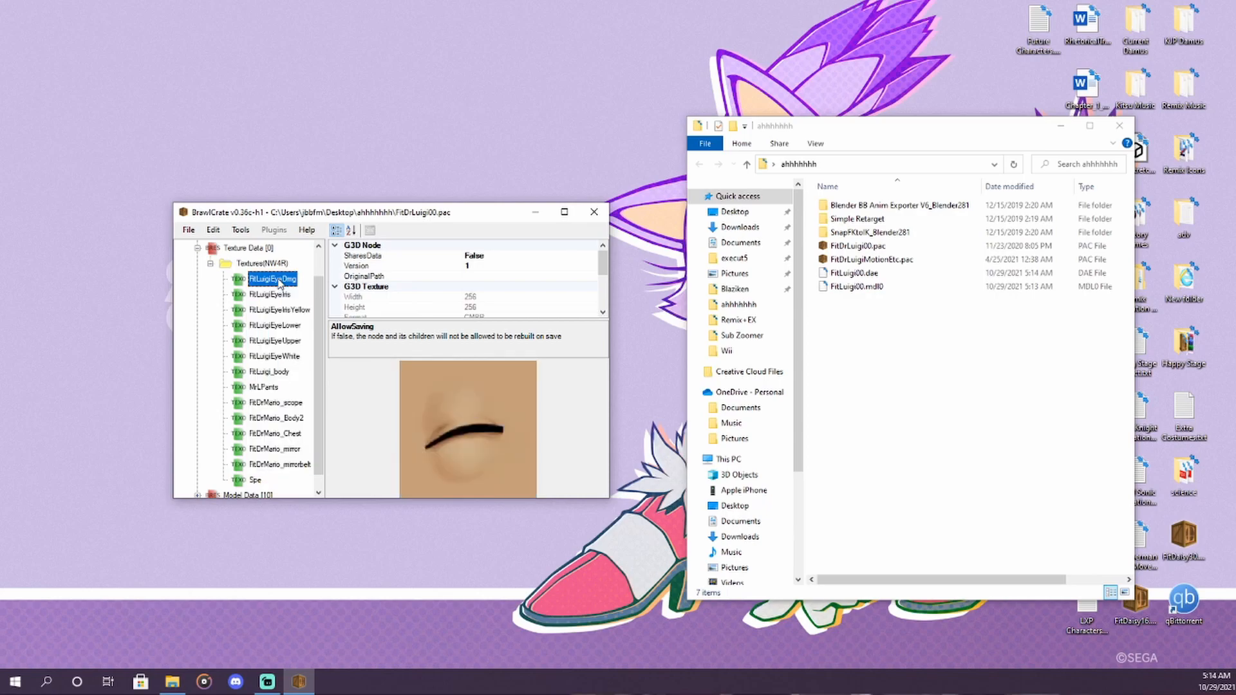
pyautogui.keyDown('shift'); pyautogui.click(257, 482); pyautogui.keyUp('shift')
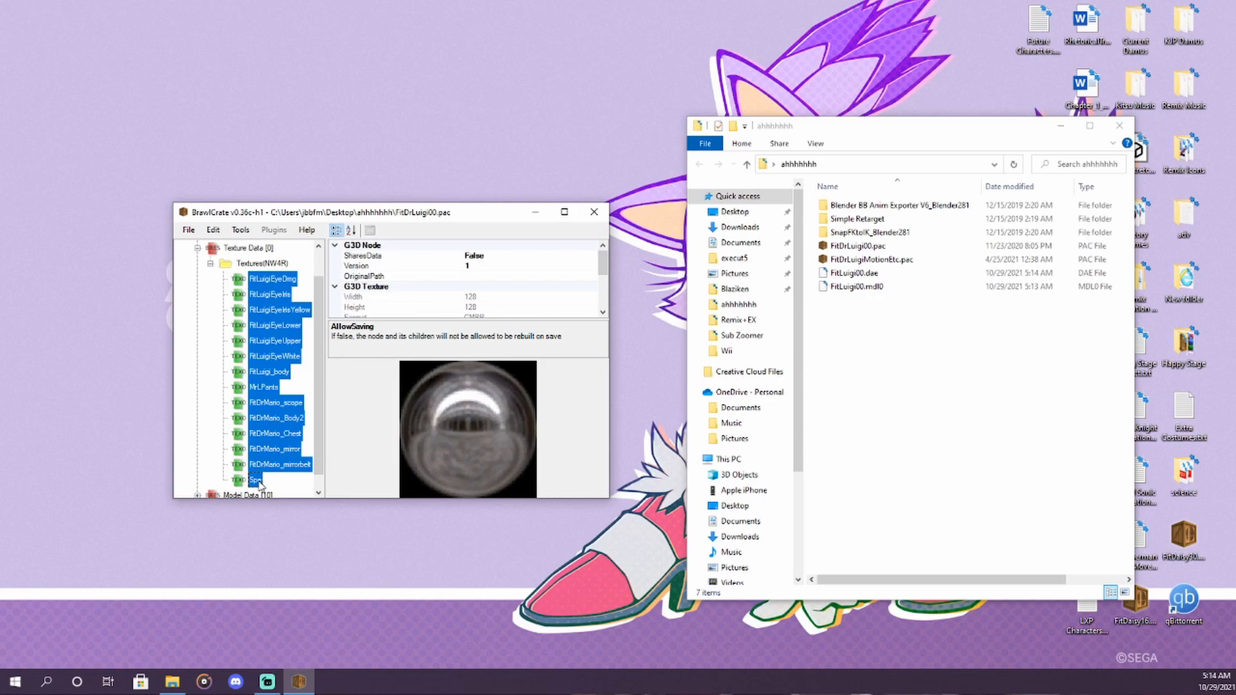
pyautogui.rightClick(259, 484)
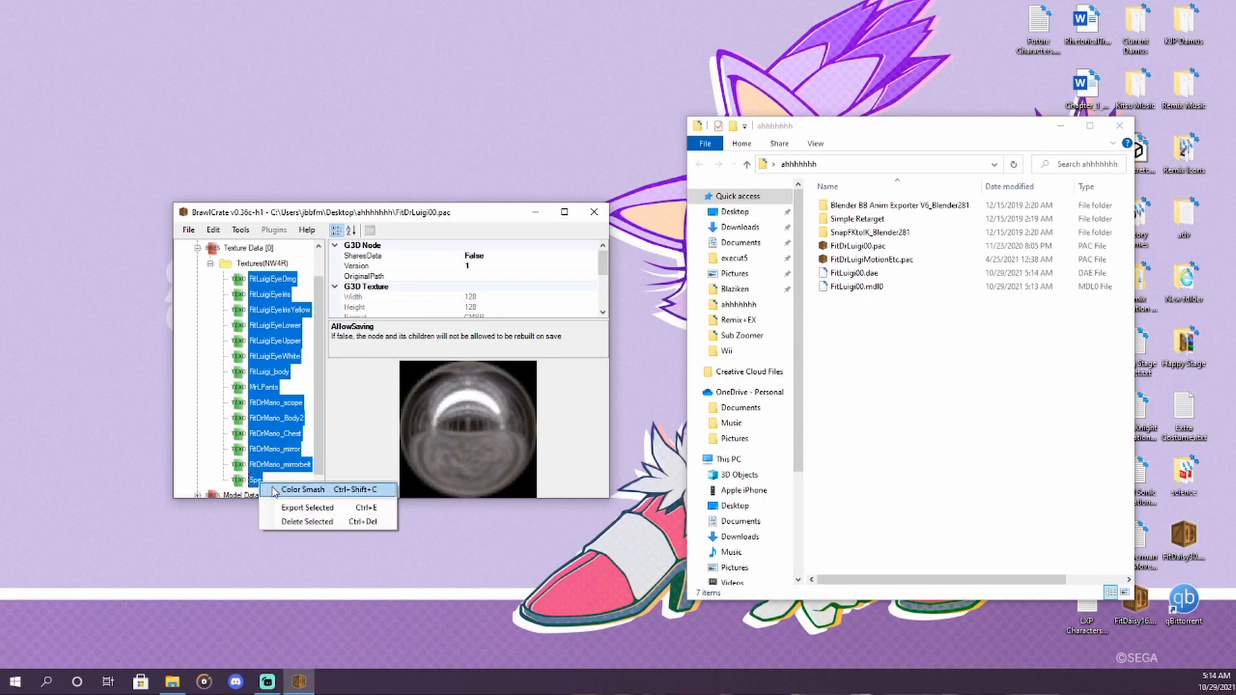
pyautogui.click(318, 510)
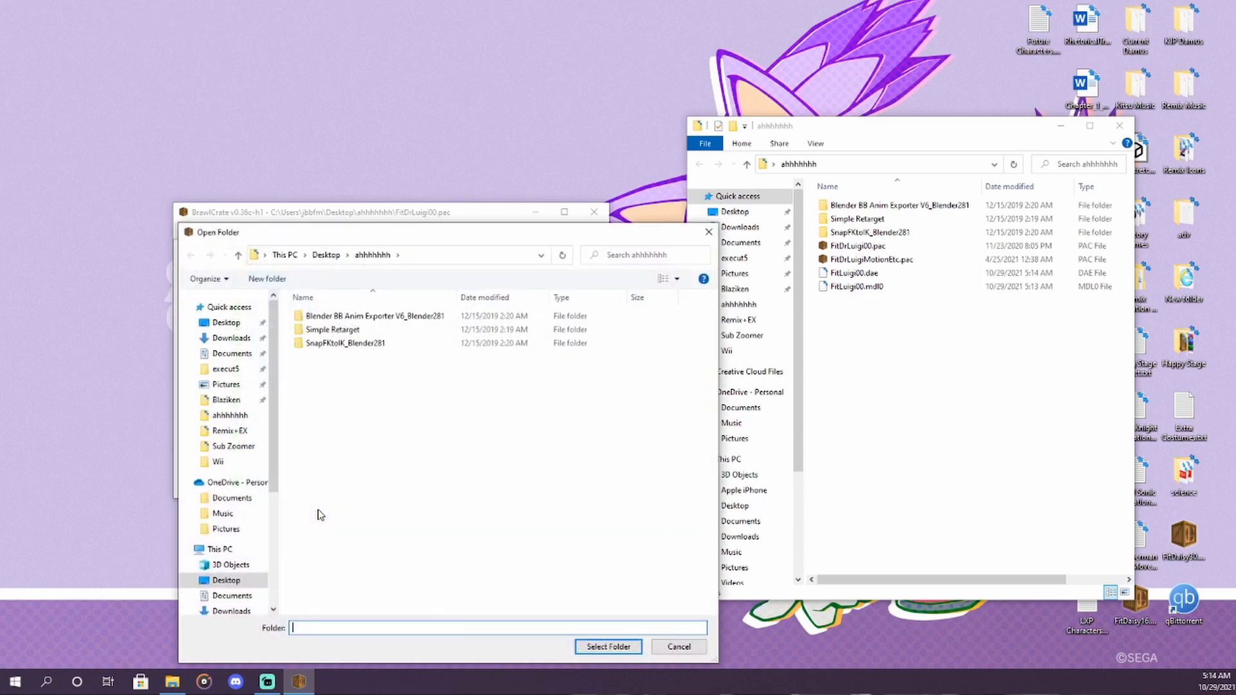
pyautogui.click(608, 647)
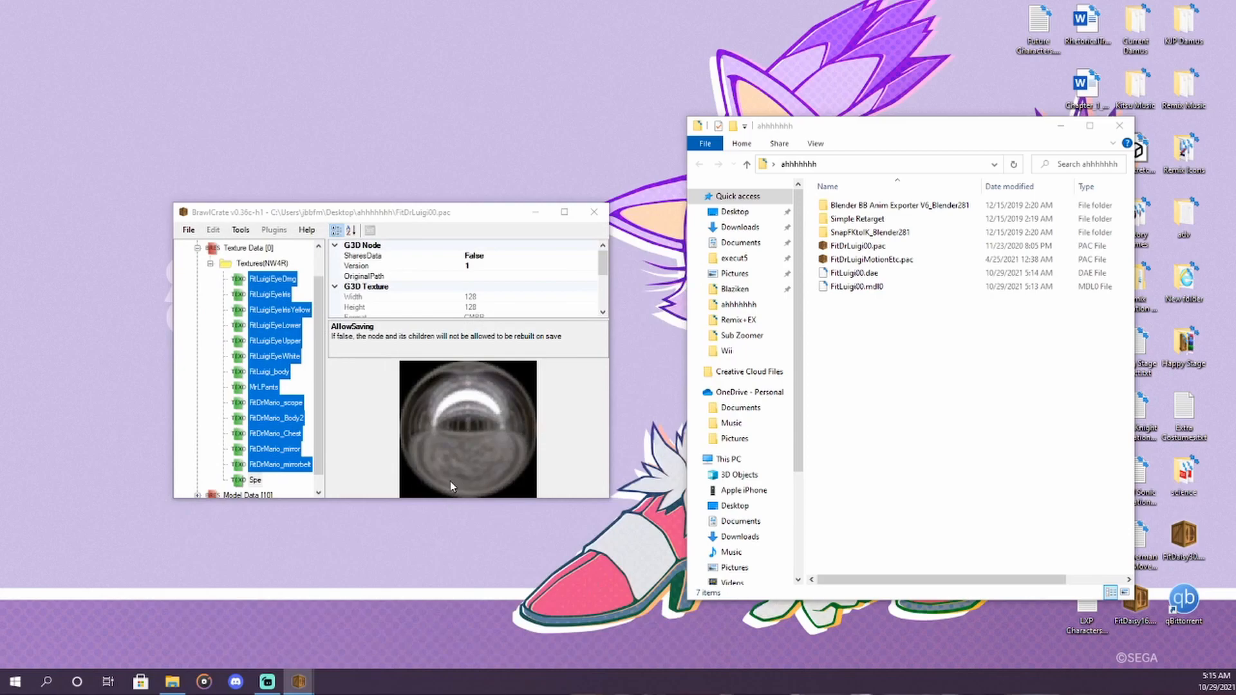
pyautogui.moveTo(0, 164); pyautogui.dragTo(487, 143)
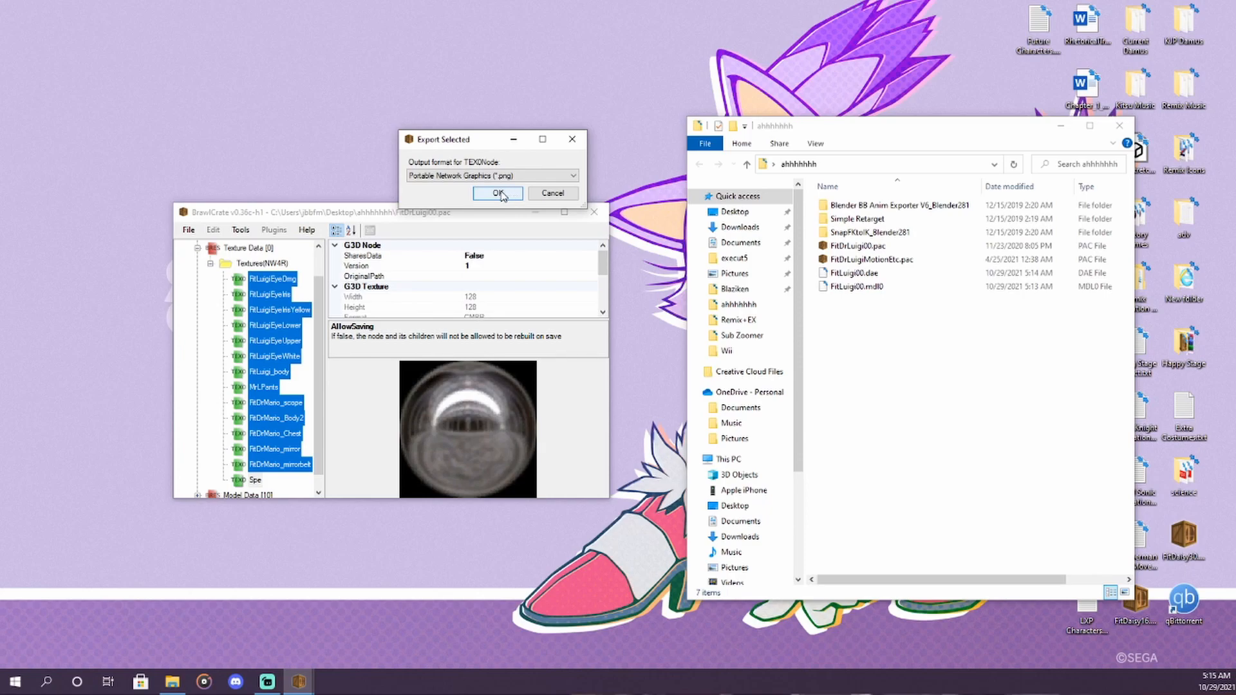
pyautogui.click(424, 177)
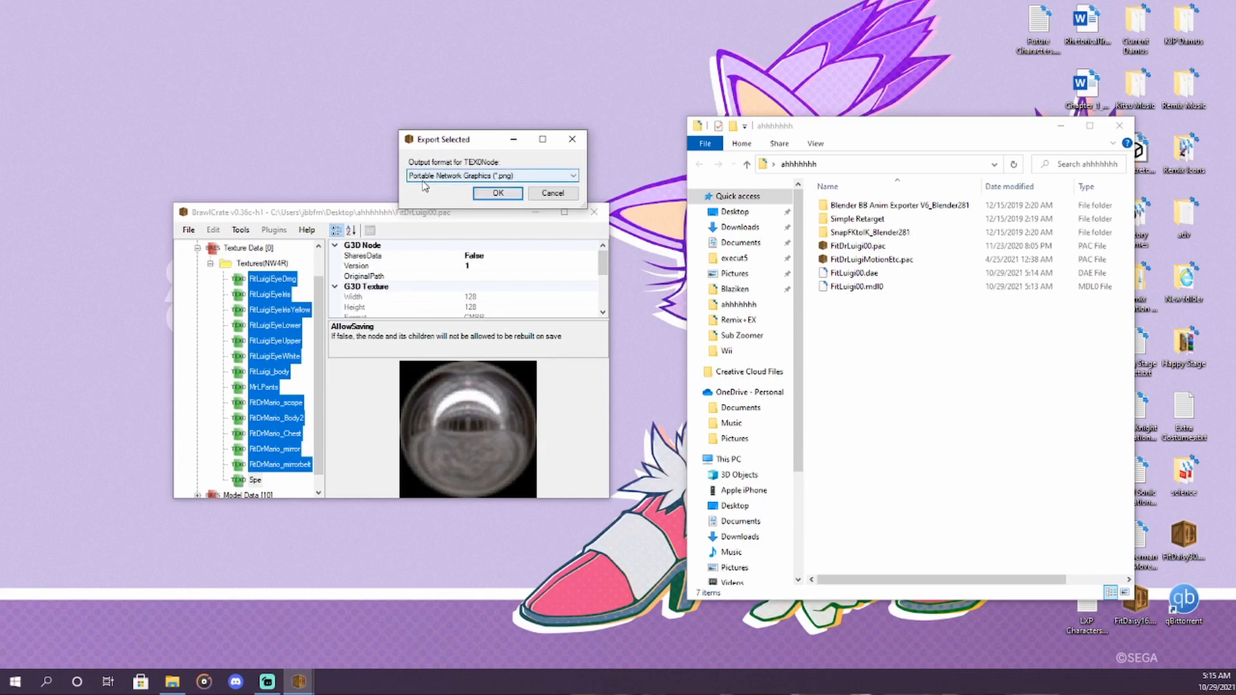
pyautogui.click(497, 193)
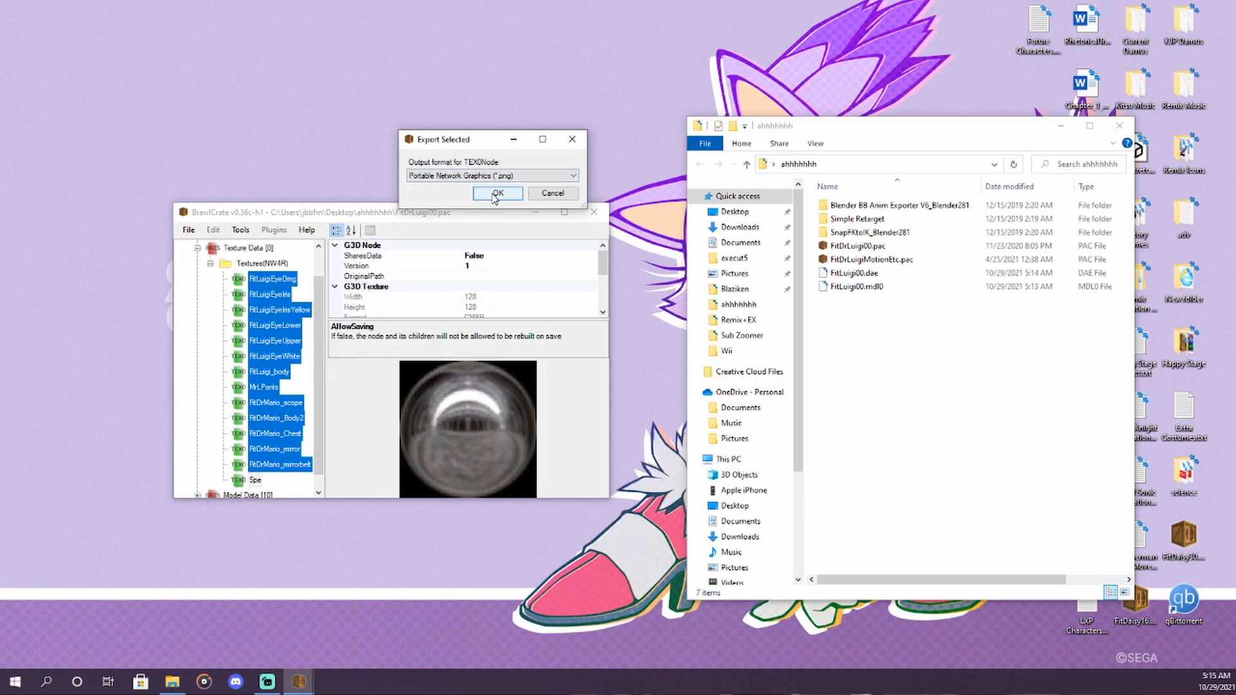
pyautogui.click(718, 381)
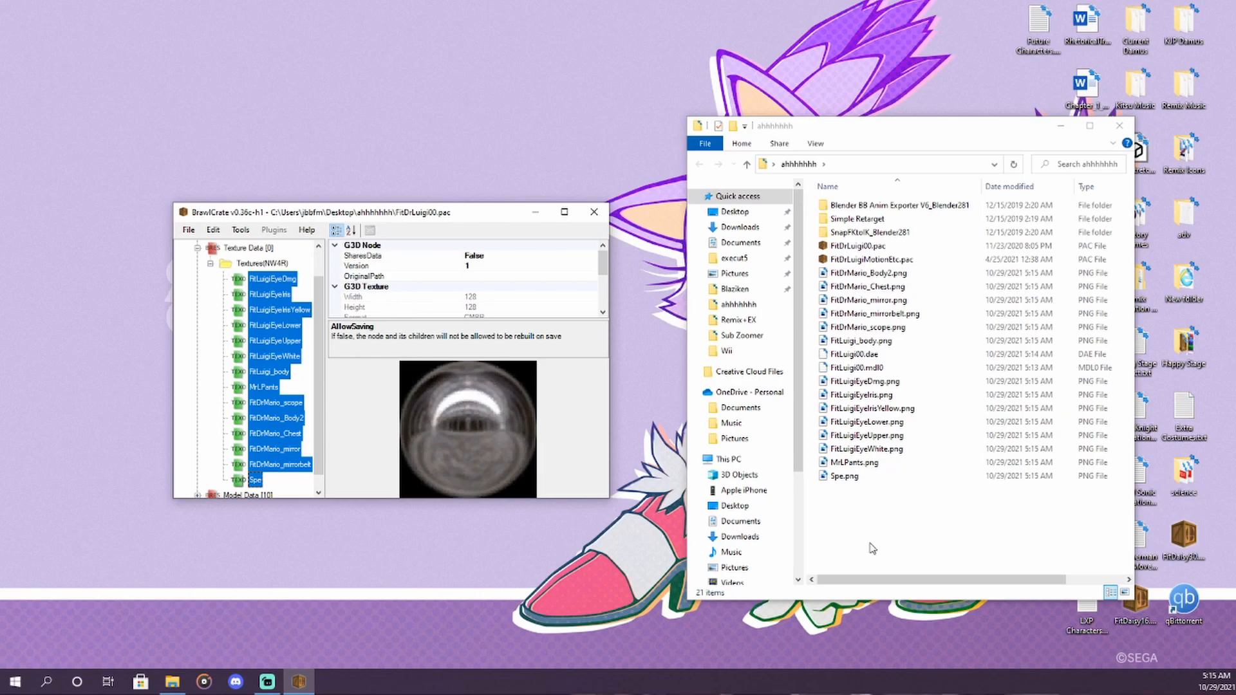
# Step: Close BrawlCrate, switch to Blender, and dismiss the splash screen to reach the default scene
pyautogui.click(603, 215)
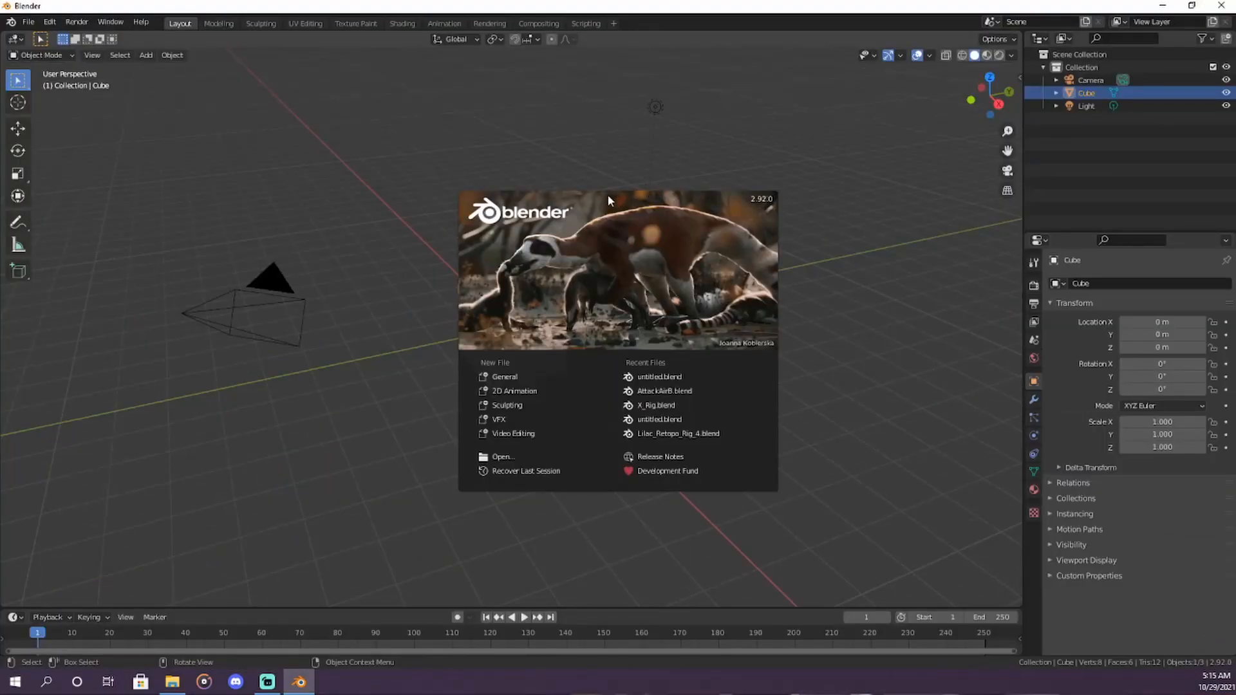
pyautogui.click(366, 148)
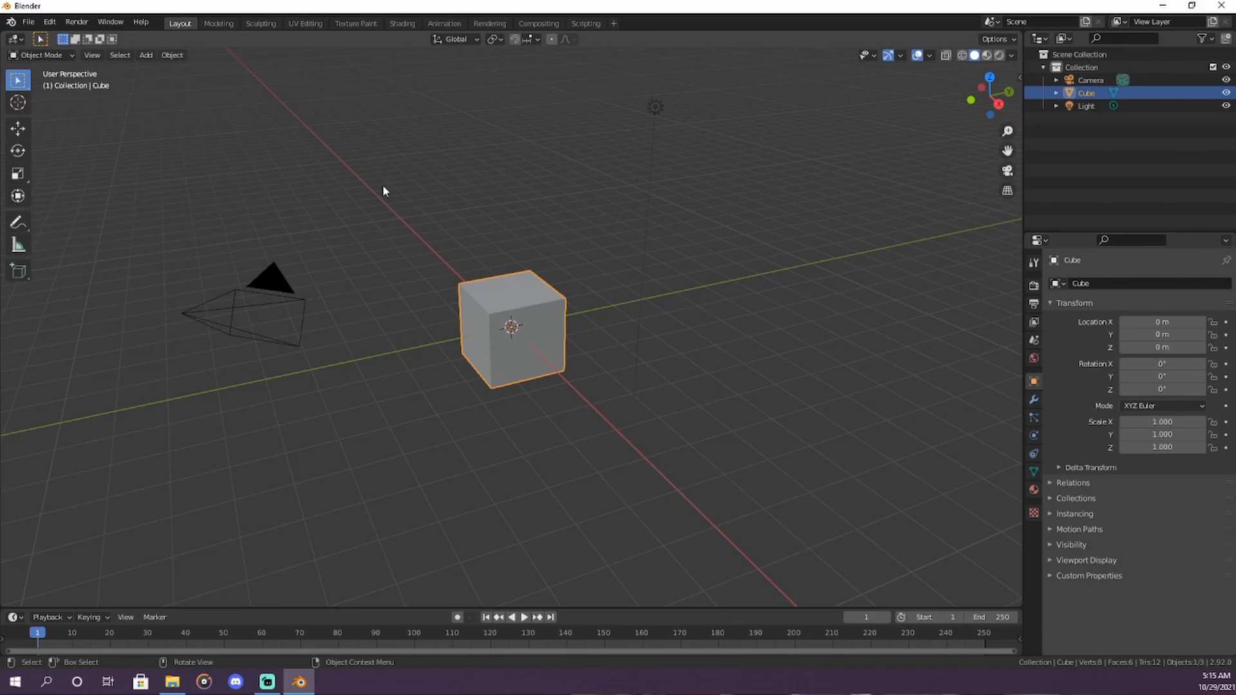
# Step: Select the default cube, view its object context menu, and deselect the cube again
pyautogui.click(396, 224)
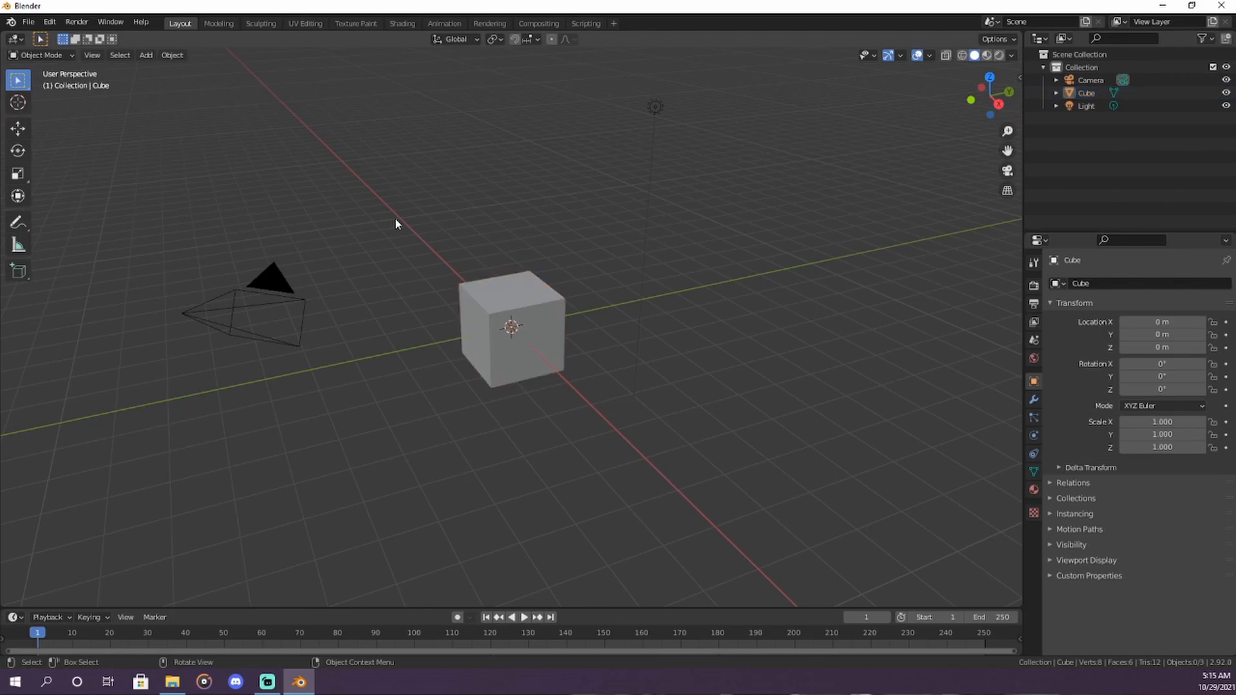
pyautogui.click(496, 295)
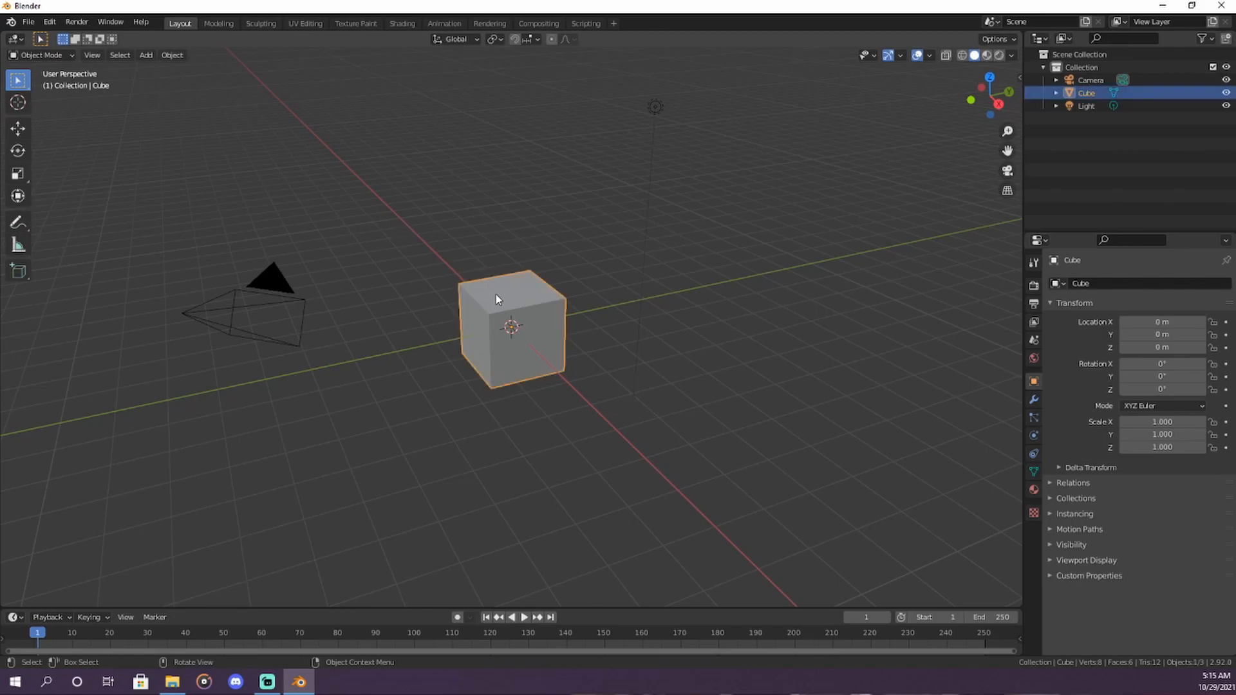
pyautogui.rightClick(530, 223)
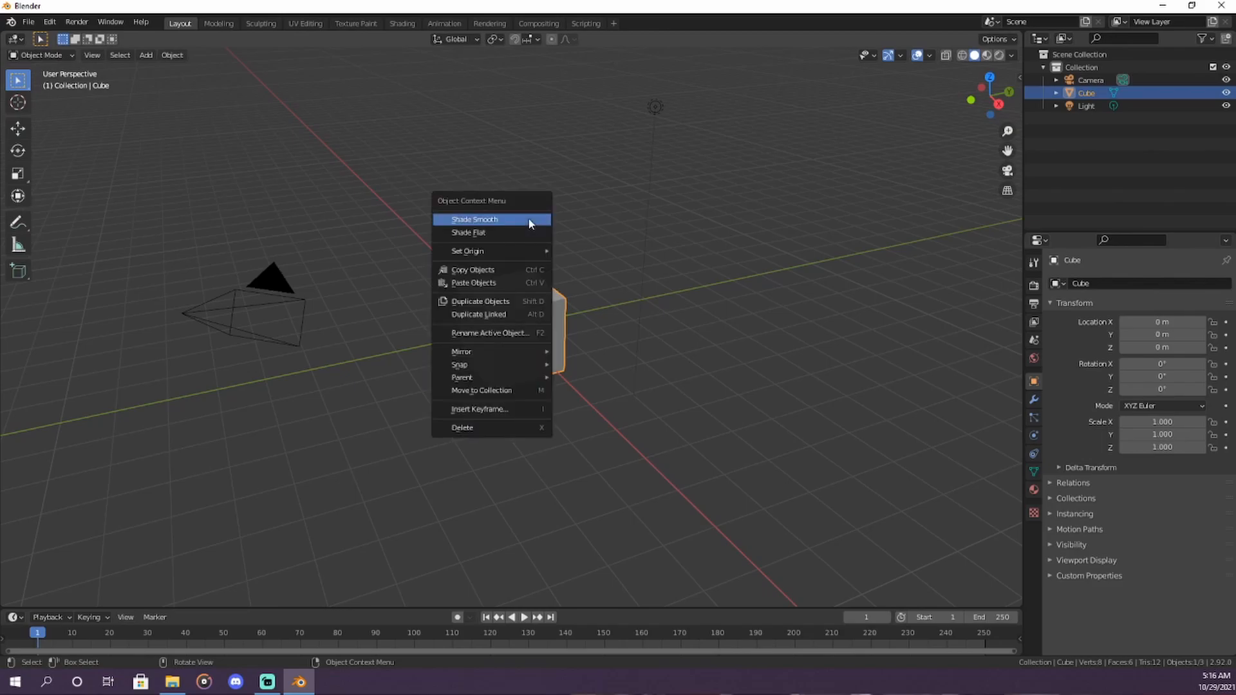
pyautogui.click(704, 371)
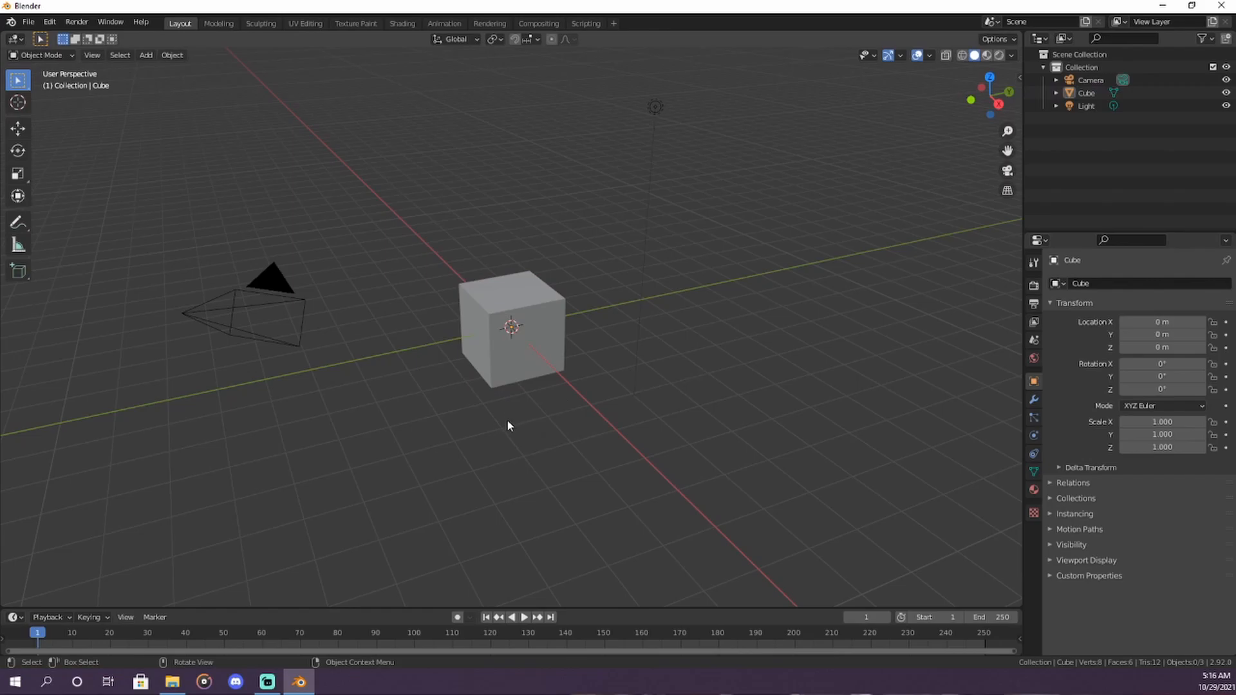
# Step: Examine the default cube by orbiting, zooming and panning the 3D view around it
pyautogui.moveTo(431, 411); pyautogui.dragTo(579, 408, button='middle')
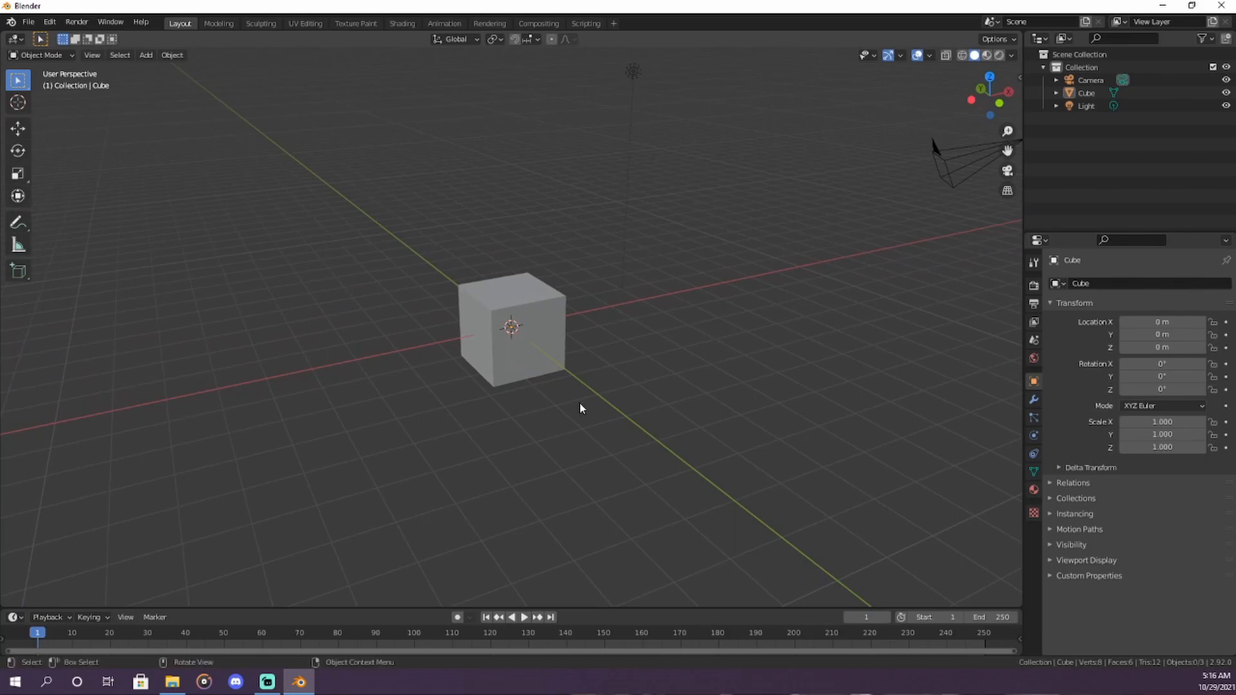
pyautogui.scroll(6, 580, 408)
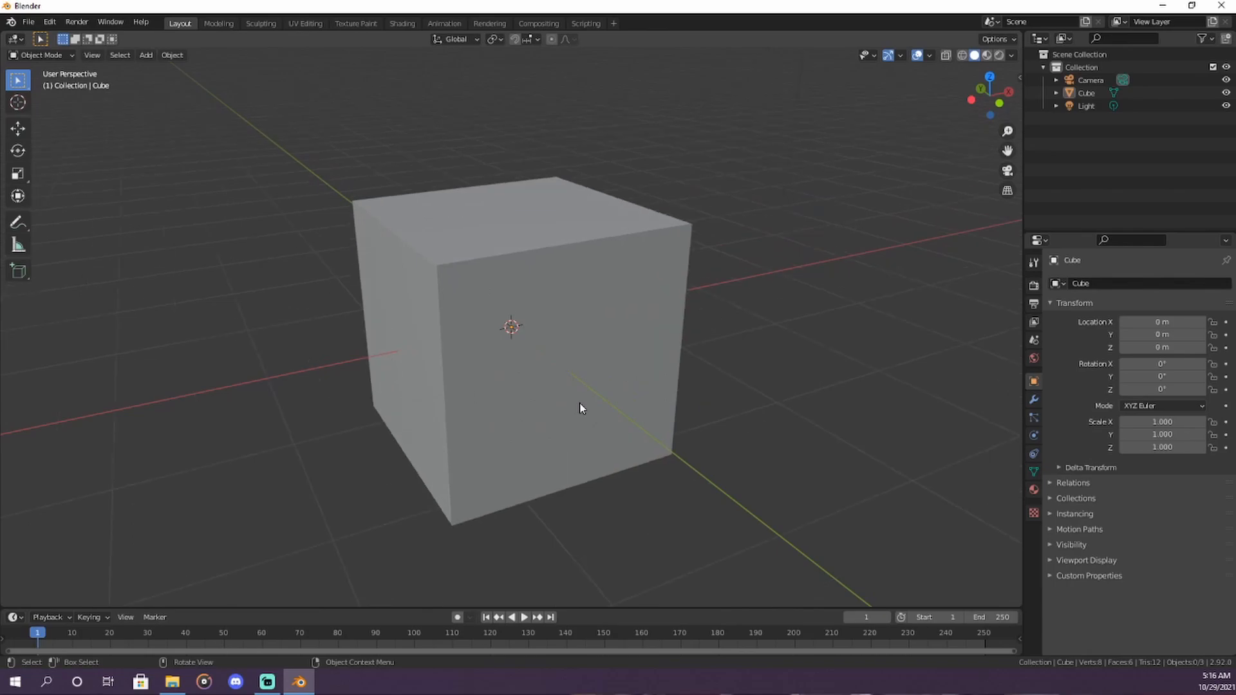
pyautogui.scroll(-8, 580, 404)
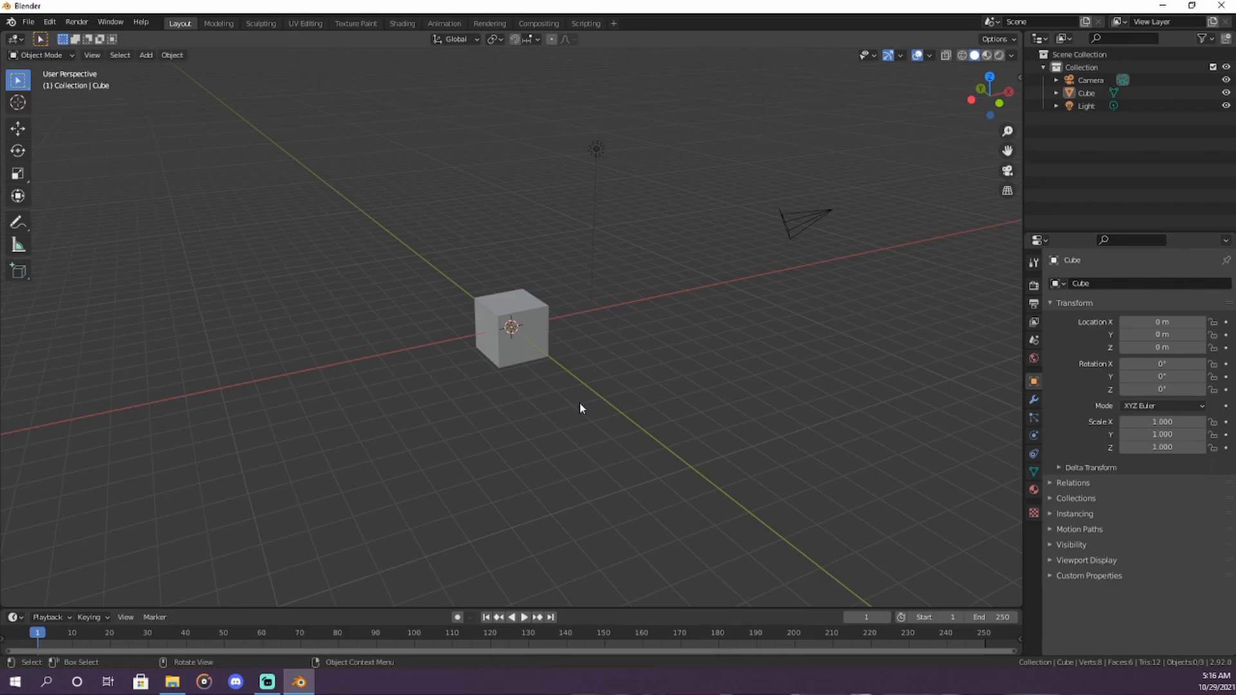
pyautogui.press('shift')
pyautogui.moveTo(501, 371)
pyautogui.keyDown('shift'); pyautogui.mouseDown(button='middle')
pyautogui.moveTo(621, 386)
pyautogui.moveTo(474, 382)
pyautogui.moveTo(347, 356)
pyautogui.moveTo(331, 324)
pyautogui.moveTo(520, 319)
pyautogui.moveTo(510, 388)
pyautogui.mouseUp(button='middle'); pyautogui.keyUp('shift')
pyautogui.scroll(3, 511, 389)
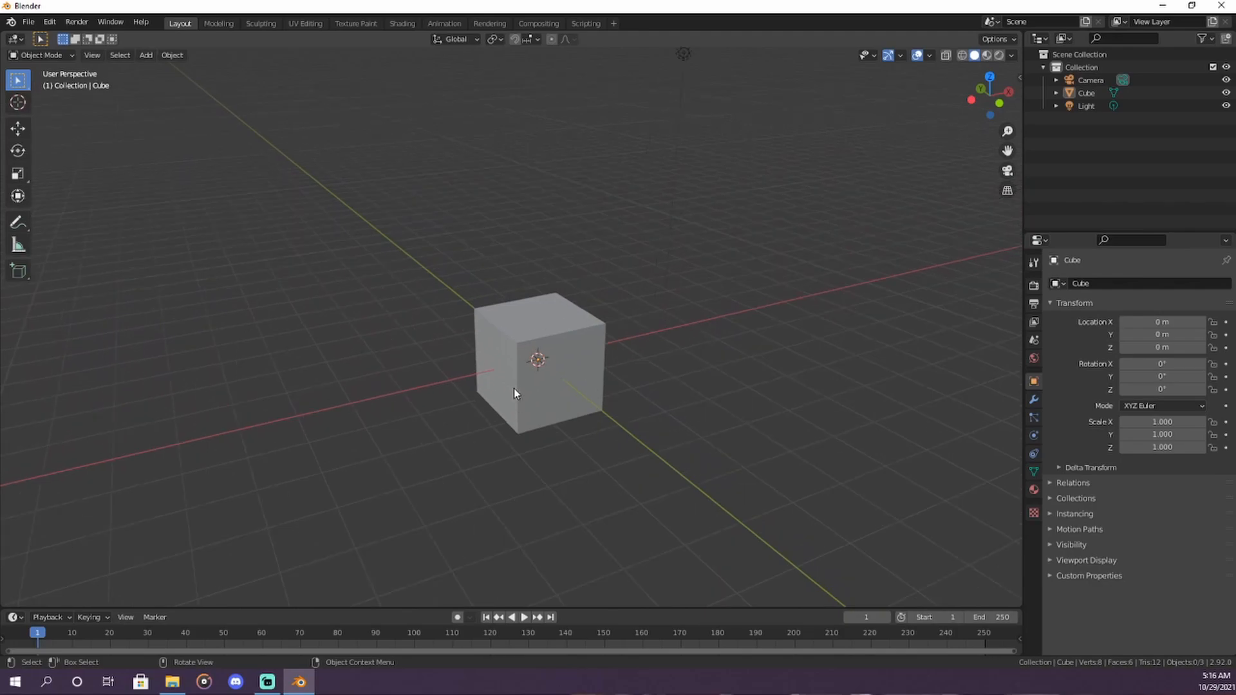
pyautogui.moveTo(629, 425); pyautogui.dragTo(455, 382, button='middle')
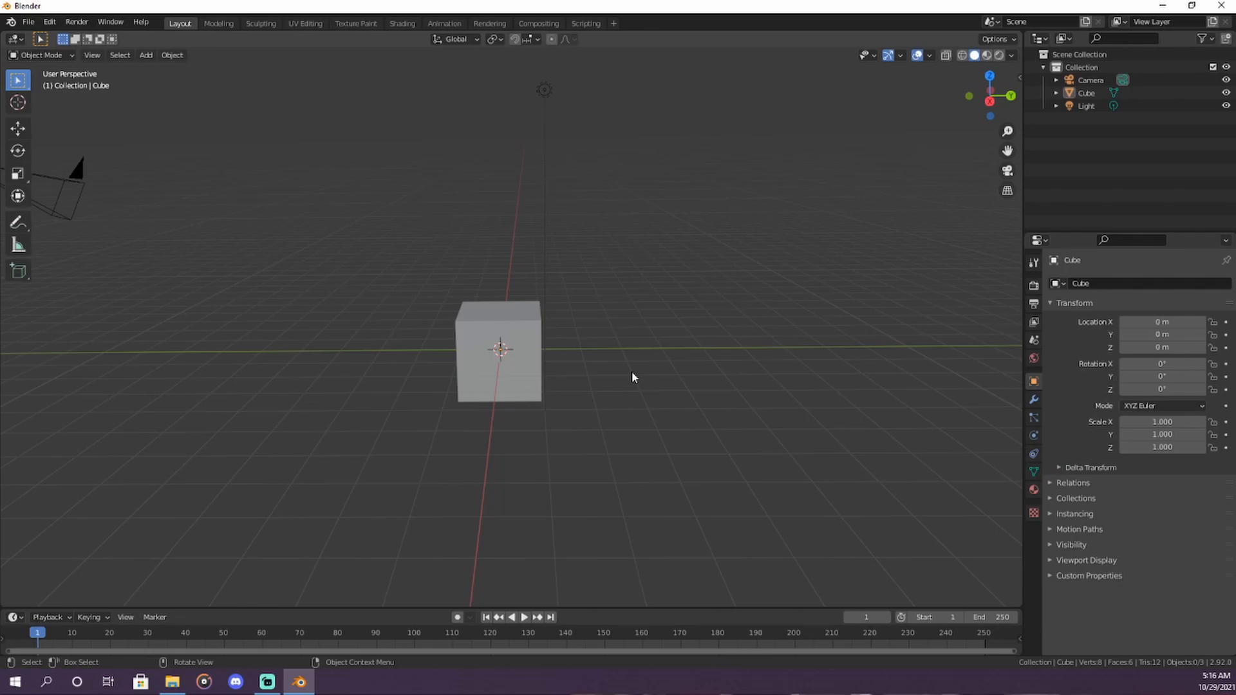
# Step: Inspect the cube in the front, back, right, left, top and bottom orthographic views
pyautogui.press('KP_1')
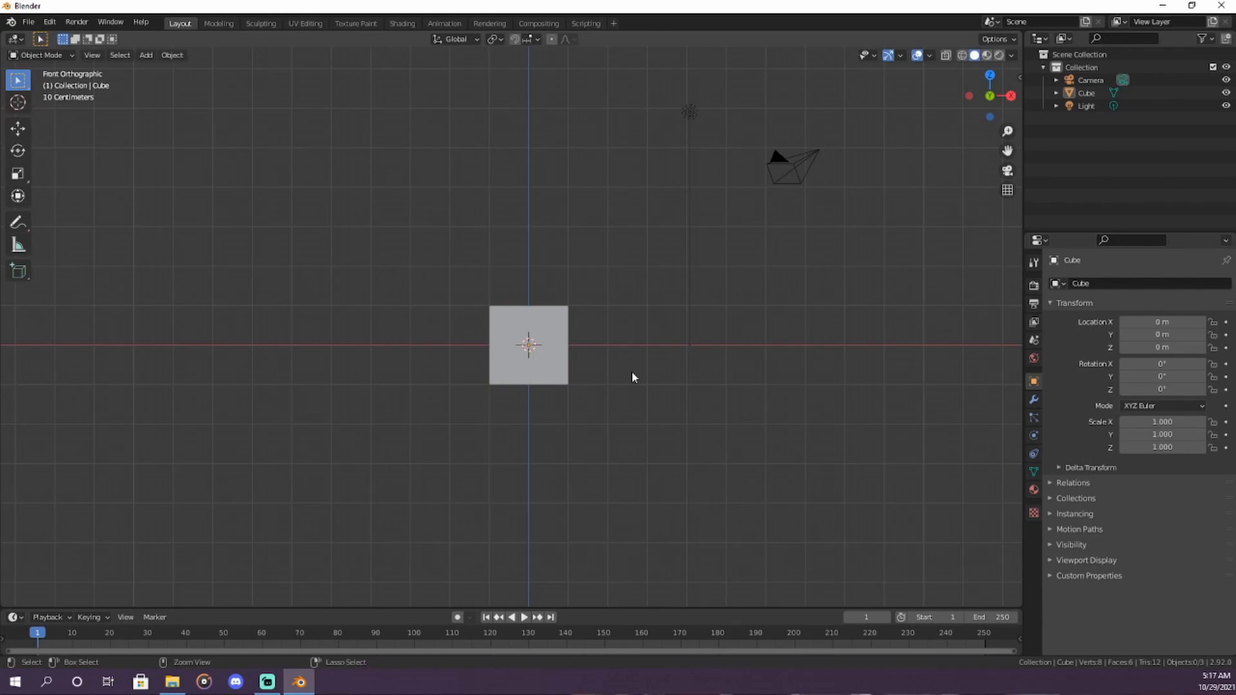
pyautogui.press('ctrl+KP_1')
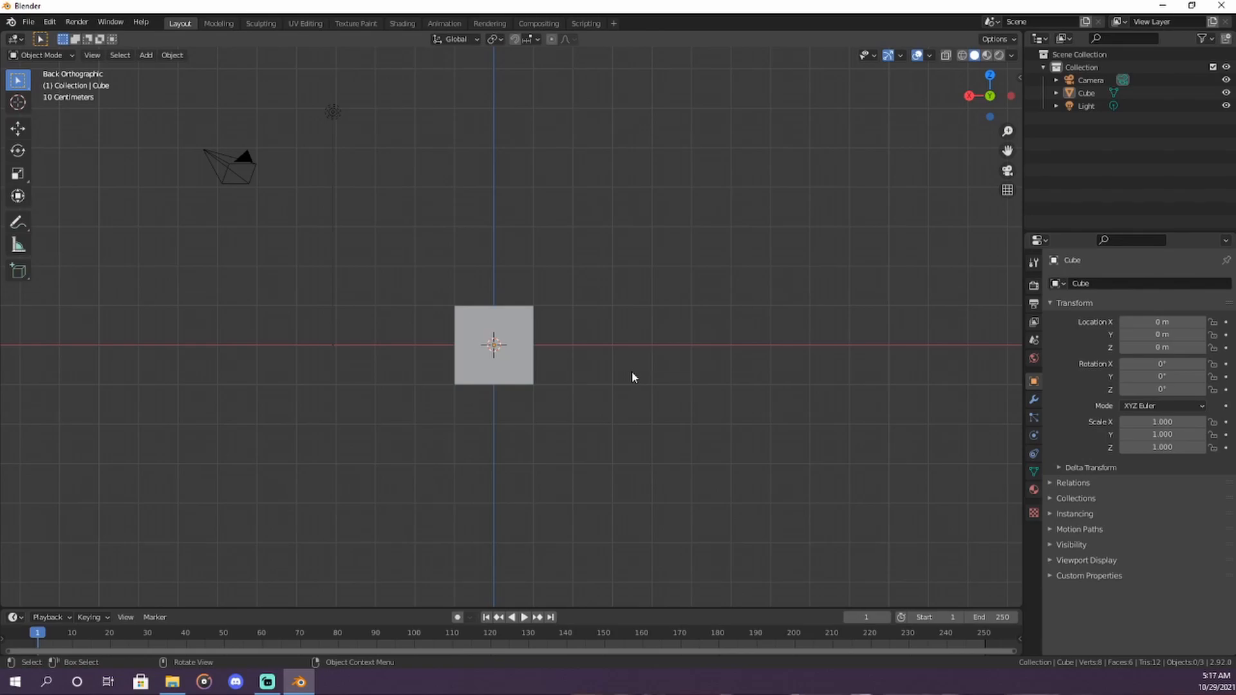
pyautogui.press('KP_3')
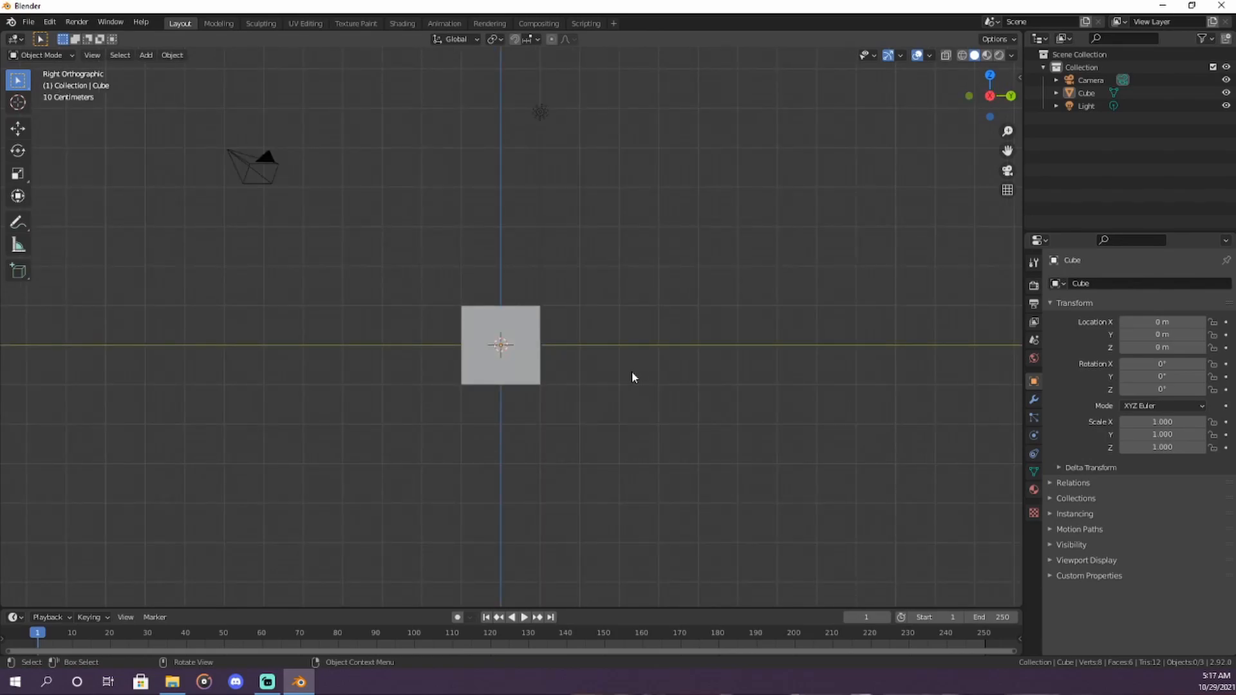
pyautogui.press('ctrl+KP_3')
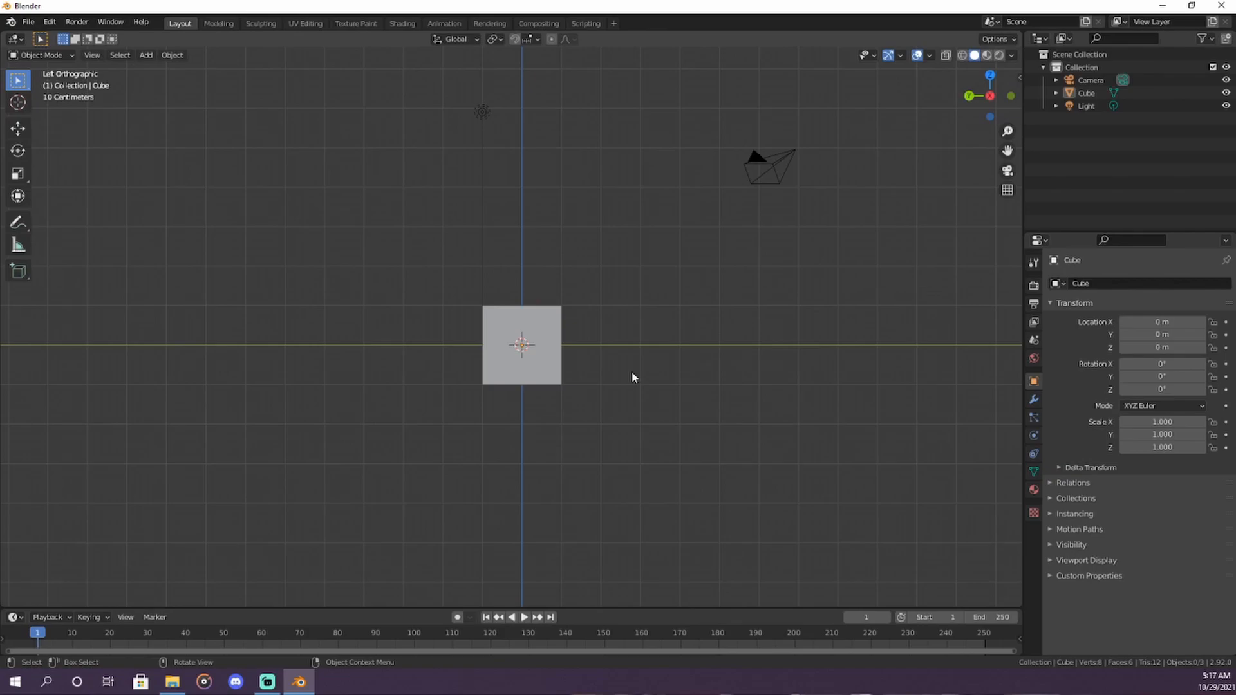
pyautogui.press('KP_7')
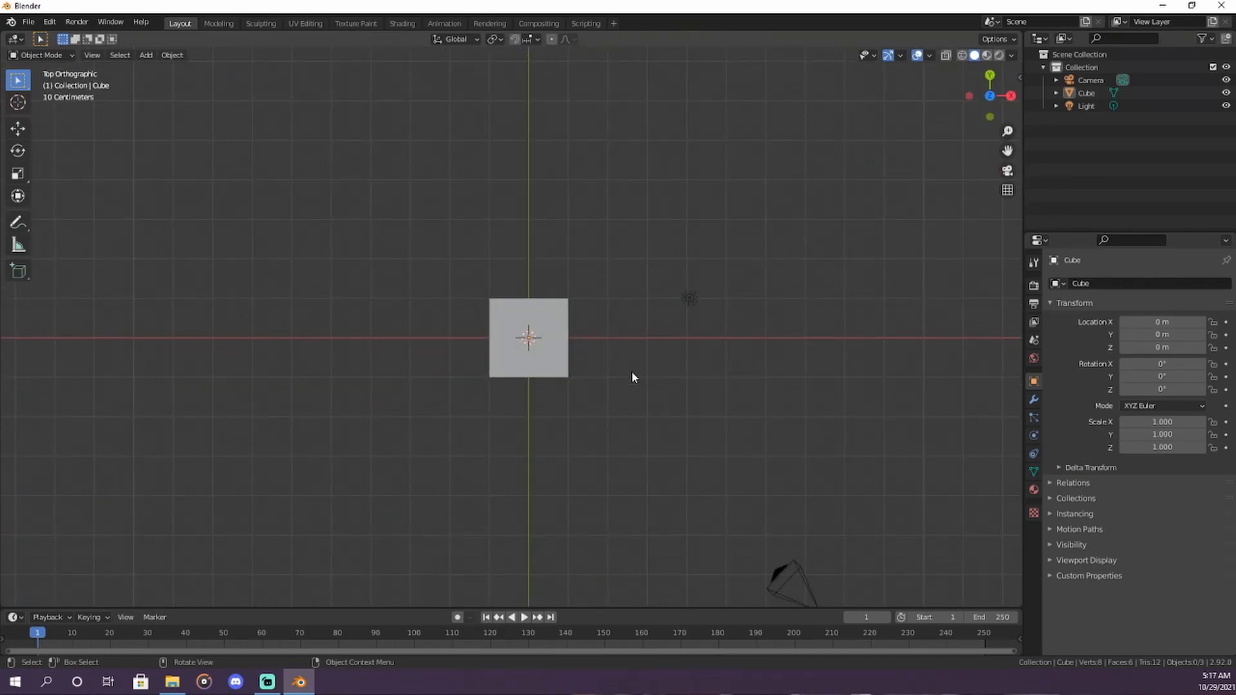
pyautogui.press('ctrl')
pyautogui.press('ctrl+KP_7')
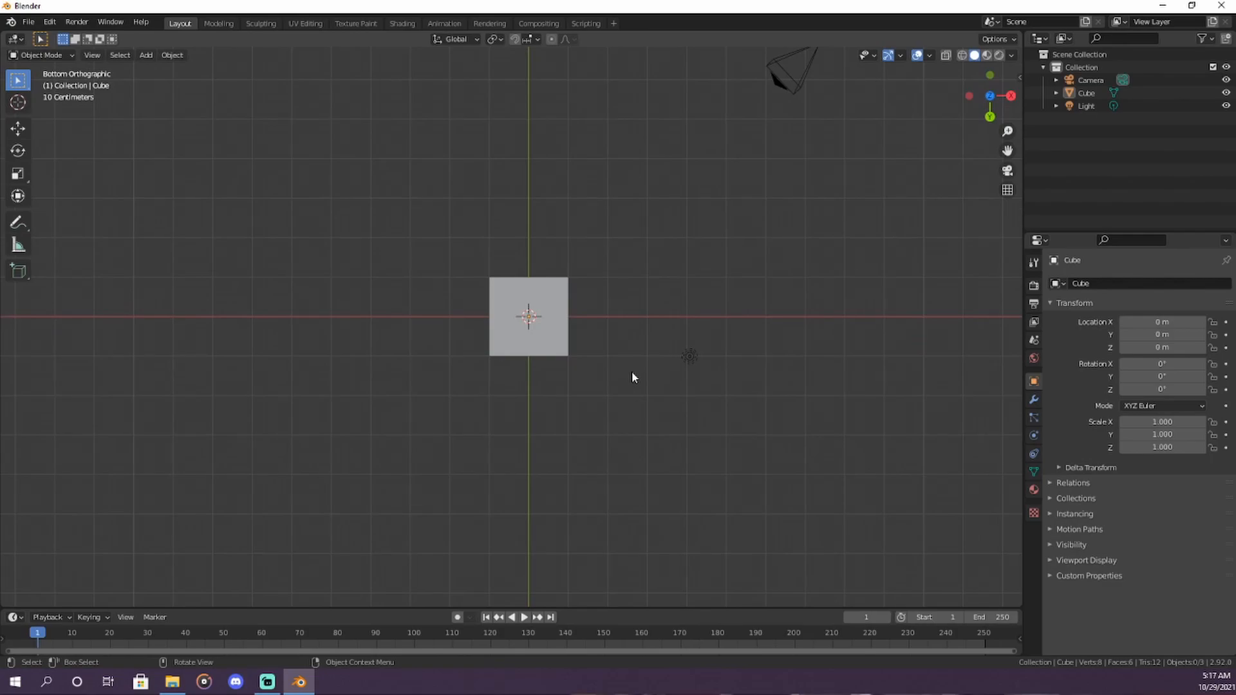
pyautogui.press('KP_7')
pyautogui.press('ctrl+KP_7')
pyautogui.press('KP_7')
pyautogui.press('ctrl+KP_7')
# Step: View the cube from the left, toggle between orthographic and perspective projection, and orbit the view in fixed increments
pyautogui.press('KP_5')
pyautogui.press('ctrl+KP_3')
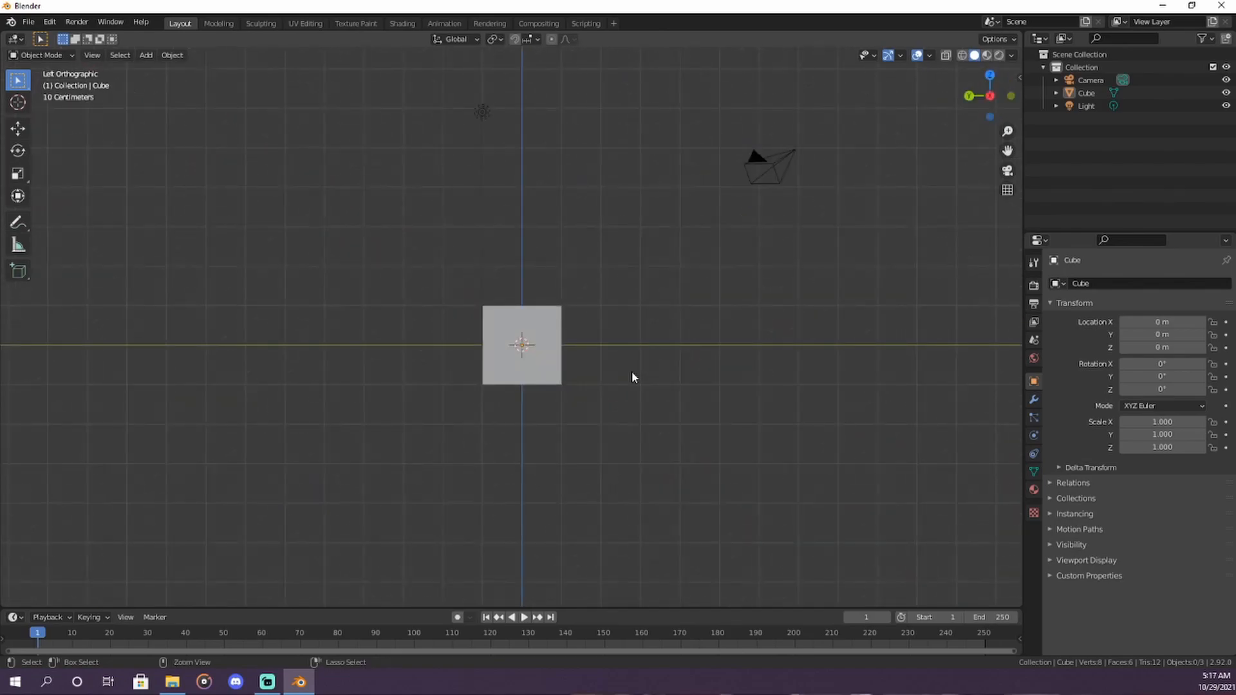
pyautogui.press('KP_5')
pyautogui.press('KP_5')
pyautogui.press('KP_5')
pyautogui.press('KP_8')
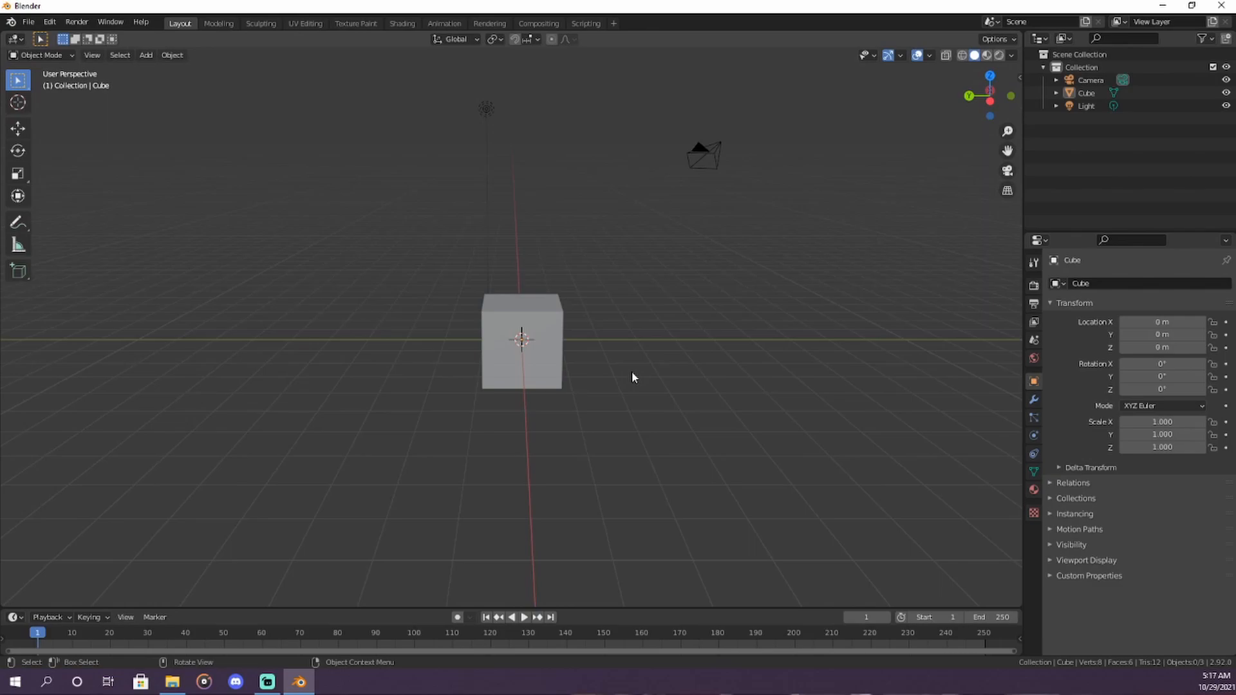
pyautogui.press('KP_2')
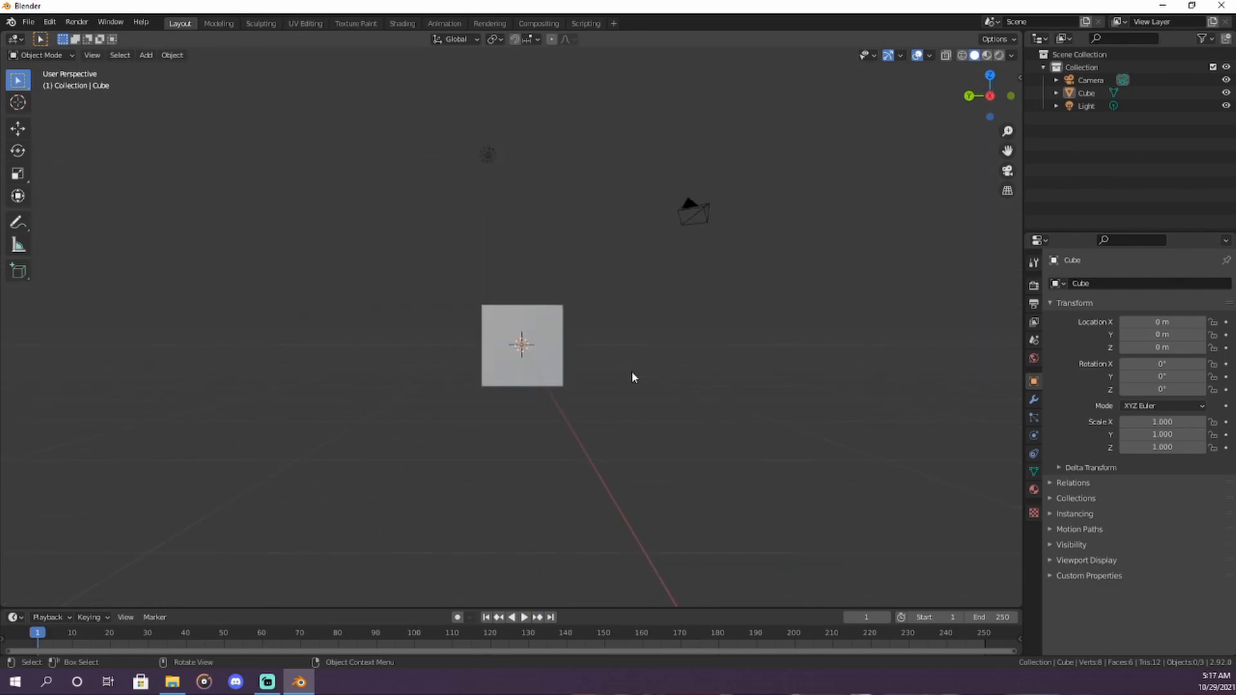
pyautogui.press('KP_6')
pyautogui.press('KP_6')
# Step: Delete the default cube from the scene
pyautogui.scroll(1, 496, 372)
pyautogui.click(495, 374)
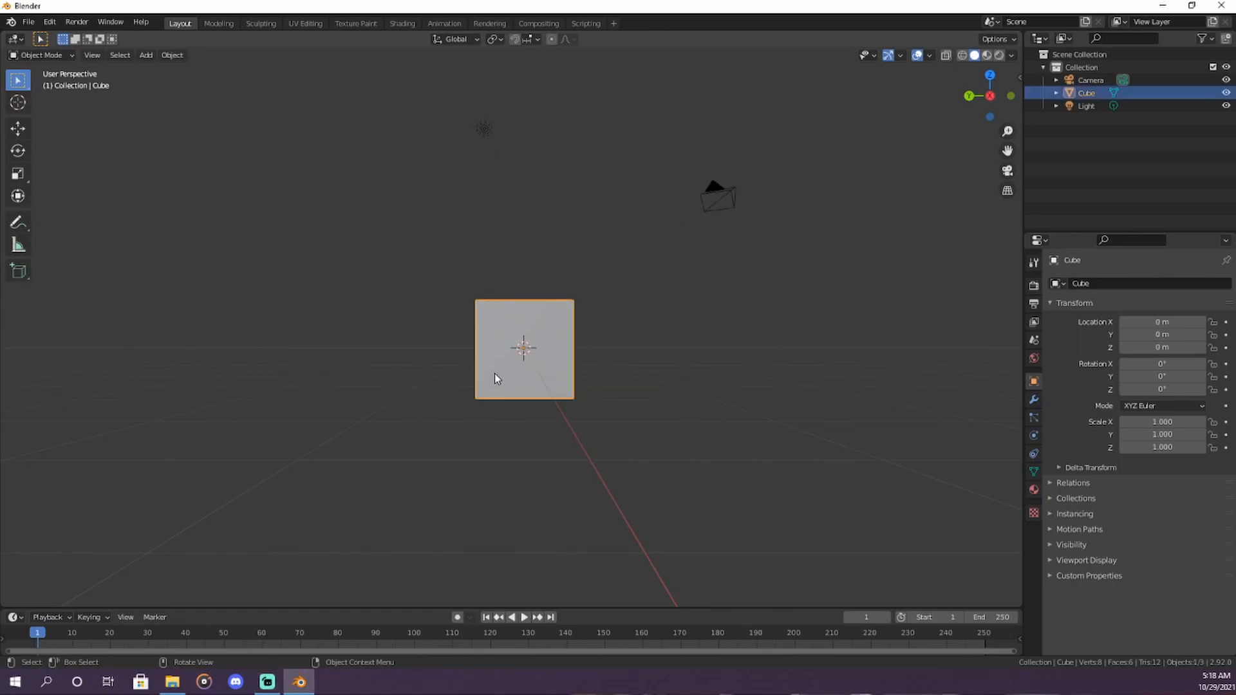
pyautogui.rightClick(495, 374)
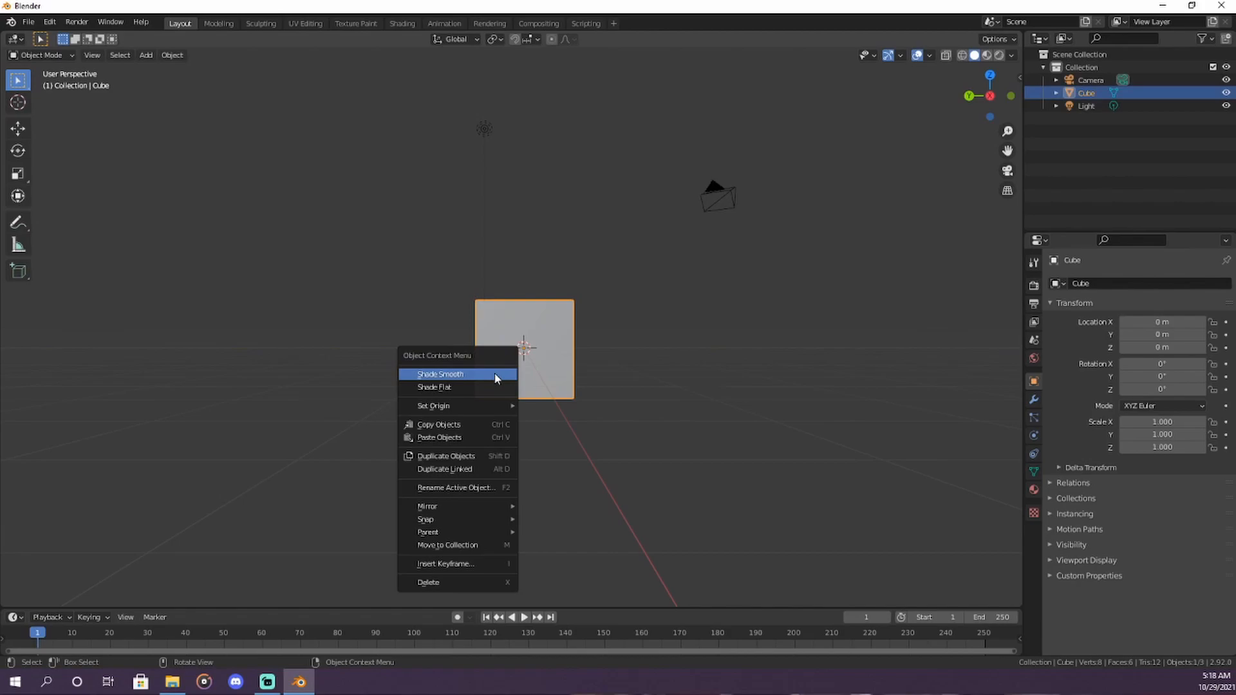
pyautogui.click(462, 583)
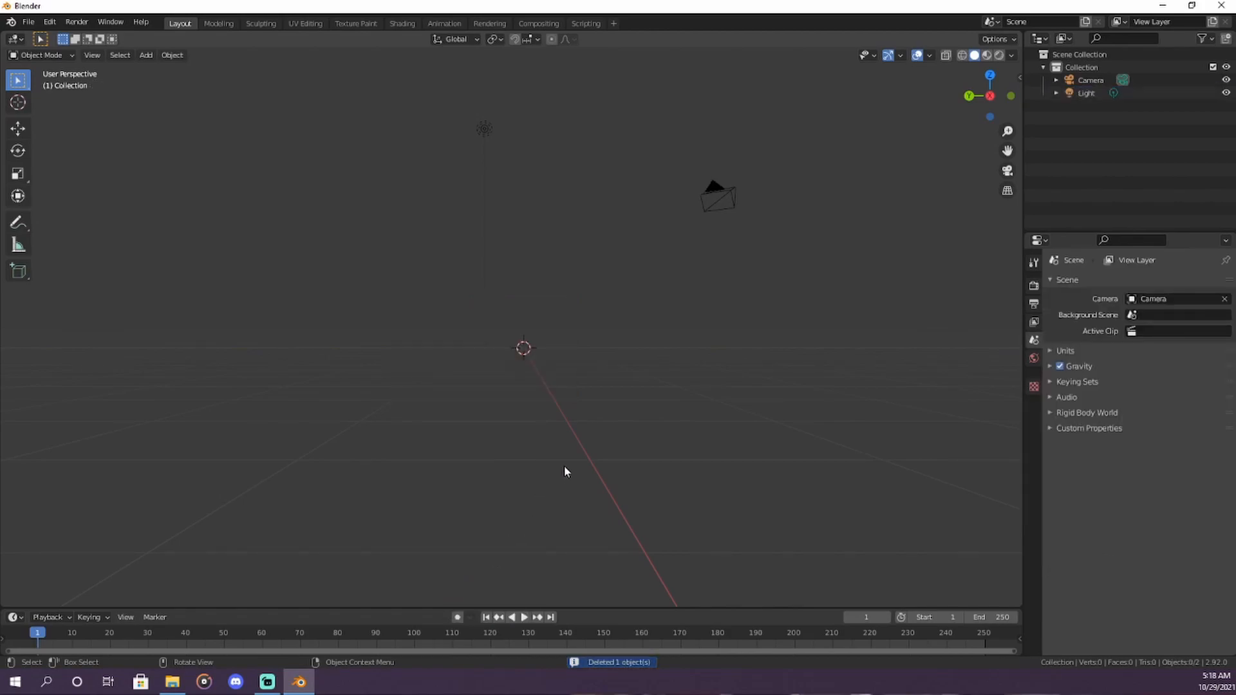
pyautogui.moveTo(582, 378); pyautogui.dragTo(593, 428, button='middle')
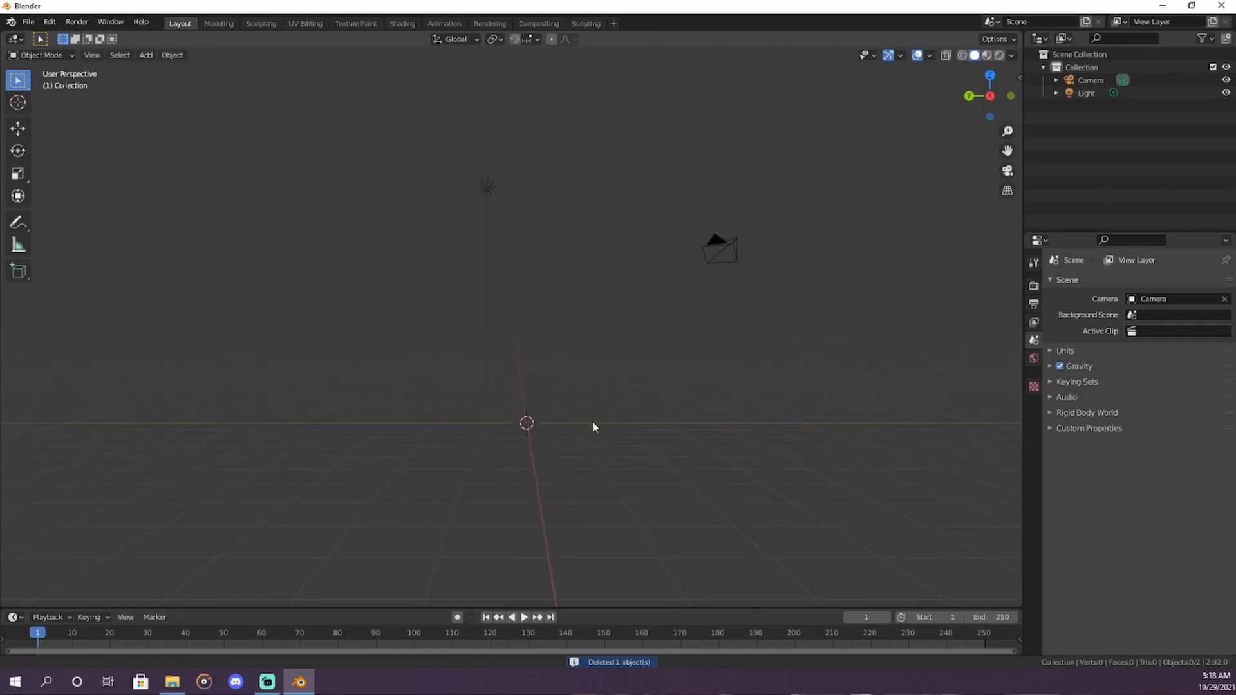
# Step: Install the add-on blender_to_brawlbox_maya_exporter.py from the Blender BB Anim Exporter V6_Blender281 folder inside ahhhhhhh
pyautogui.click(50, 23)
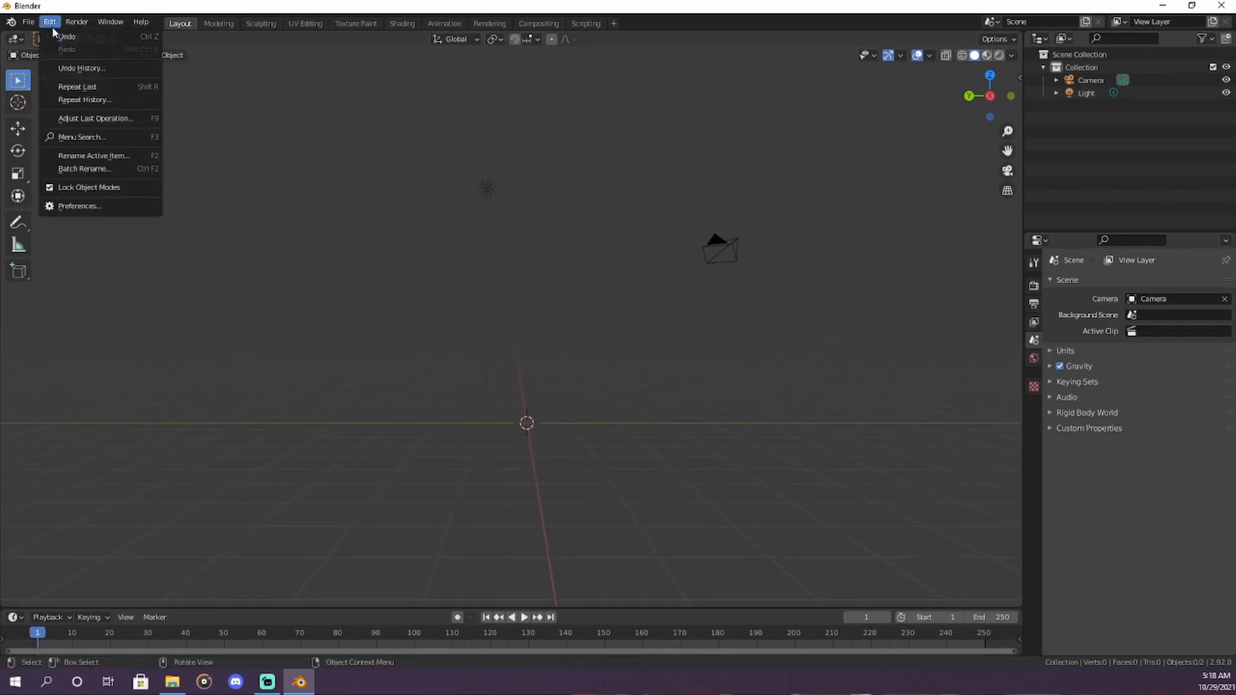
pyautogui.click(97, 205)
pyautogui.moveTo(213, 51); pyautogui.dragTo(230, 49)
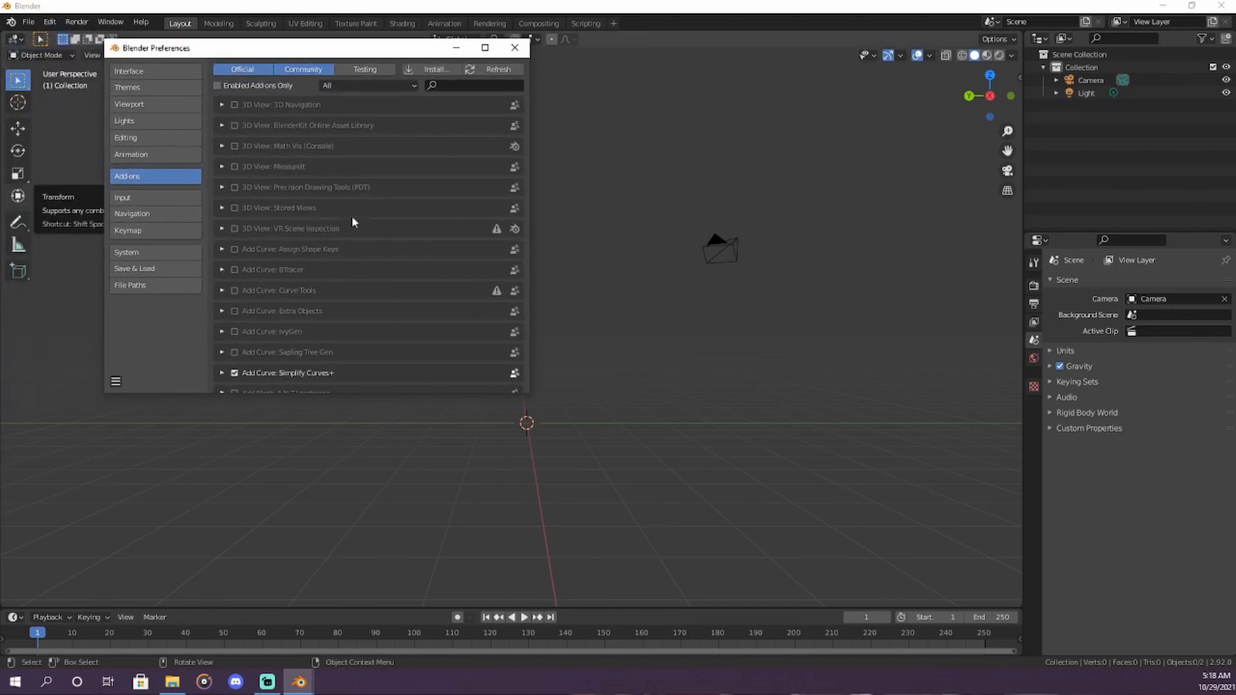
pyautogui.click(427, 72)
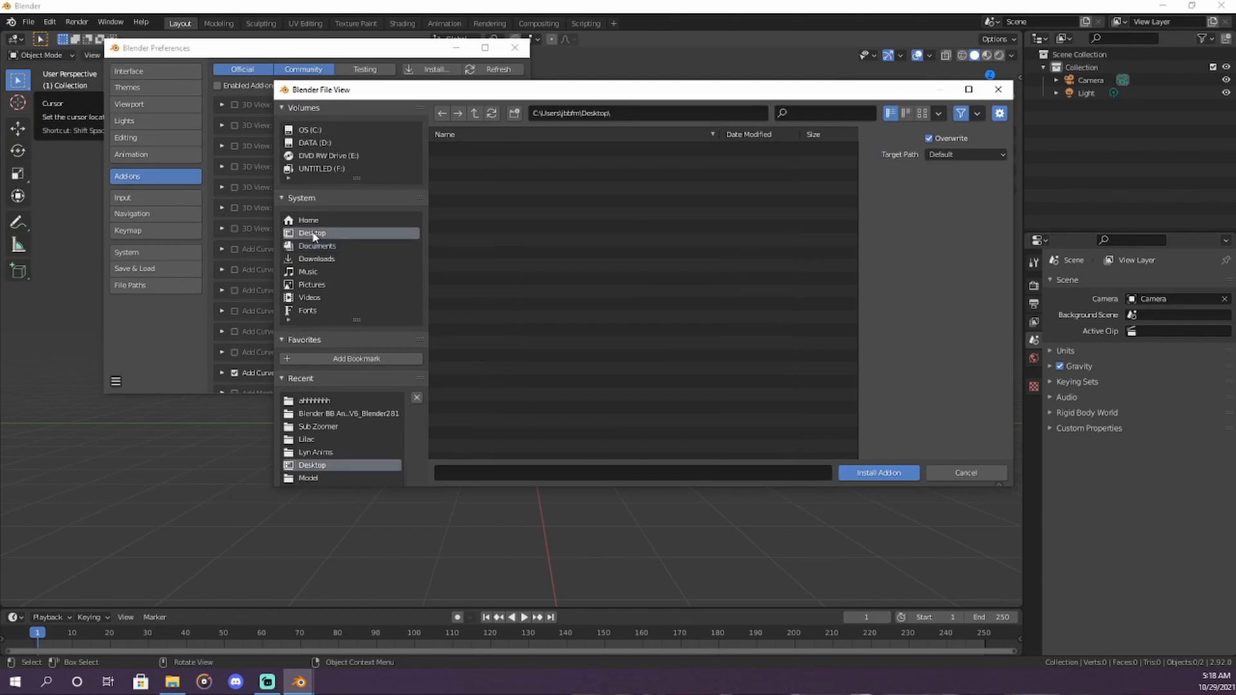
pyautogui.click(320, 400)
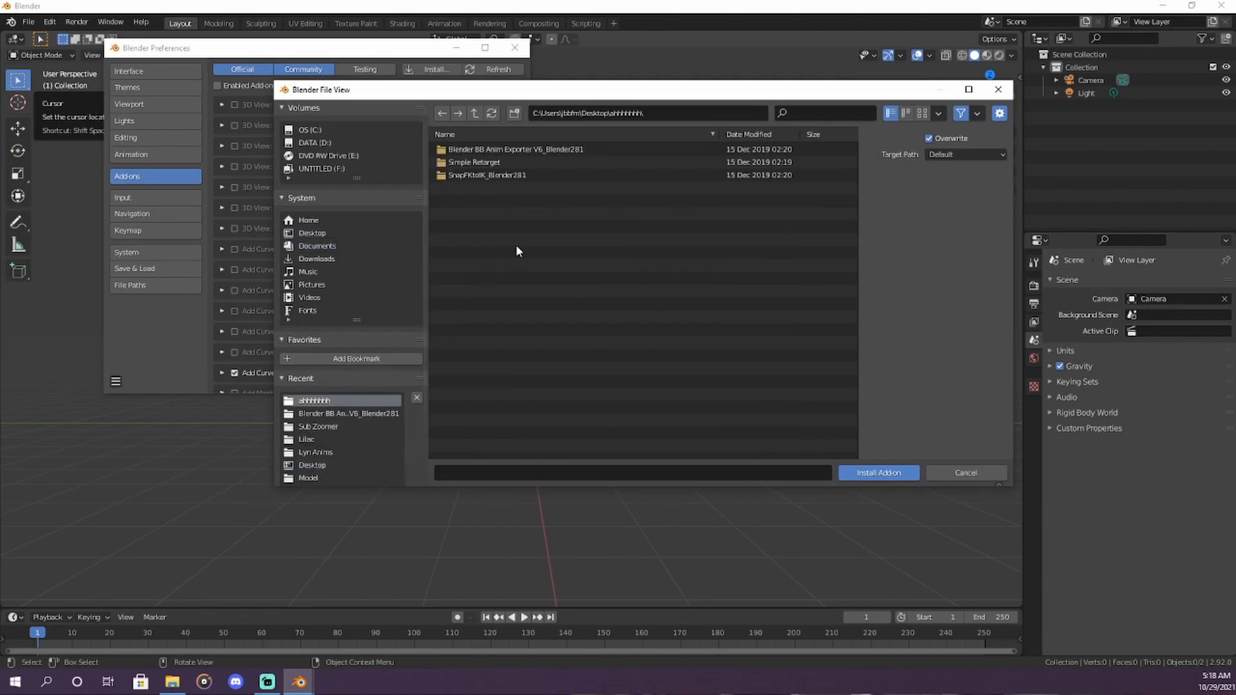
pyautogui.doubleClick(509, 150)
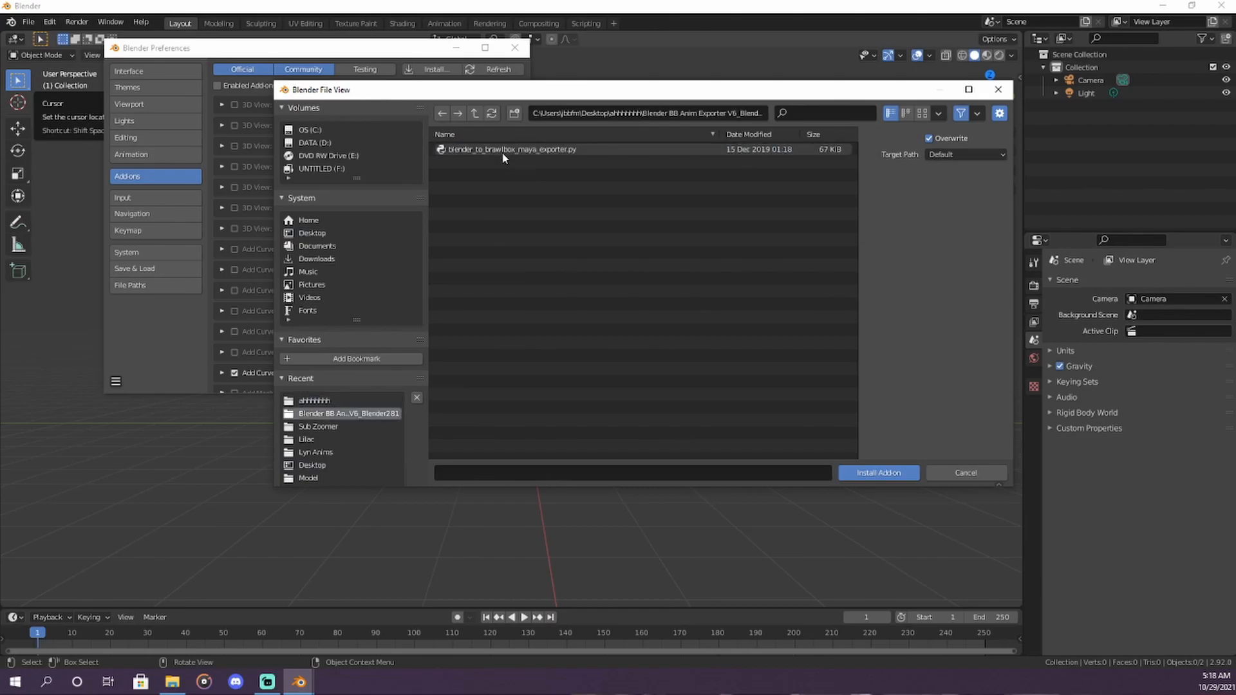
pyautogui.doubleClick(502, 152)
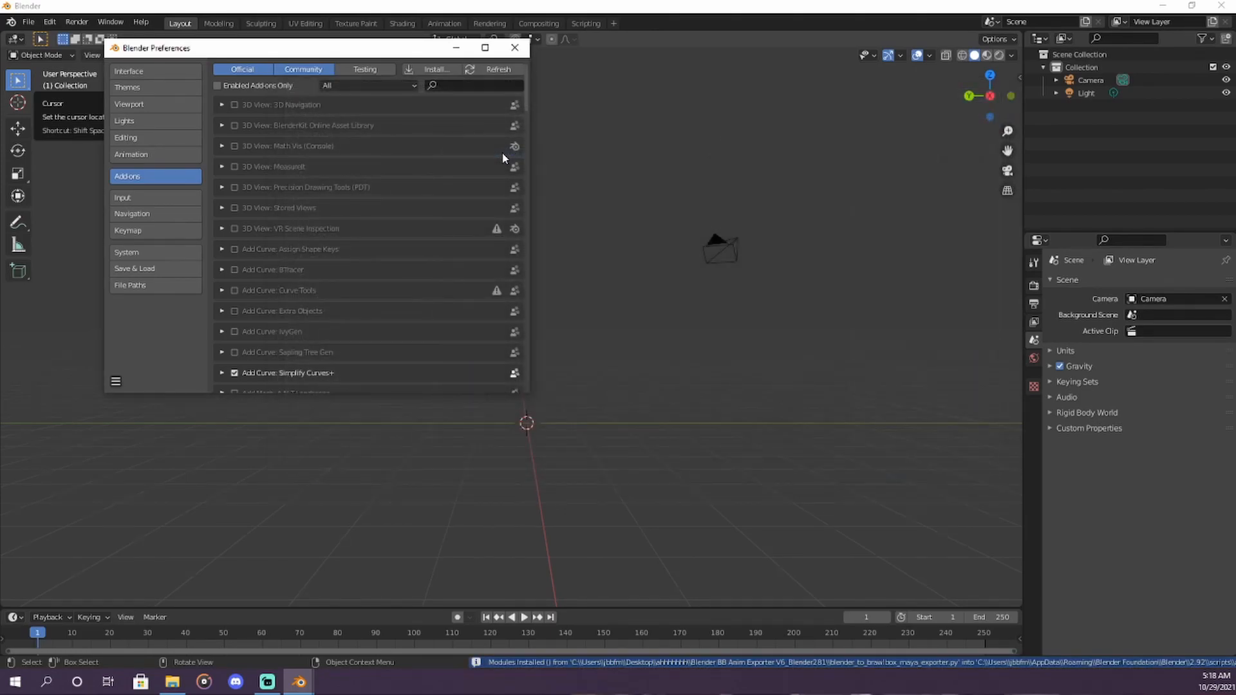
# Step: Install the add-on SnapFKToIK.py from the SnapFKtoIK_Blender281 folder inside ahhhhhhh
pyautogui.click(443, 69)
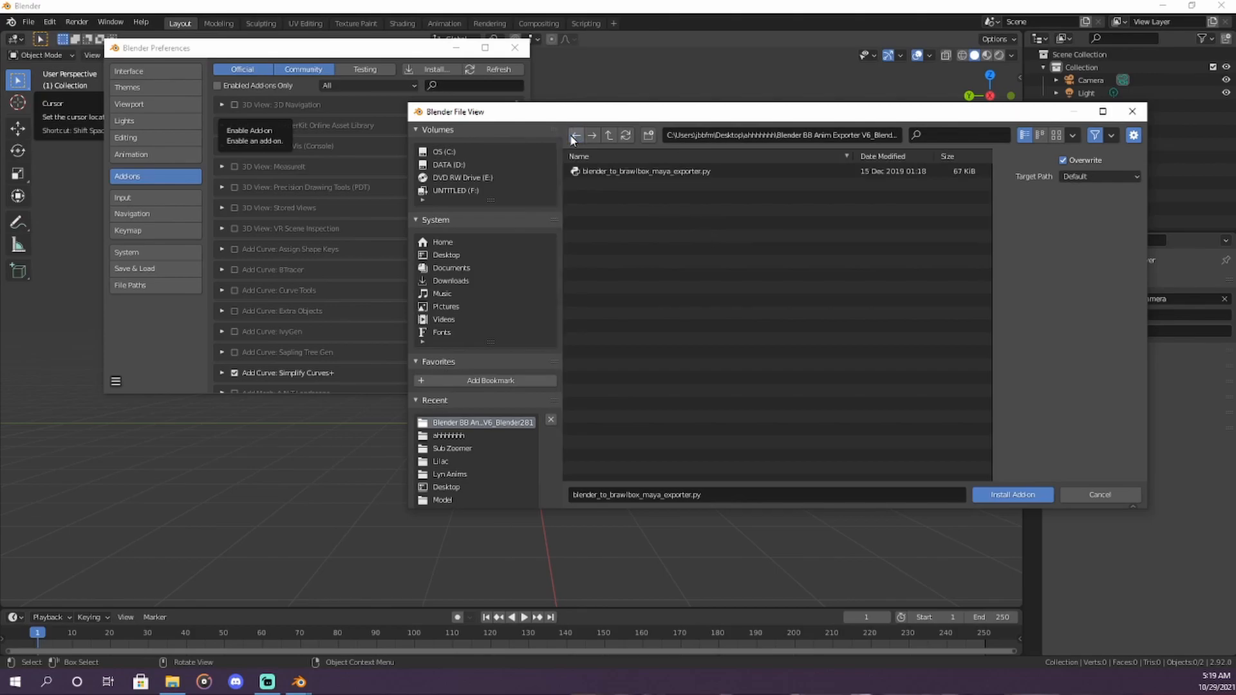
pyautogui.click(462, 435)
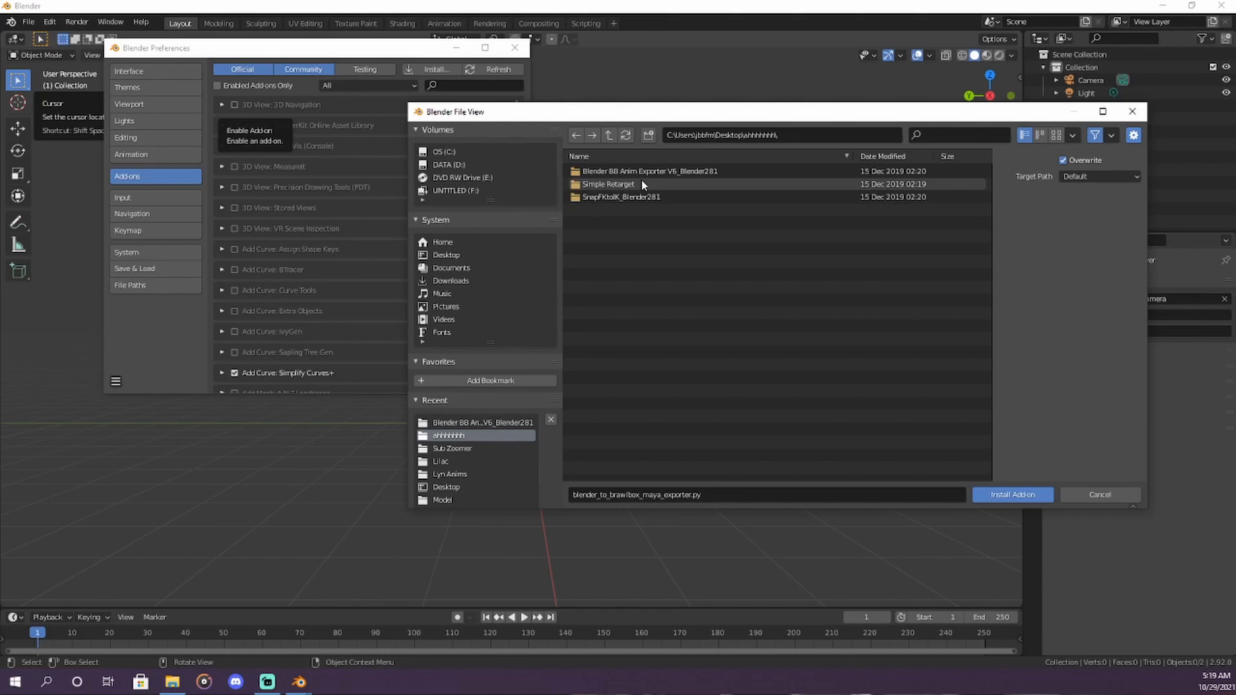
pyautogui.doubleClick(640, 197)
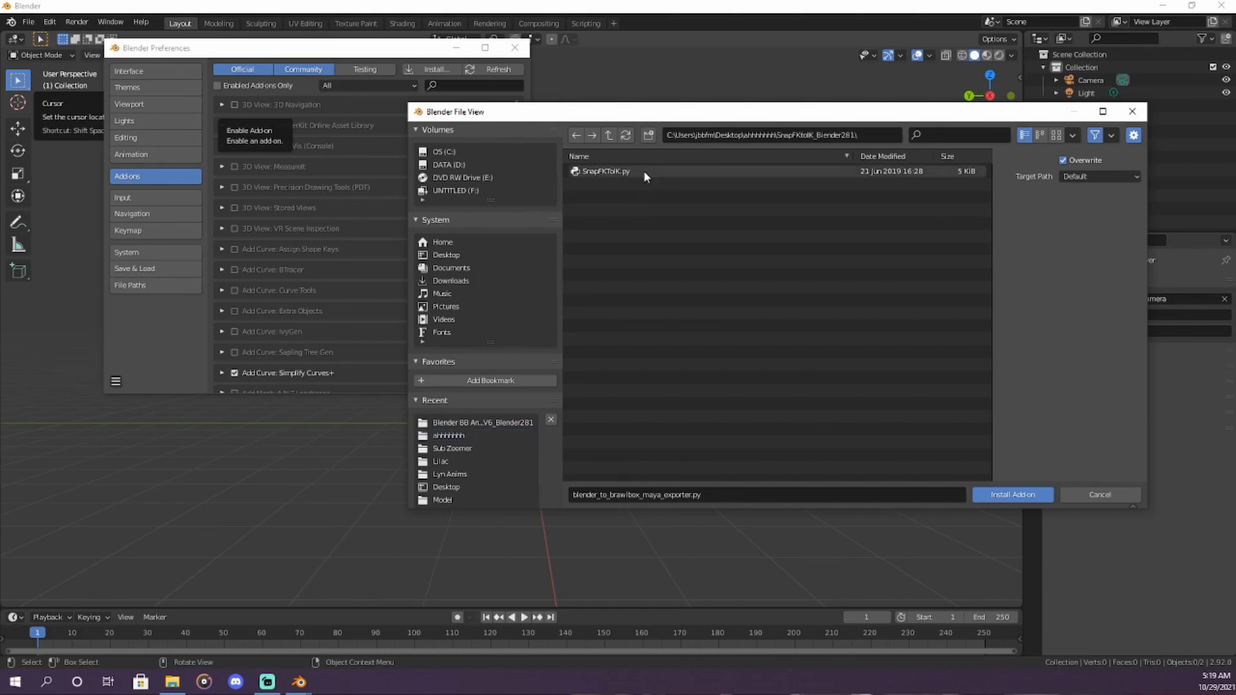
pyautogui.doubleClick(644, 171)
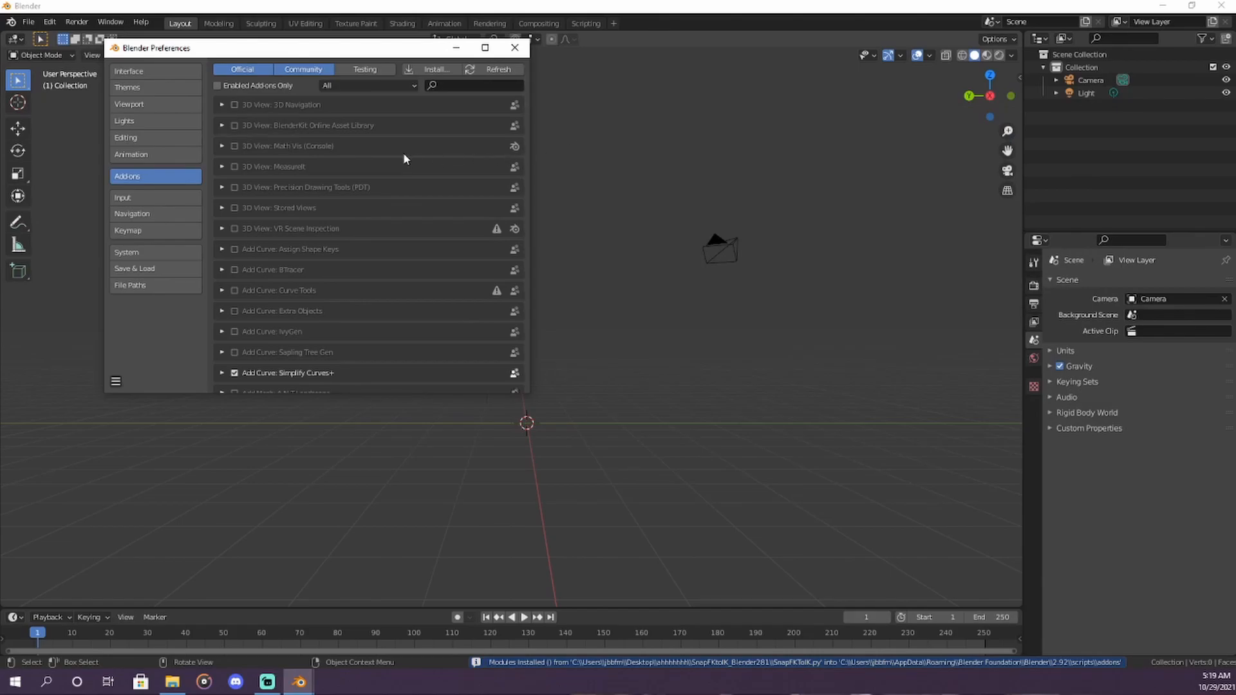
# Step: Check that the Brawlbox and Snap FK to IK add-ons are enabled by searching for "braw" and "snap", and close the preferences
pyautogui.click(451, 87)
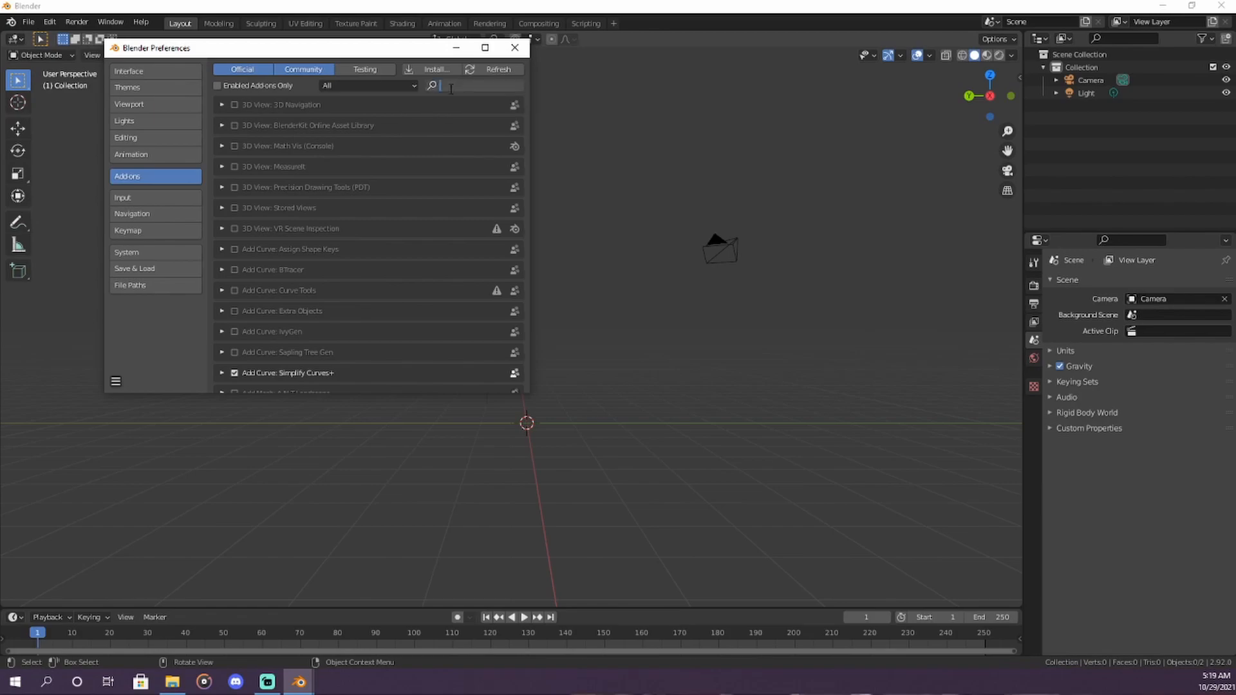
pyautogui.write('braw')
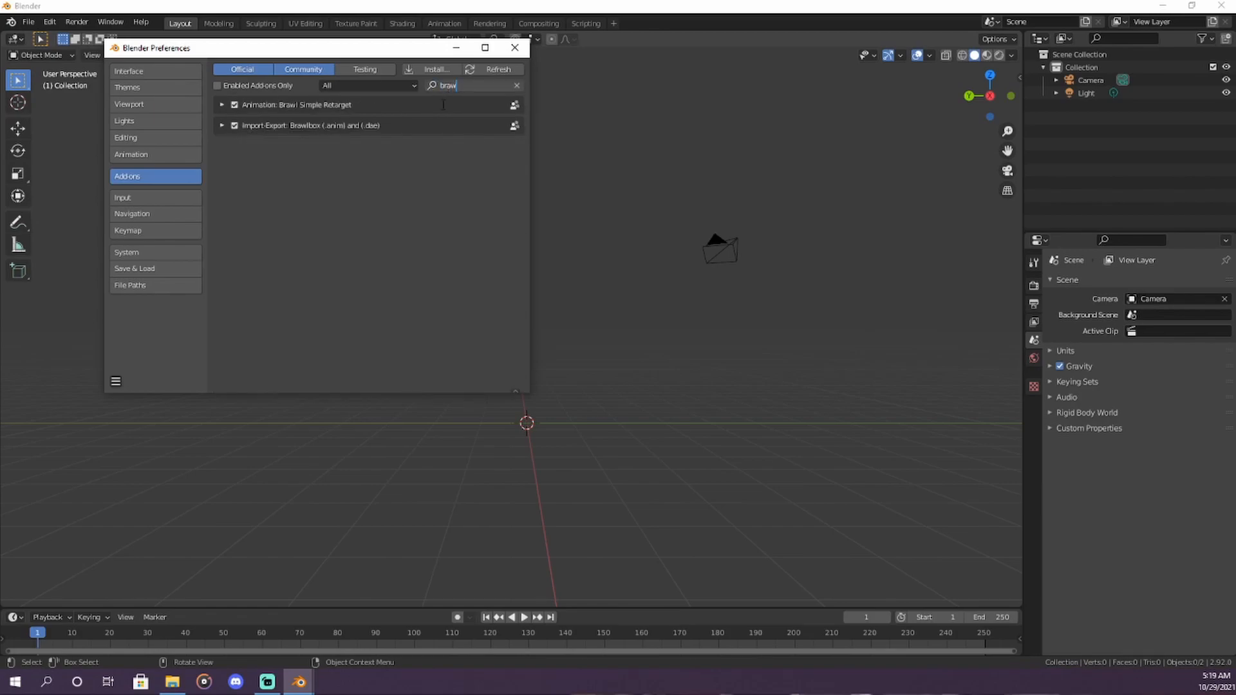
pyautogui.press('Return')
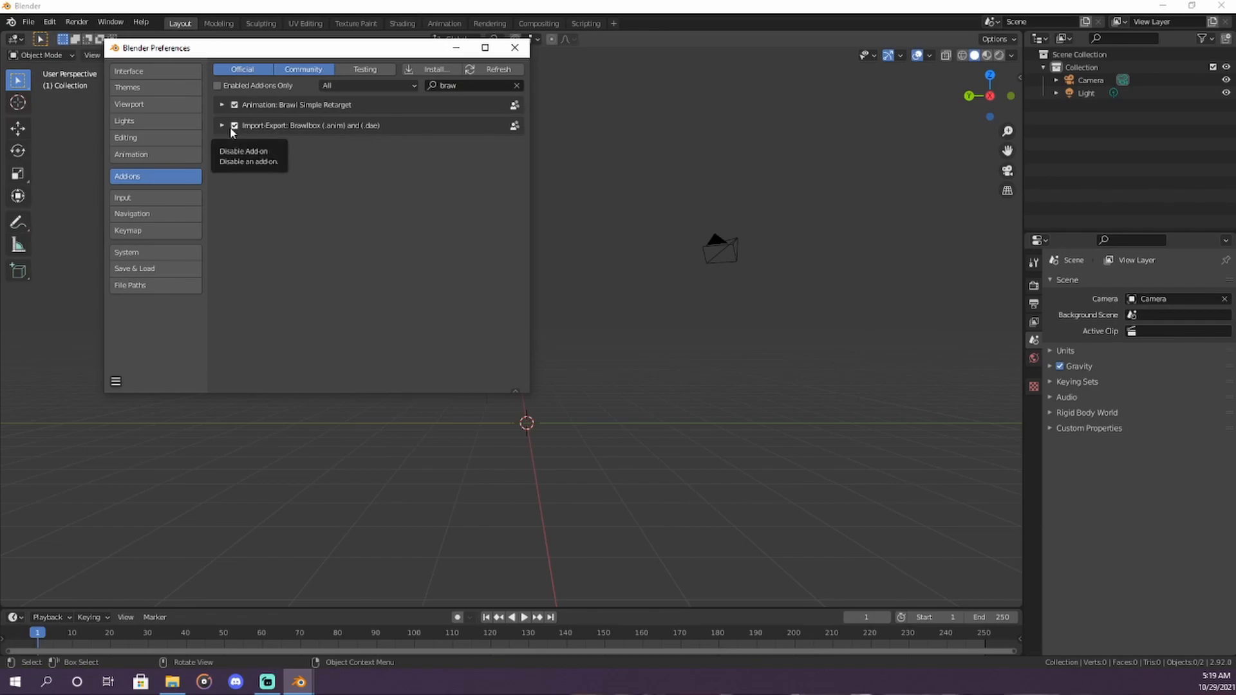
pyautogui.click(468, 83)
pyautogui.write('snap')
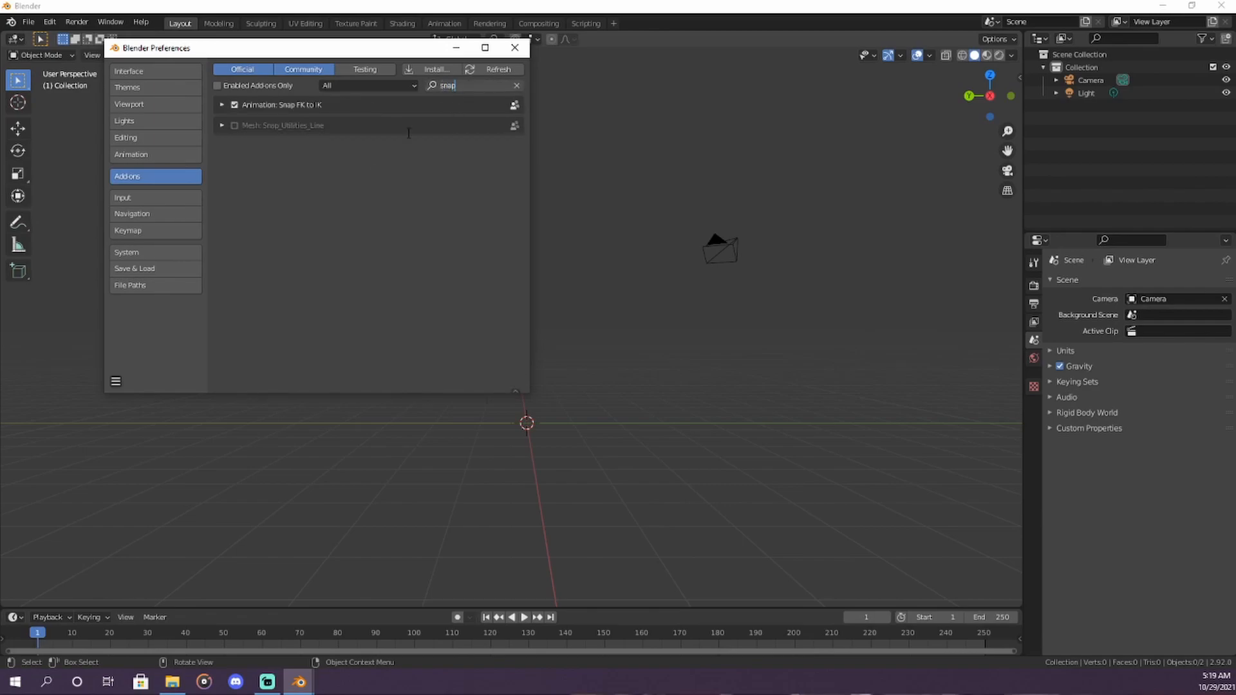
pyautogui.press('Return')
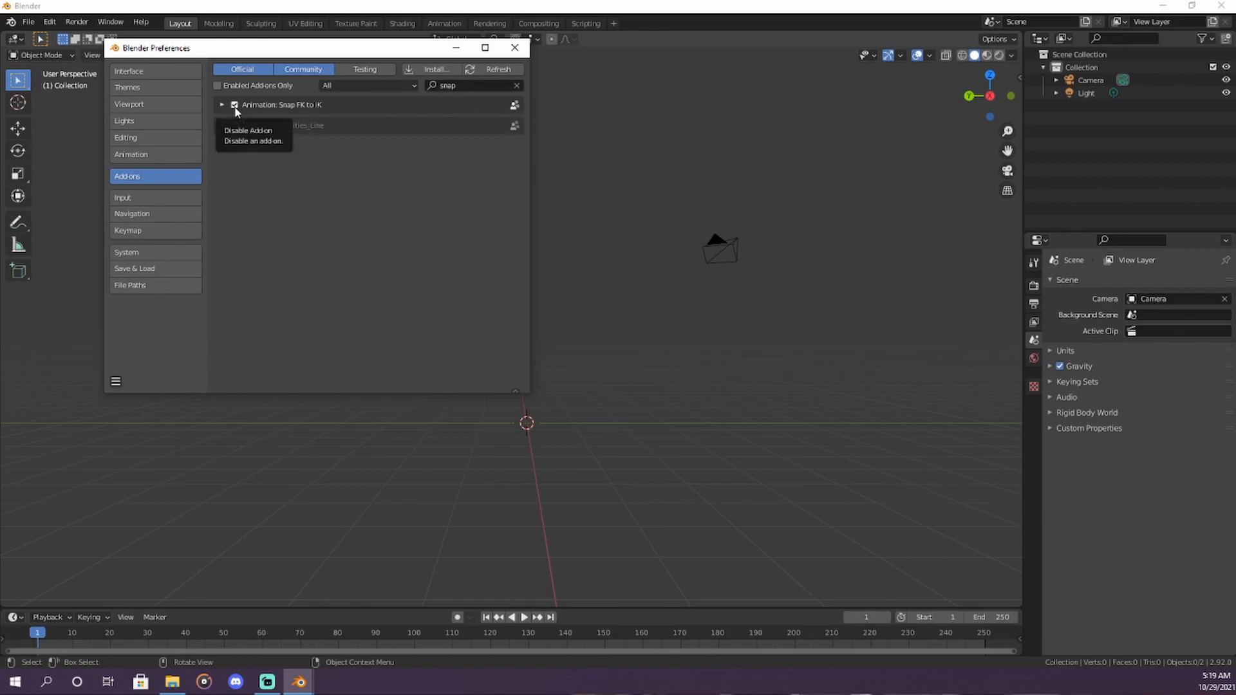
pyautogui.click(515, 49)
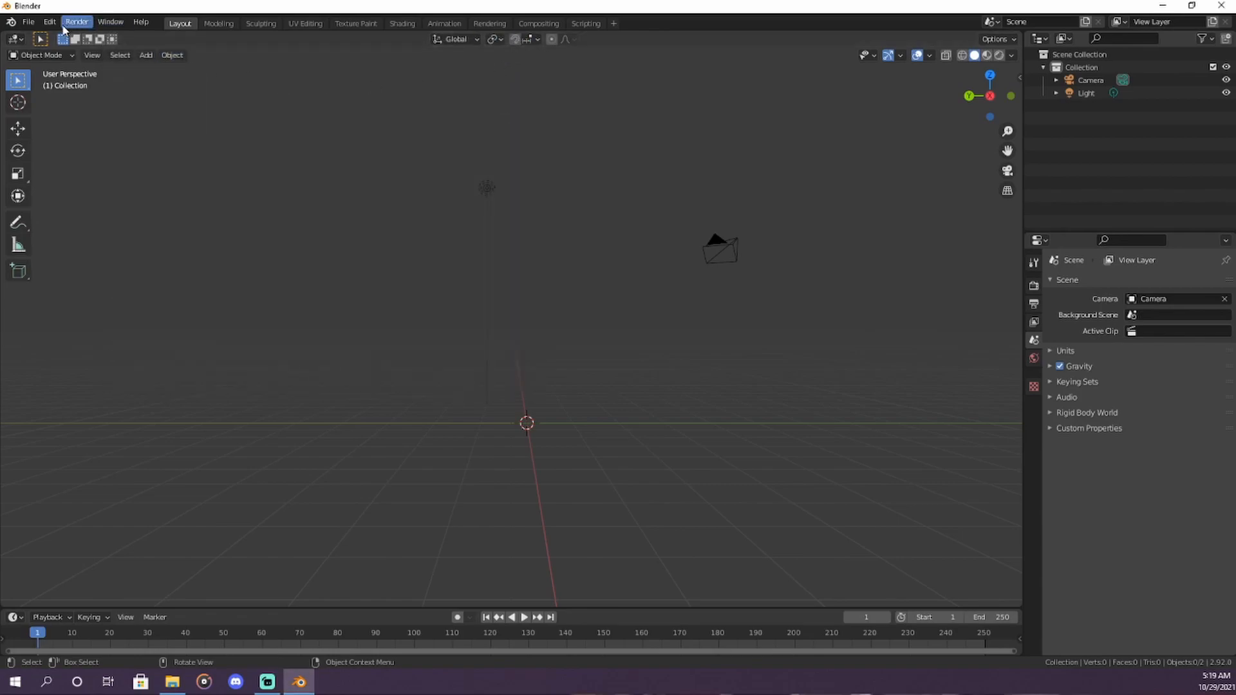
# Step: Import FitLuigi00.dae from the ahhhhhhh folder as a Brawlbox Model (.dae)
pyautogui.click(34, 24)
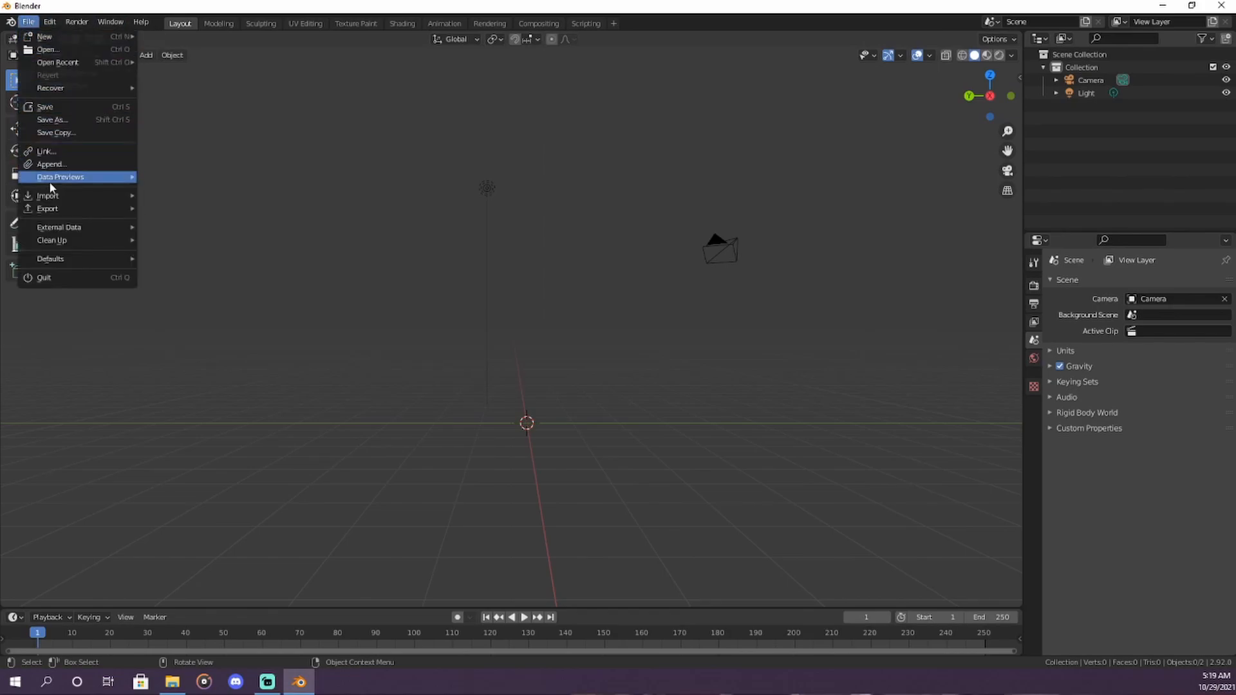
pyautogui.moveTo(52, 195)
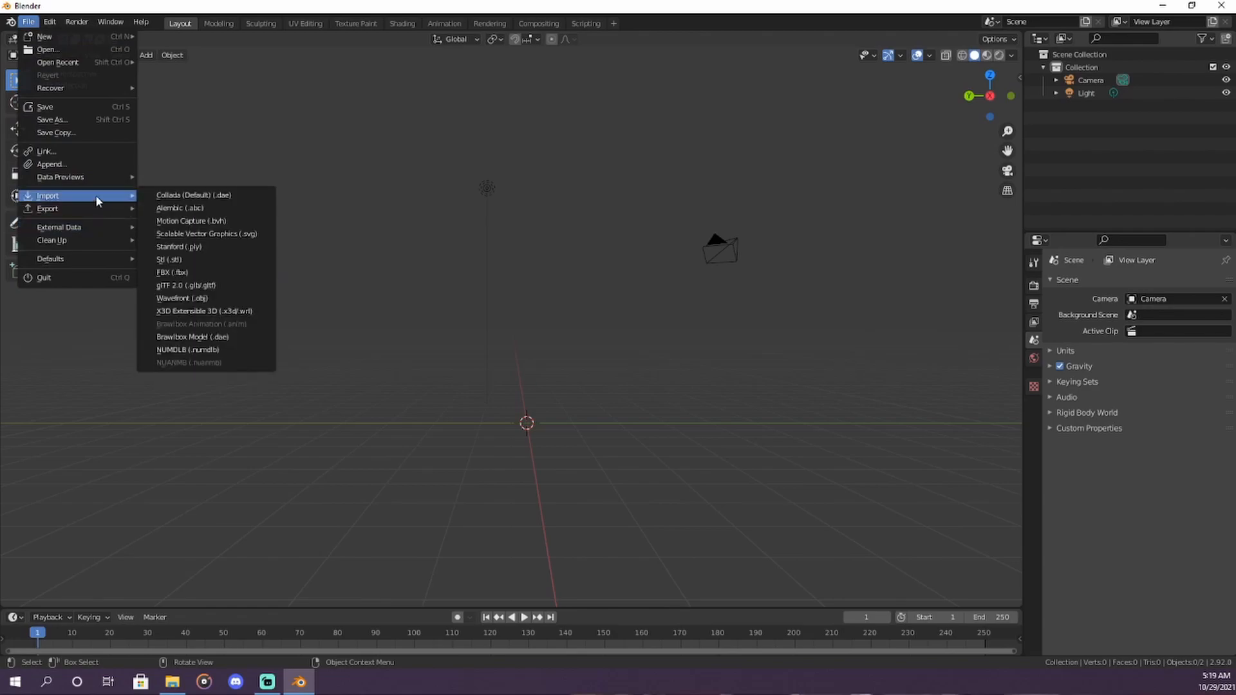
pyautogui.click(205, 341)
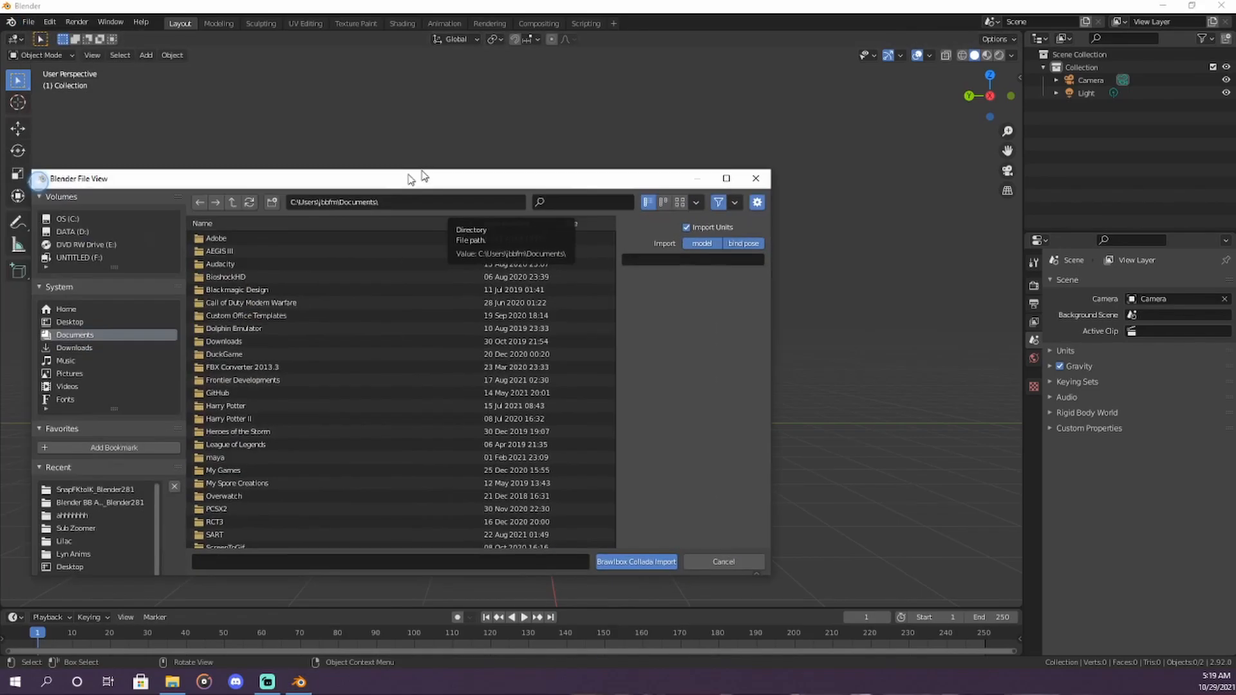
pyautogui.moveTo(422, 175); pyautogui.dragTo(672, 114)
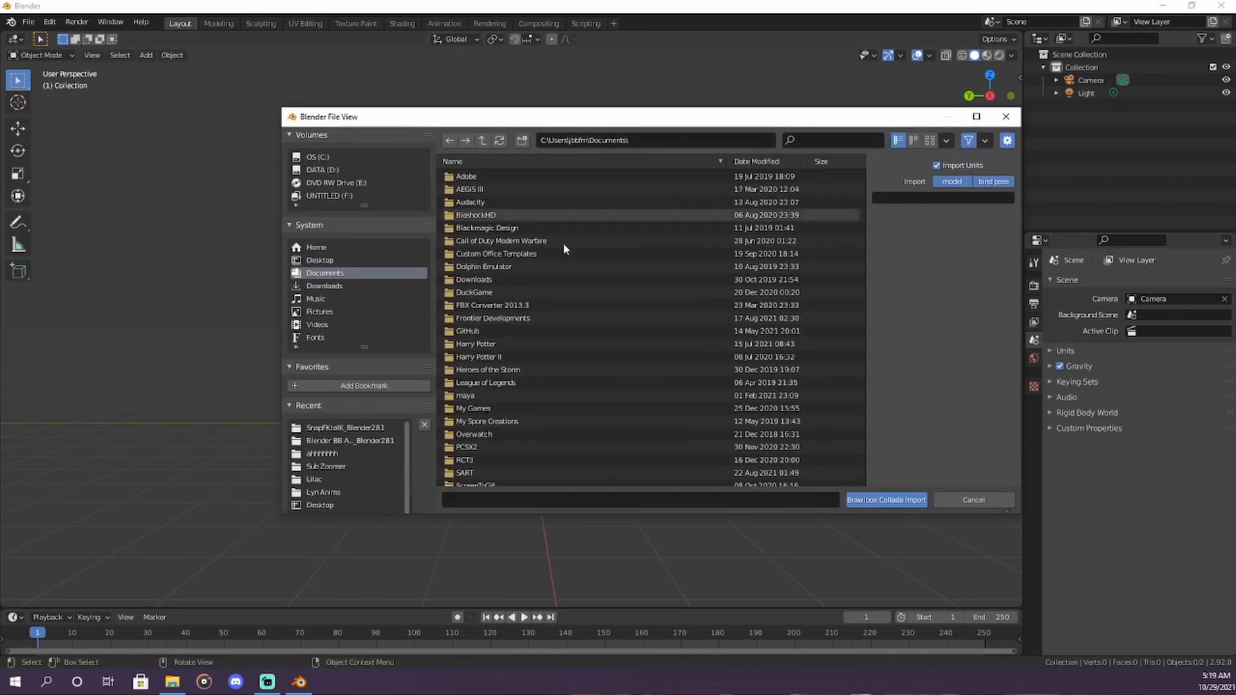
pyautogui.click(335, 454)
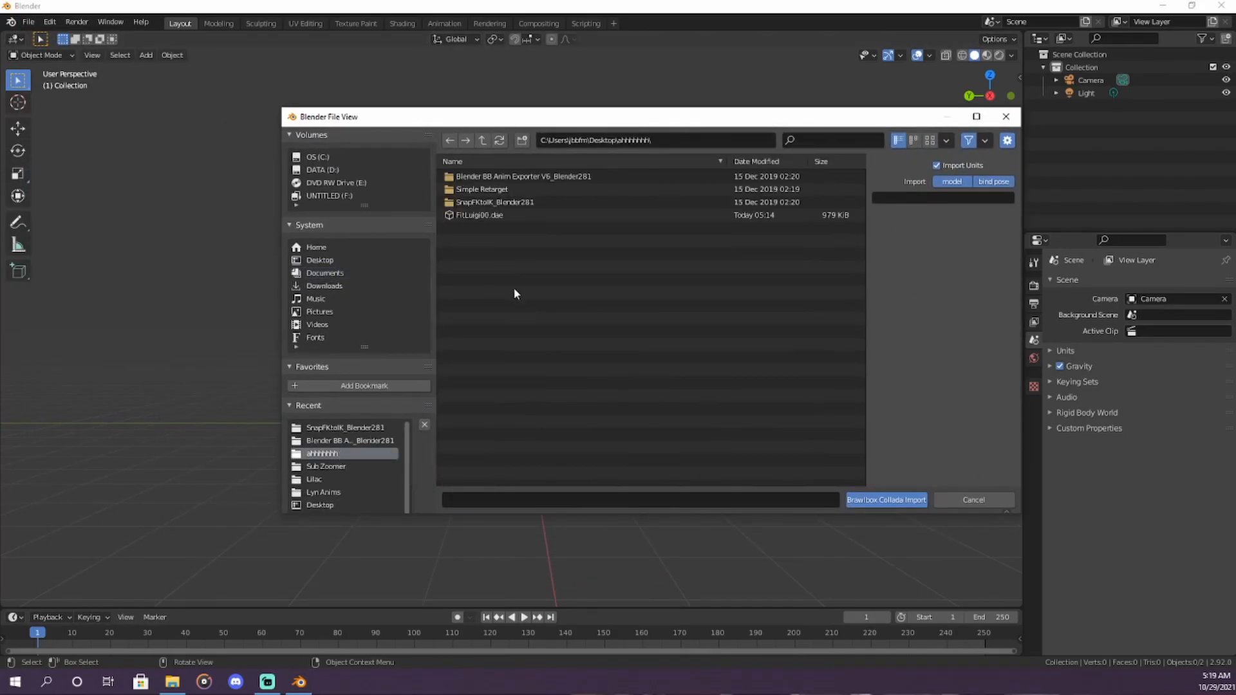
pyautogui.doubleClick(510, 216)
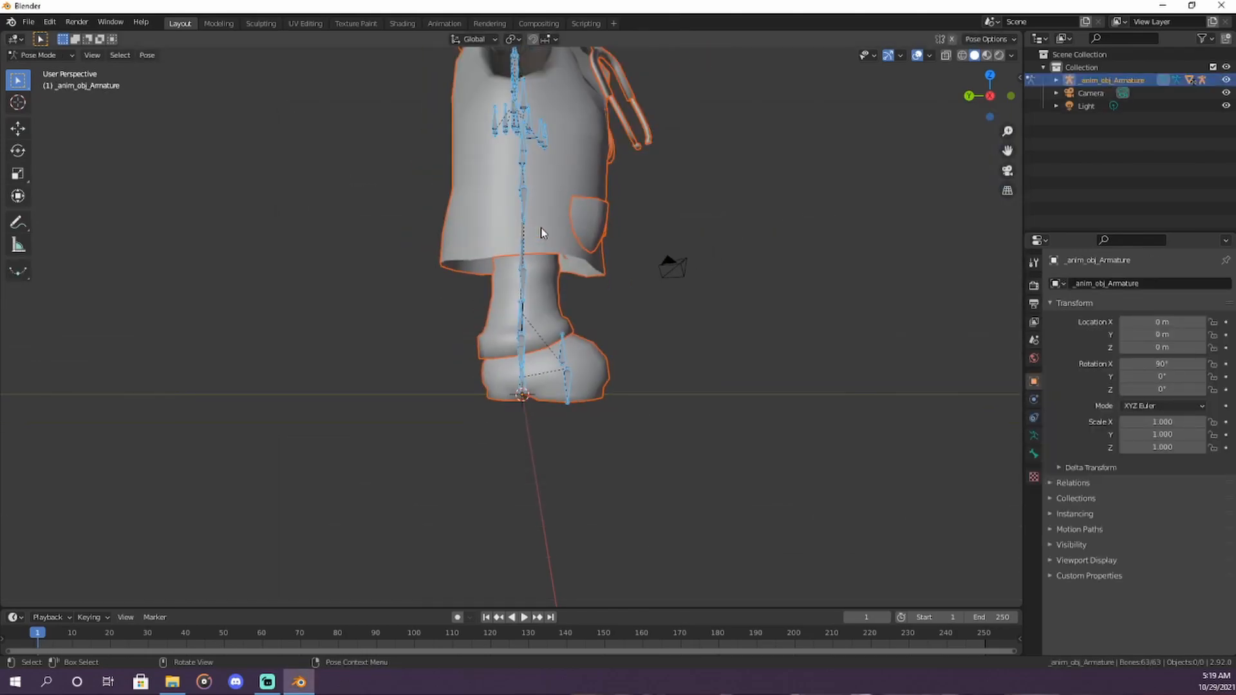
# Step: View the whole imported model from the left and from the front, and display it in Material Preview shading
pyautogui.press('ctrl+KP_3')
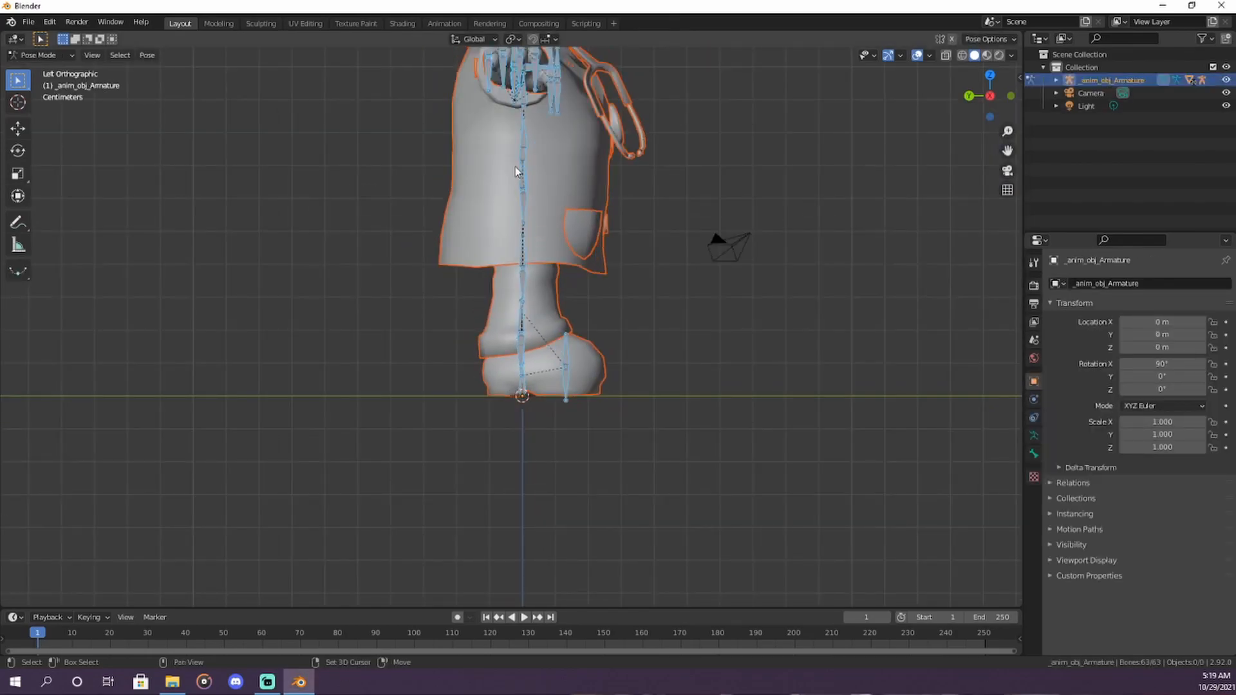
pyautogui.keyDown('shift'); pyautogui.moveTo(631, 166); pyautogui.dragTo(610, 379, button='middle'); pyautogui.keyUp('shift')
pyautogui.scroll(-1, 611, 376)
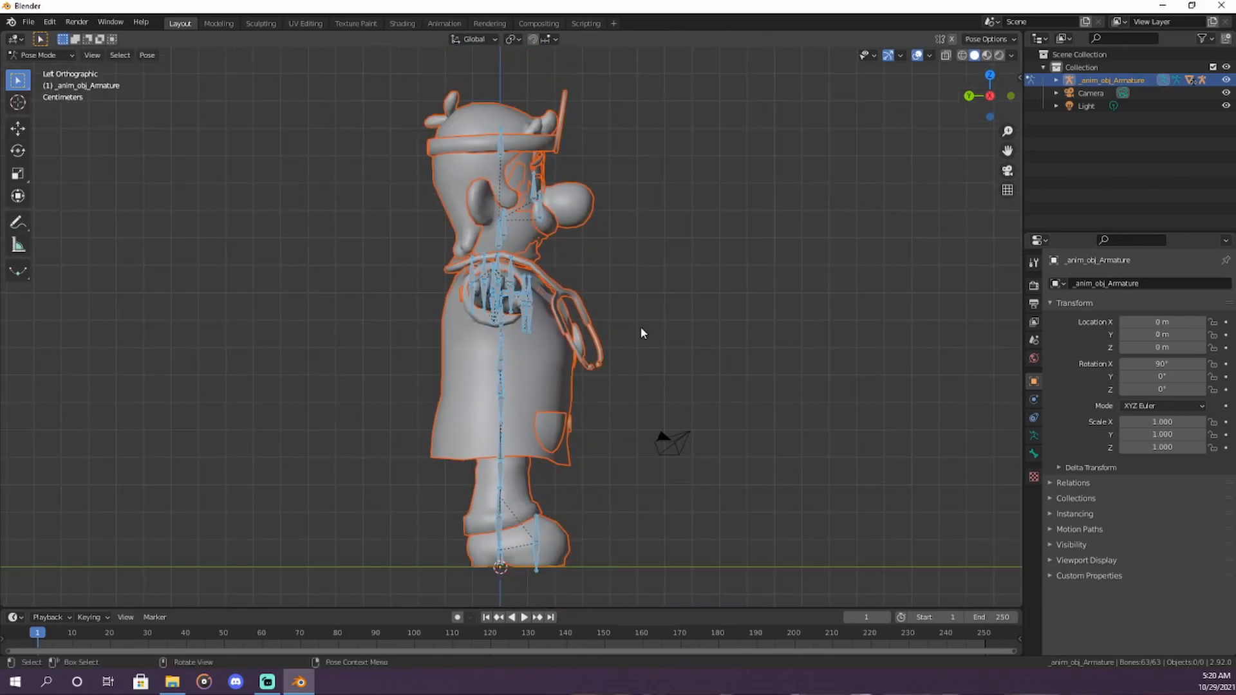
pyautogui.scroll(-1, 634, 361)
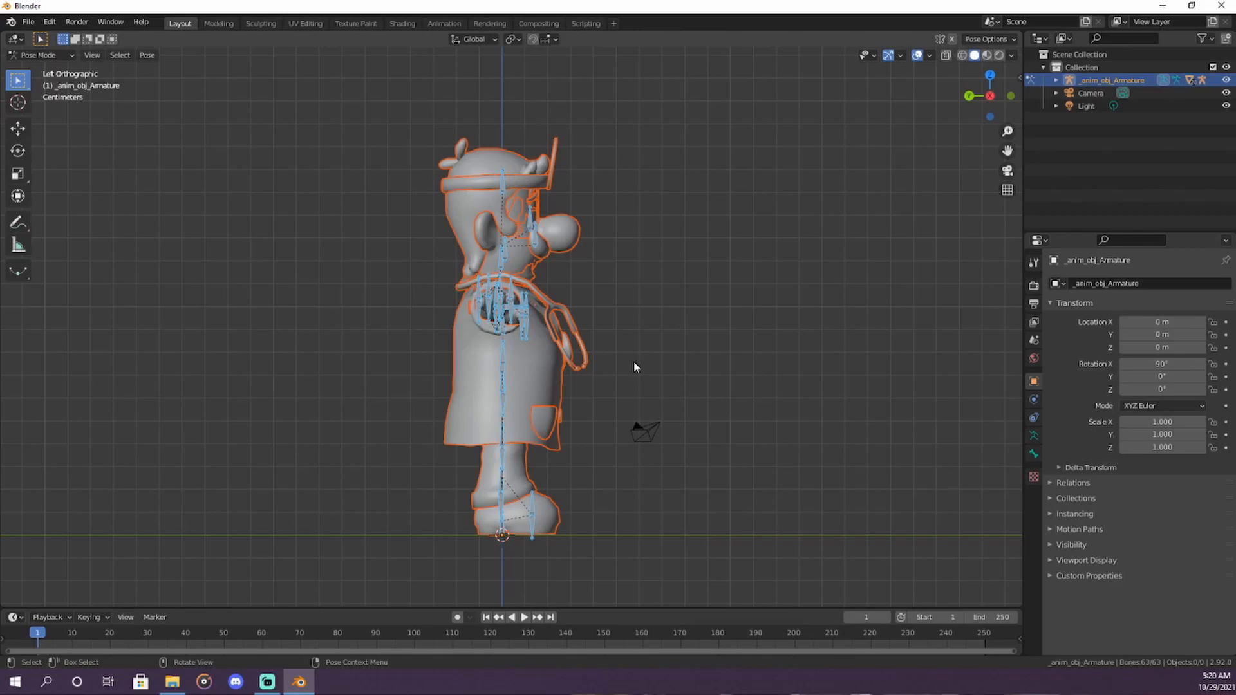
pyautogui.keyDown('shift'); pyautogui.moveTo(719, 365); pyautogui.dragTo(716, 376, button='middle'); pyautogui.keyUp('shift')
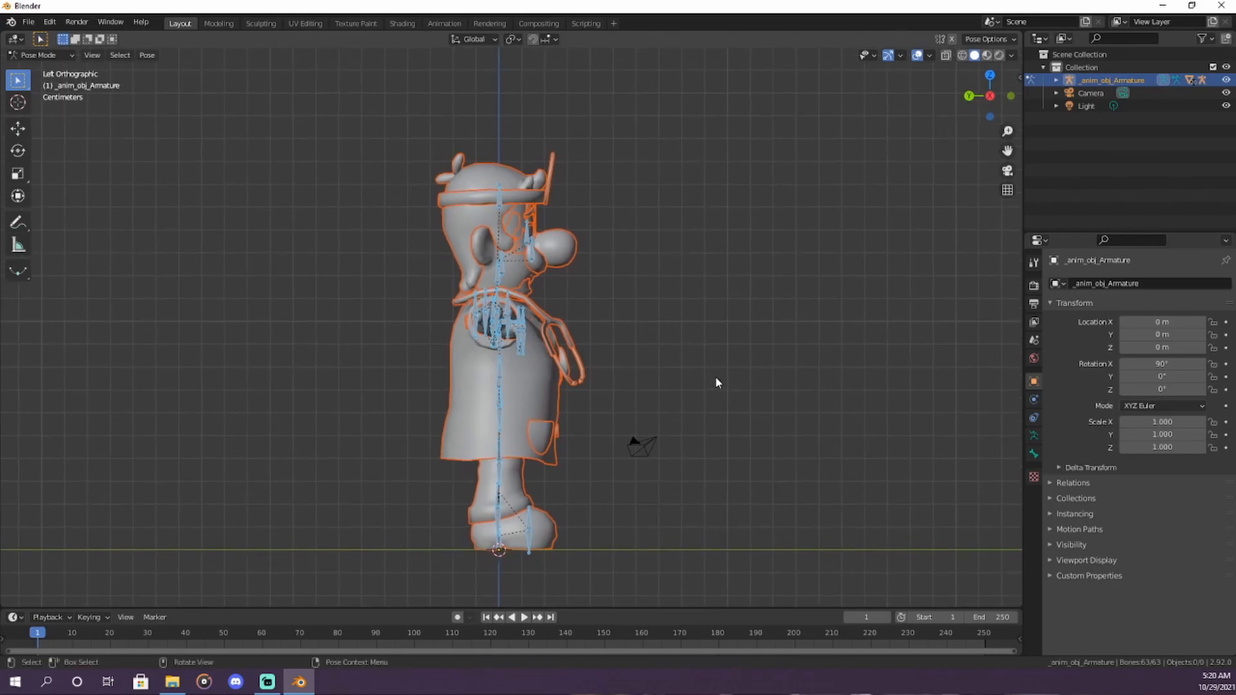
pyautogui.press('KP_1')
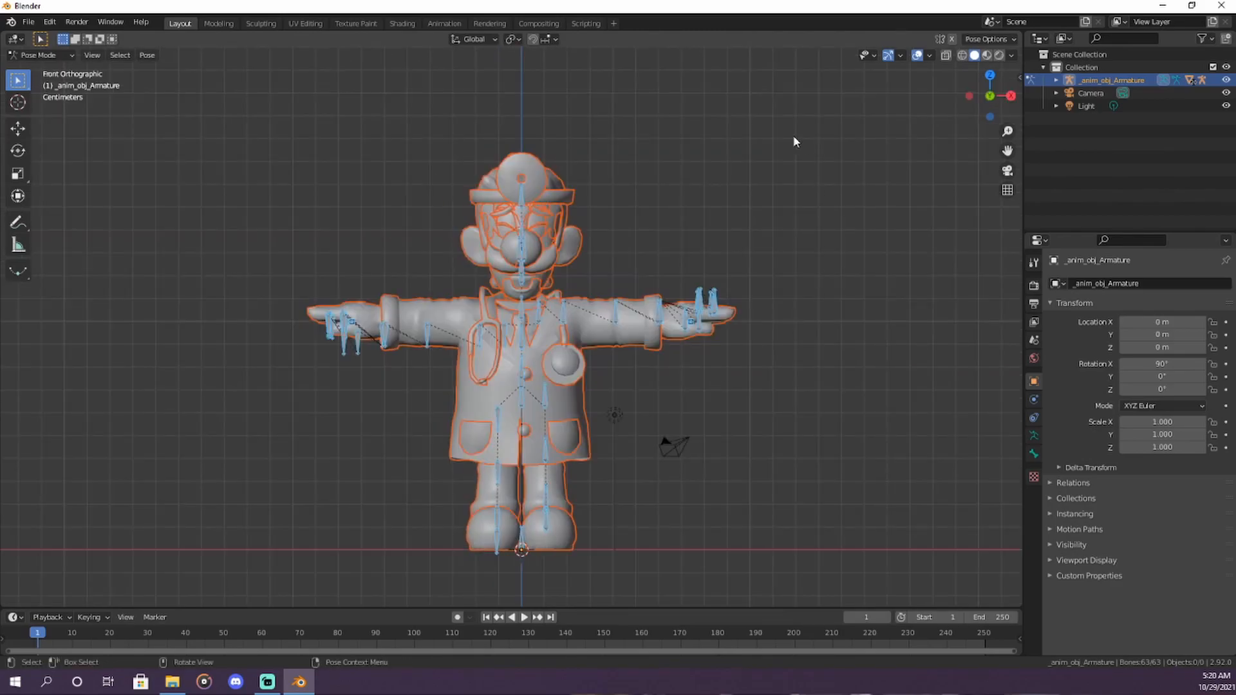
pyautogui.click(987, 56)
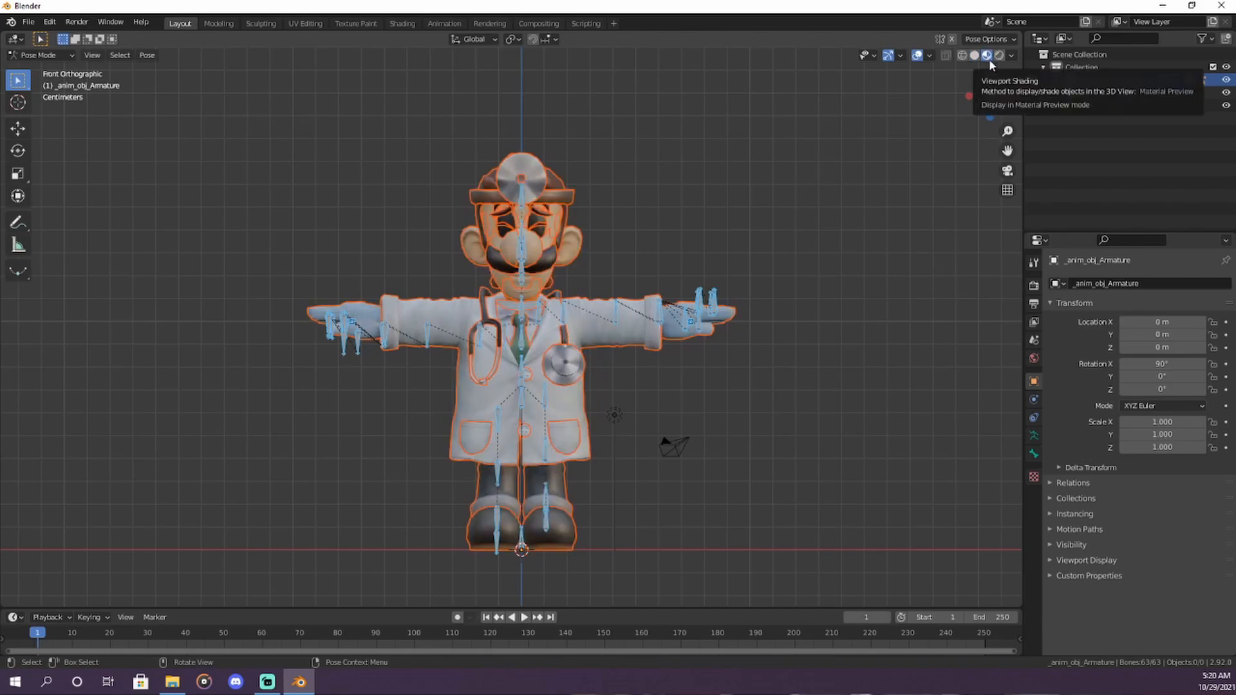
pyautogui.scroll(1, 817, 241)
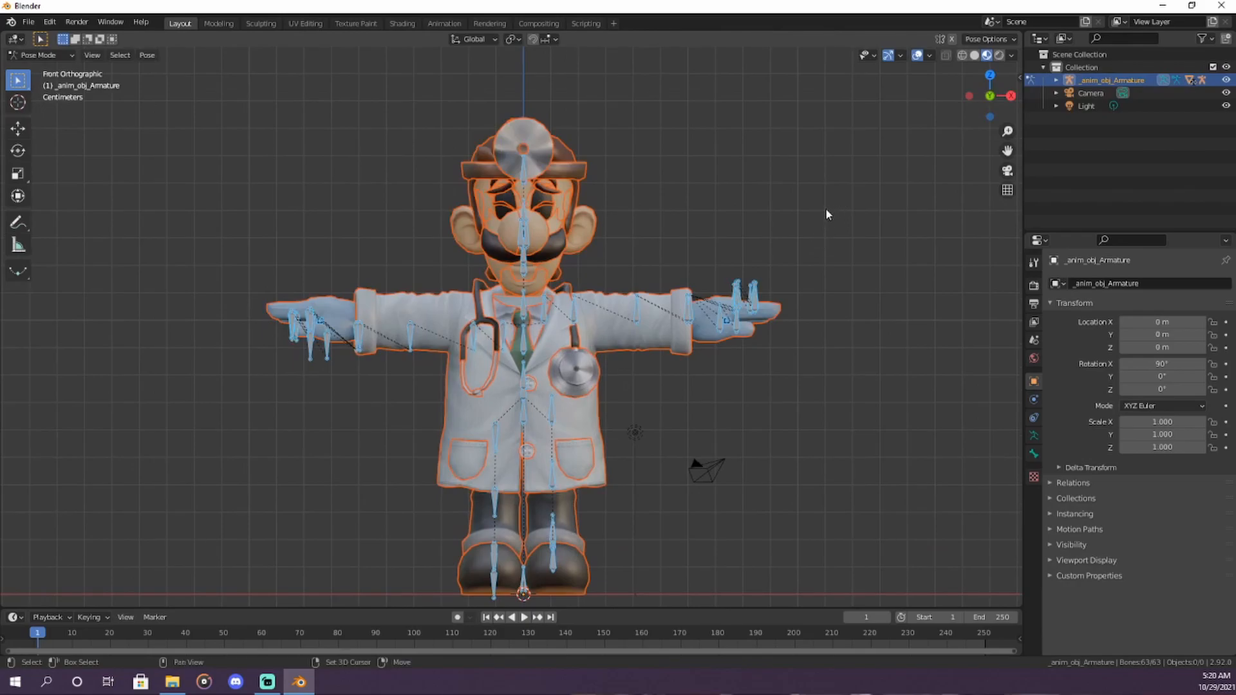
pyautogui.keyDown('shift'); pyautogui.moveTo(826, 210); pyautogui.dragTo(816, 245, button='middle'); pyautogui.keyUp('shift')
pyautogui.keyDown('shift'); pyautogui.moveTo(794, 341); pyautogui.dragTo(799, 304, button='middle'); pyautogui.keyUp('shift')
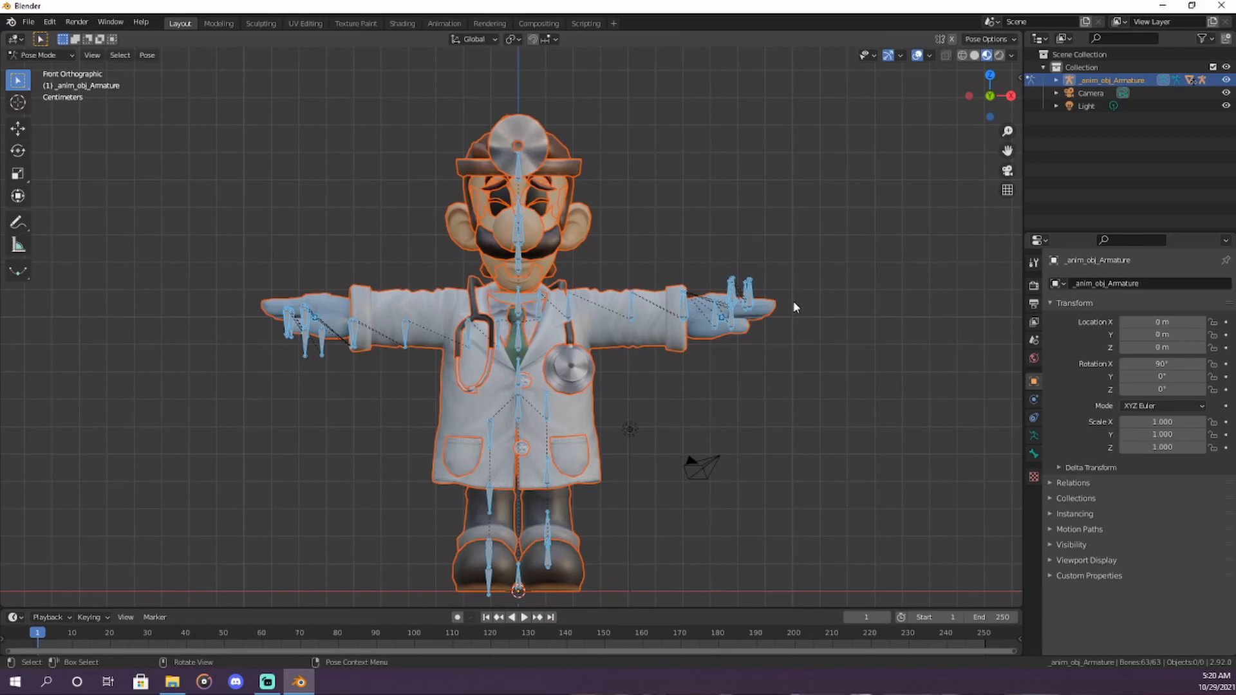
pyautogui.keyDown('shift'); pyautogui.moveTo(729, 401); pyautogui.dragTo(745, 350, button='middle'); pyautogui.keyUp('shift')
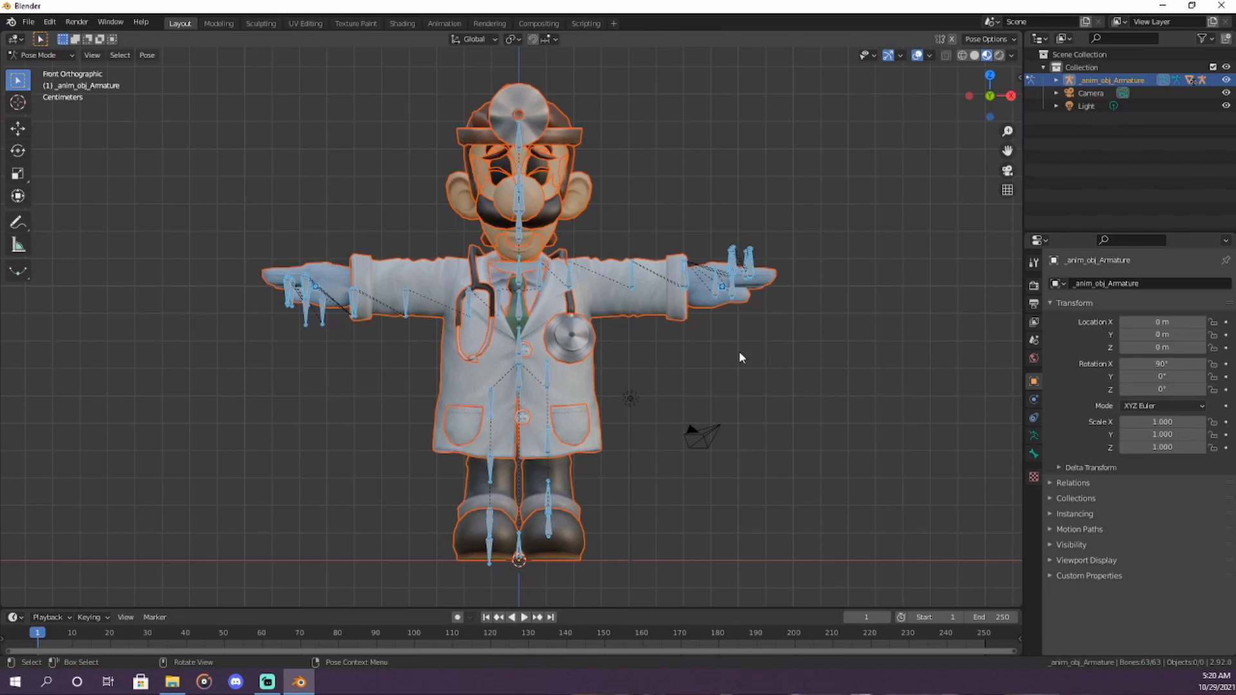
# Step: Clear the bone selection, select the left thumb bone LThumbNa, and enter the Brawlbox Rigging Mode
pyautogui.click(737, 358)
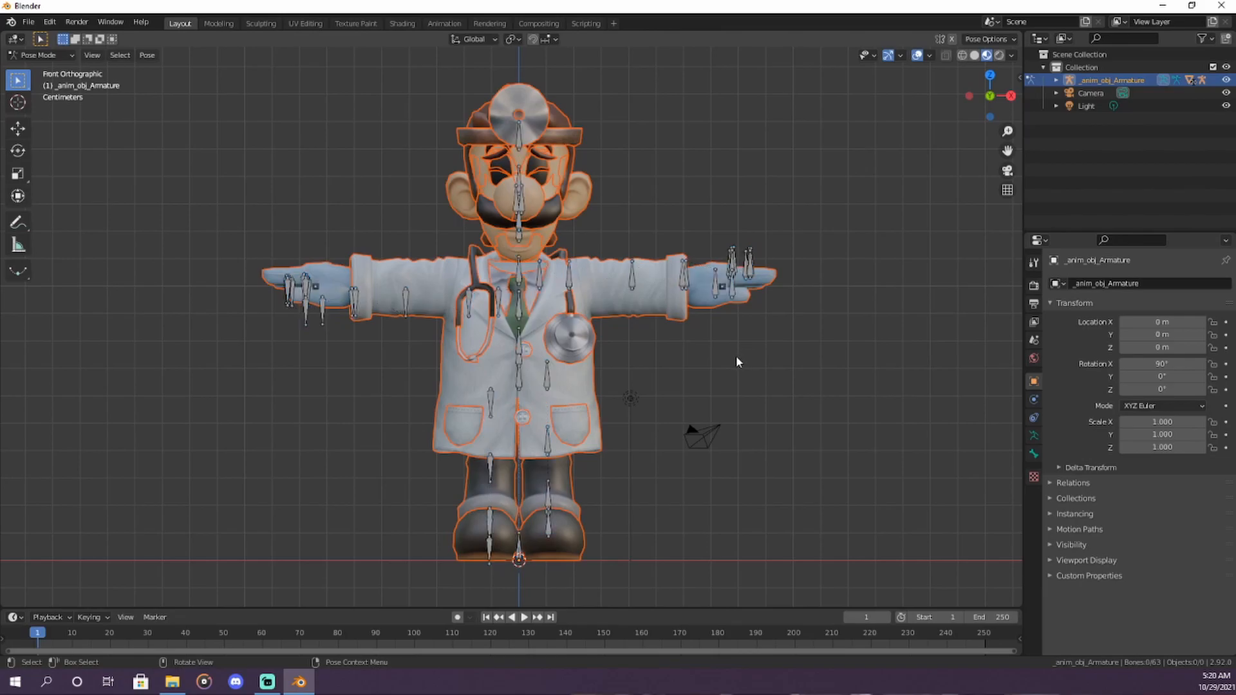
pyautogui.click(715, 287)
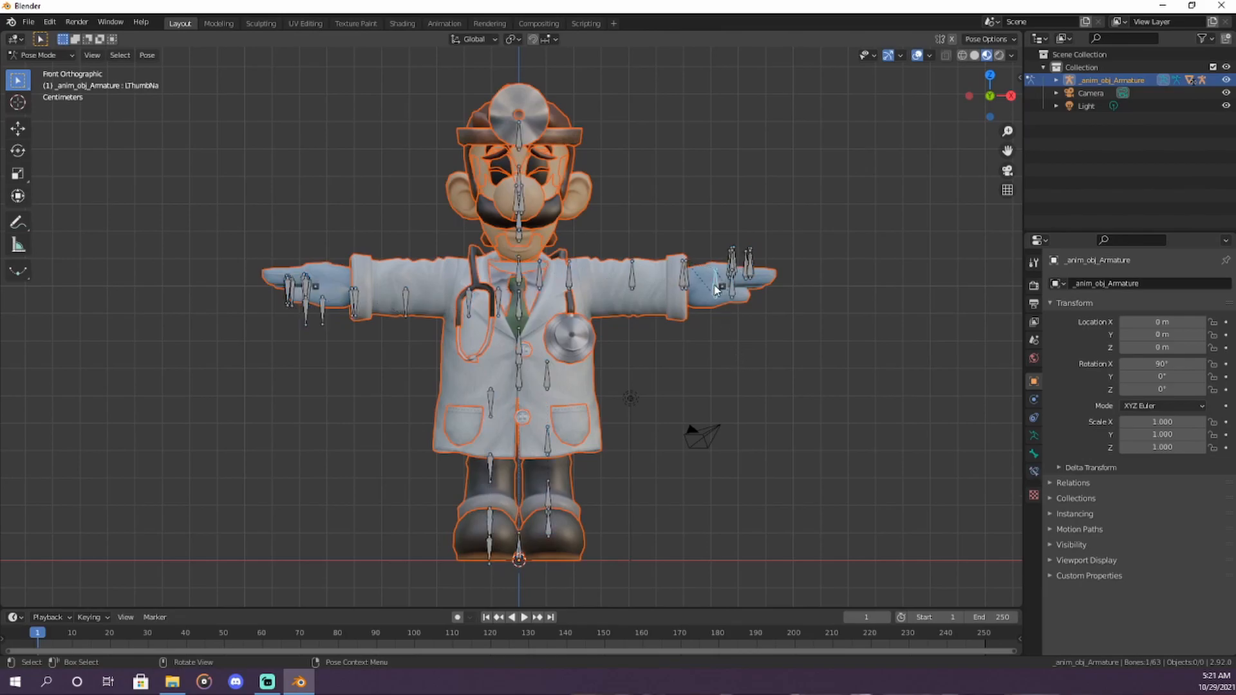
pyautogui.click(1034, 269)
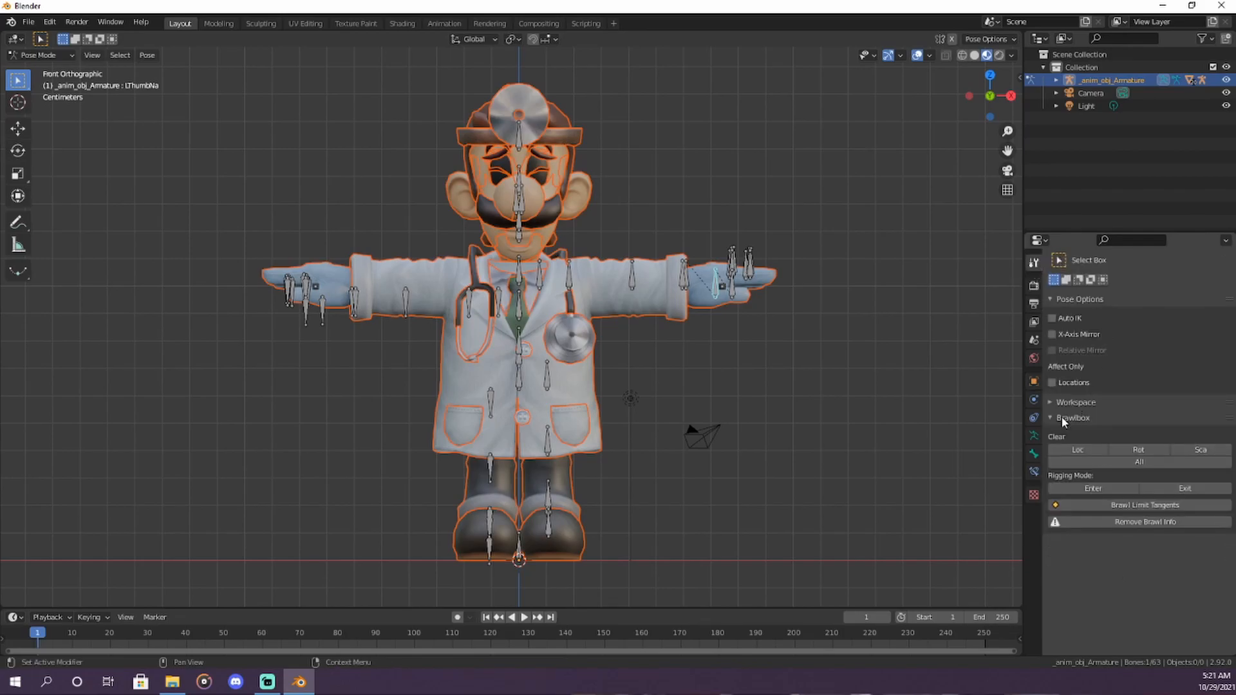
pyautogui.click(1094, 488)
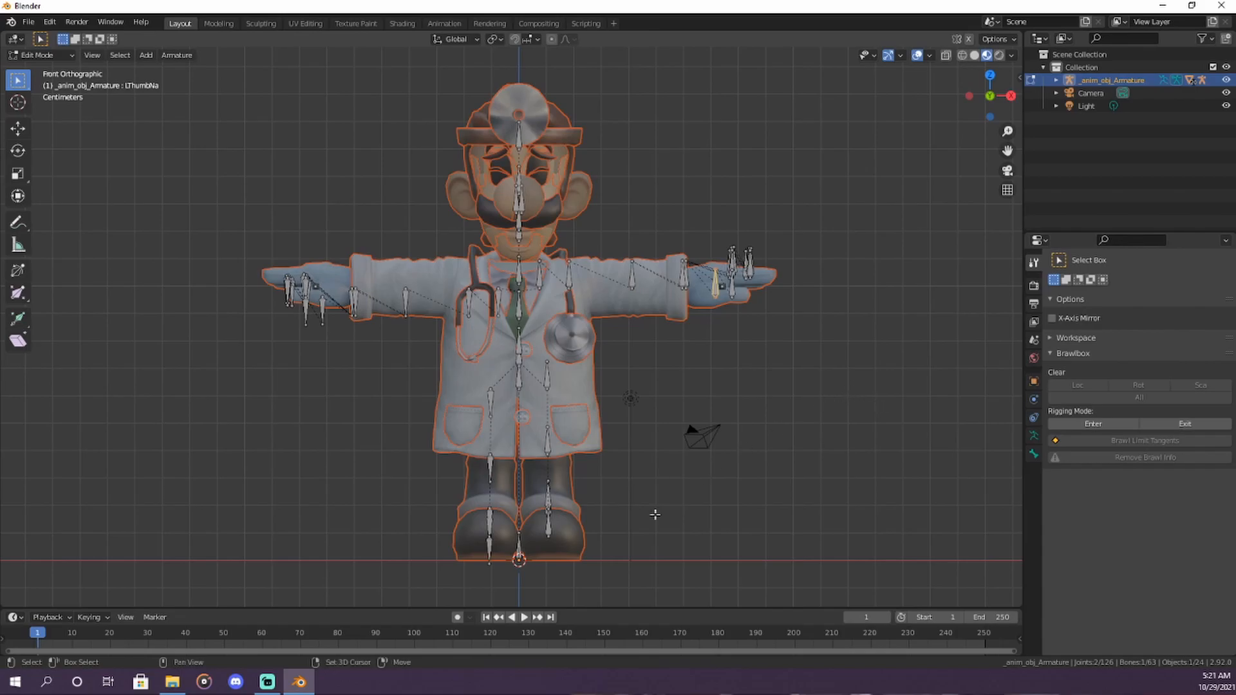
# Step: Select the left foot bone LFootJ in front view and show its bone properties
pyautogui.keyDown('shift'); pyautogui.moveTo(654, 516); pyautogui.dragTo(653, 419, button='middle'); pyautogui.keyUp('shift')
pyautogui.scroll(3, 756, 499)
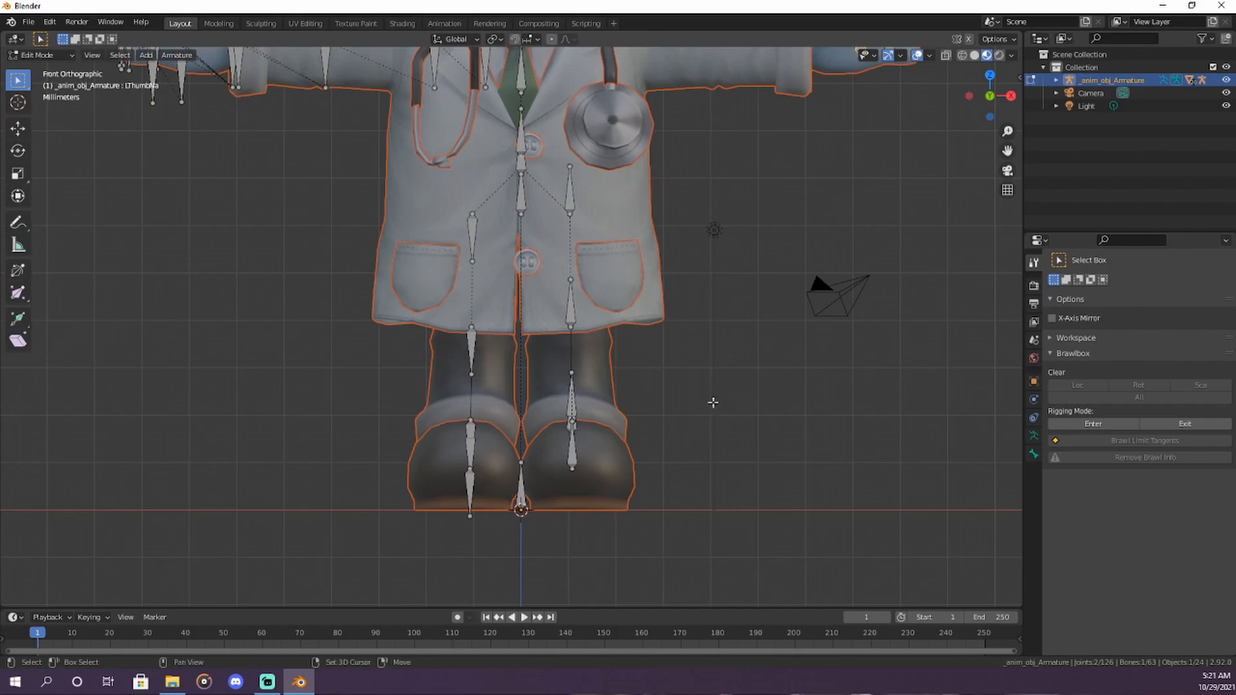
pyautogui.keyDown('shift'); pyautogui.moveTo(712, 403); pyautogui.dragTo(704, 456, button='middle'); pyautogui.keyUp('shift')
pyautogui.keyDown('shift'); pyautogui.moveTo(725, 329); pyautogui.dragTo(723, 411, button='middle'); pyautogui.keyUp('shift')
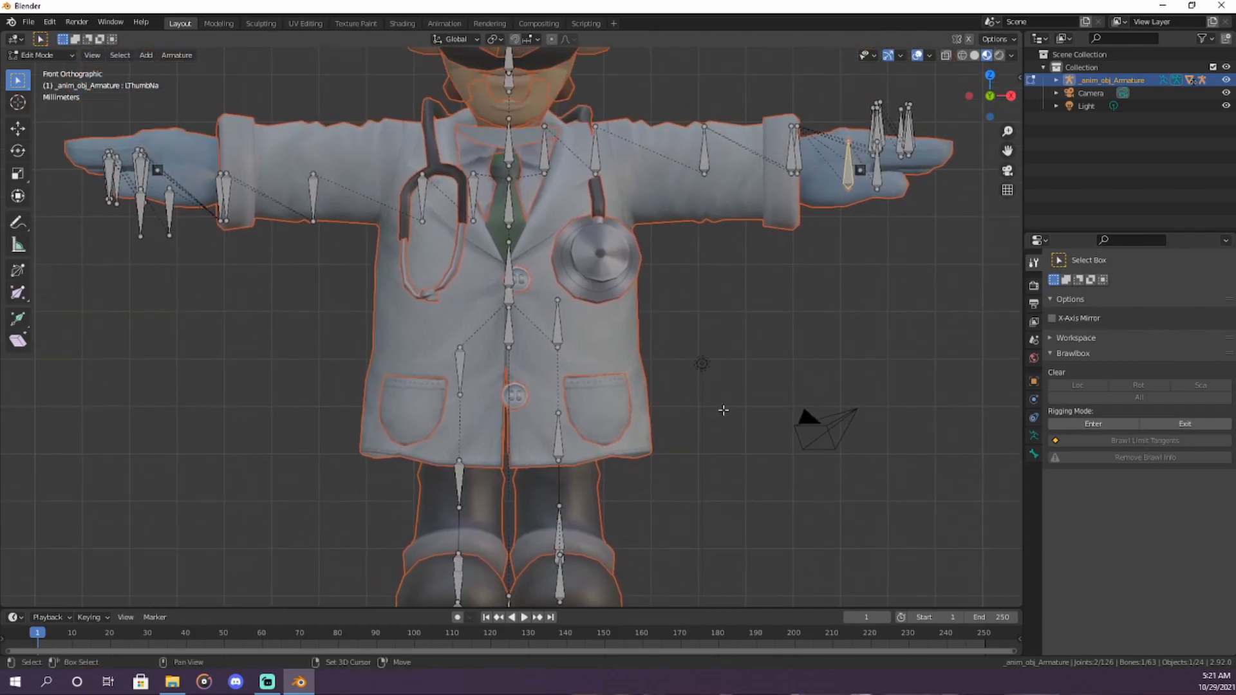
pyautogui.keyDown('shift'); pyautogui.moveTo(767, 535); pyautogui.dragTo(745, 358, button='middle'); pyautogui.keyUp('shift')
pyautogui.scroll(2, 655, 439)
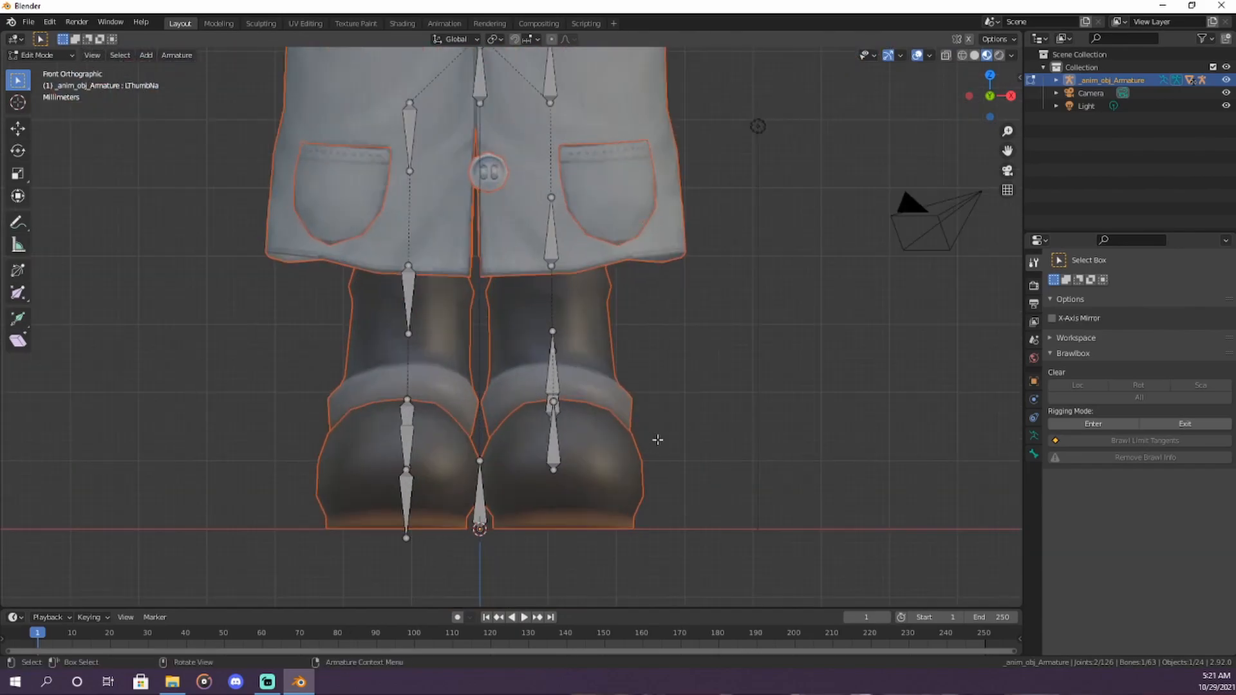
pyautogui.keyDown('shift'); pyautogui.moveTo(686, 432); pyautogui.dragTo(676, 436, button='middle'); pyautogui.keyUp('shift')
pyautogui.click(550, 416)
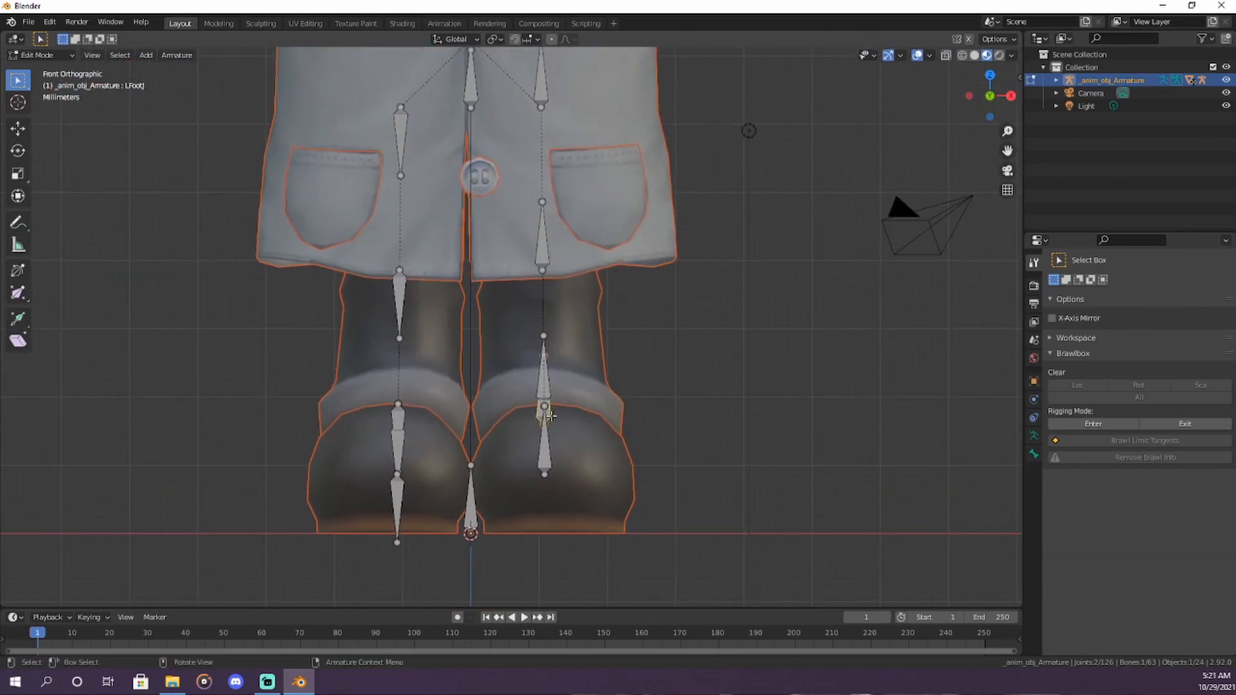
pyautogui.click(1033, 456)
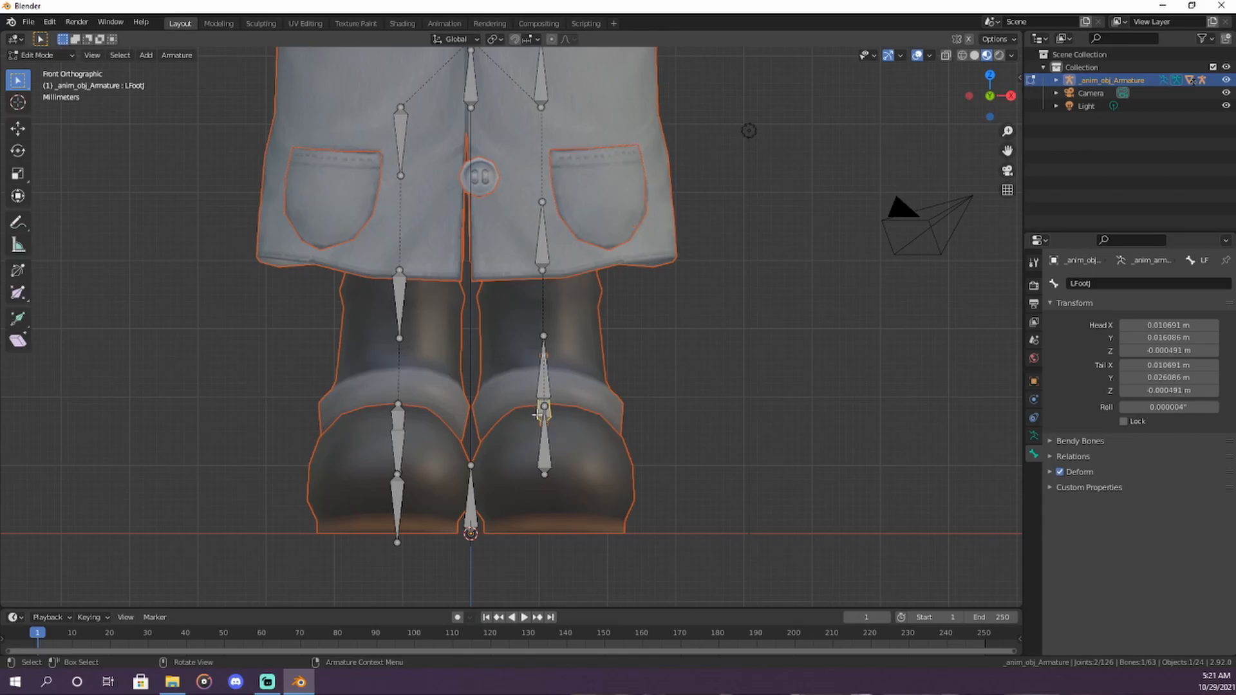
# Step: Examine the names and placement of the left leg bones LKneeJ, LFootE and LFootJ, finishing on LFootJ in front view
pyautogui.keyDown('shift'); pyautogui.moveTo(618, 337); pyautogui.dragTo(612, 414, button='middle'); pyautogui.keyUp('shift')
pyautogui.click(536, 182)
pyautogui.click(546, 344)
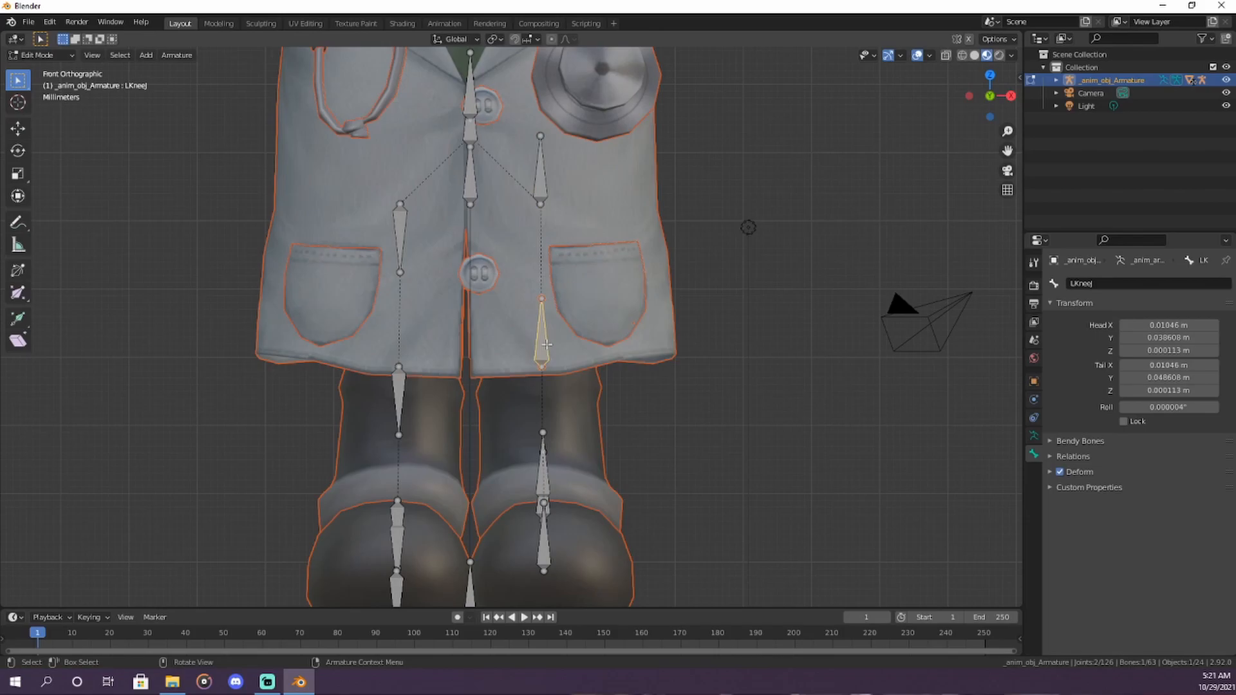
pyautogui.click(542, 482)
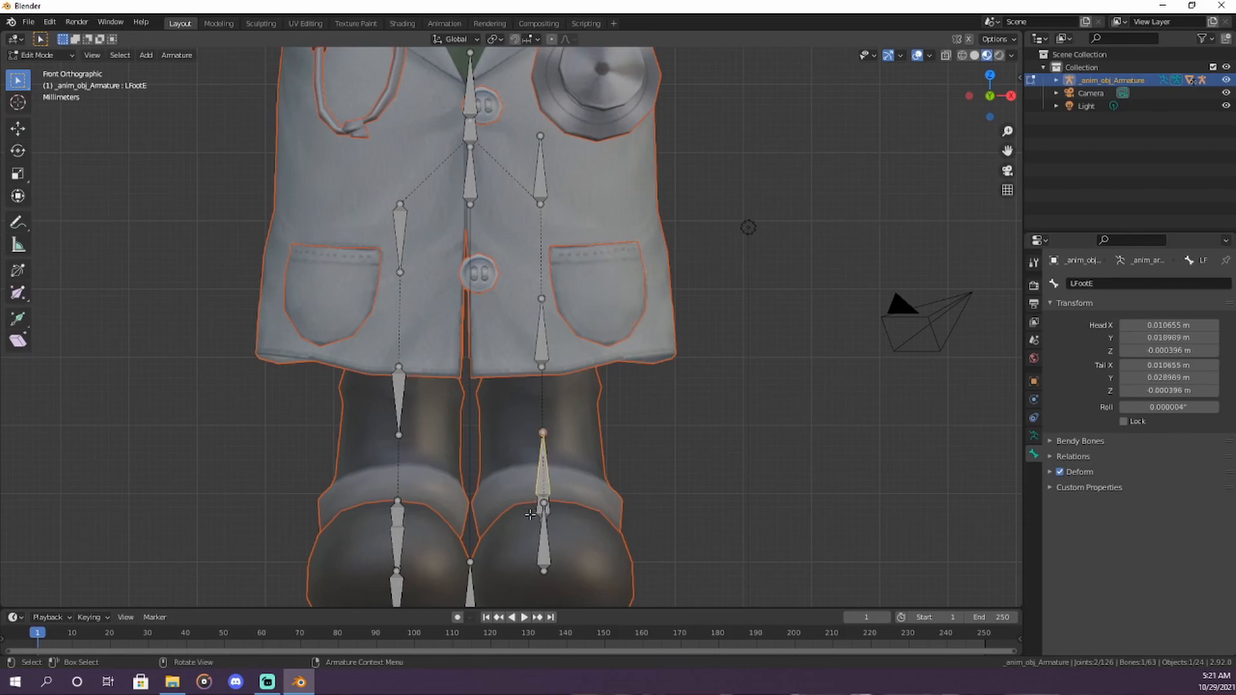
pyautogui.click(538, 509)
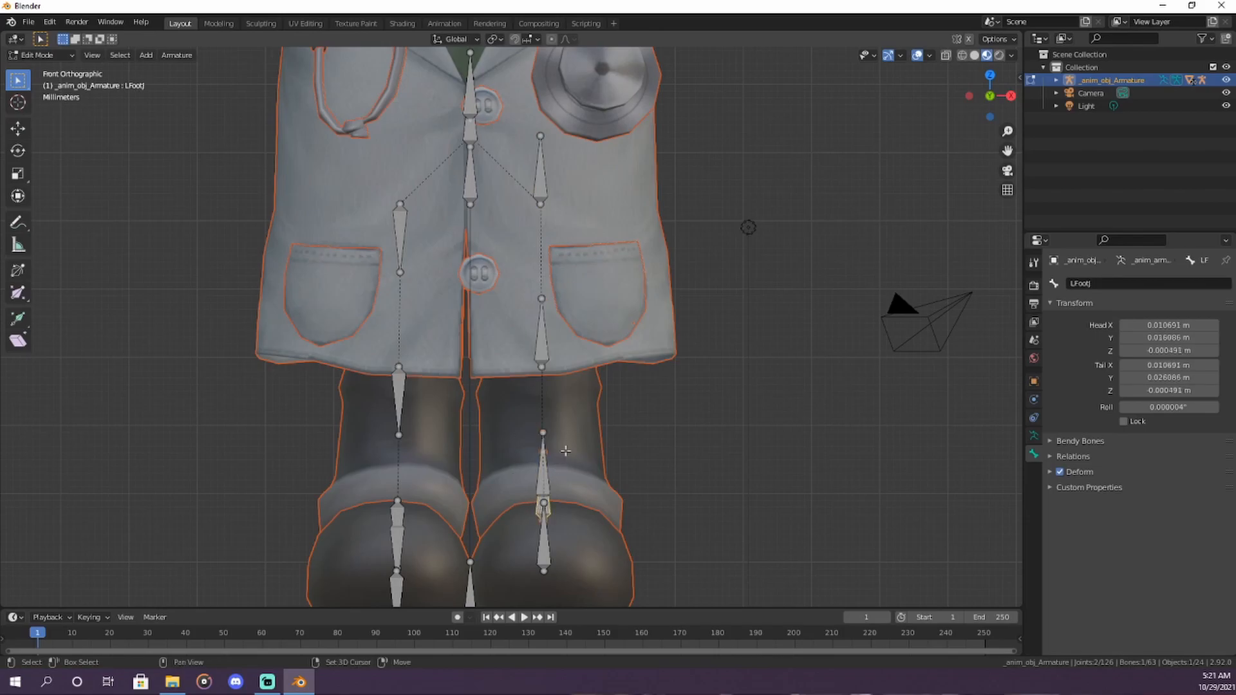
pyautogui.keyDown('shift'); pyautogui.moveTo(609, 472); pyautogui.dragTo(609, 405, button='middle'); pyautogui.keyUp('shift')
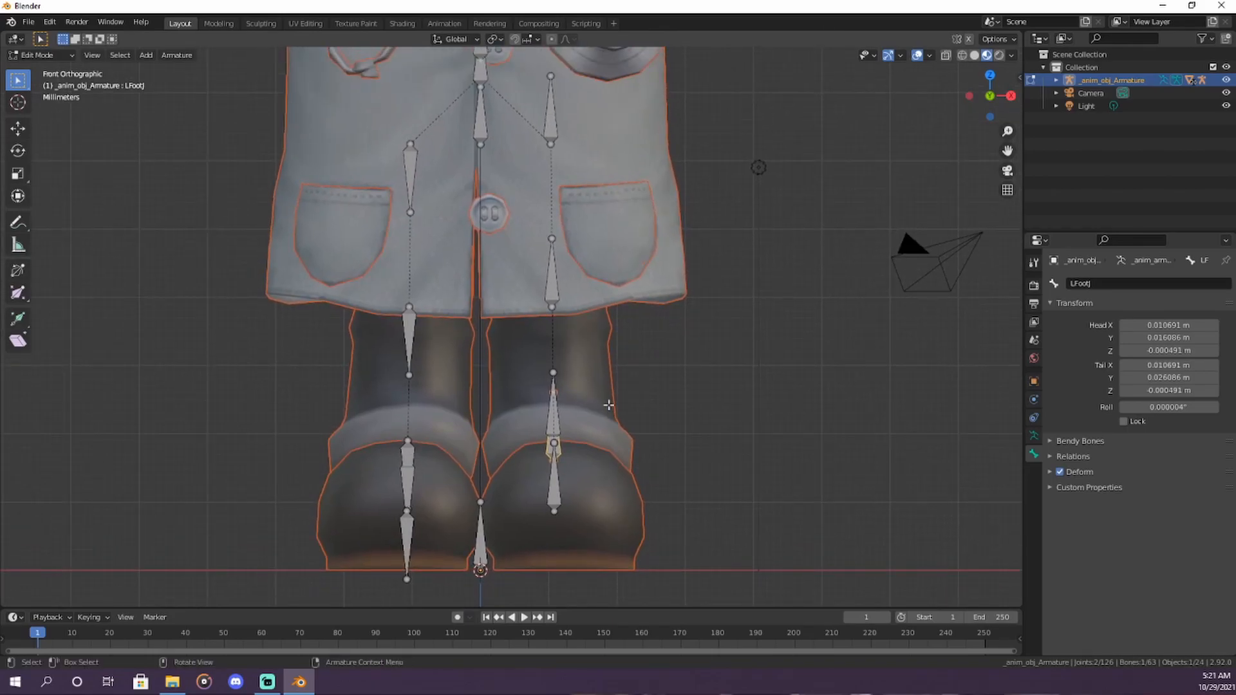
pyautogui.click(558, 484)
pyautogui.moveTo(558, 484); pyautogui.dragTo(708, 456, button='middle')
pyautogui.click(530, 447)
pyautogui.keyDown('shift'); pyautogui.moveTo(564, 473); pyautogui.dragTo(561, 457, button='middle'); pyautogui.keyUp('shift')
pyautogui.press('KP_1')
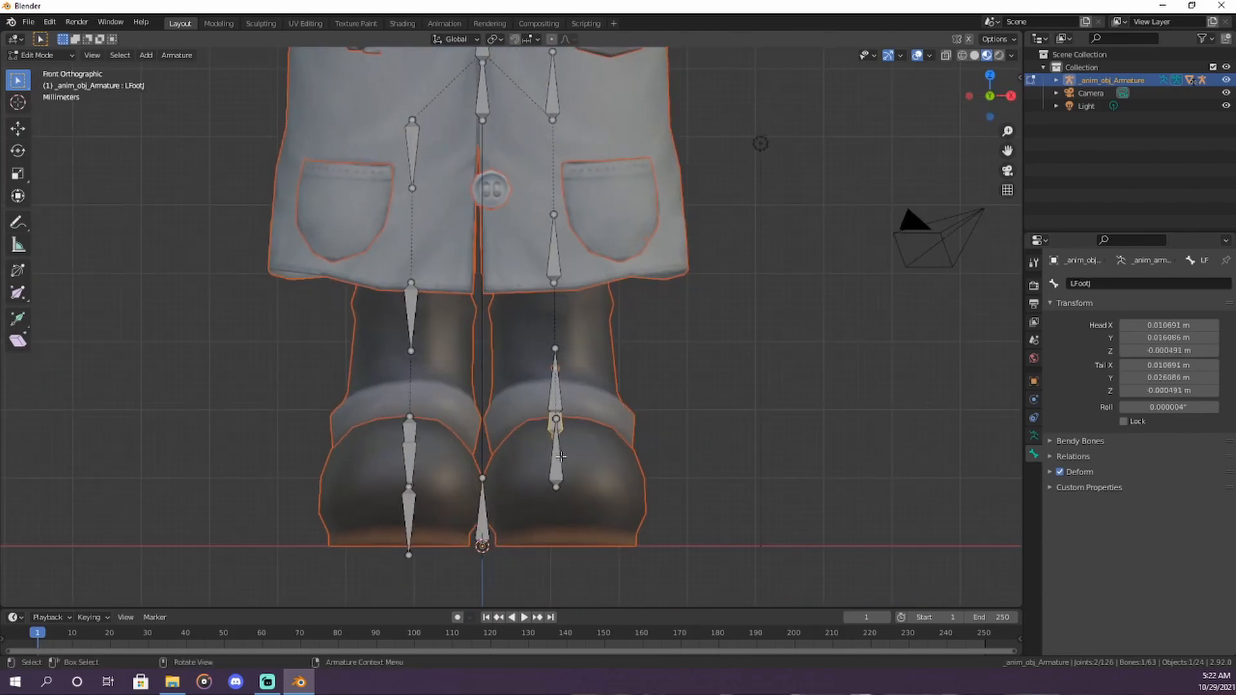
# Step: Extrude a new bone about 0.011 m straight up from the tail of the left foot bone LFootJ
pyautogui.keyDown('shift'); pyautogui.moveTo(555, 396); pyautogui.dragTo(561, 423, button='middle'); pyautogui.keyUp('shift')
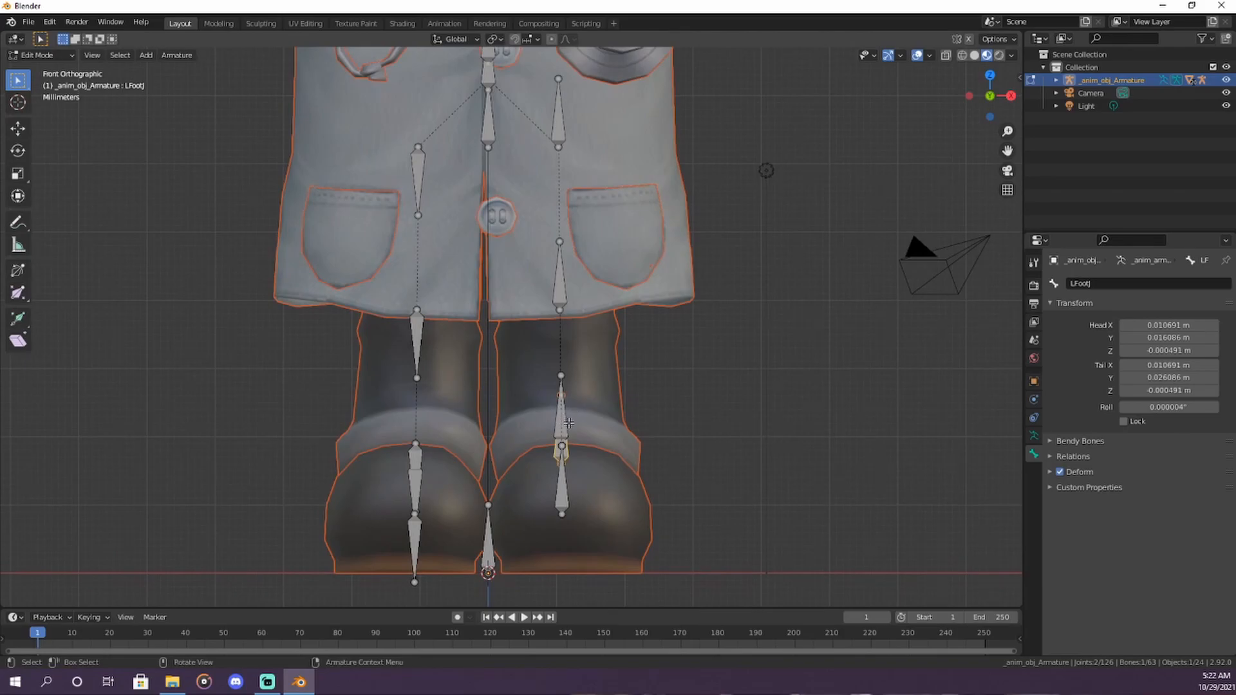
pyautogui.press('e')
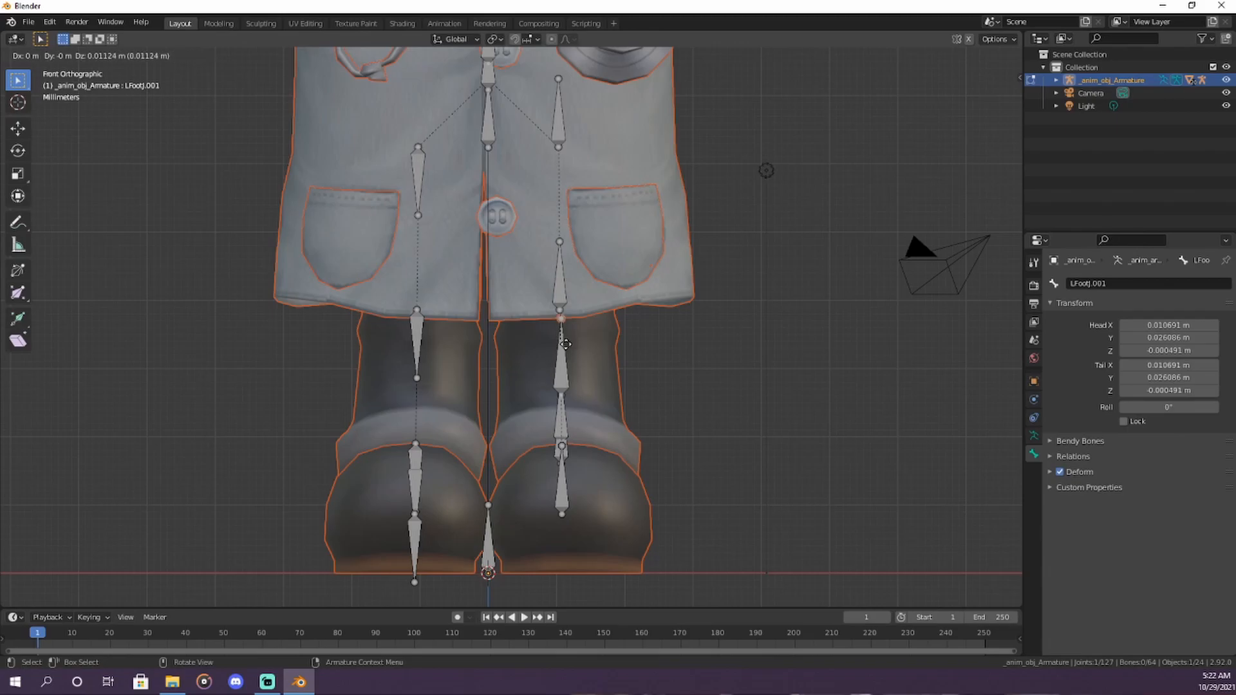
pyautogui.click(565, 344)
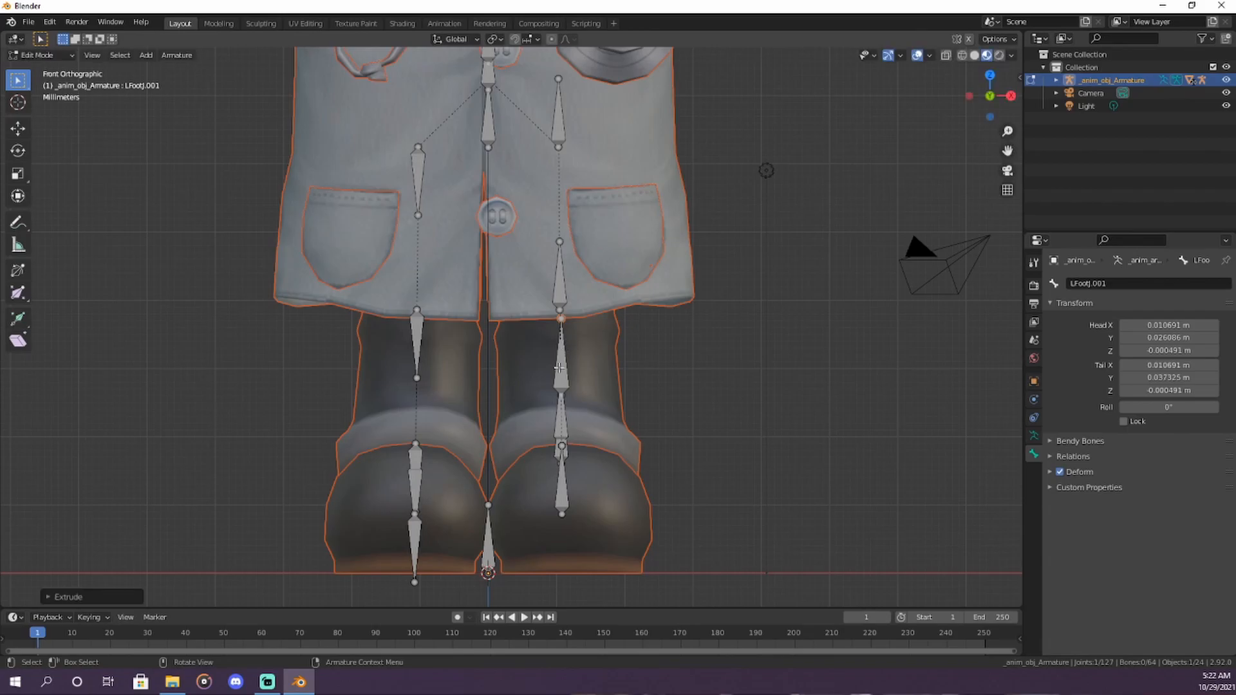
# Step: Clear the parent of the new bone above the left foot, LFootJ.001
pyautogui.click(558, 367)
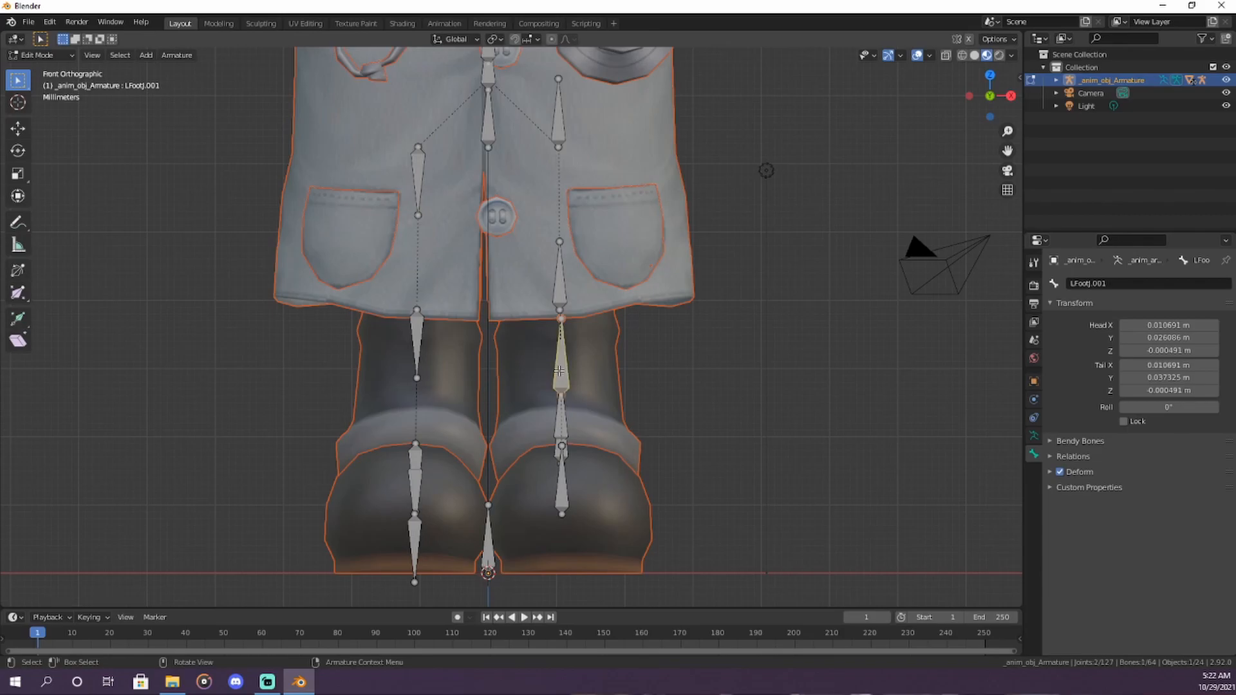
pyautogui.rightClick(559, 371)
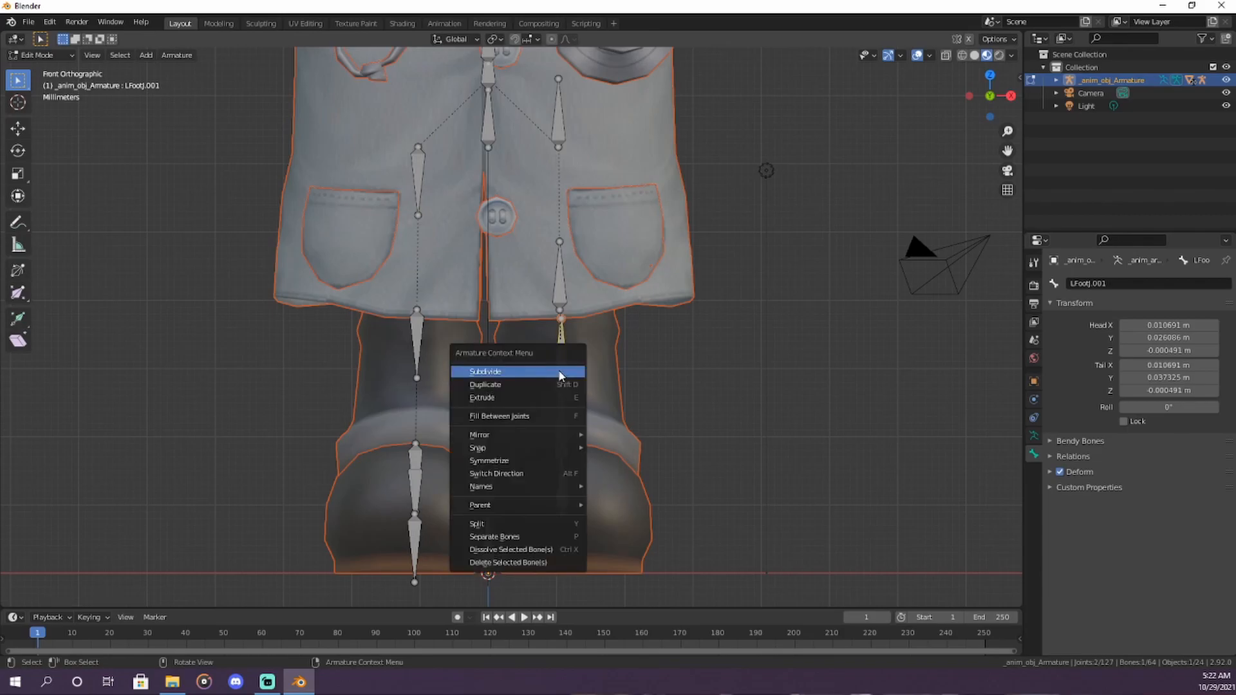
pyautogui.moveTo(551, 508)
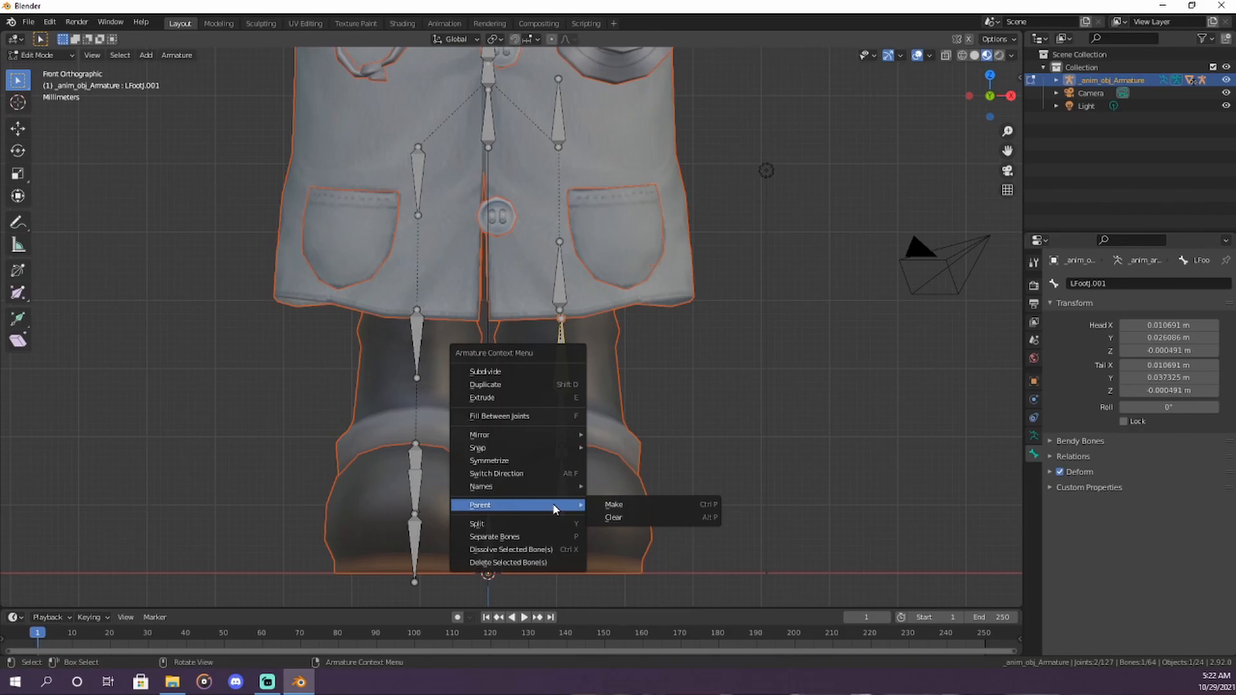
pyautogui.click(619, 518)
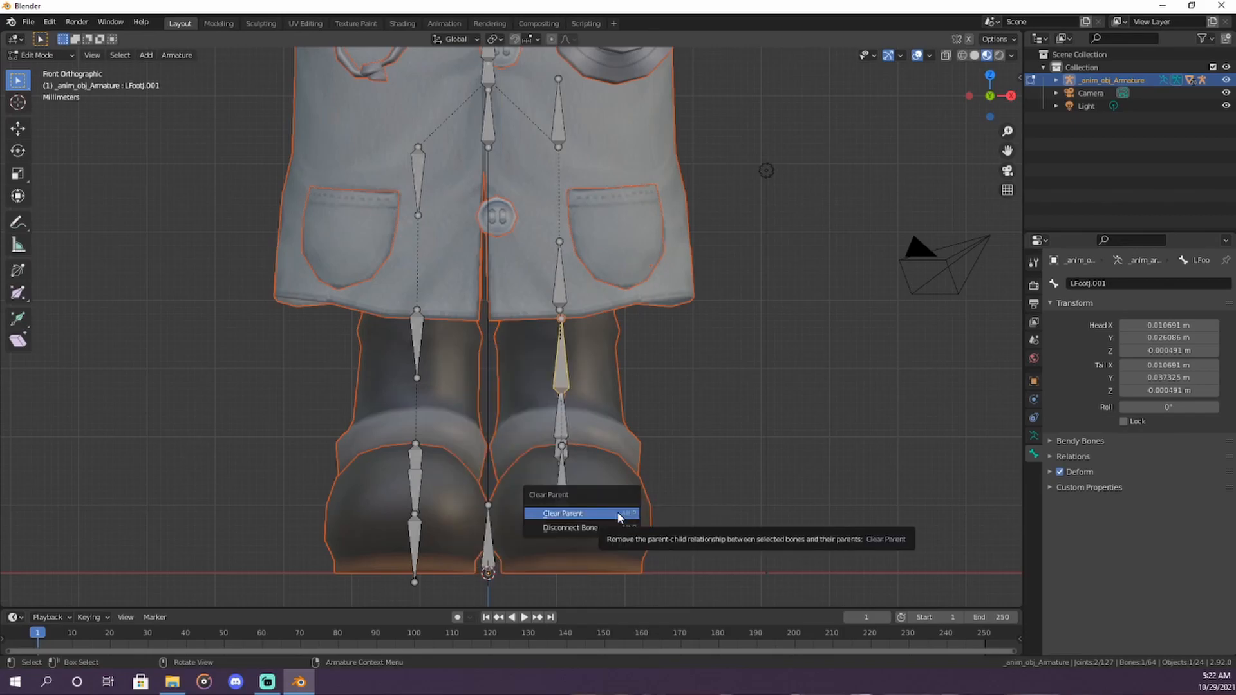
pyautogui.click(618, 516)
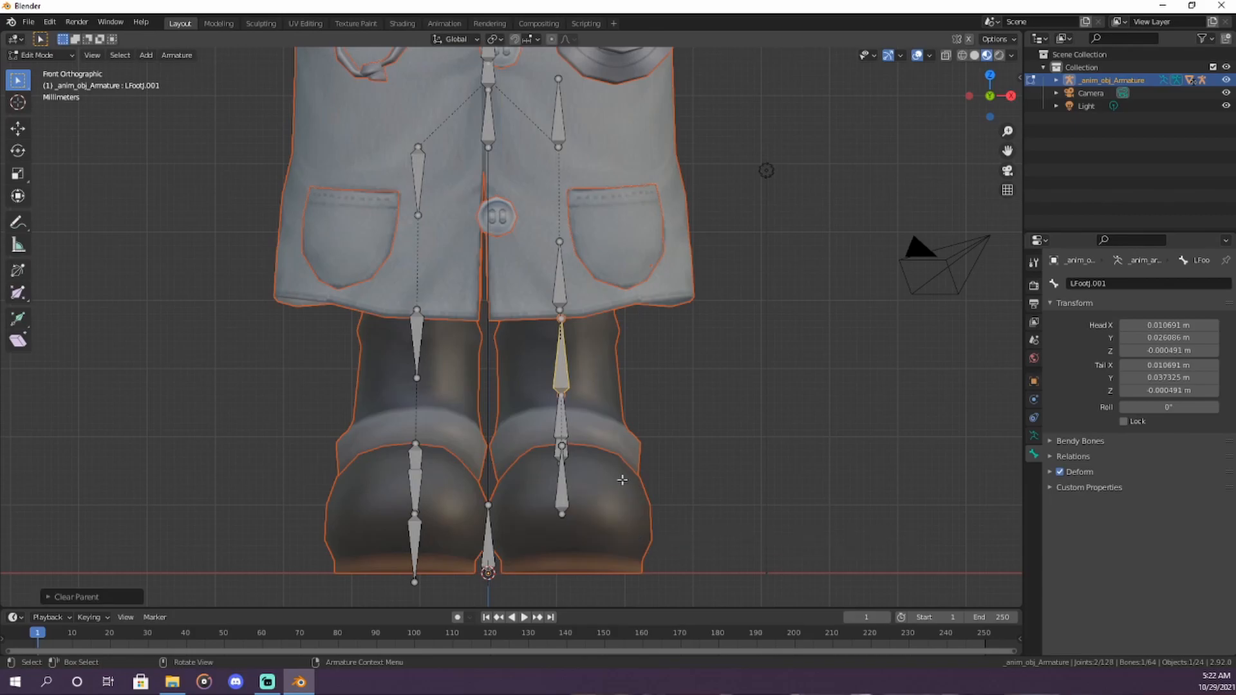
# Step: Try moving the unparented left foot bone and LFootE separately, cancelling each move
pyautogui.keyDown('shift'); pyautogui.moveTo(622, 422); pyautogui.dragTo(630, 447, button='middle'); pyautogui.keyUp('shift')
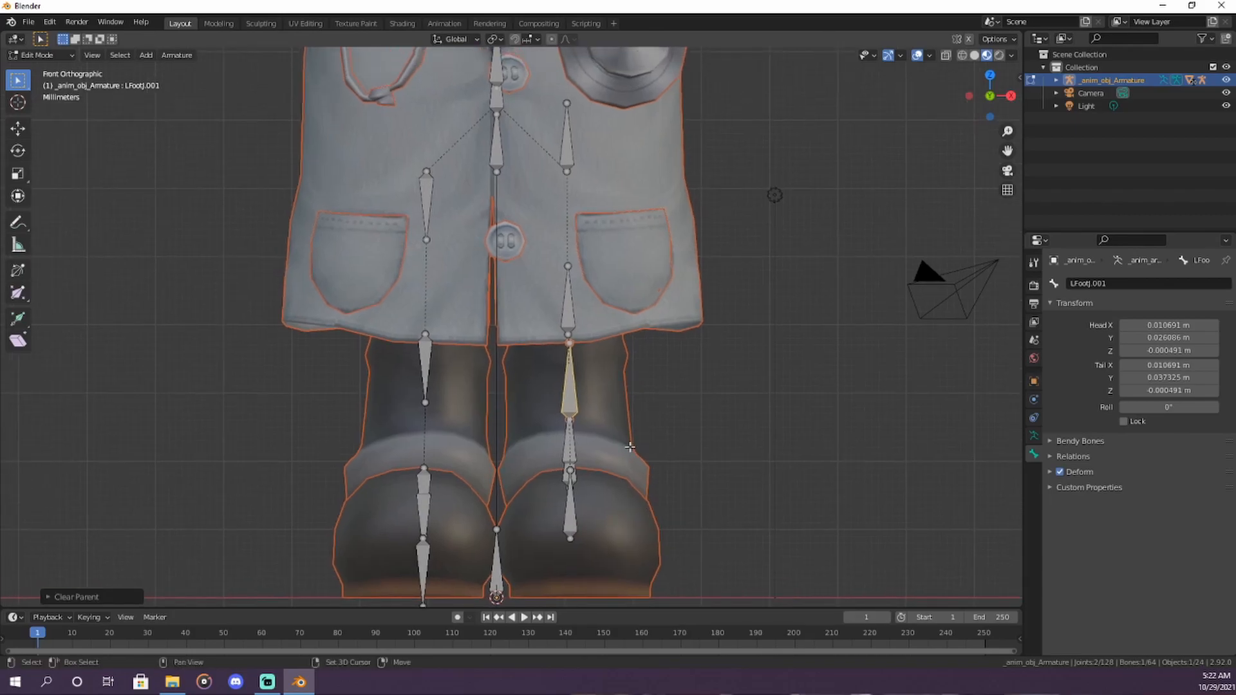
pyautogui.press('g')
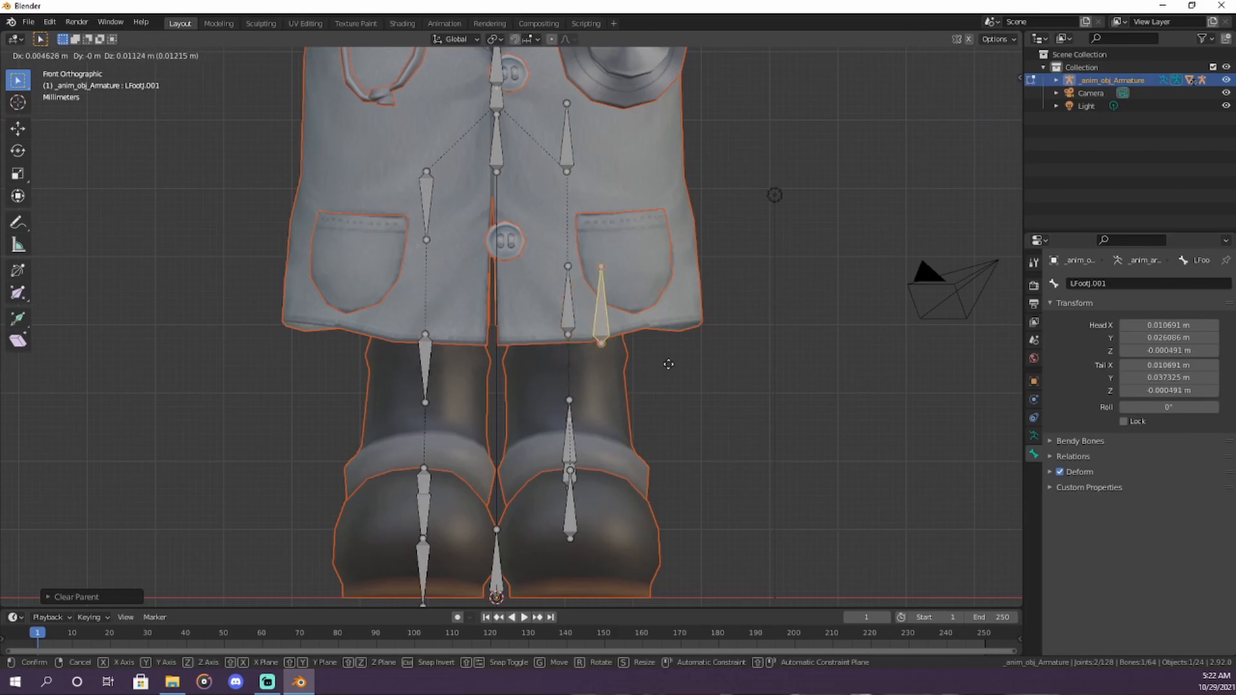
pyautogui.rightClick(567, 420)
pyautogui.click(574, 437)
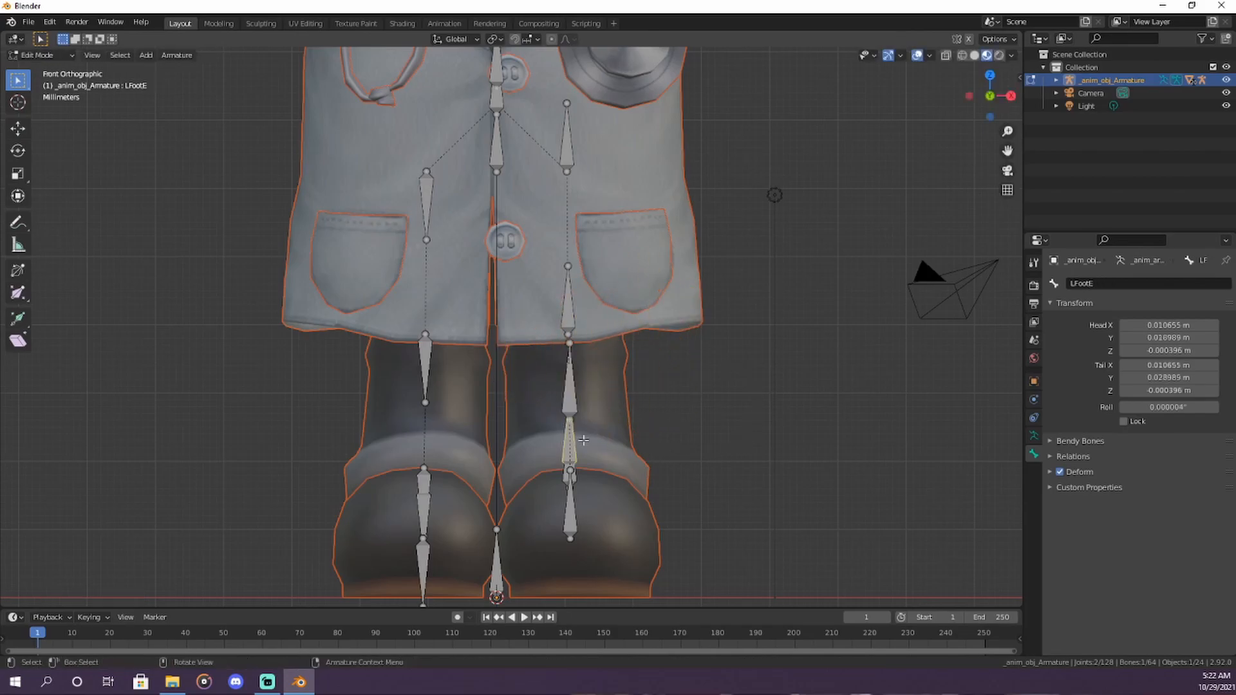
pyautogui.press('g')
pyautogui.rightClick(703, 308)
# Step: Extrude a new bone about 0.011 m downward from the tail of the right foot bone RFootJ
pyautogui.keyDown('shift'); pyautogui.moveTo(473, 398); pyautogui.dragTo(555, 356, button='middle'); pyautogui.keyUp('shift')
pyautogui.keyDown('shift'); pyautogui.moveTo(543, 516); pyautogui.dragTo(589, 405, button='middle'); pyautogui.keyUp('shift')
pyautogui.click(493, 303)
pyautogui.scroll(1, 551, 400)
pyautogui.click(524, 337)
pyautogui.scroll(1, 526, 338)
pyautogui.scroll(-1, 532, 439)
pyautogui.scroll(1, 590, 404)
pyautogui.hotkey('shift', 'd')
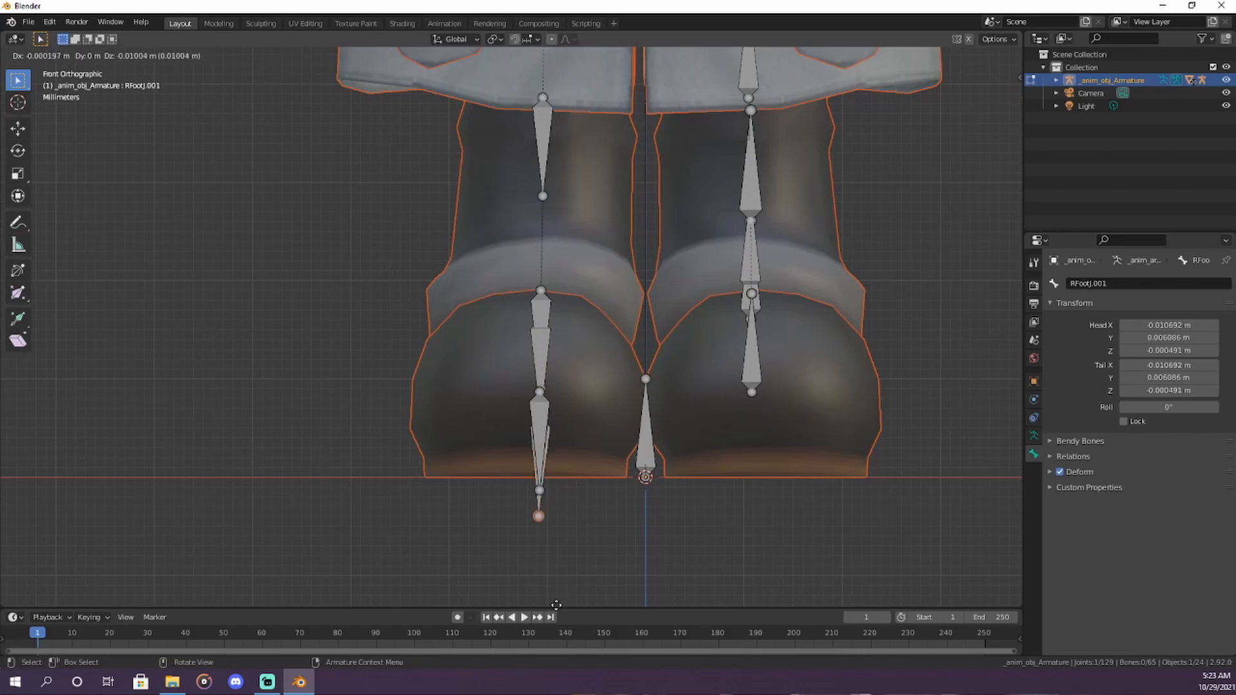
pyautogui.click(557, 56)
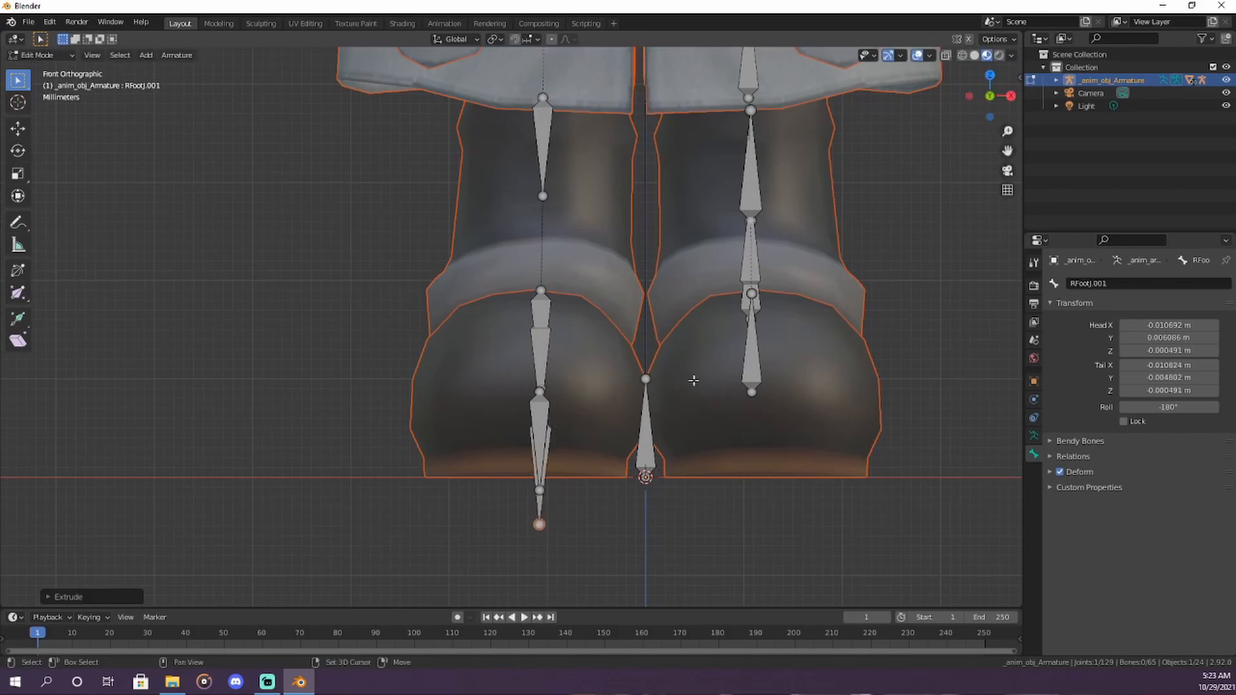
# Step: Compare the bones of the right and left legs from the hips down to the feet
pyautogui.keyDown('shift'); pyautogui.moveTo(693, 380); pyautogui.dragTo(601, 427, button='middle'); pyautogui.keyUp('shift')
pyautogui.keyDown('shift'); pyautogui.moveTo(496, 535); pyautogui.dragTo(496, 411, button='middle'); pyautogui.keyUp('shift')
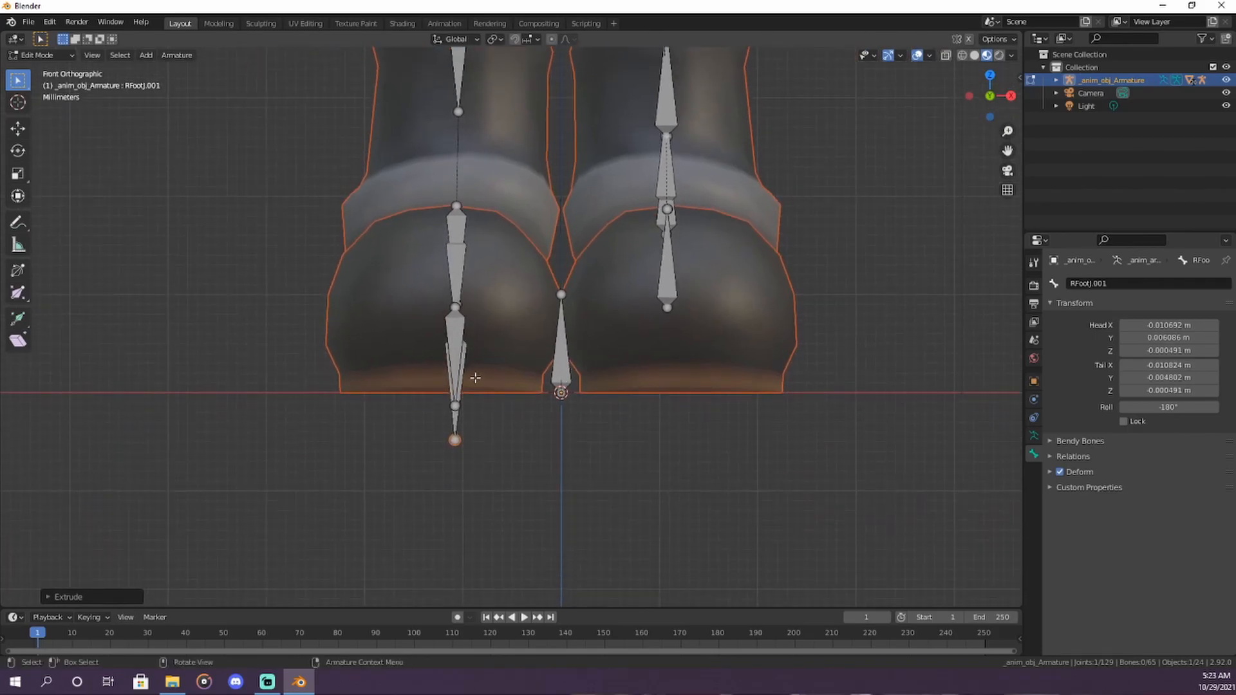
pyautogui.keyDown('shift'); pyautogui.moveTo(508, 259); pyautogui.dragTo(548, 463, button='middle'); pyautogui.keyUp('shift')
pyautogui.keyDown('shift'); pyautogui.moveTo(563, 320); pyautogui.dragTo(562, 498, button='middle'); pyautogui.keyUp('shift')
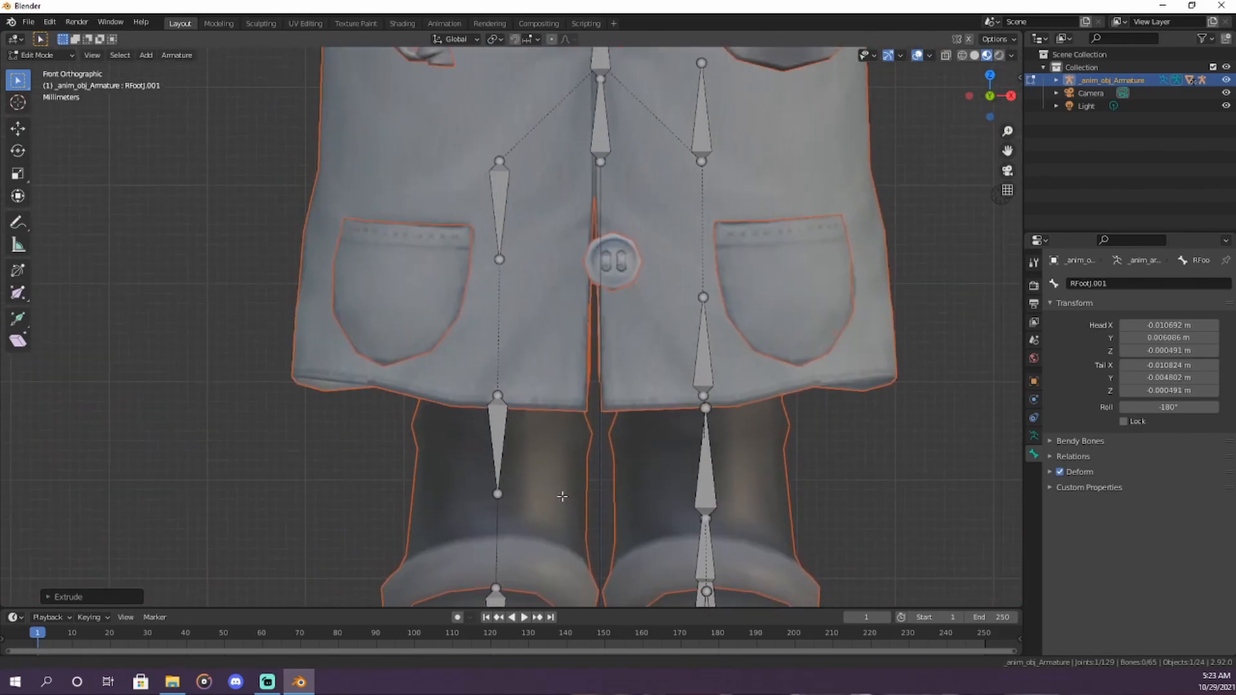
pyautogui.keyDown('shift'); pyautogui.moveTo(613, 316); pyautogui.dragTo(657, 12, button='middle'); pyautogui.keyUp('shift')
pyautogui.keyDown('shift'); pyautogui.moveTo(615, 423); pyautogui.dragTo(588, 484, button='middle'); pyautogui.keyUp('shift')
pyautogui.keyDown('shift'); pyautogui.moveTo(536, 414); pyautogui.dragTo(528, 186, button='middle'); pyautogui.keyUp('shift')
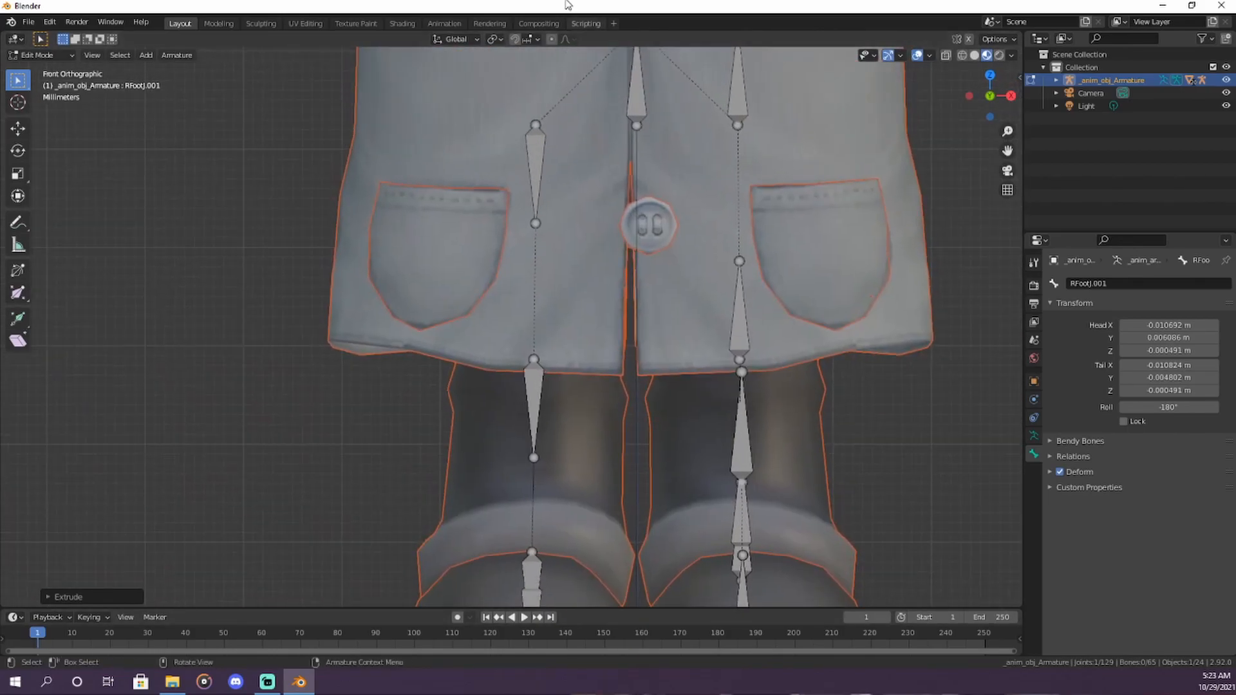
pyautogui.keyDown('shift'); pyautogui.moveTo(615, 563); pyautogui.dragTo(602, 176, button='middle'); pyautogui.keyUp('shift')
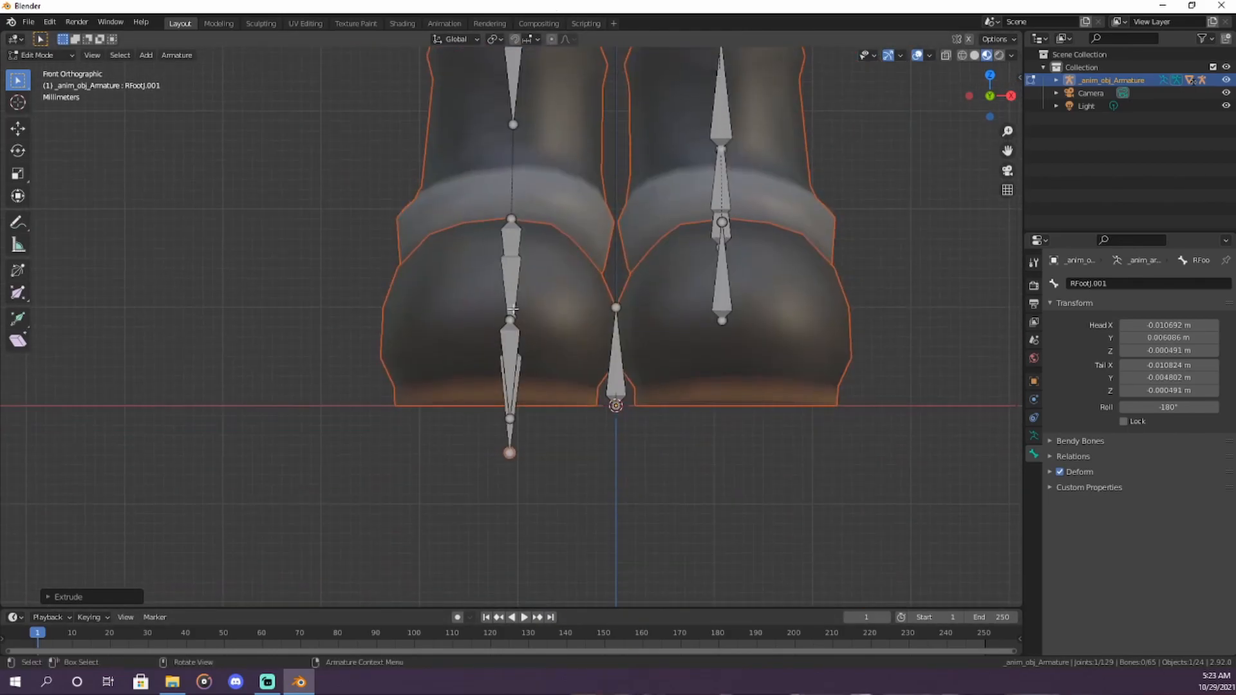
# Step: Clear the parent of the new bone below the right foot, RFootJ.001
pyautogui.click(518, 377)
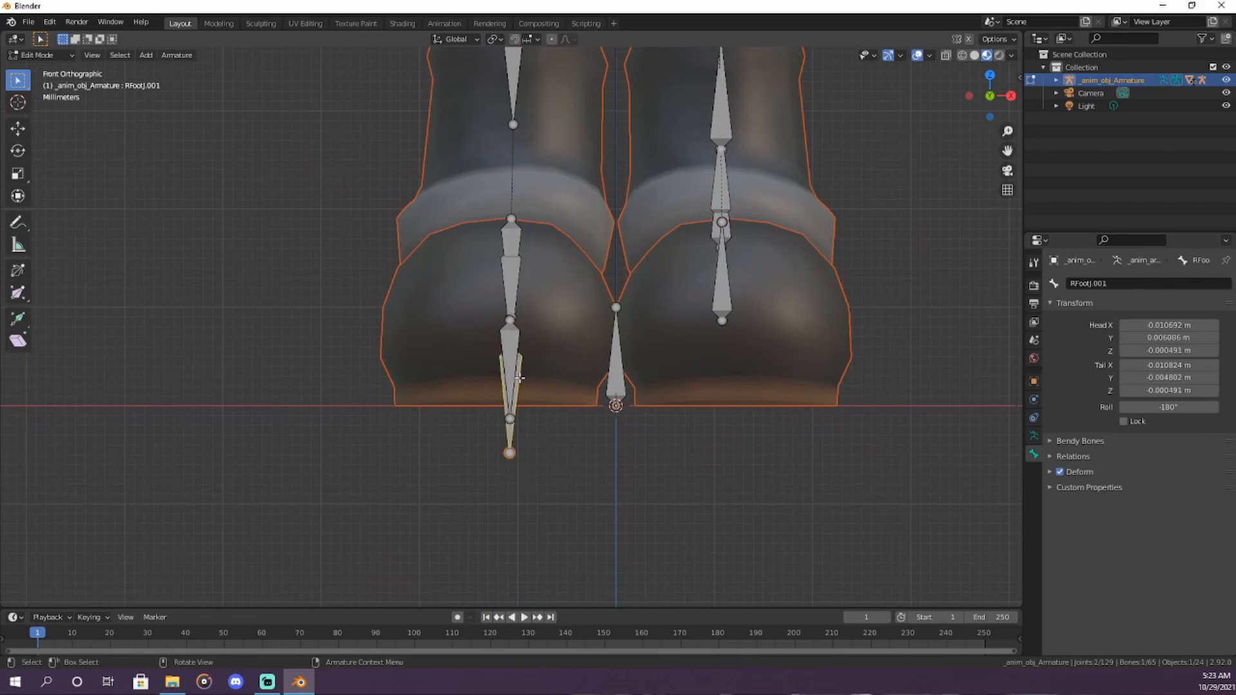
pyautogui.rightClick(520, 378)
pyautogui.moveTo(521, 384)
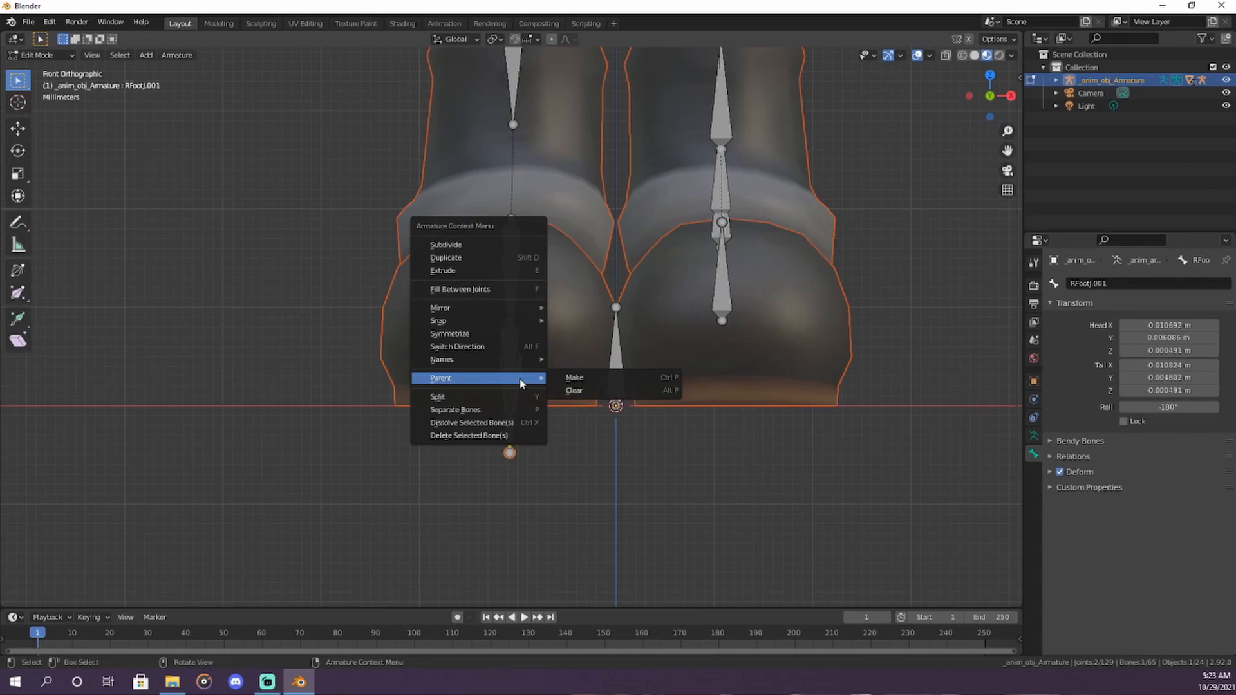
pyautogui.click(613, 390)
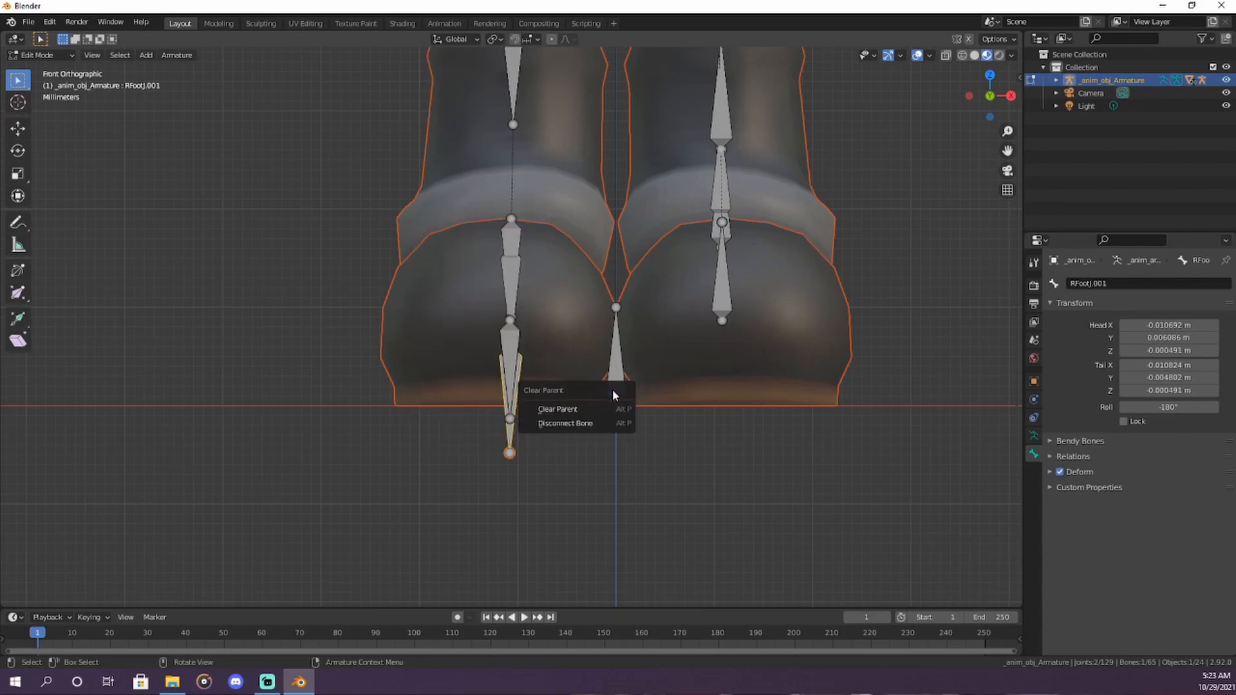
pyautogui.click(600, 423)
# Step: Extrude a new bone about 0.011 m straight up from the tail of the left hand bone LHandN
pyautogui.keyDown('shift'); pyautogui.scroll(10, 524, 349); pyautogui.keyUp('shift')
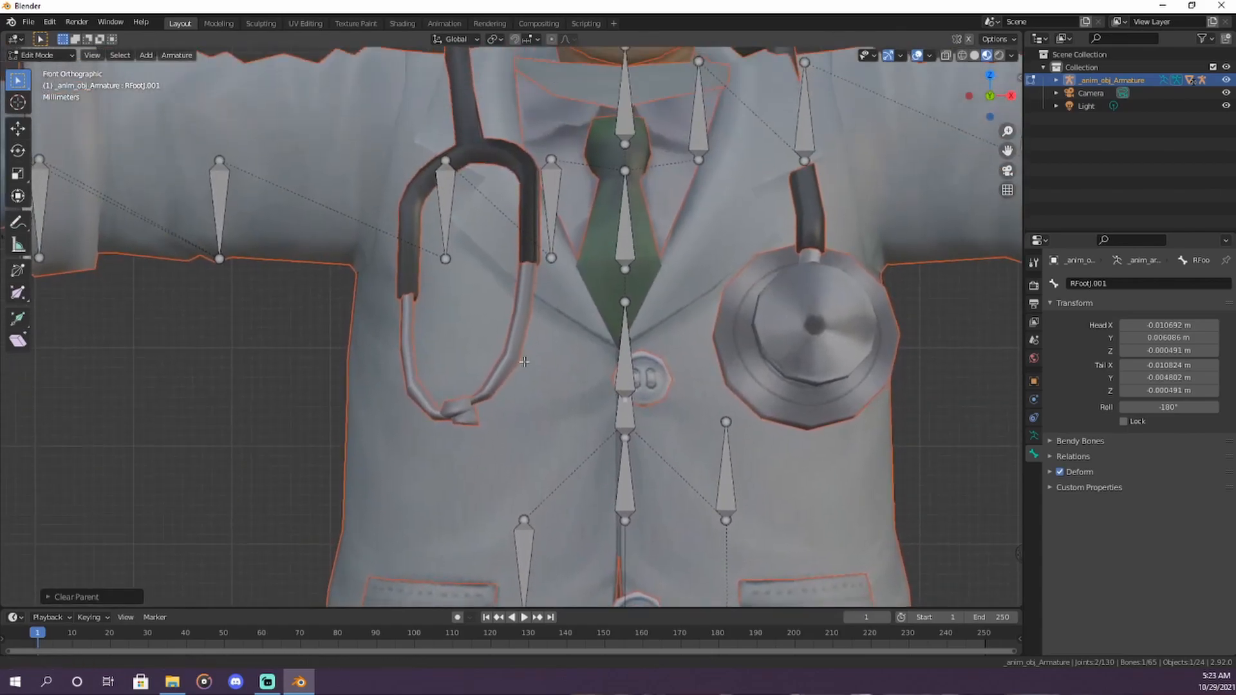
pyautogui.keyDown('shift'); pyautogui.scroll(4, 524, 349); pyautogui.keyUp('shift')
pyautogui.keyDown('ctrl'); pyautogui.scroll(10, 275, 347); pyautogui.keyUp('ctrl')
pyautogui.keyDown('ctrl'); pyautogui.scroll(5, 275, 347); pyautogui.keyUp('ctrl')
pyautogui.click(548, 288)
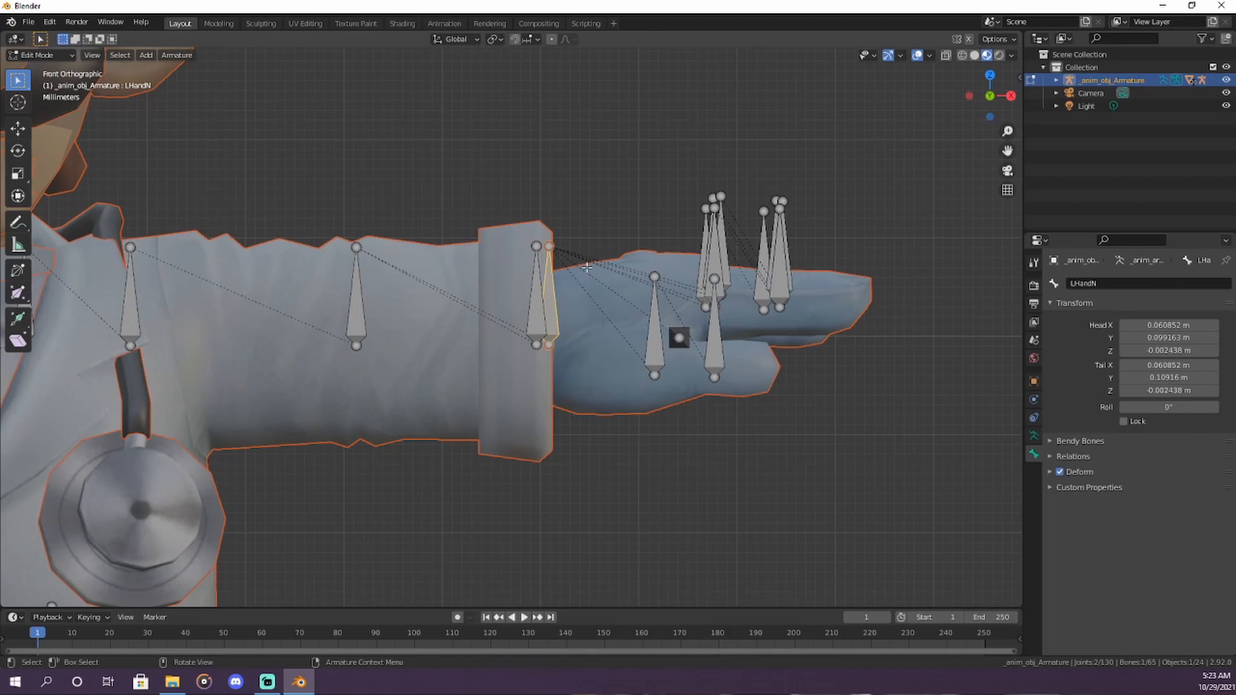
pyautogui.press('e')
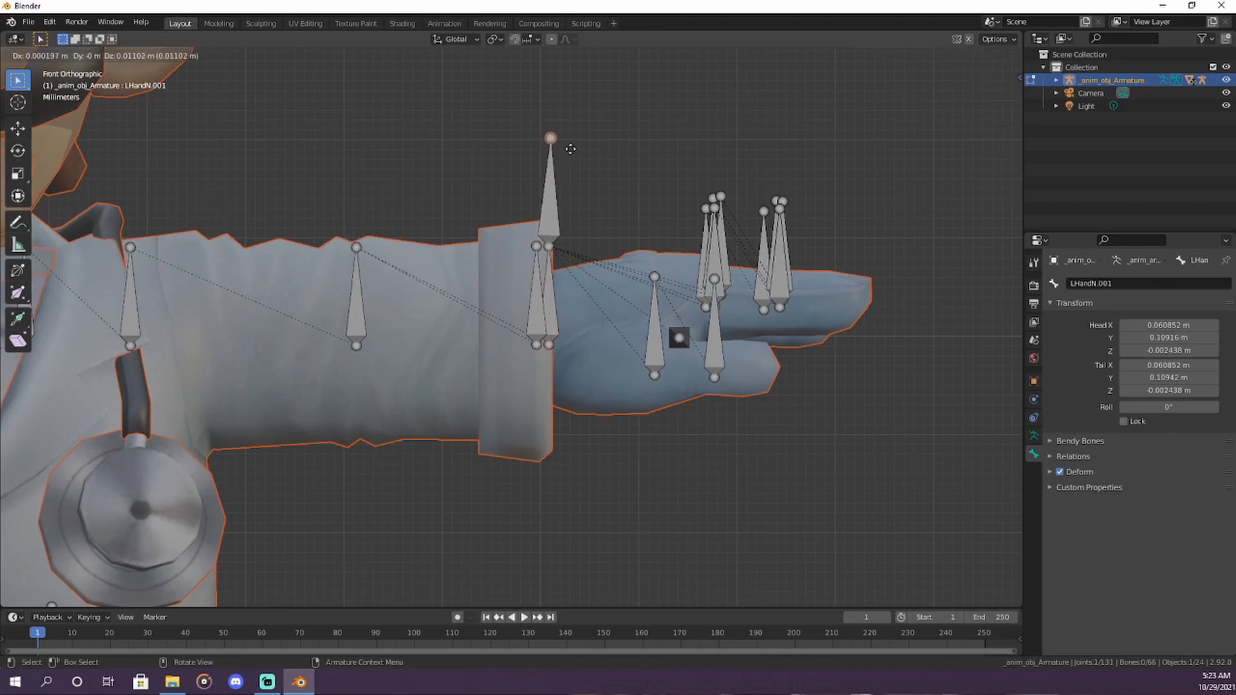
pyautogui.click(571, 148)
# Step: Clear the parent of the new bone above the left wrist, LHandN.001
pyautogui.keyDown('shift'); pyautogui.scroll(2, 571, 223); pyautogui.keyUp('shift')
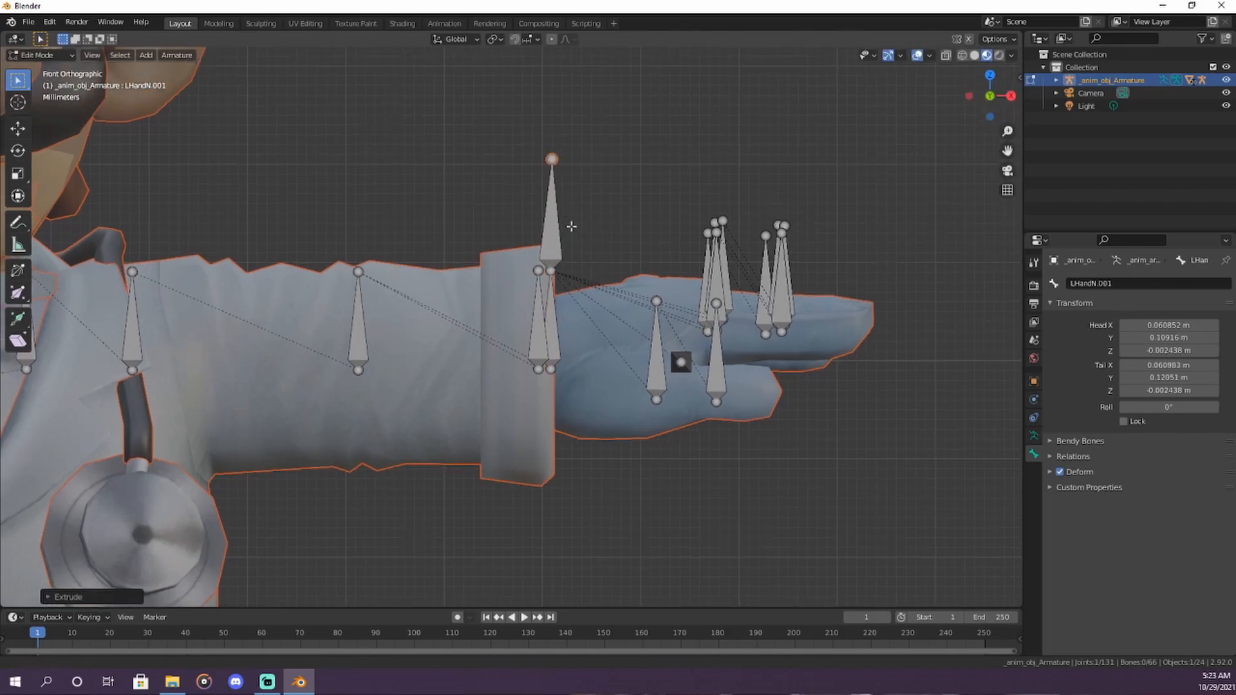
pyautogui.keyDown('shift'); pyautogui.moveTo(570, 223); pyautogui.dragTo(606, 280, button='middle'); pyautogui.keyUp('shift')
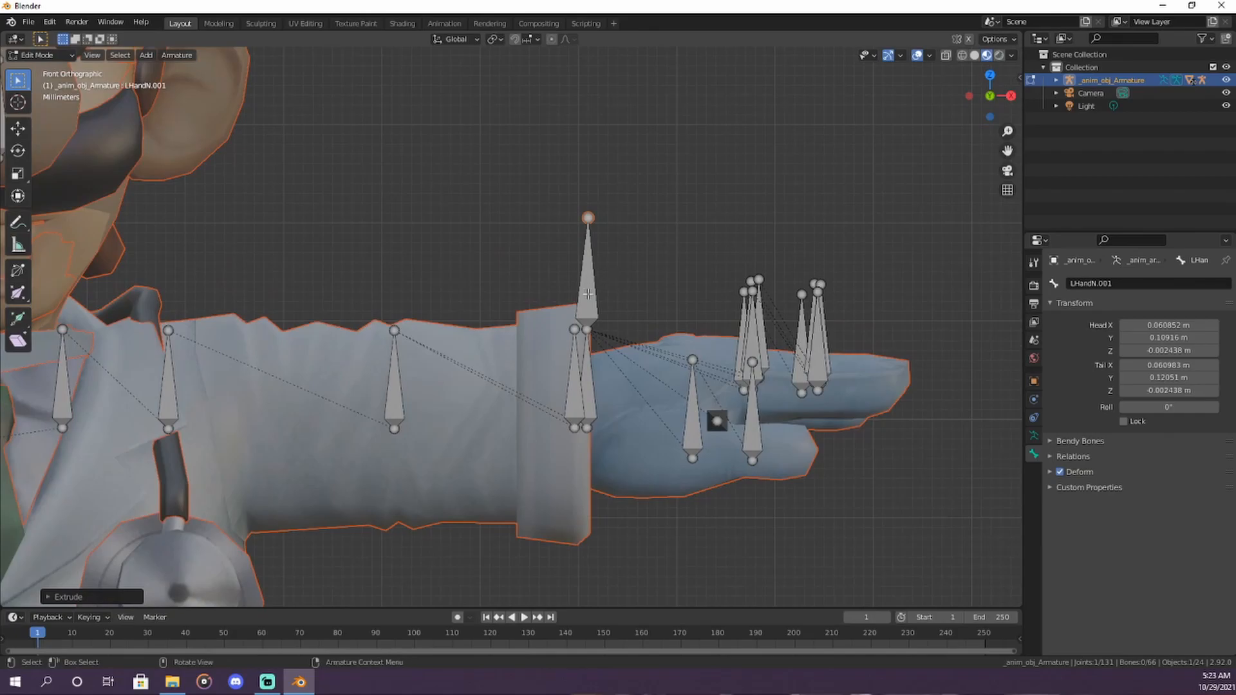
pyautogui.click(588, 294)
pyautogui.rightClick(588, 294)
pyautogui.moveTo(590, 298)
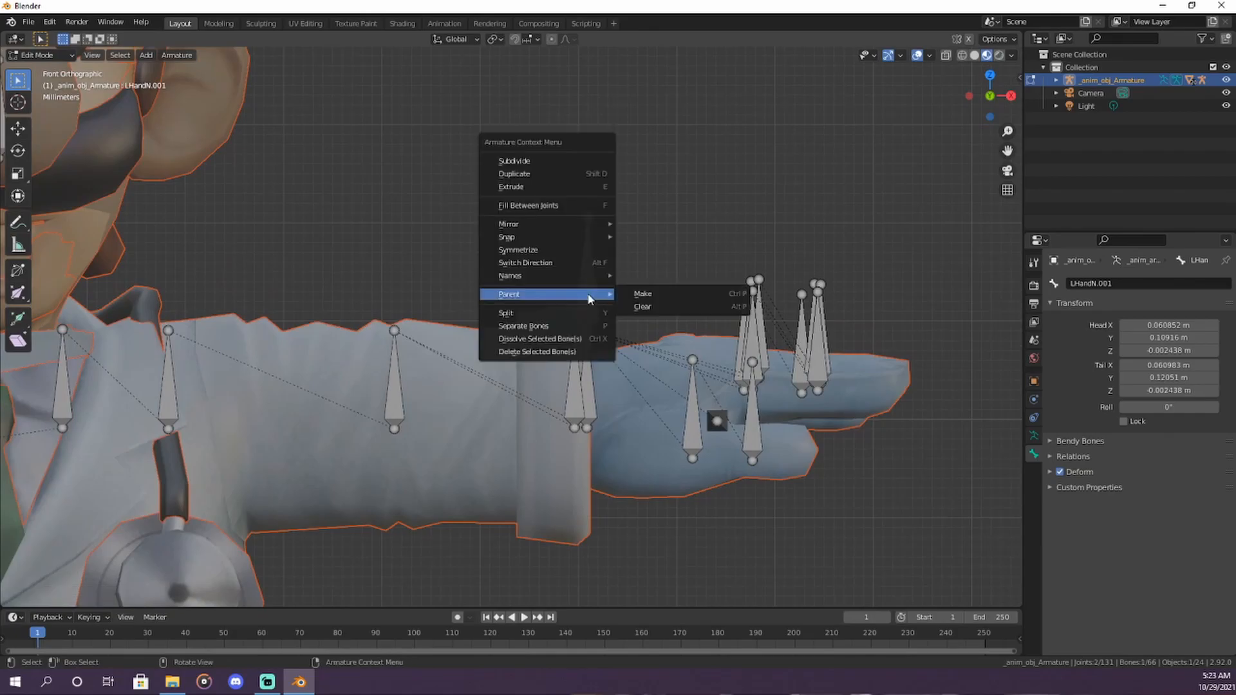
pyautogui.click(661, 310)
pyautogui.click(646, 326)
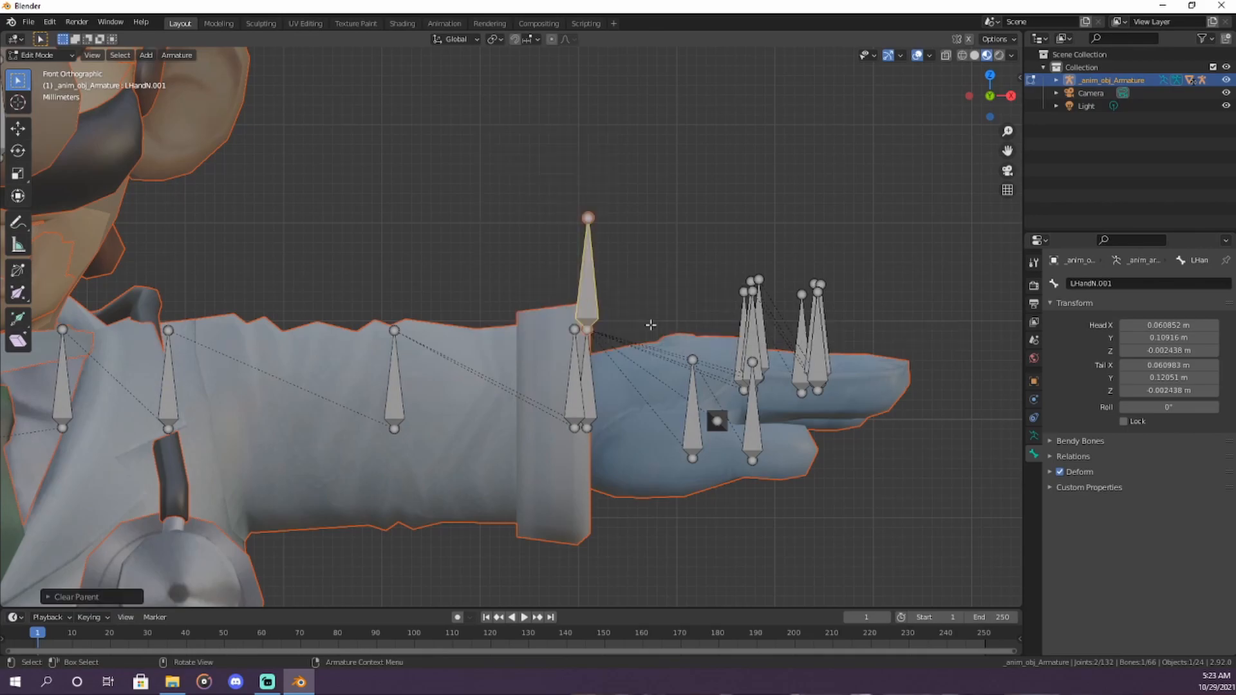
# Step: Extrude a new bone about 0.0095 m downward from the tail of the right hand bone RHandN
pyautogui.keyDown('shift'); pyautogui.moveTo(206, 340); pyautogui.dragTo(502, 288, button='middle'); pyautogui.keyUp('shift')
pyautogui.click(535, 396)
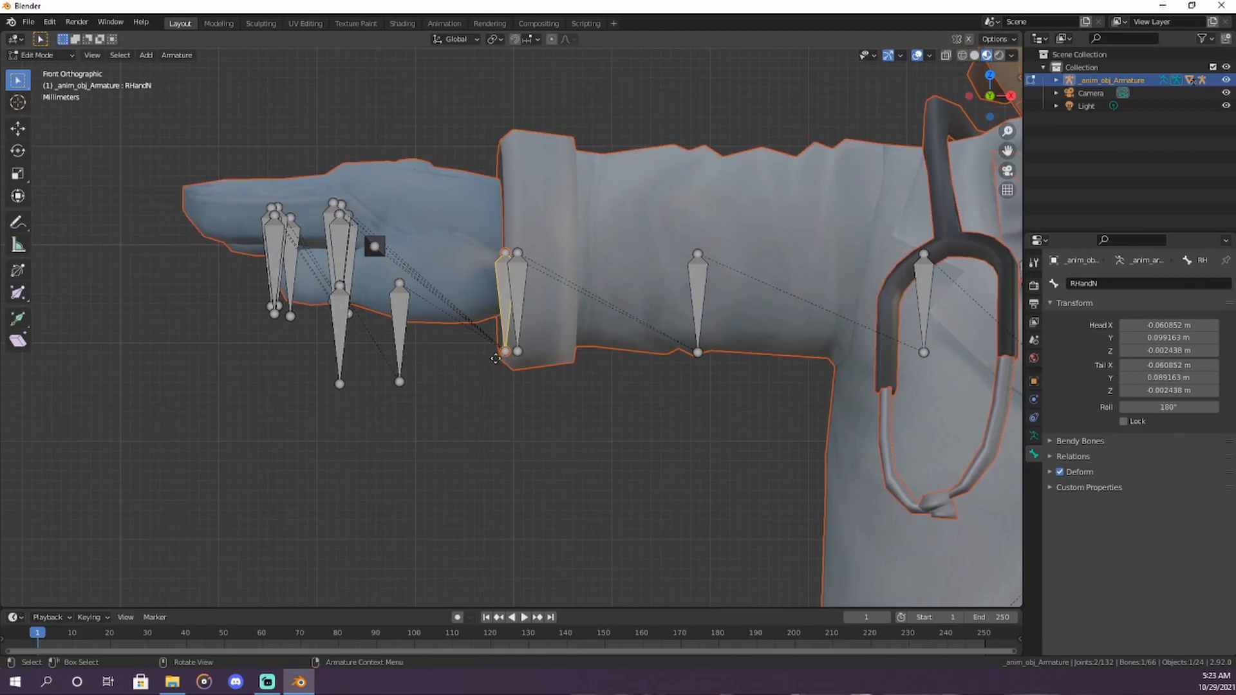
pyautogui.press('e')
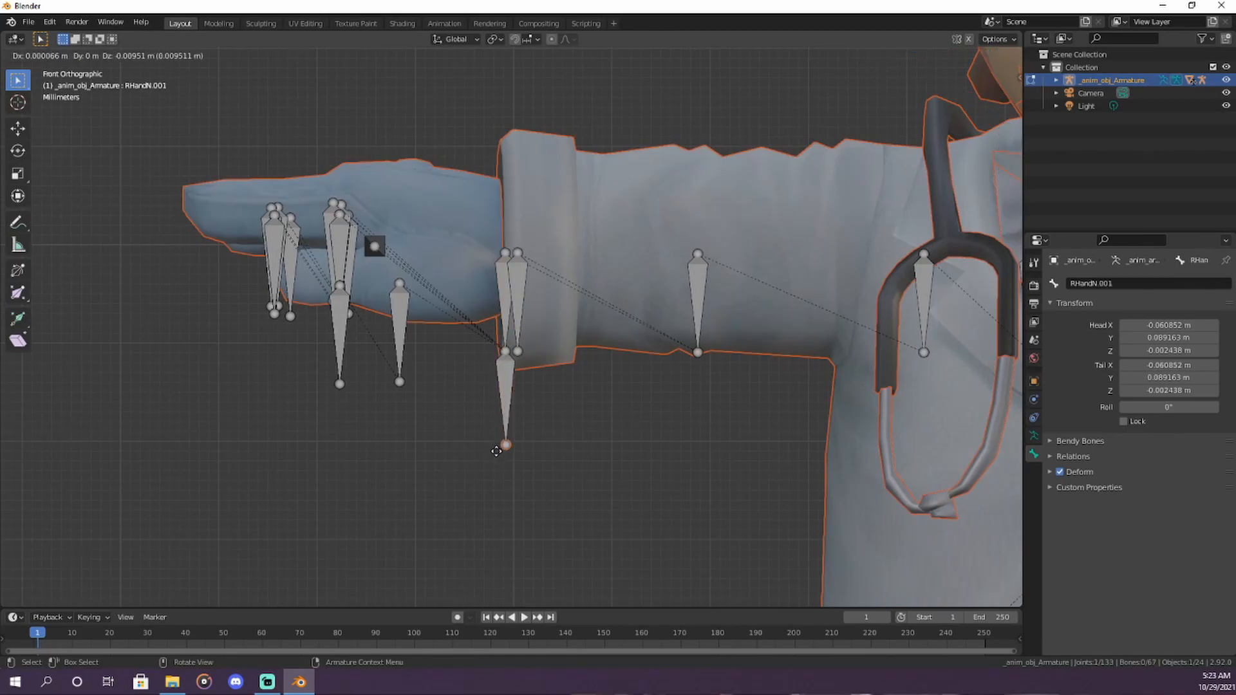
pyautogui.click(496, 451)
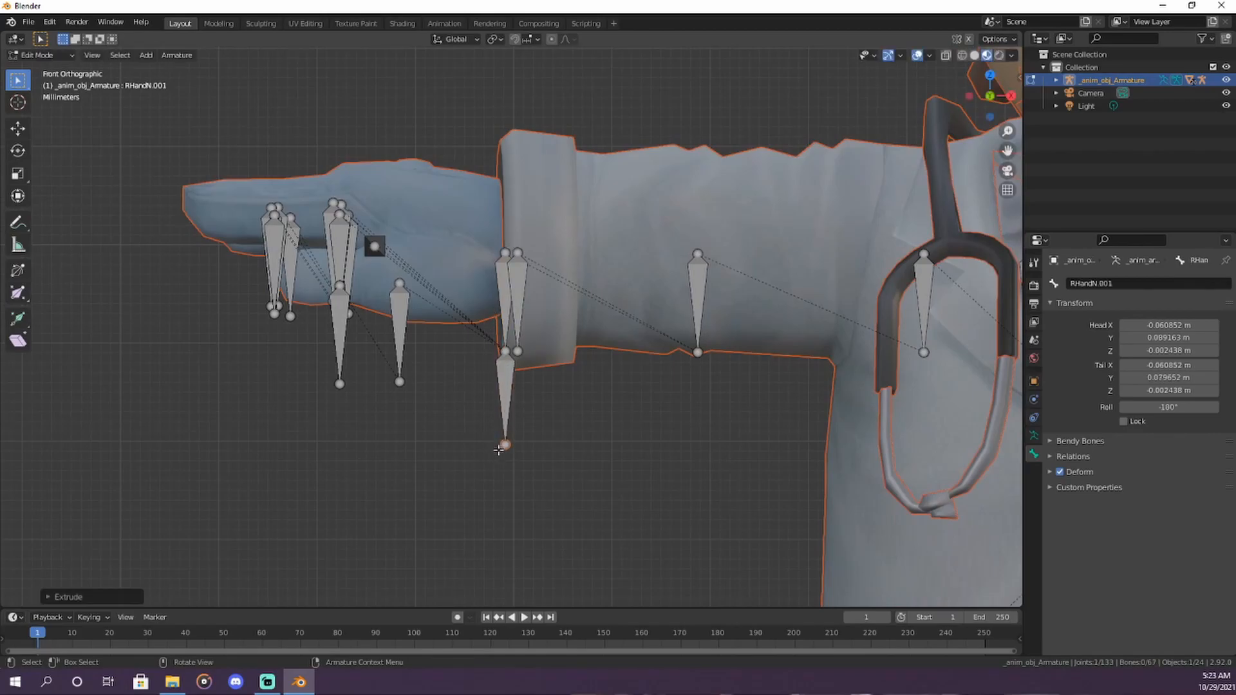
# Step: Clear the parent of the new bone below the right wrist, RHandN.001
pyautogui.click(508, 403)
pyautogui.rightClick(509, 403)
pyautogui.moveTo(509, 404)
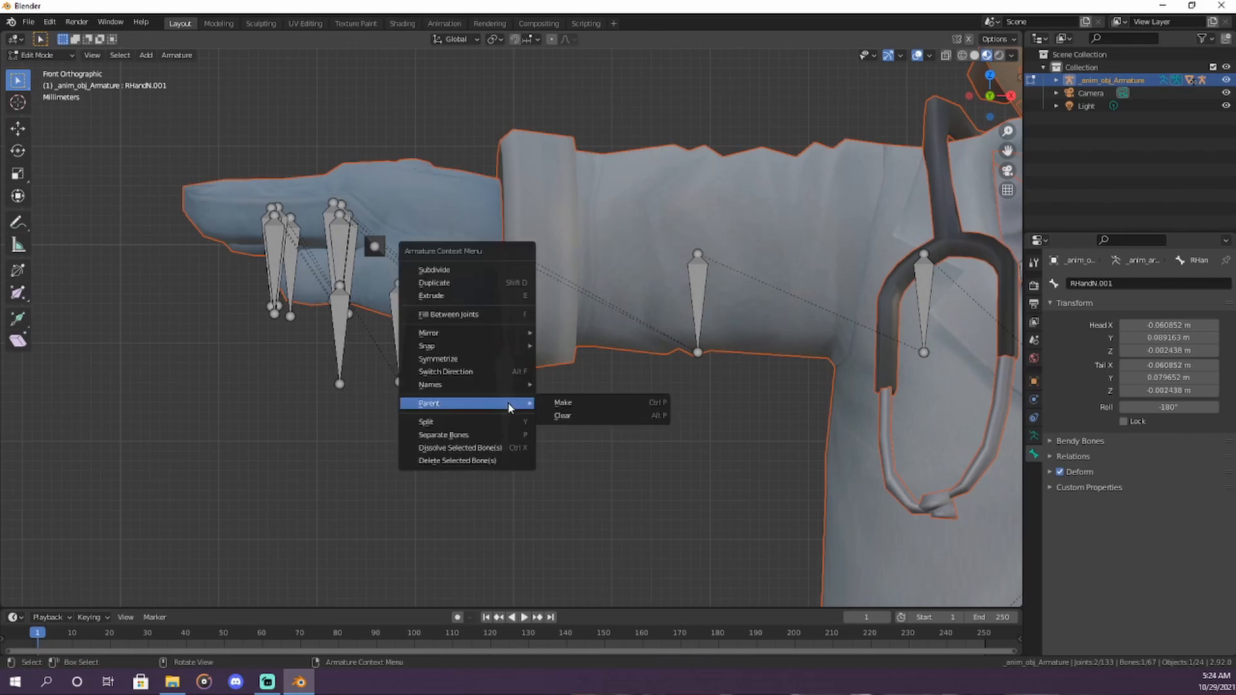
pyautogui.click(565, 415)
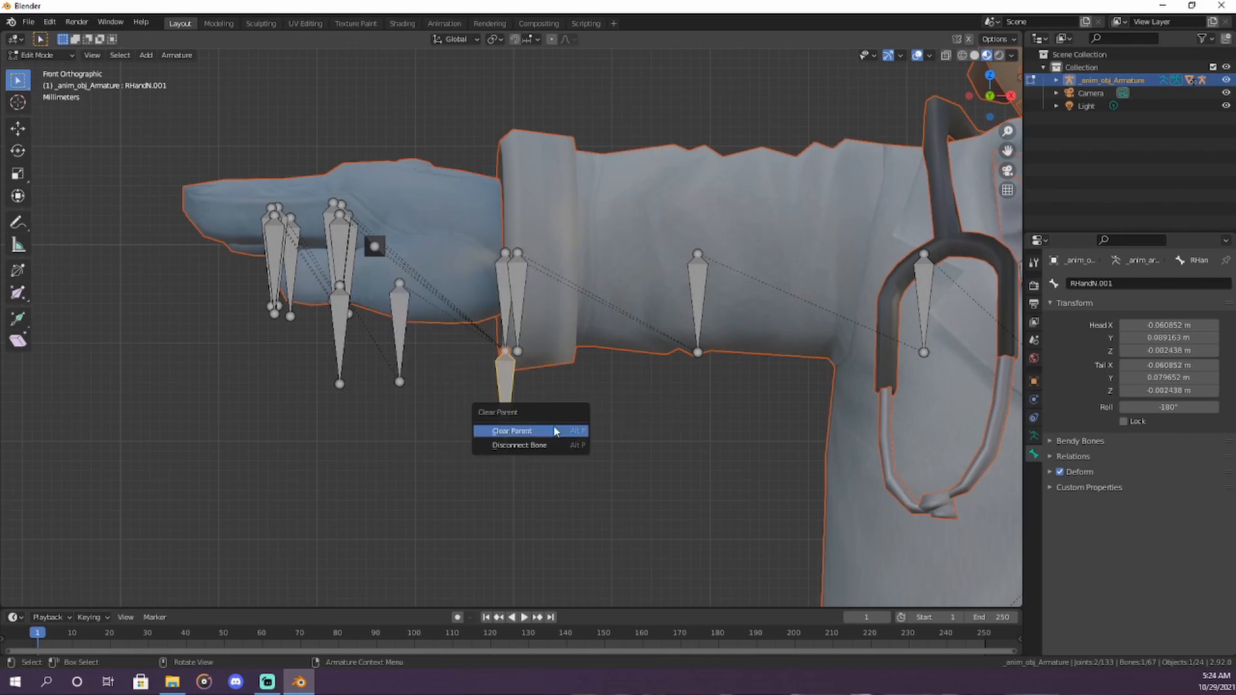
pyautogui.click(554, 426)
# Step: Switch the armature from Edit Mode to Pose Mode
pyautogui.keyDown('shift'); pyautogui.moveTo(745, 423); pyautogui.dragTo(588, 373, button='middle'); pyautogui.keyUp('shift')
pyautogui.scroll(-6, 588, 373)
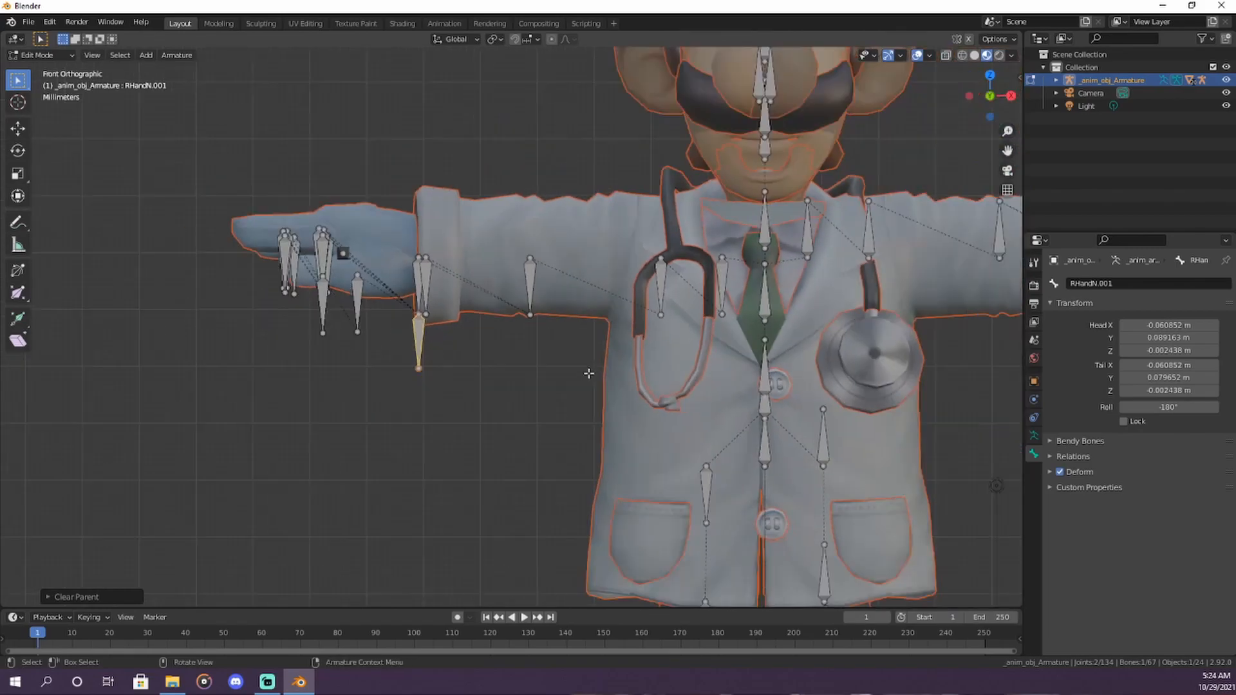
pyautogui.keyDown('shift'); pyautogui.moveTo(841, 409); pyautogui.dragTo(724, 370, button='middle'); pyautogui.keyUp('shift')
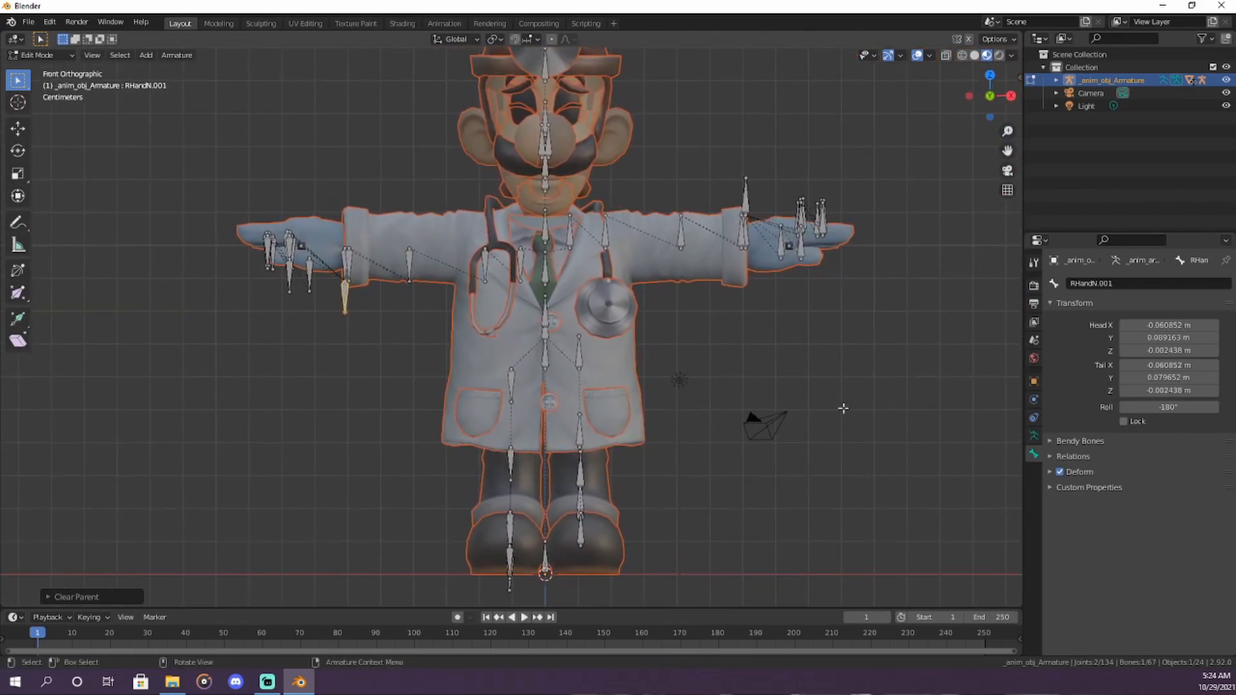
pyautogui.click(1034, 269)
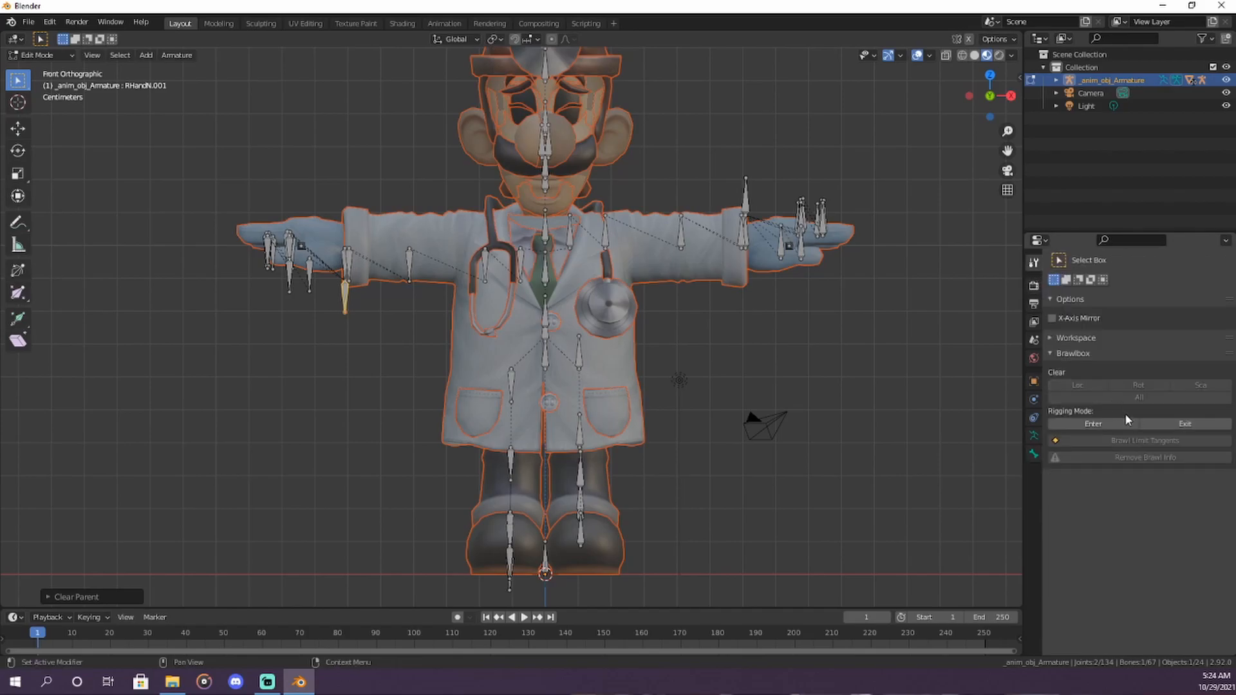
pyautogui.hotkey('ctrl', 'Tab')
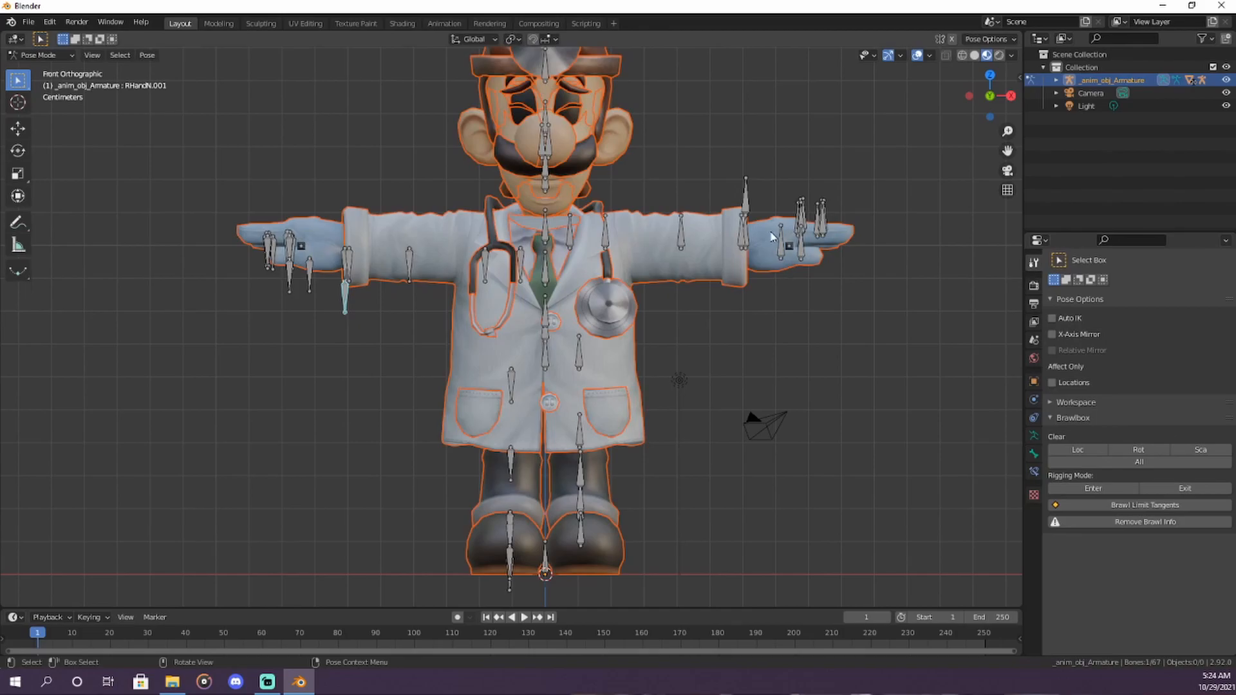
# Step: Add an Inverse Kinematics bone constraint to the left foot bone LFootJ
pyautogui.keyDown('shift'); pyautogui.moveTo(759, 219); pyautogui.dragTo(723, 270, button='middle'); pyautogui.keyUp('shift')
pyautogui.keyDown('shift'); pyautogui.moveTo(604, 453); pyautogui.dragTo(638, 271, button='middle'); pyautogui.keyUp('shift')
pyautogui.scroll(3, 640, 304)
pyautogui.keyDown('shift'); pyautogui.moveTo(707, 444); pyautogui.dragTo(583, 383, button='middle'); pyautogui.keyUp('shift')
pyautogui.scroll(1, 582, 383)
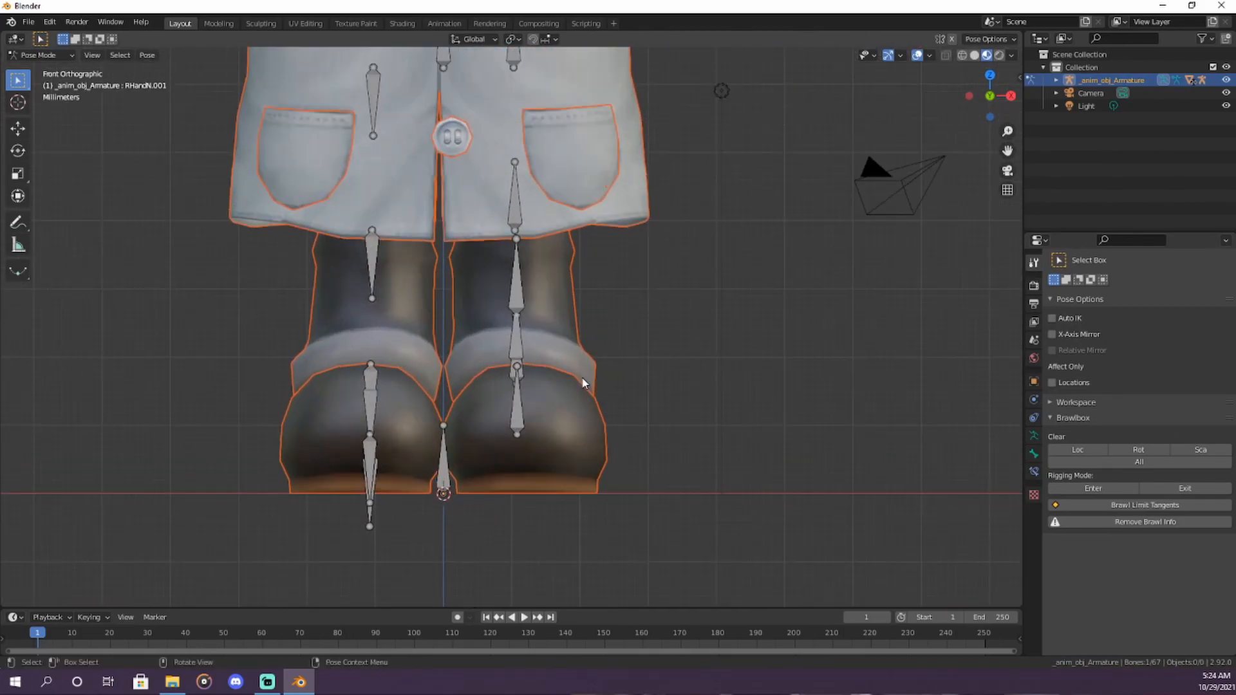
pyautogui.click(525, 379)
pyautogui.click(1035, 454)
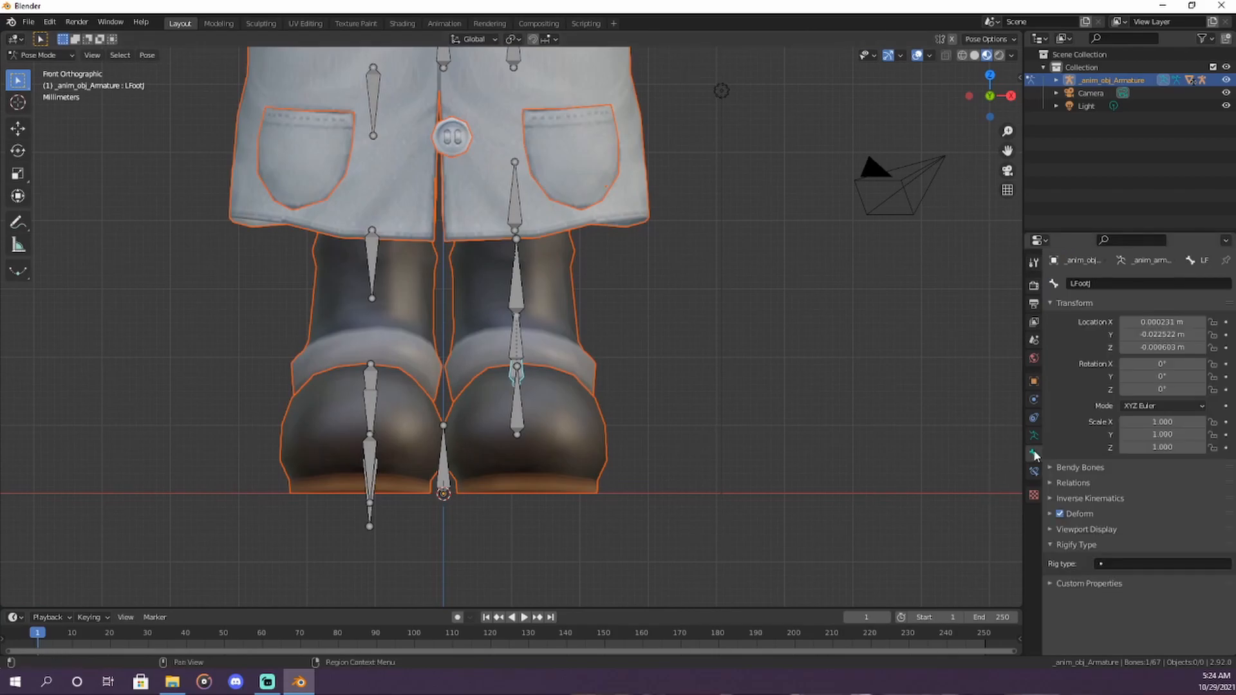
pyautogui.scroll(3, 634, 422)
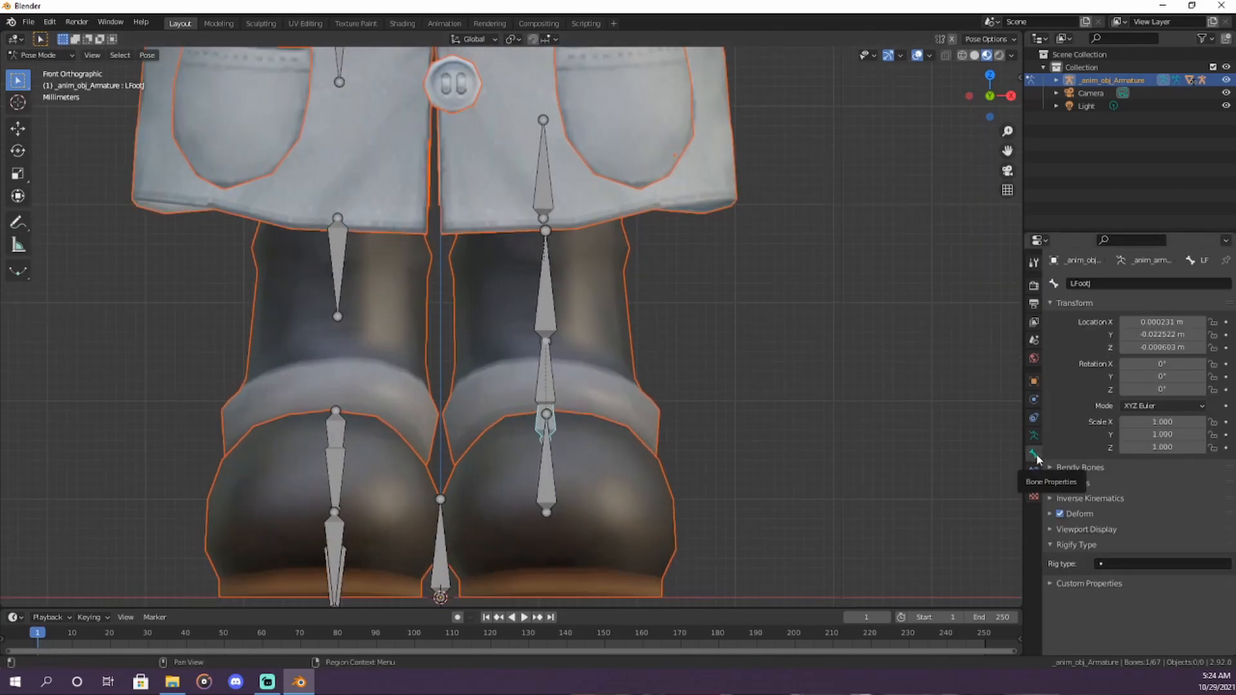
pyautogui.keyDown('shift'); pyautogui.moveTo(773, 384); pyautogui.dragTo(719, 407, button='middle'); pyautogui.keyUp('shift')
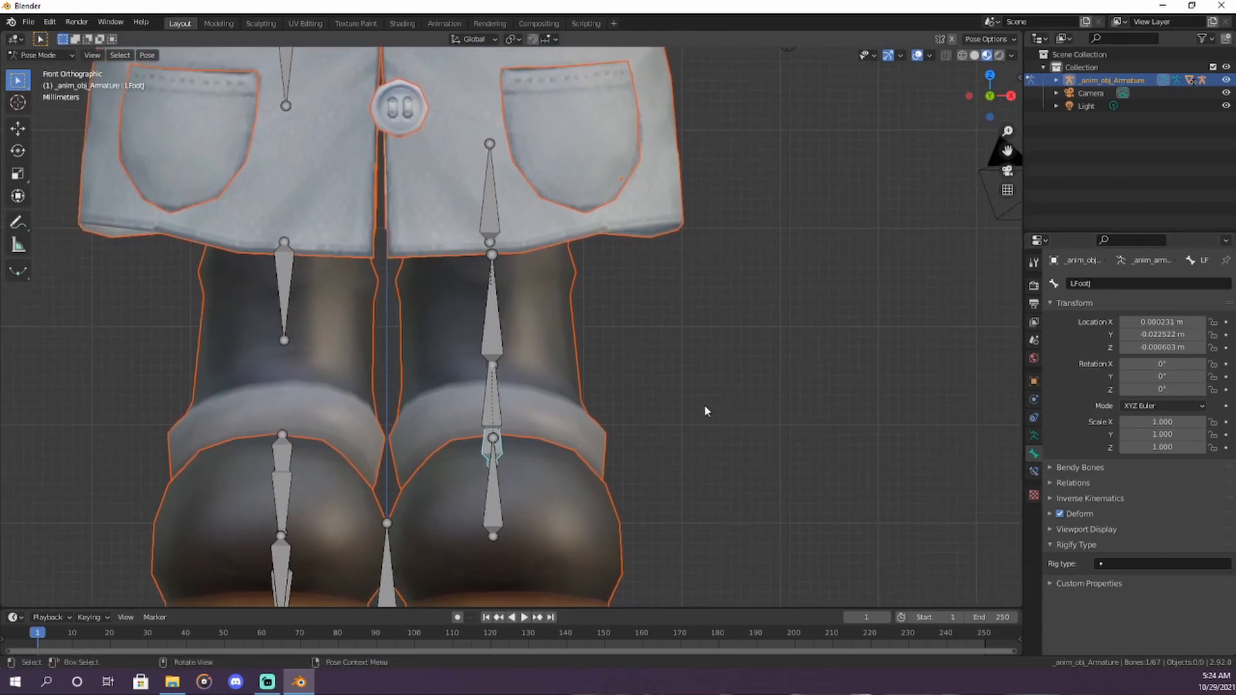
pyautogui.click(1033, 476)
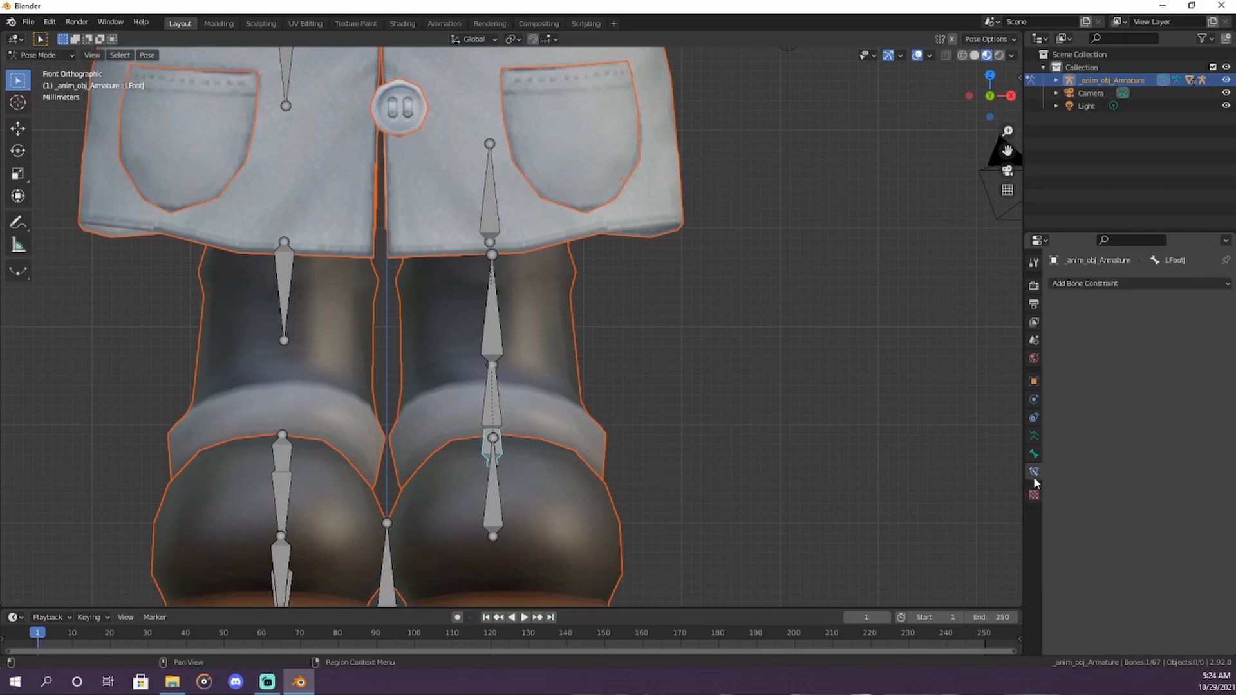
pyautogui.click(1087, 283)
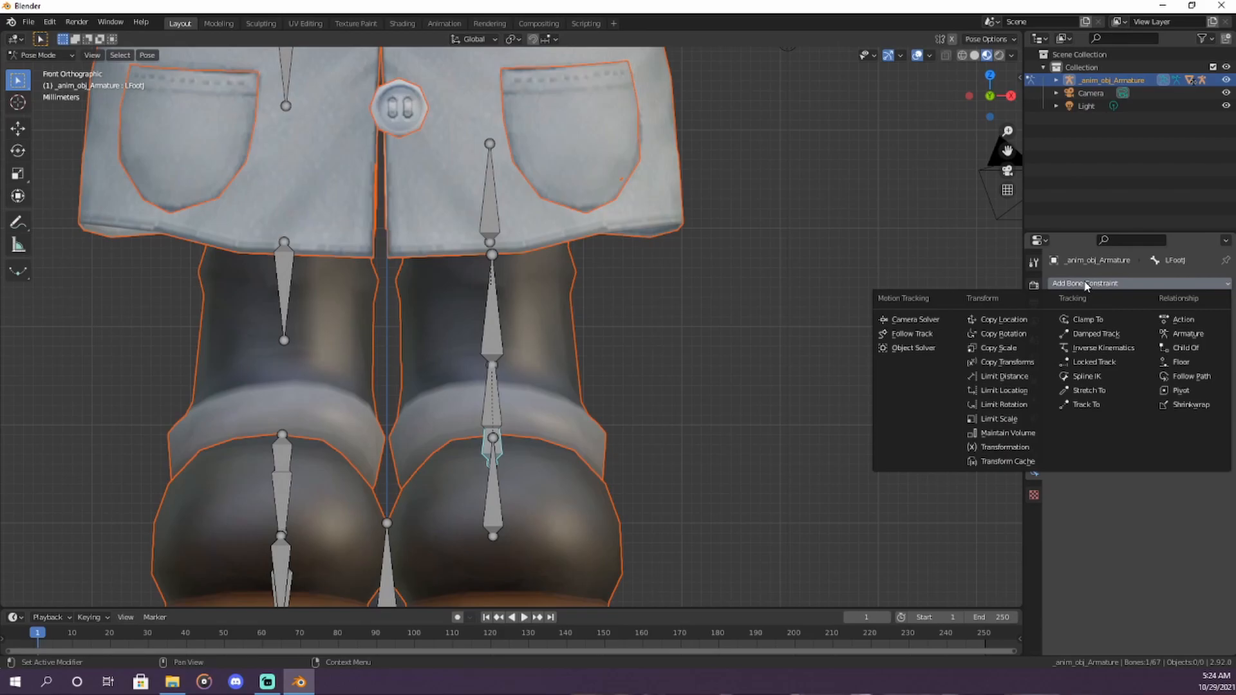
pyautogui.click(1090, 349)
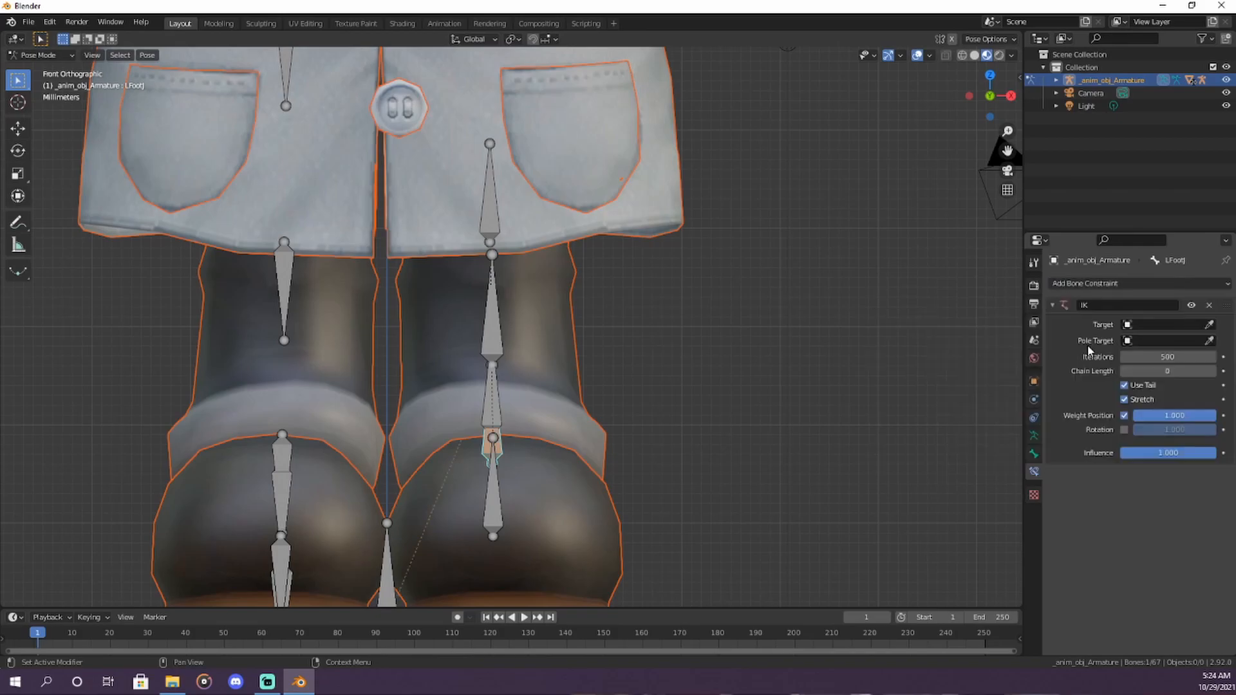
# Step: Set the IK constraint's target to _anim_obj_Armature and its target bone to LFootJ.001
pyautogui.click(1149, 325)
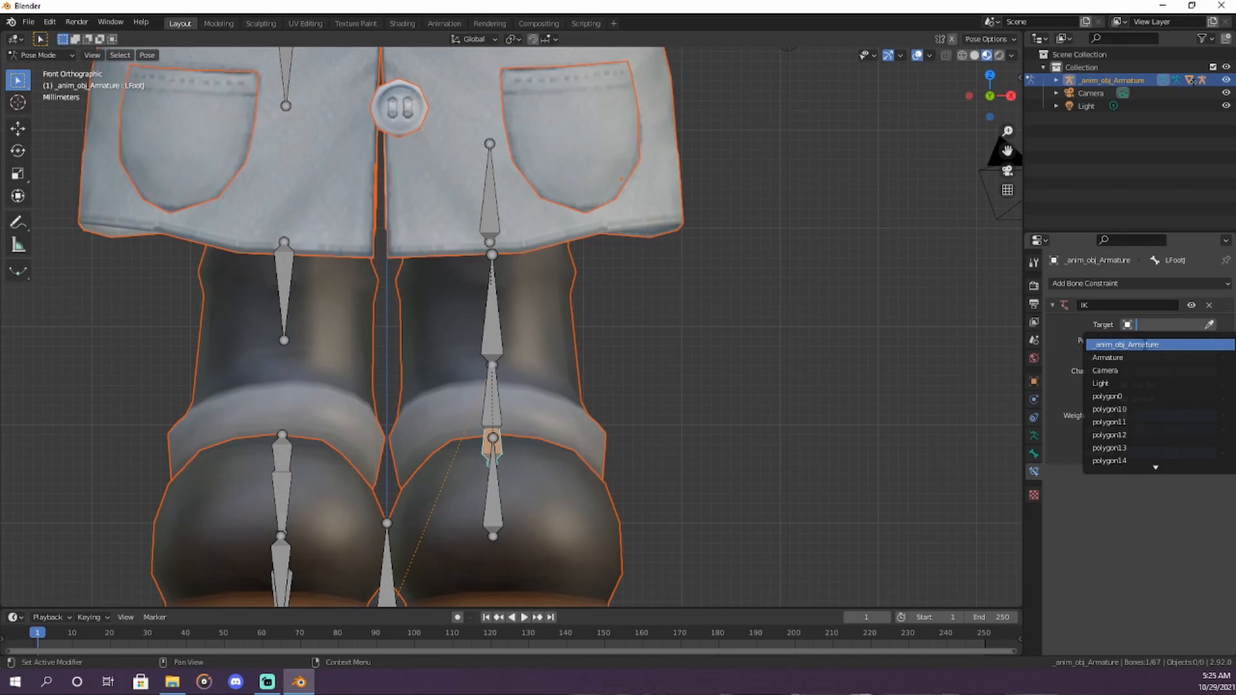
pyautogui.click(1144, 344)
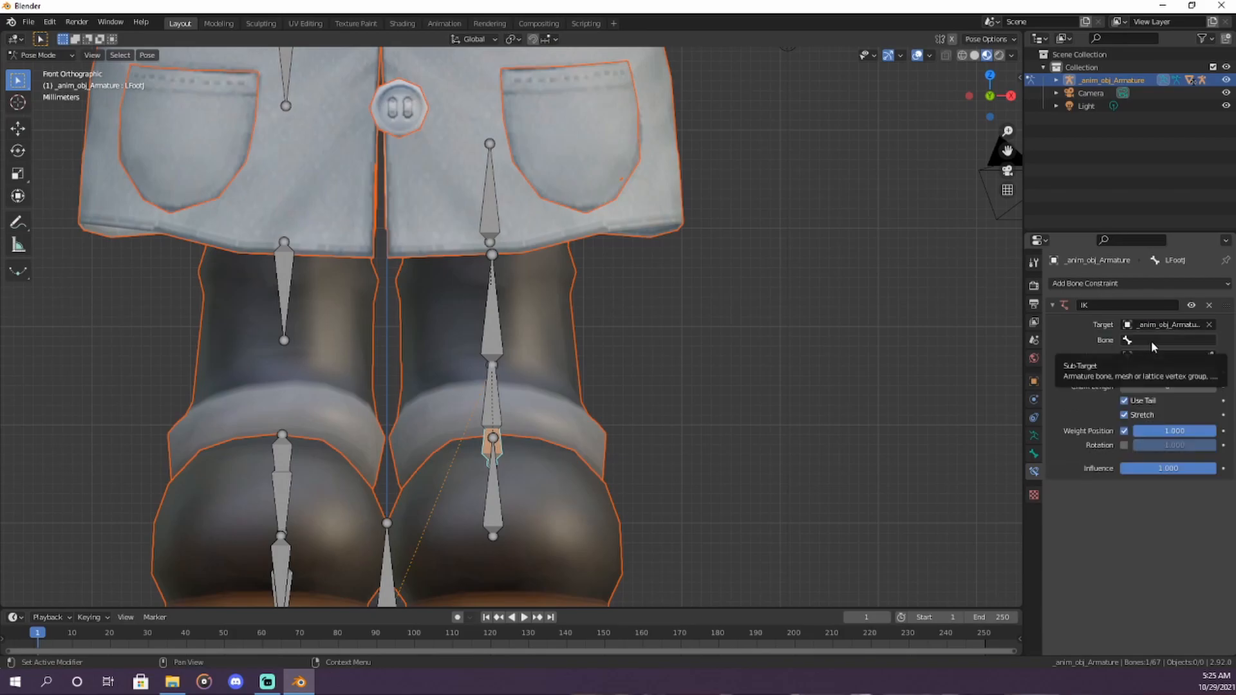
pyautogui.click(1152, 341)
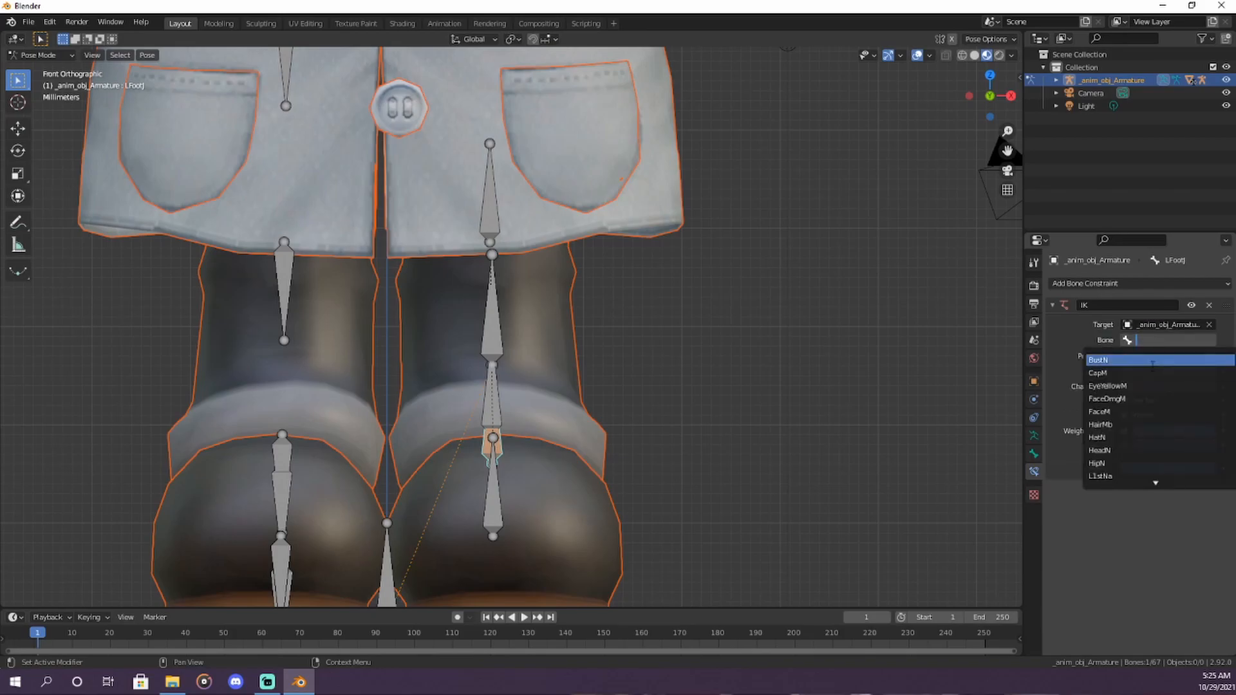
pyautogui.write('lh')
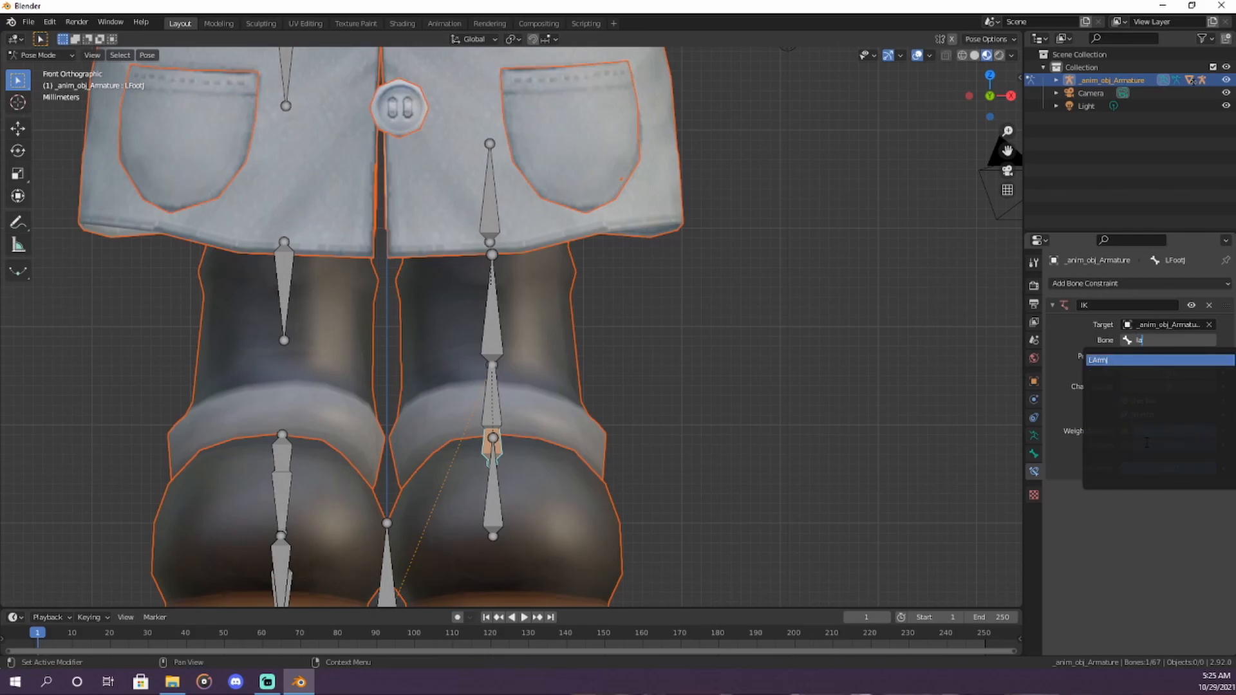
pyautogui.write('a')
pyautogui.press('BackSpace')
pyautogui.press('BackSpace')
pyautogui.write('f')
pyautogui.click(1117, 386)
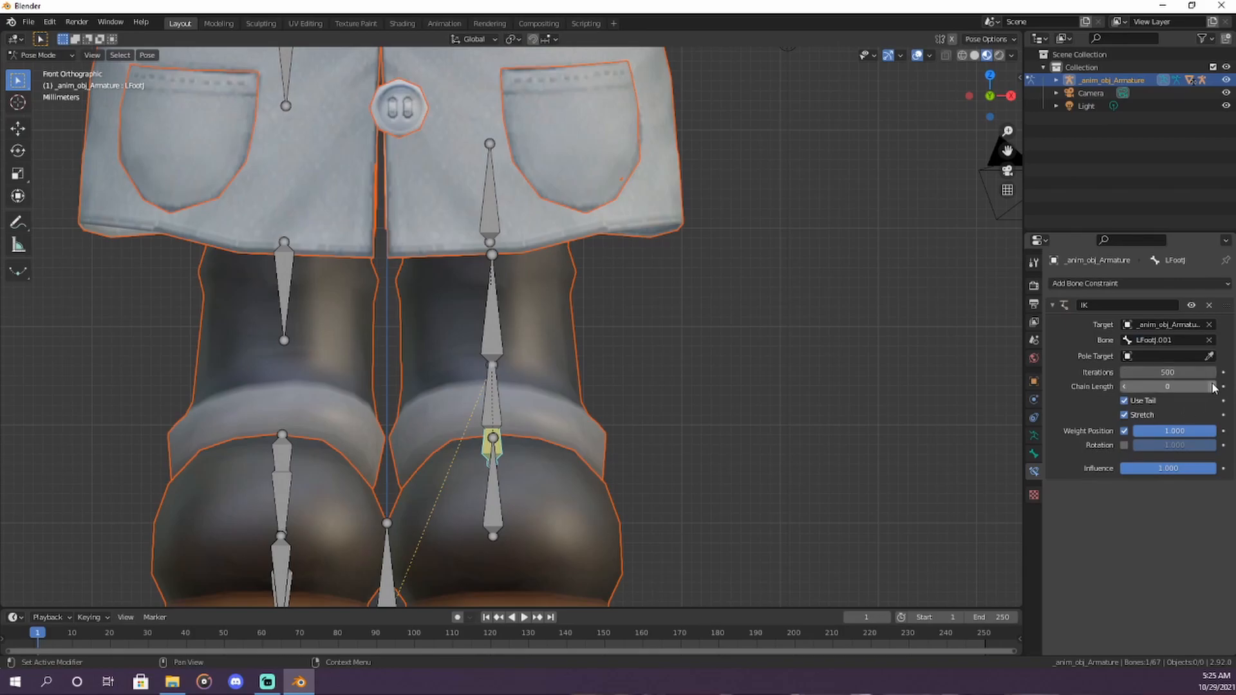
# Step: Set the left foot IK constraint's chain length to 3 and enable its rotation weight
pyautogui.scroll(-2, 712, 235)
pyautogui.keyDown('shift'); pyautogui.moveTo(713, 235); pyautogui.dragTo(730, 396, button='middle'); pyautogui.keyUp('shift')
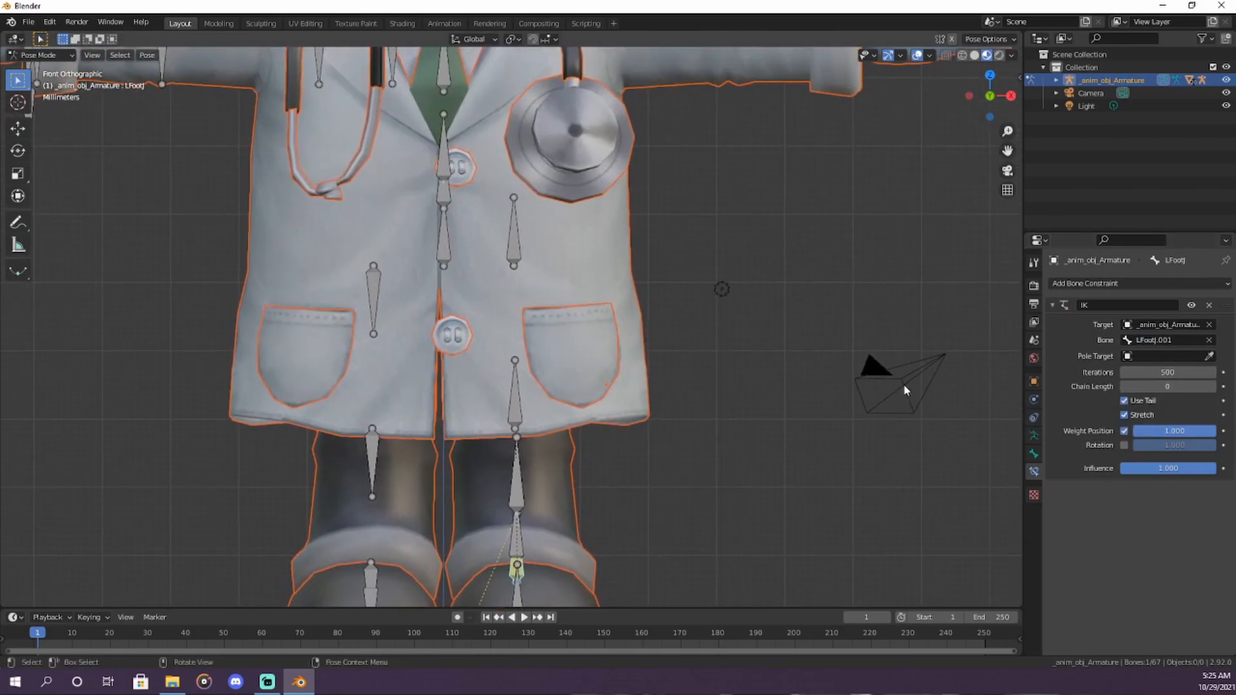
pyautogui.click(1213, 387)
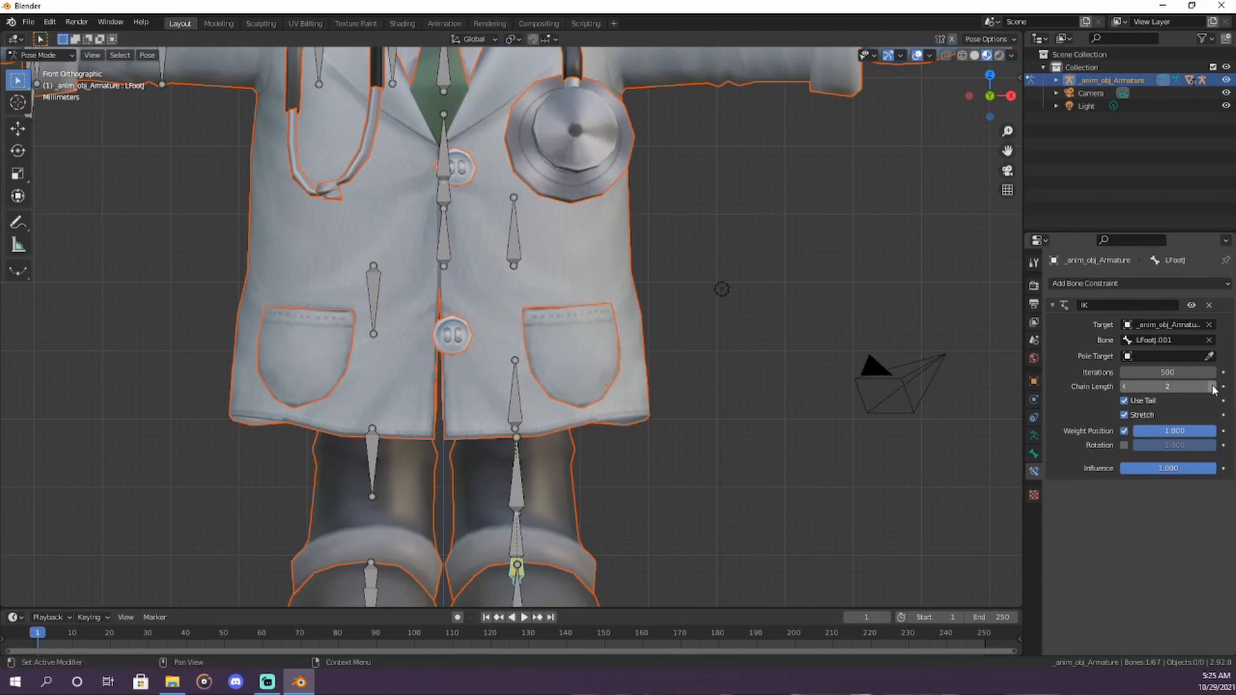
pyautogui.click(1213, 387)
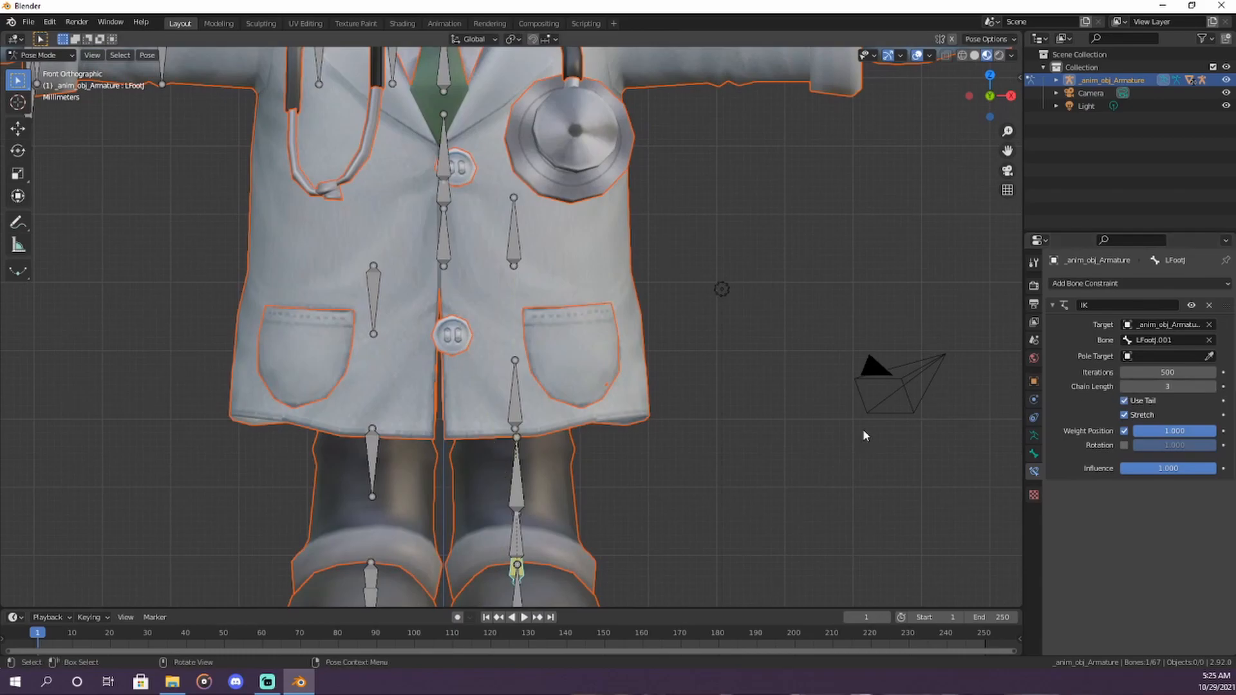
pyautogui.scroll(8, 628, 383)
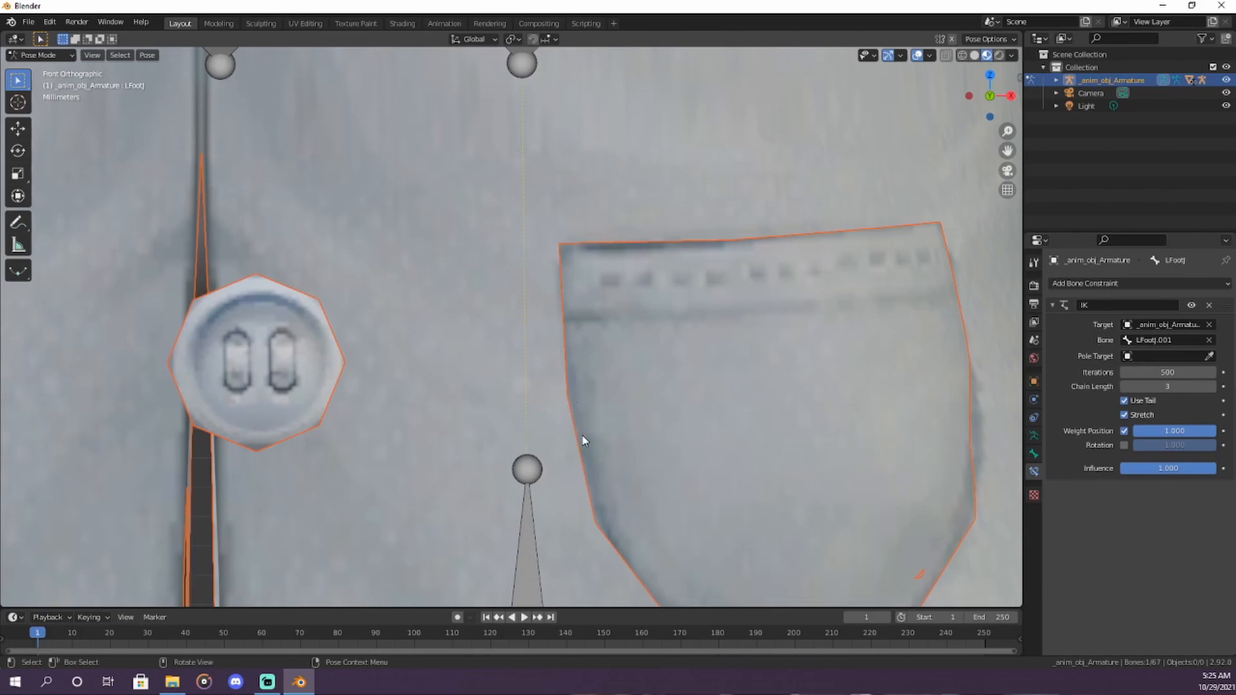
pyautogui.keyDown('shift'); pyautogui.moveTo(596, 133); pyautogui.dragTo(624, 464, button='middle'); pyautogui.keyUp('shift')
pyautogui.scroll(-4, 591, 409)
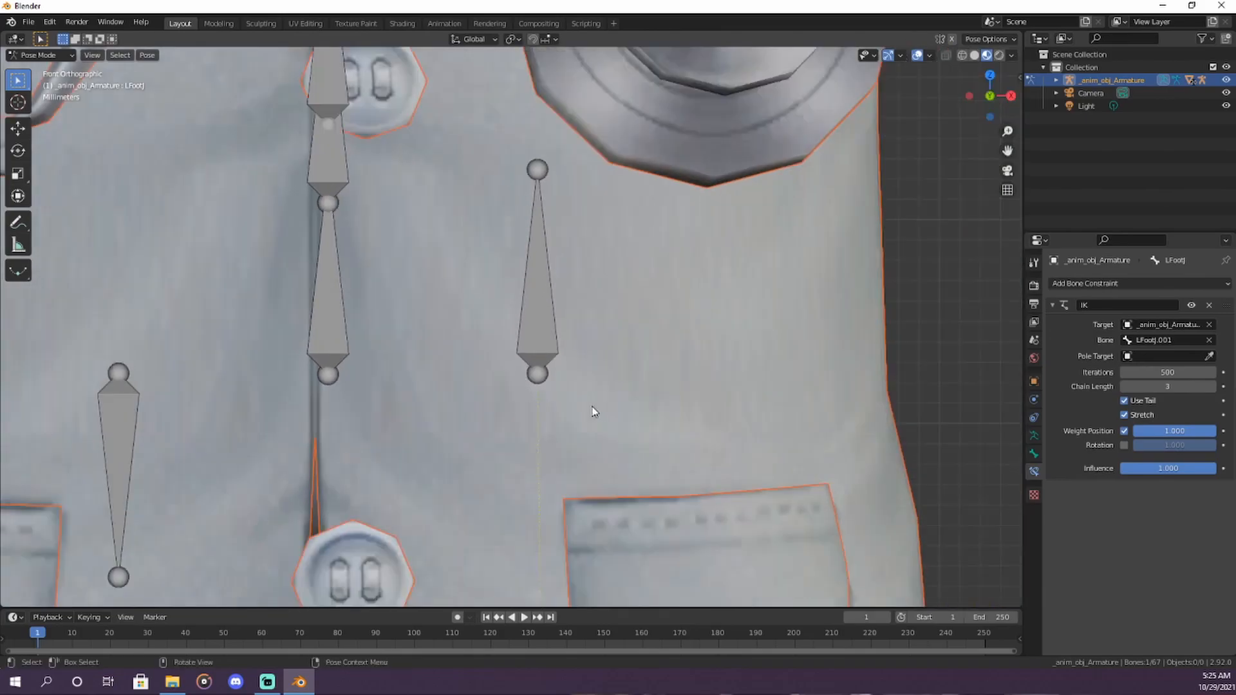
pyautogui.keyDown('shift'); pyautogui.moveTo(449, 403); pyautogui.dragTo(586, 432, button='middle'); pyautogui.keyUp('shift')
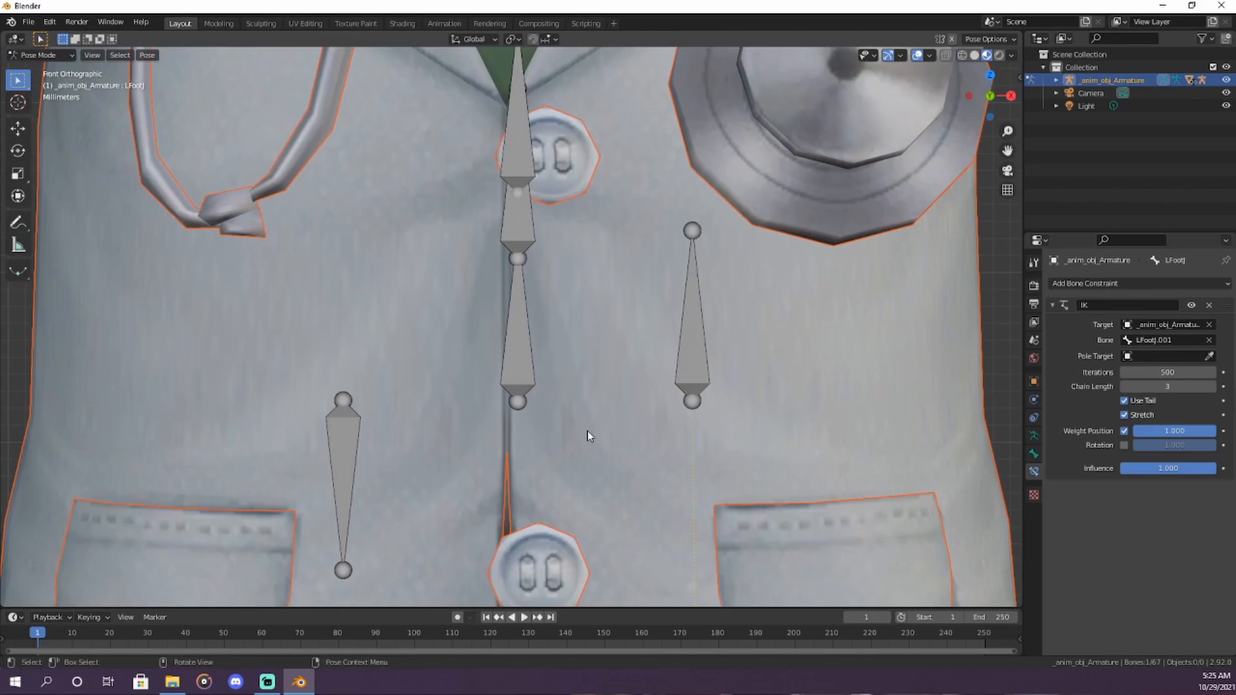
pyautogui.click(1211, 387)
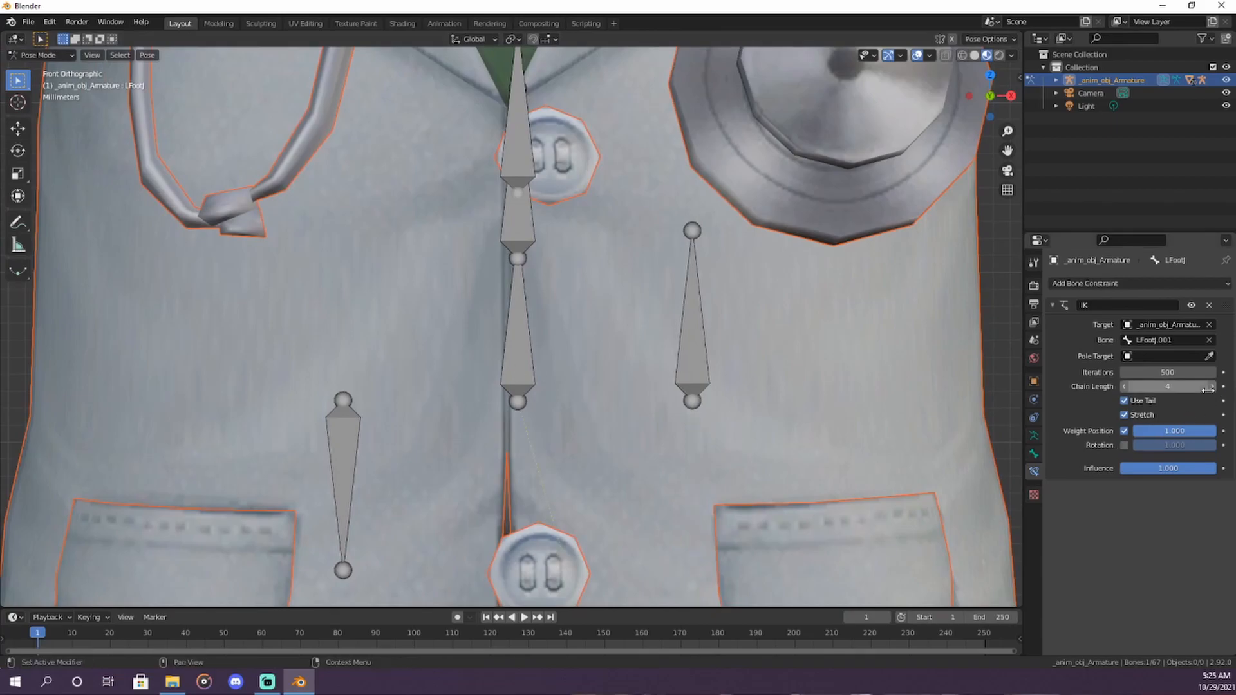
pyautogui.click(1125, 387)
pyautogui.scroll(3, 743, 367)
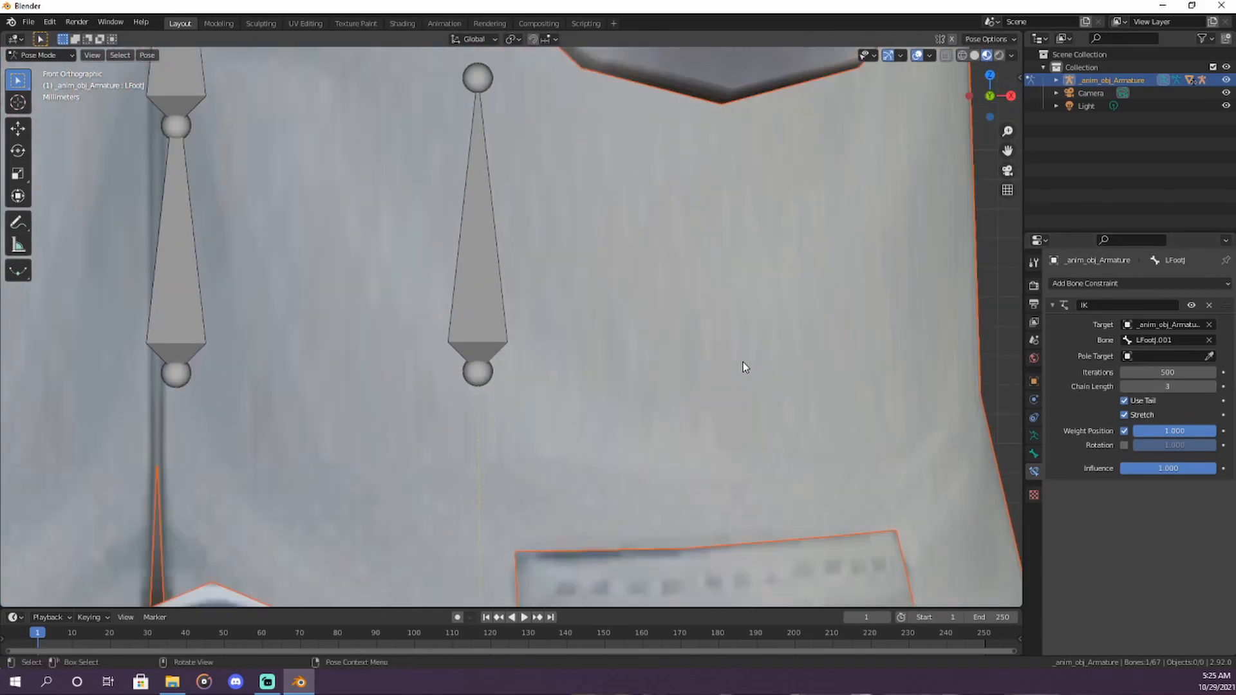
pyautogui.scroll(-5, 734, 380)
pyautogui.keyDown('shift'); pyautogui.moveTo(734, 394); pyautogui.dragTo(708, 135, button='middle'); pyautogui.keyUp('shift')
pyautogui.click(1125, 445)
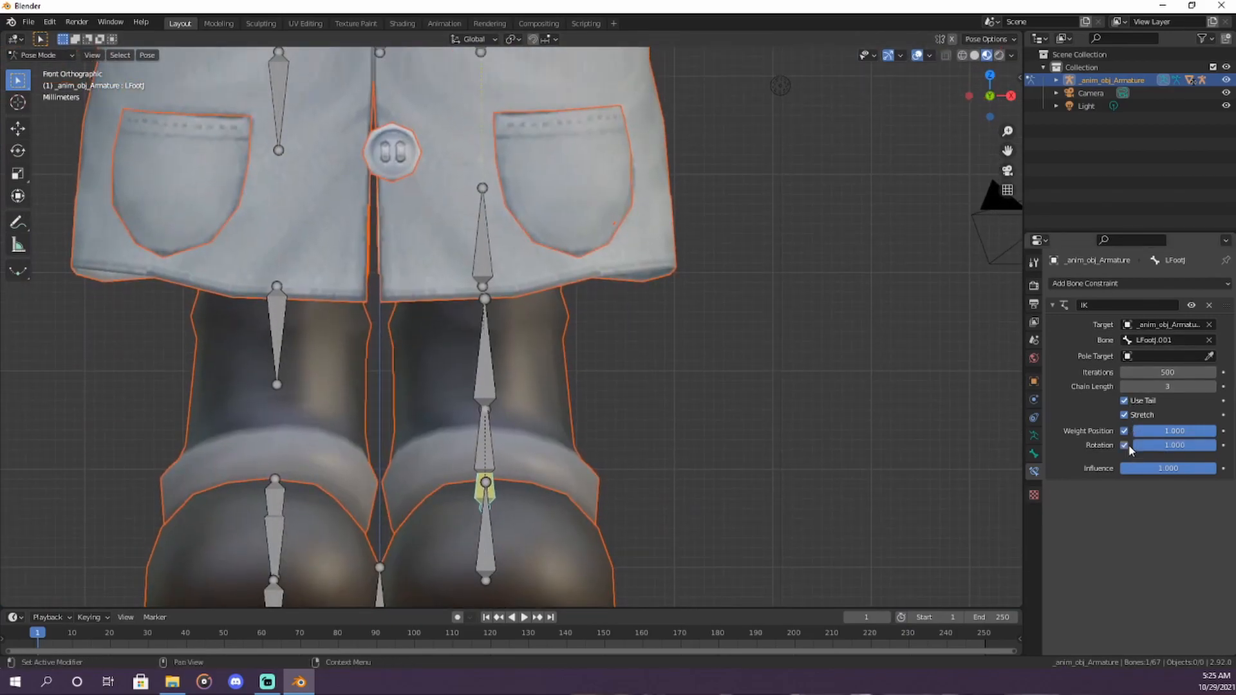
# Step: Test the left leg's IK by temporarily moving control bone LFootJ.001 in the front view and from the side
pyautogui.scroll(-3, 699, 364)
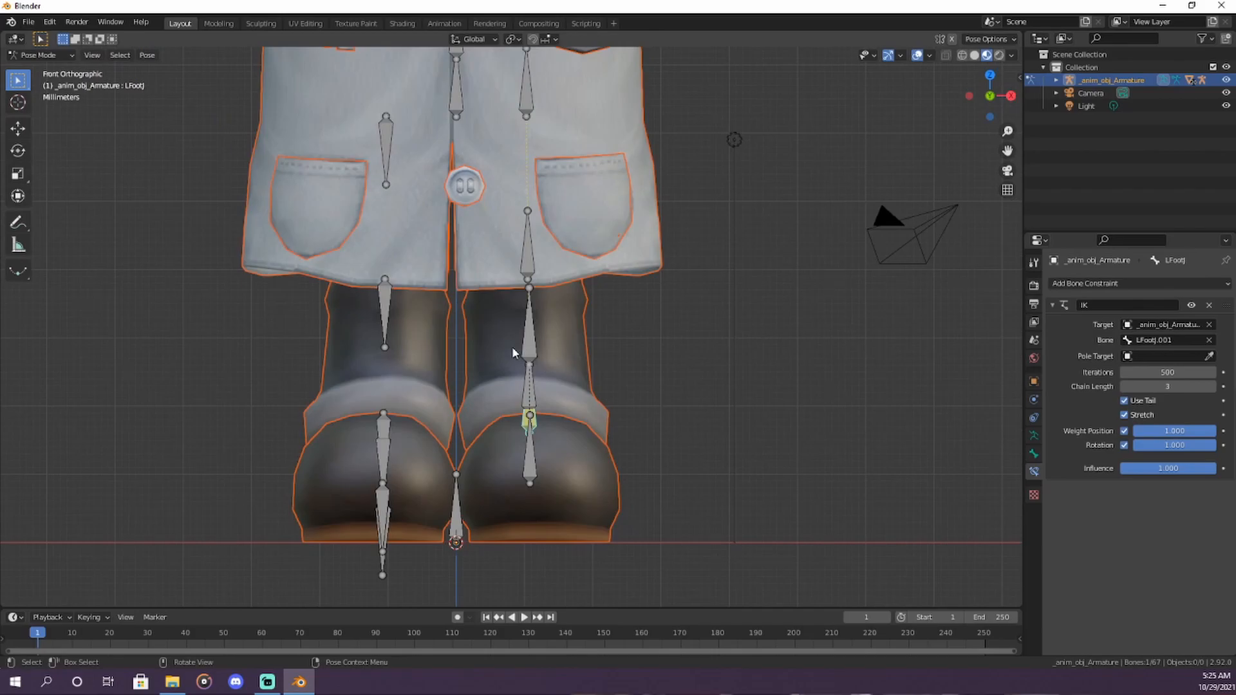
pyautogui.click(527, 350)
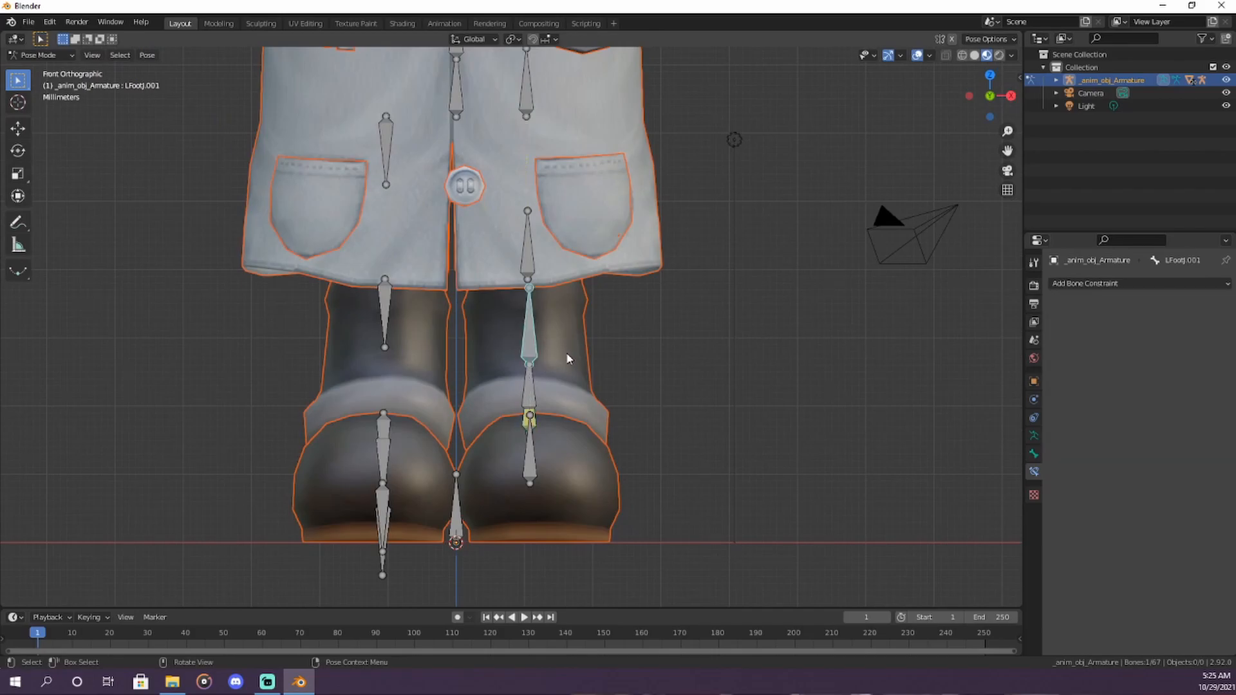
pyautogui.press('r')
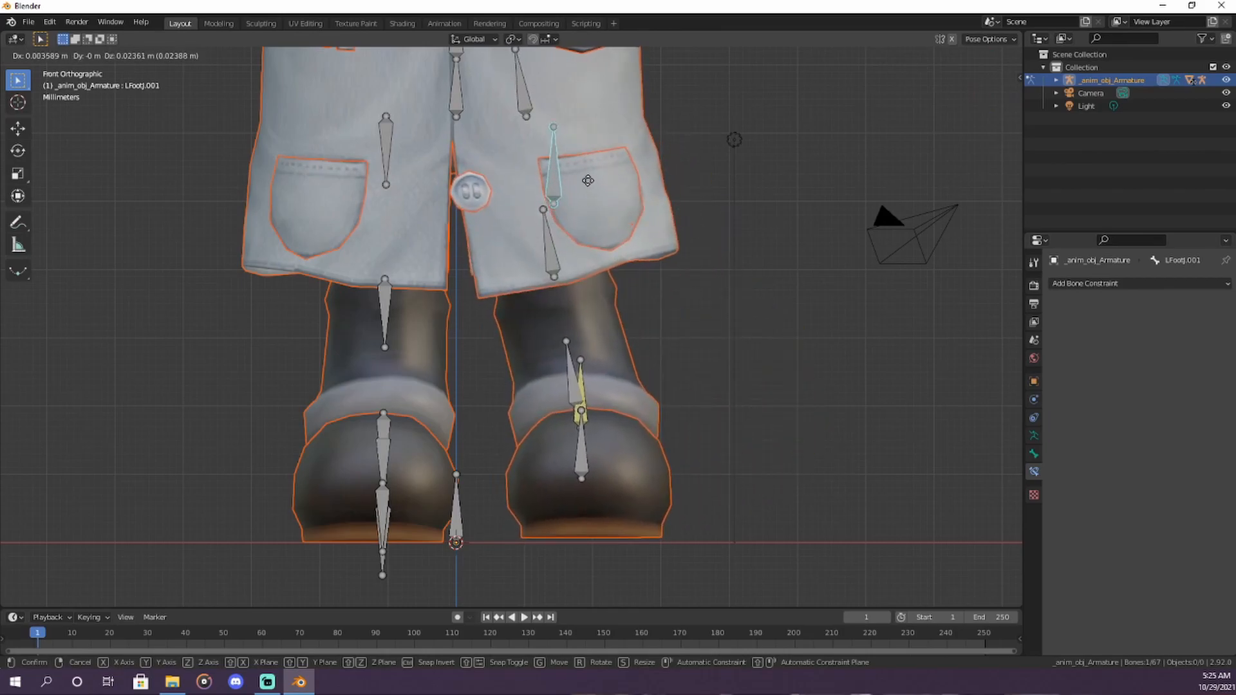
pyautogui.press('Escape')
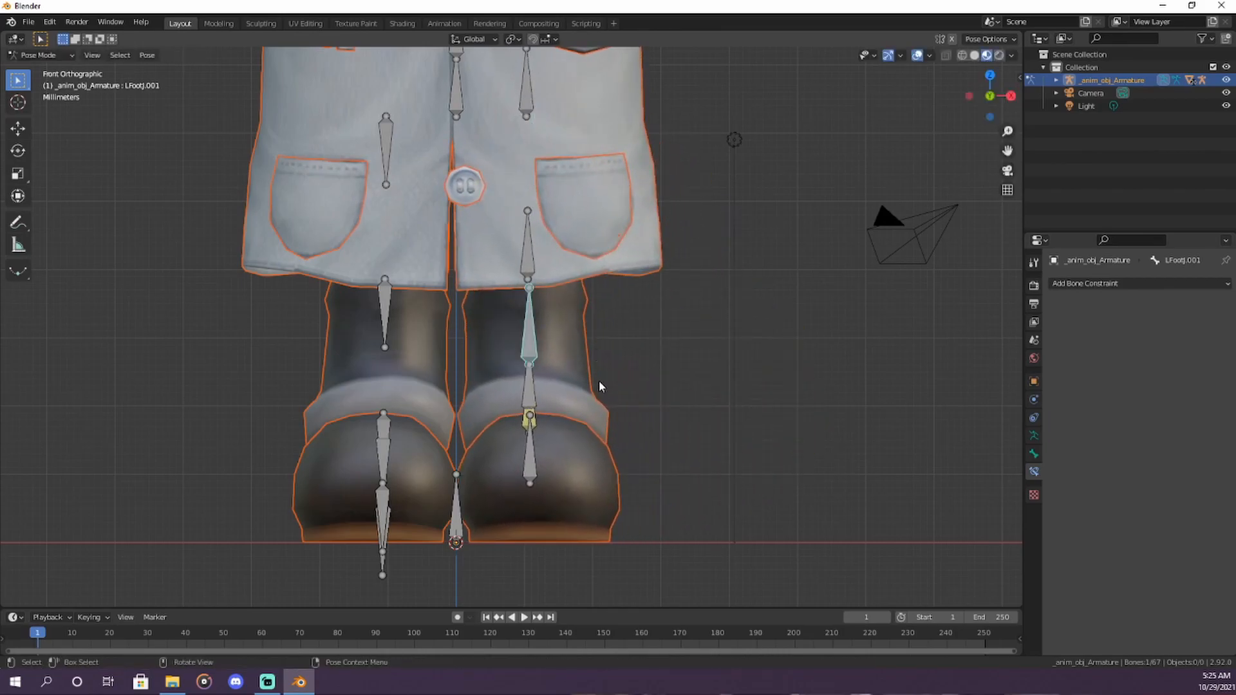
pyautogui.keyDown('shift'); pyautogui.moveTo(566, 278); pyautogui.dragTo(576, 391, button='middle'); pyautogui.keyUp('shift')
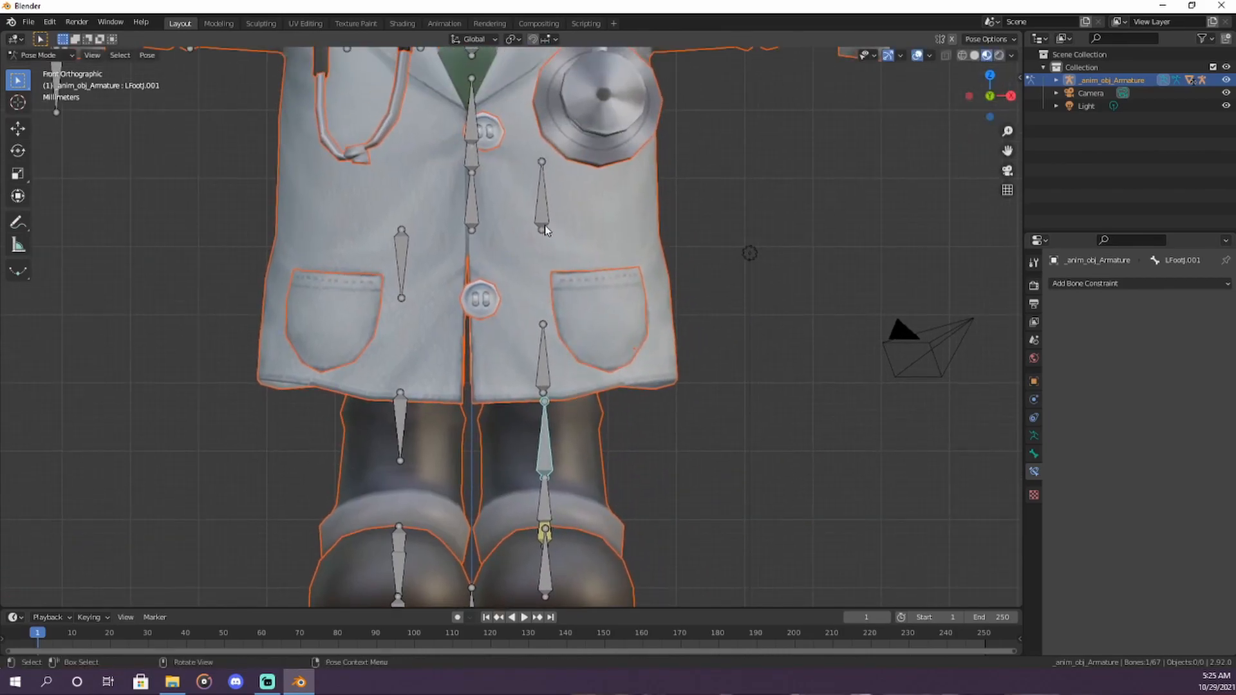
pyautogui.moveTo(770, 448); pyautogui.dragTo(565, 406, button='middle')
pyautogui.press('g')
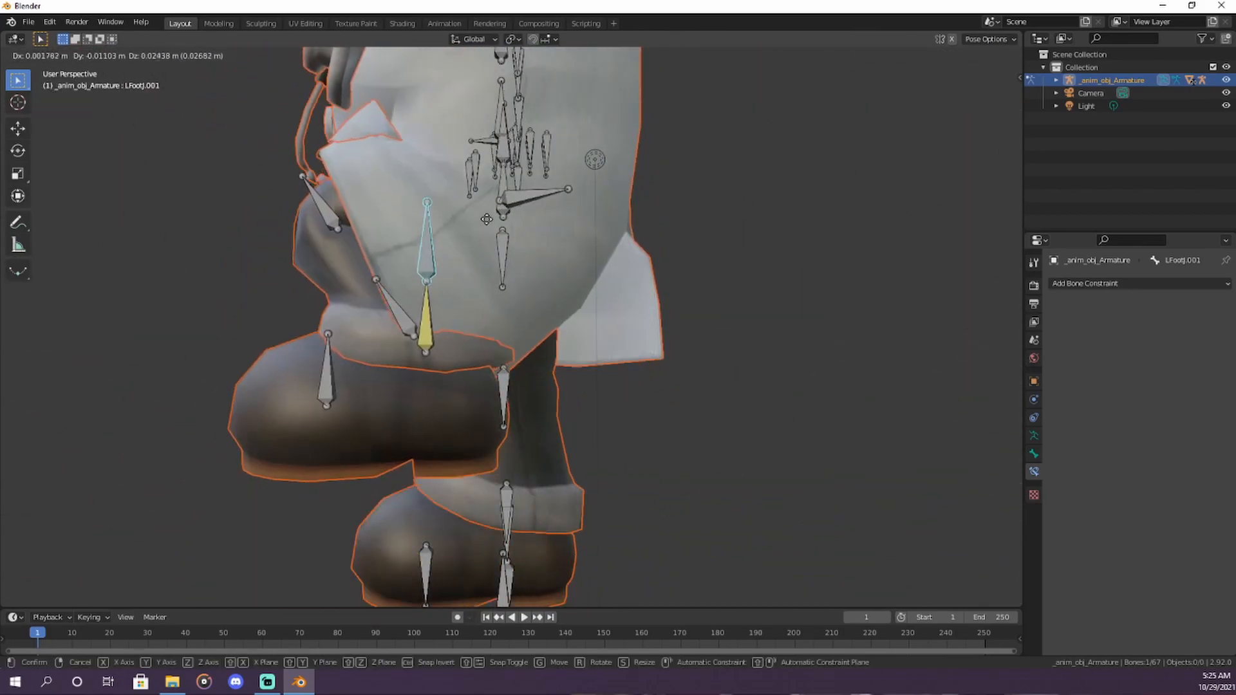
pyautogui.rightClick(481, 231)
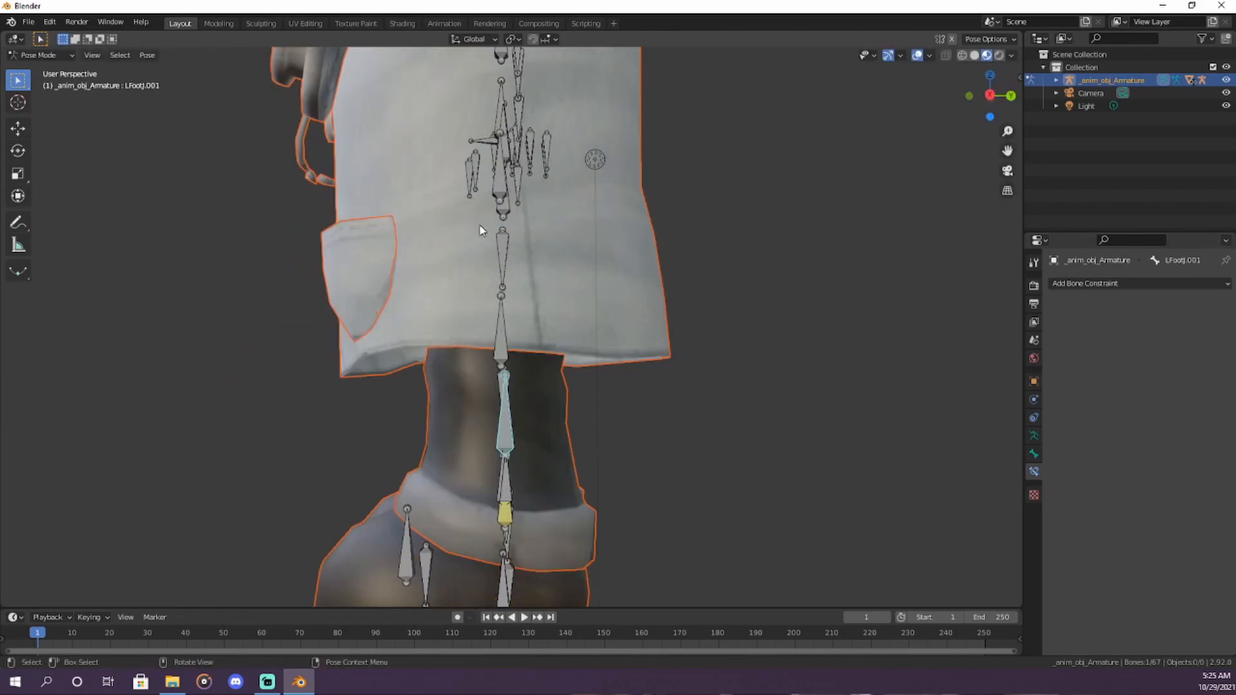
# Step: Try rotating the left upper leg bone LLegJ in the front view
pyautogui.press('KP_1')
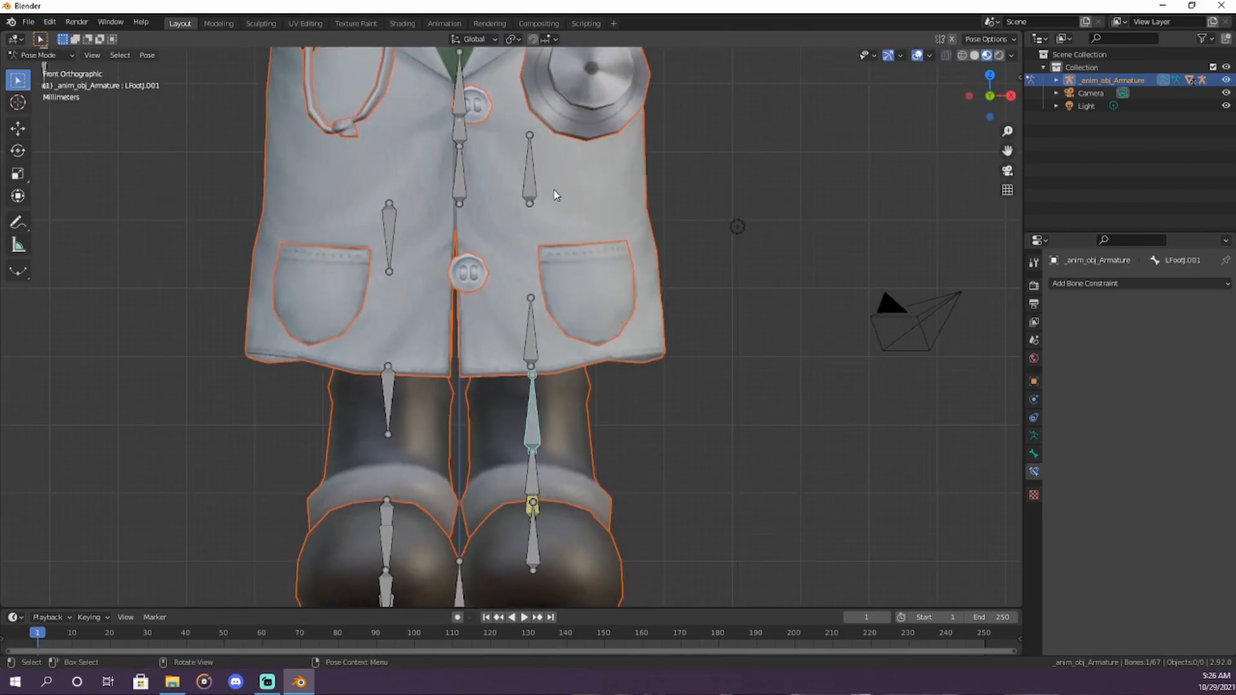
pyautogui.click(527, 186)
pyautogui.click(17, 151)
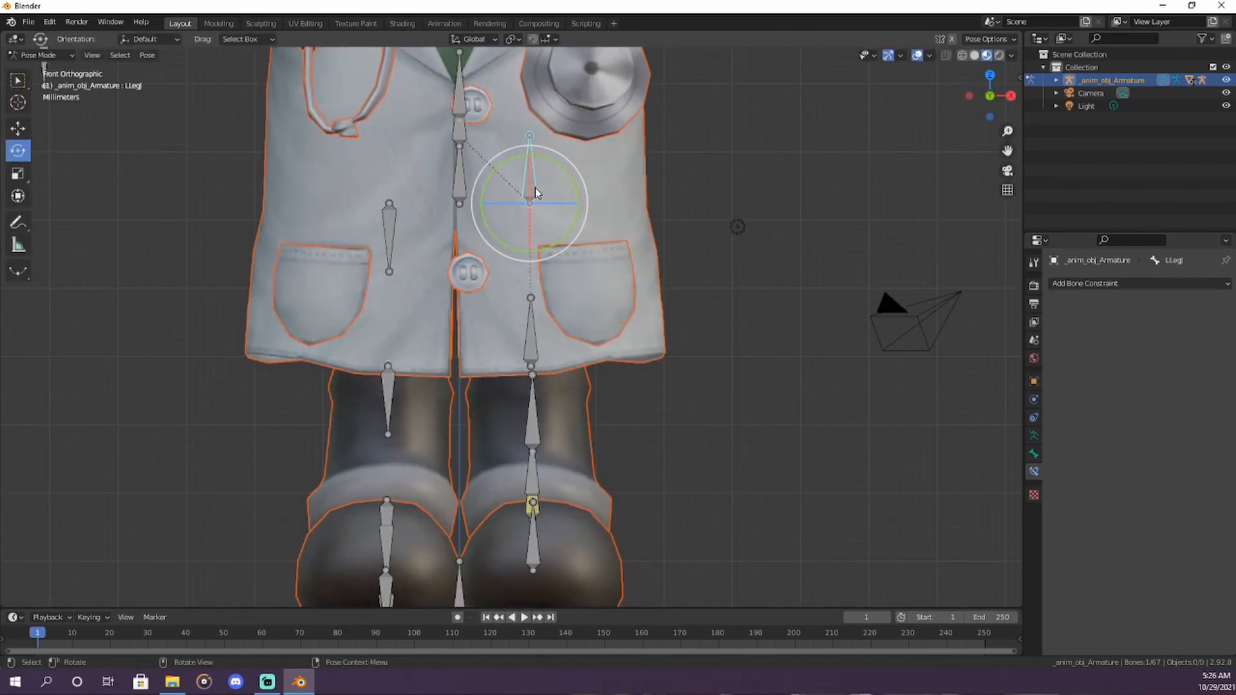
pyautogui.keyDown('shift'); pyautogui.moveTo(537, 203); pyautogui.dragTo(547, 242, button='middle'); pyautogui.keyUp('shift')
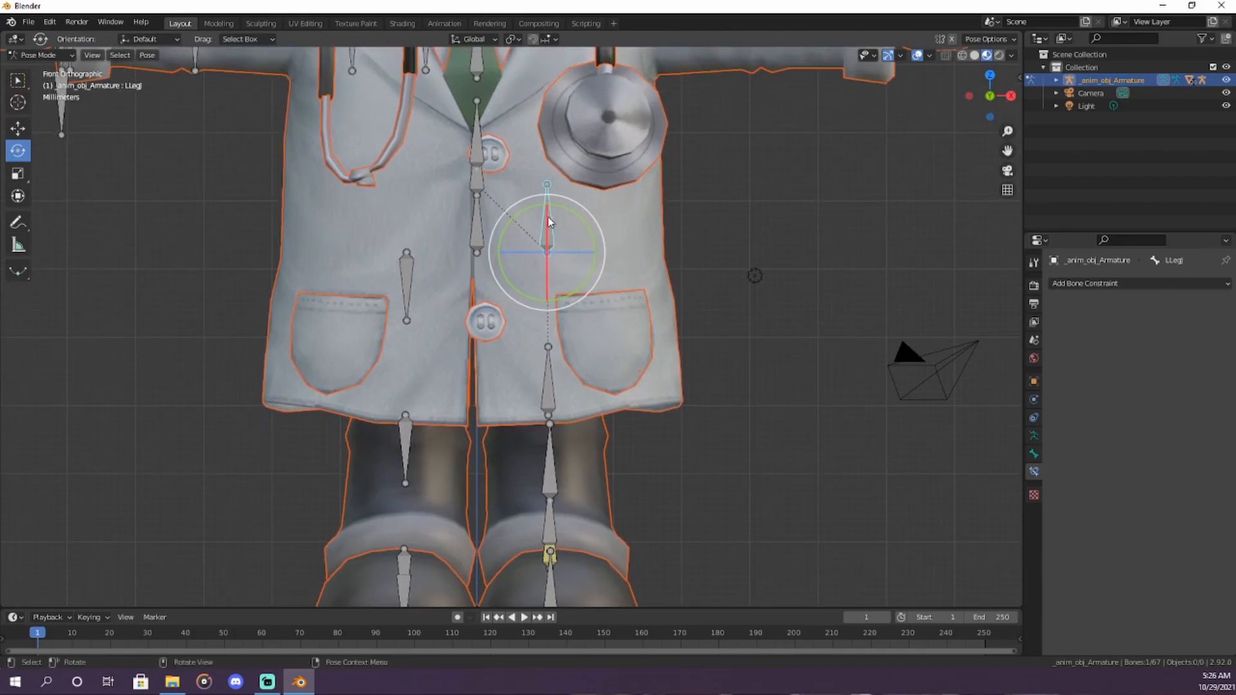
pyautogui.moveTo(547, 210); pyautogui.dragTo(529, 209)
# Step: Try moving the left foot control bone LFootJ.001 and undo the move
pyautogui.keyDown('shift'); pyautogui.moveTo(594, 422); pyautogui.dragTo(531, 404, button='middle'); pyautogui.keyUp('shift')
pyautogui.click(532, 404)
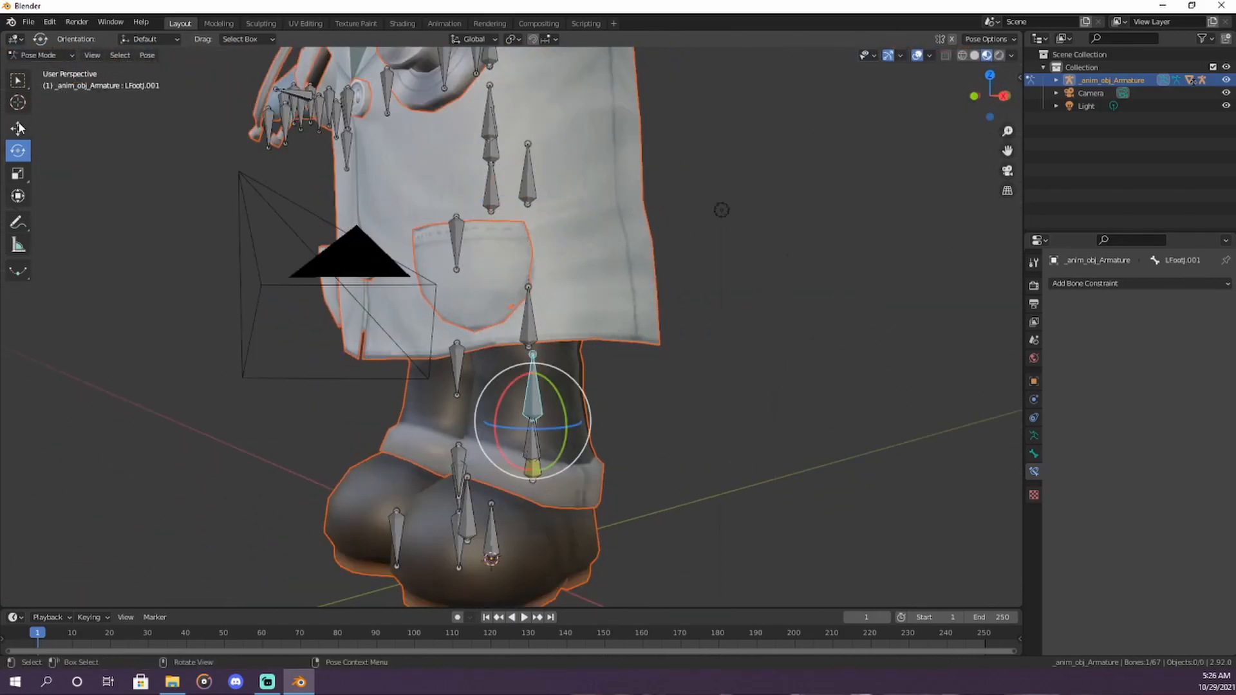
pyautogui.click(18, 128)
pyautogui.moveTo(533, 418); pyautogui.dragTo(507, 427)
pyautogui.hotkey('ctrl', 'z')
pyautogui.hotkey('ctrl', 'z')
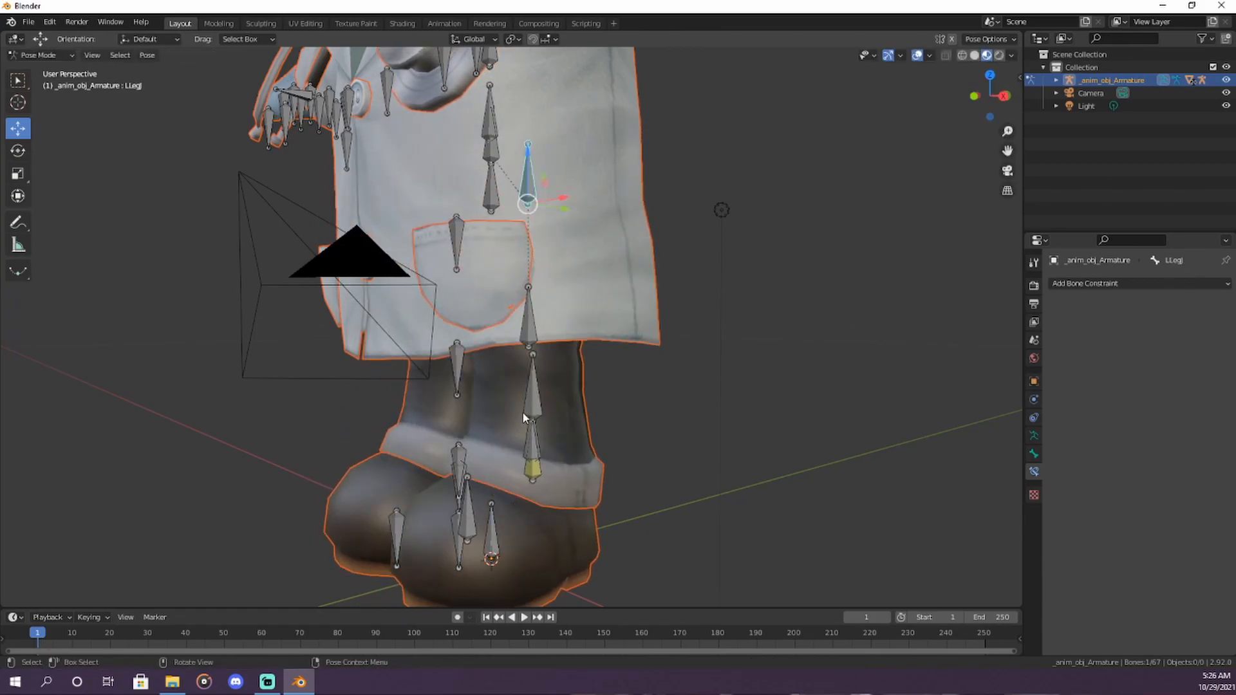
# Step: Add an Inverse Kinematics bone constraint to the right foot bone RFootJ
pyautogui.press('KP_1')
pyautogui.scroll(2, 523, 412)
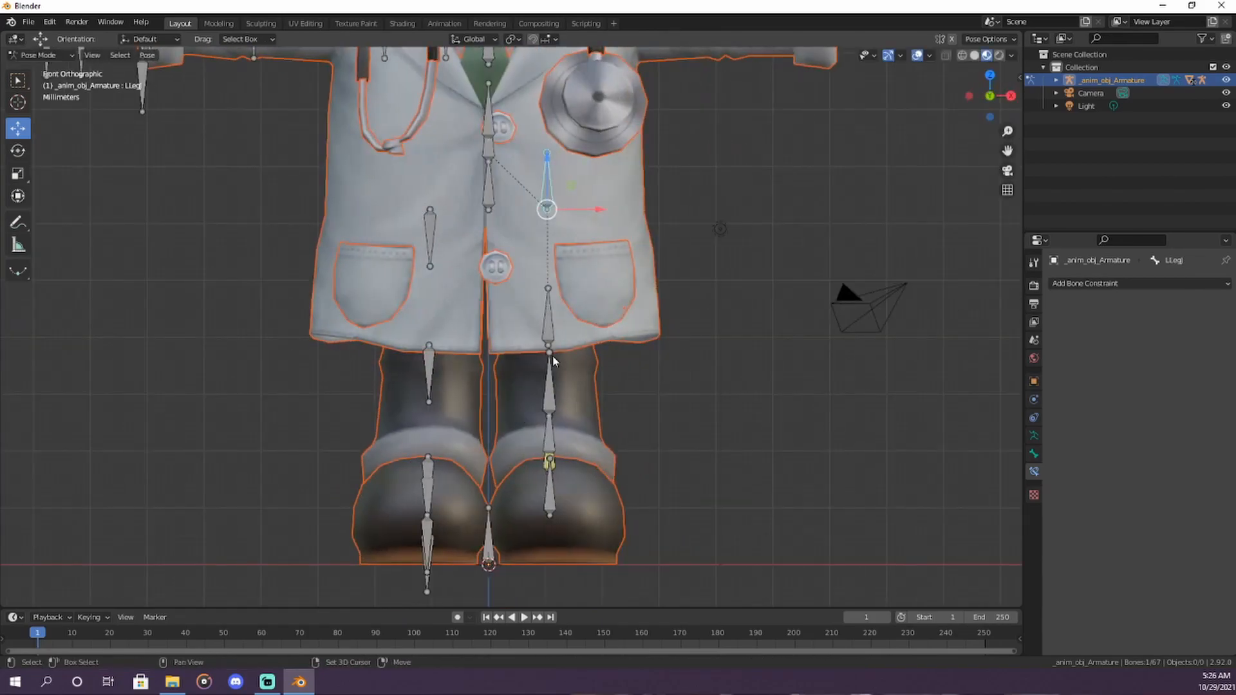
pyautogui.keyDown('shift'); pyautogui.moveTo(387, 482); pyautogui.dragTo(448, 381, button='middle'); pyautogui.keyUp('shift')
pyautogui.scroll(1, 449, 393)
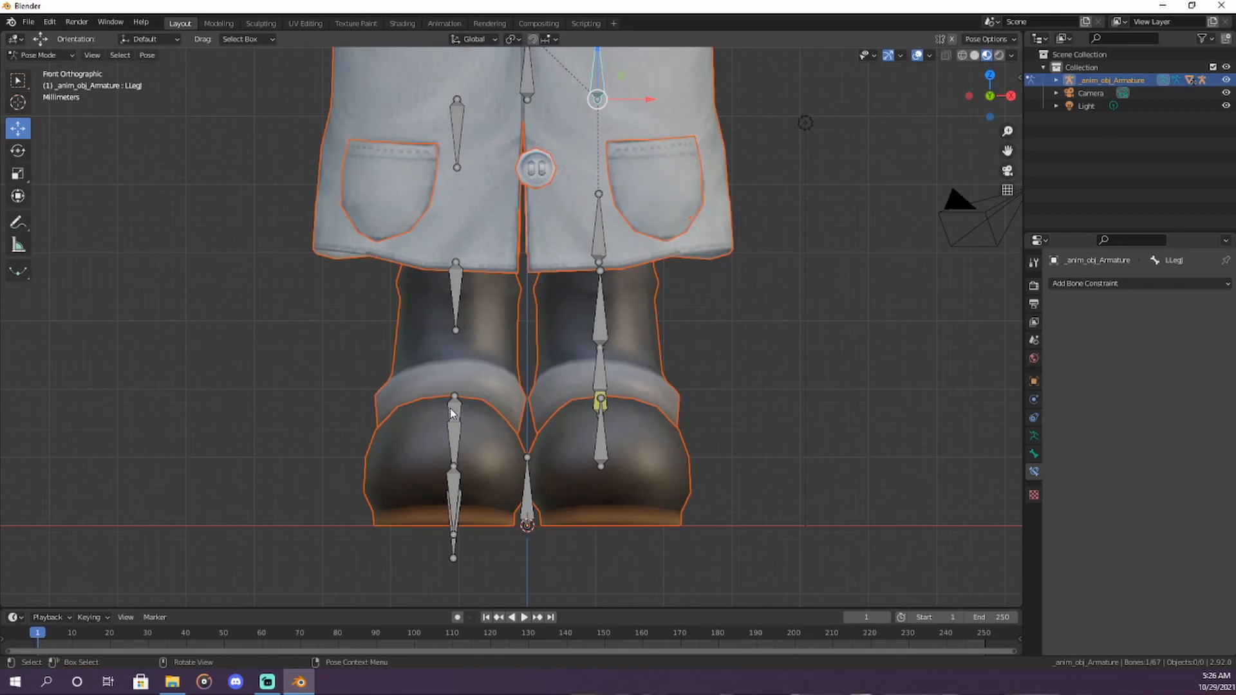
pyautogui.click(459, 413)
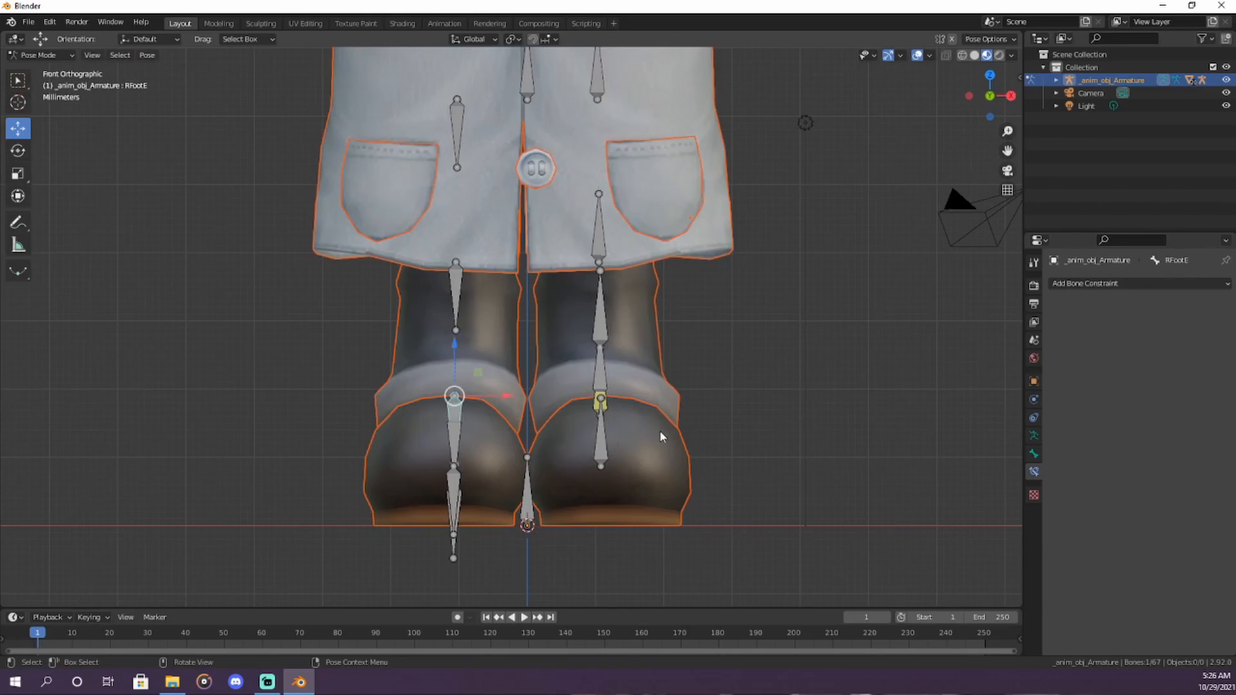
pyautogui.click(455, 439)
pyautogui.keyDown('shift'); pyautogui.moveTo(455, 440); pyautogui.dragTo(626, 370, button='middle'); pyautogui.keyUp('shift')
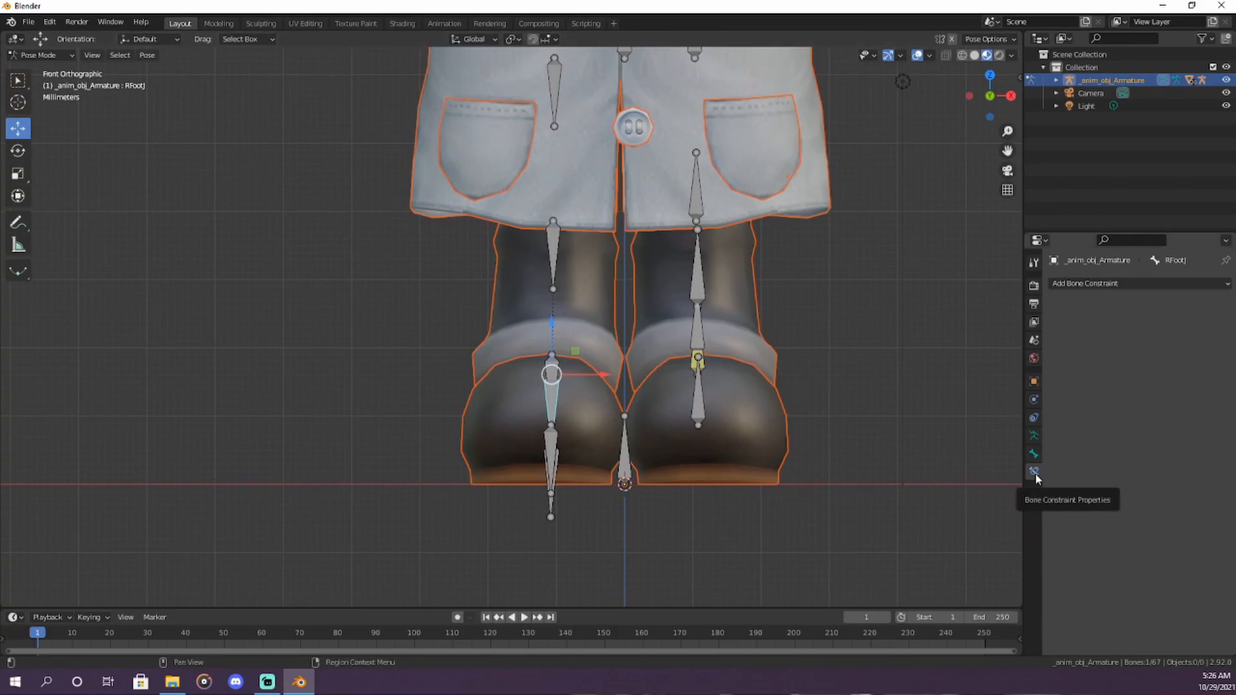
pyautogui.click(1121, 283)
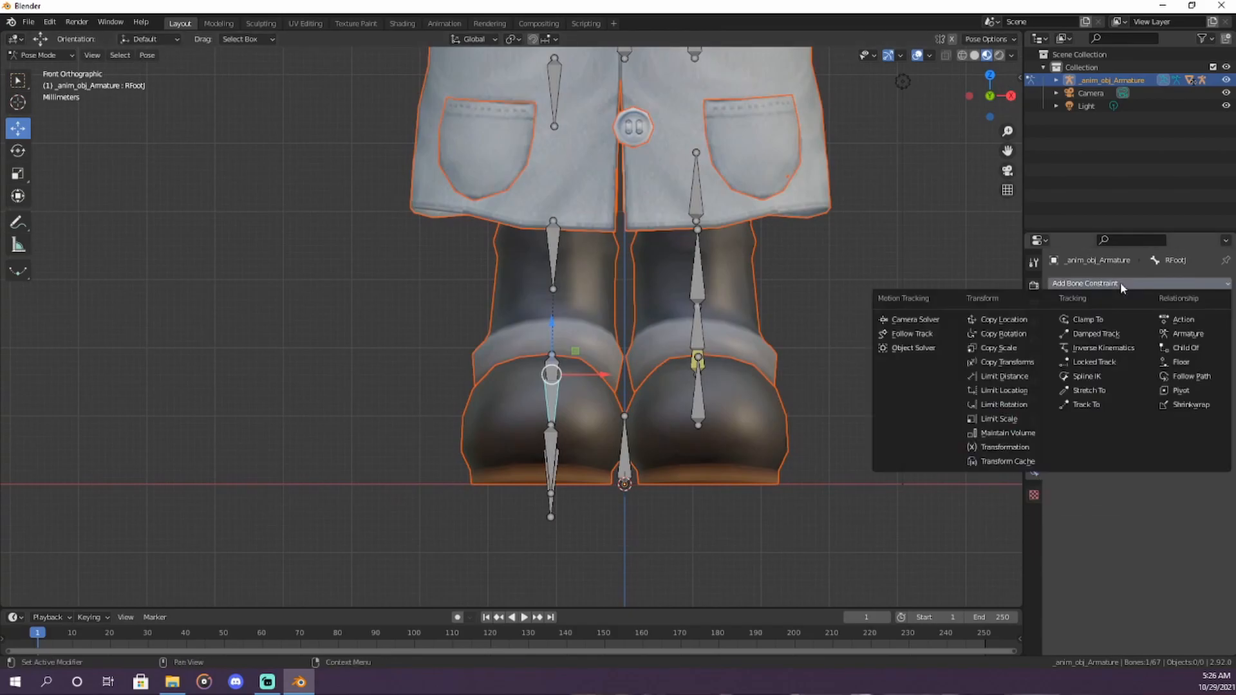
pyautogui.click(1115, 348)
# Step: Target RFootJ's IK constraint at bone RFootJ.001 of _anim_obj_Armature, with chain length 3 and the rotation weight enabled
pyautogui.click(1156, 325)
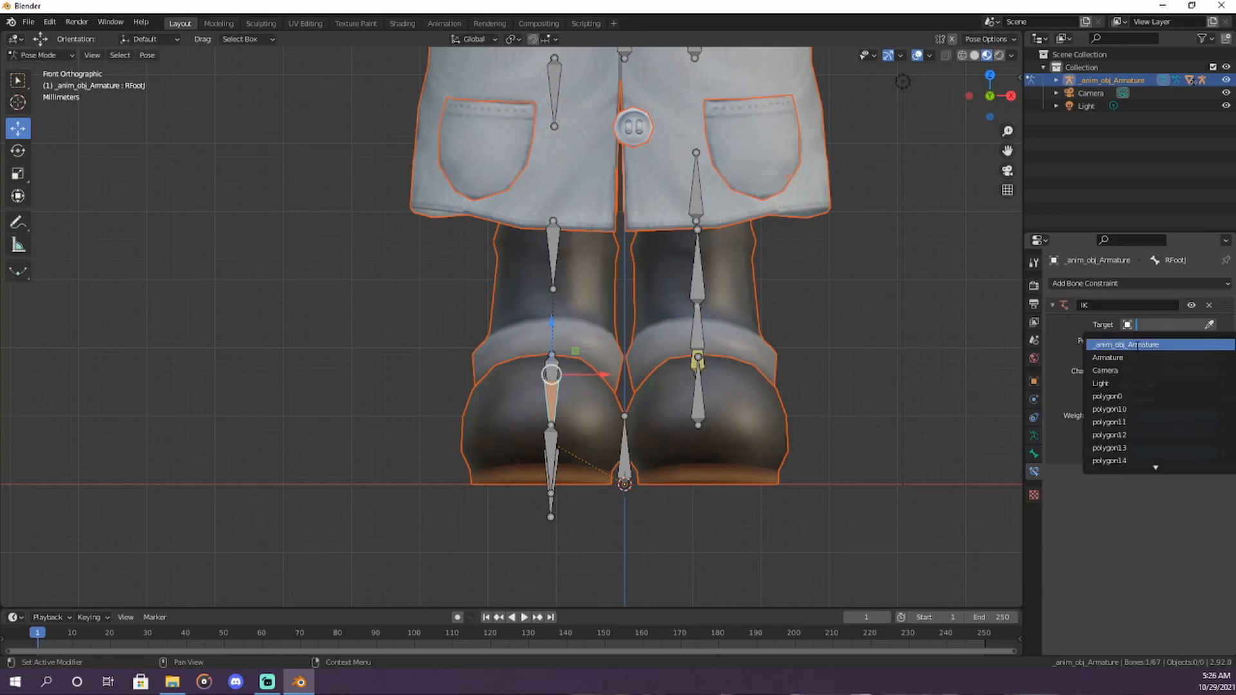
pyautogui.click(1137, 345)
pyautogui.click(1140, 340)
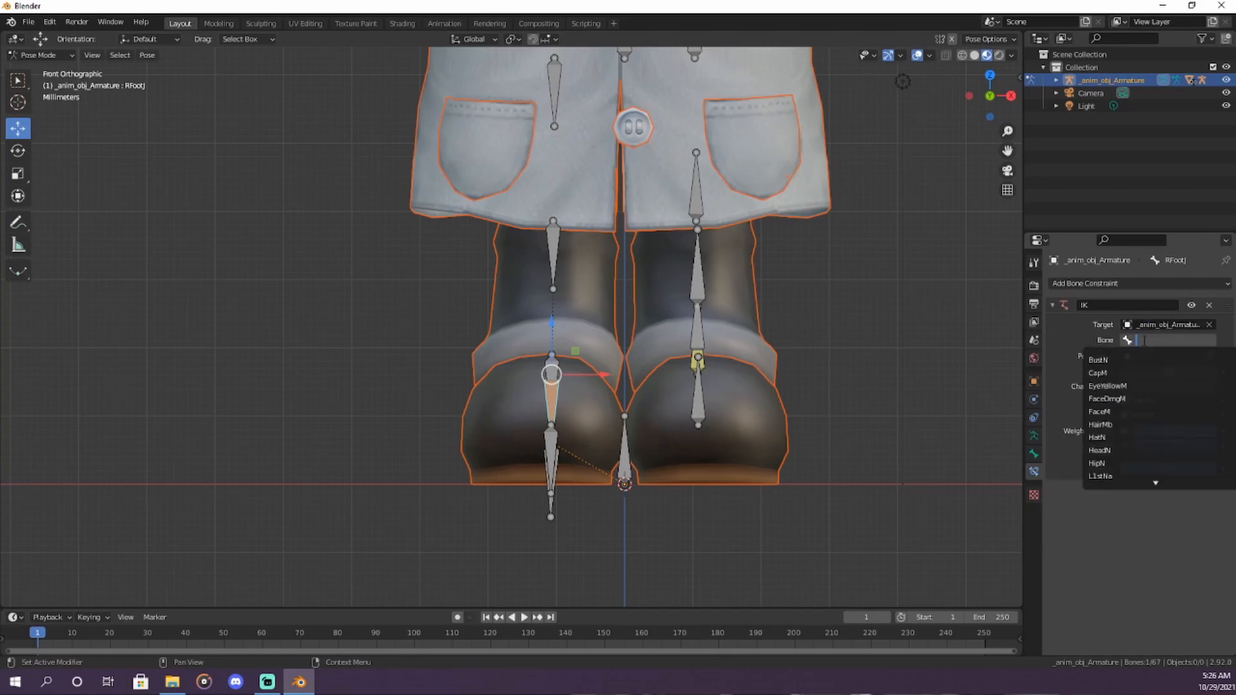
pyautogui.write('rf')
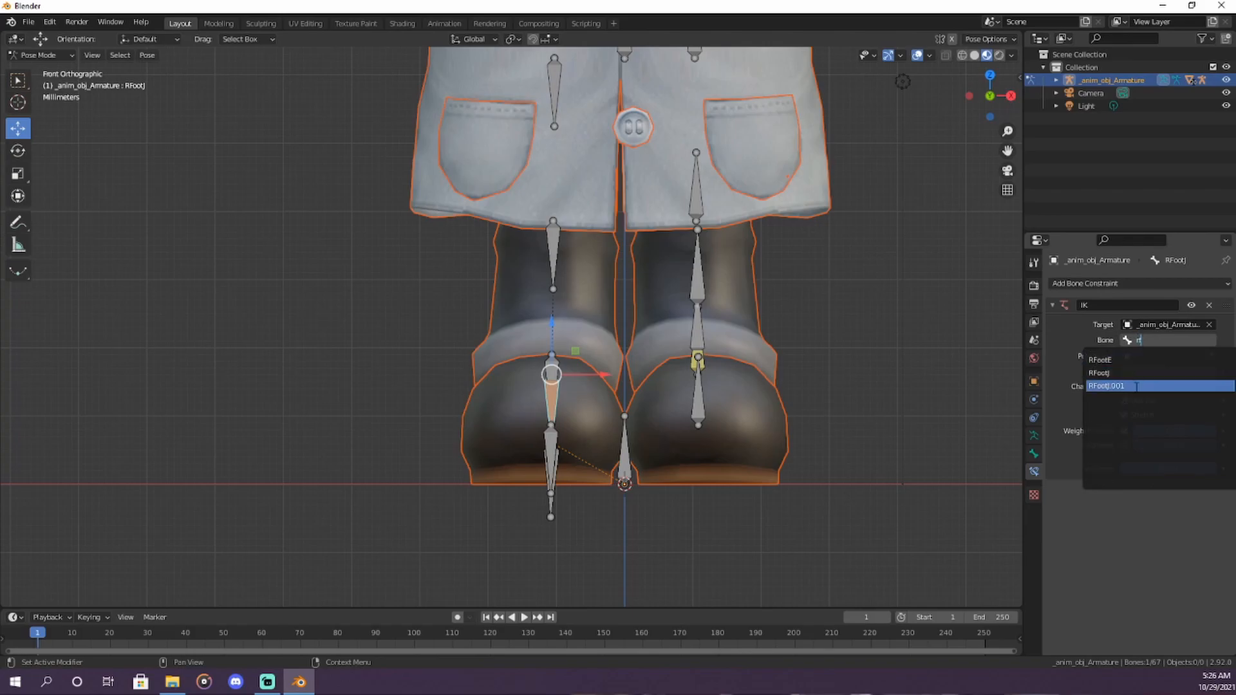
pyautogui.click(1135, 386)
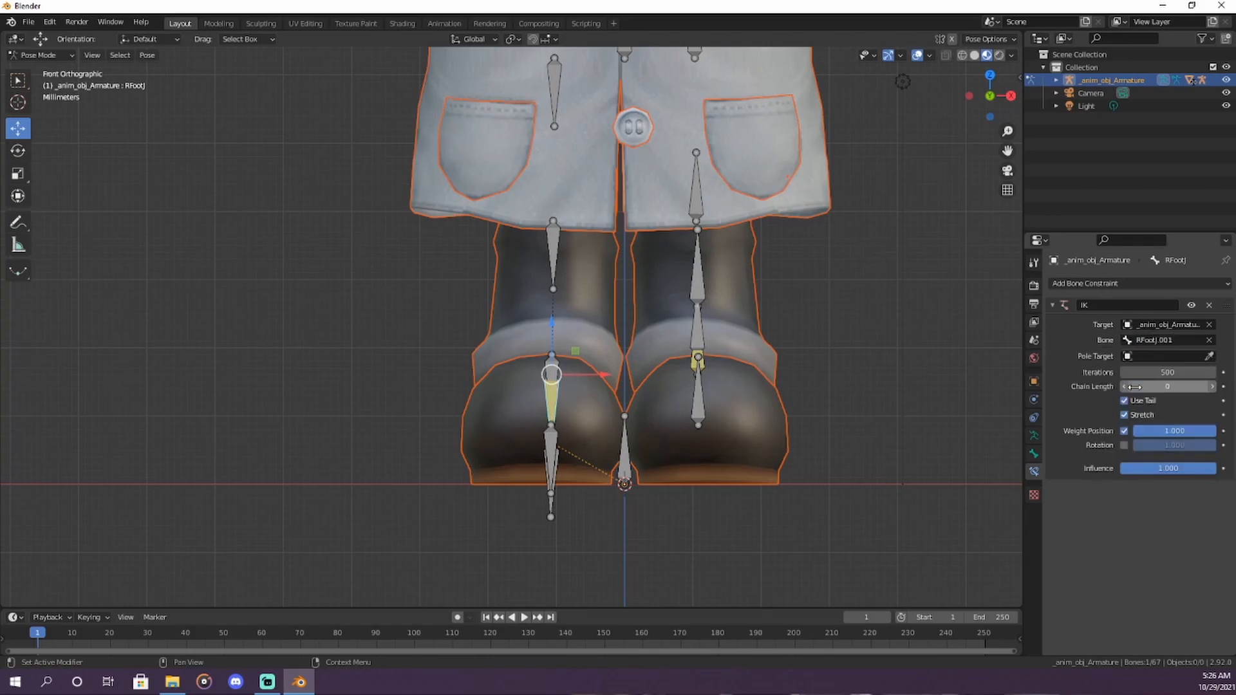
pyautogui.click(1214, 387)
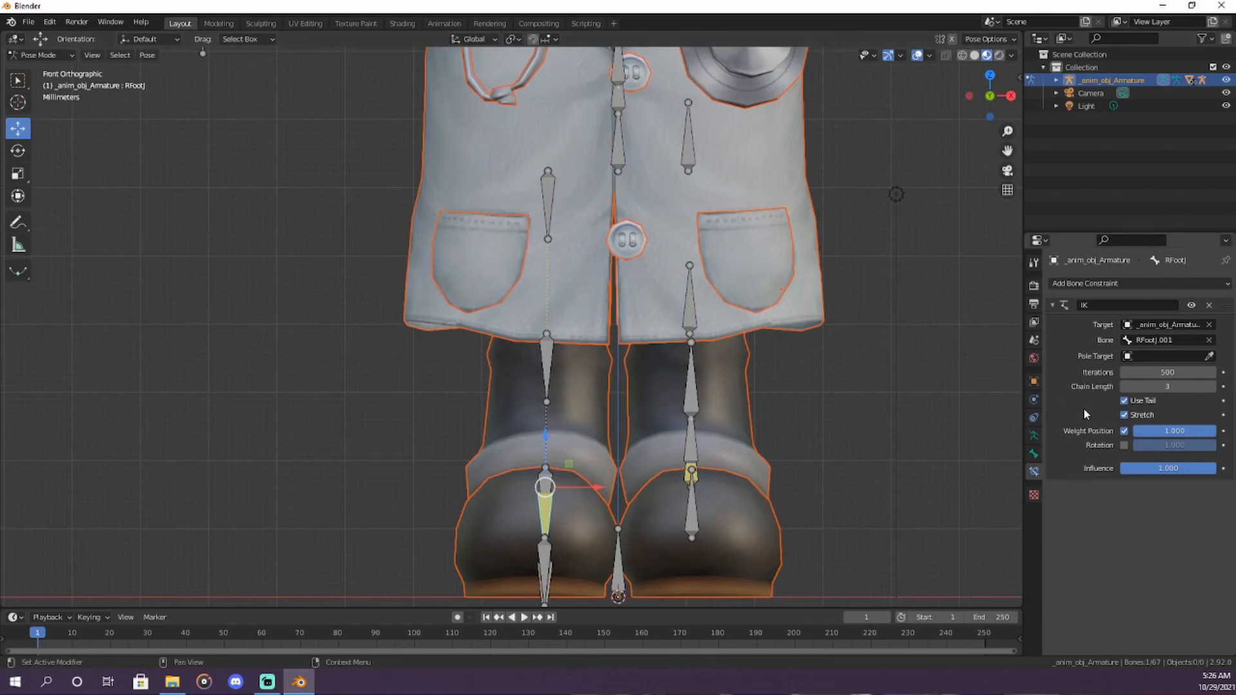
pyautogui.click(1125, 445)
# Step: Add an Inverse Kinematics bone constraint to the left hand bone LHandN
pyautogui.keyDown('shift'); pyautogui.moveTo(750, 226); pyautogui.dragTo(609, 372, button='middle'); pyautogui.keyUp('shift')
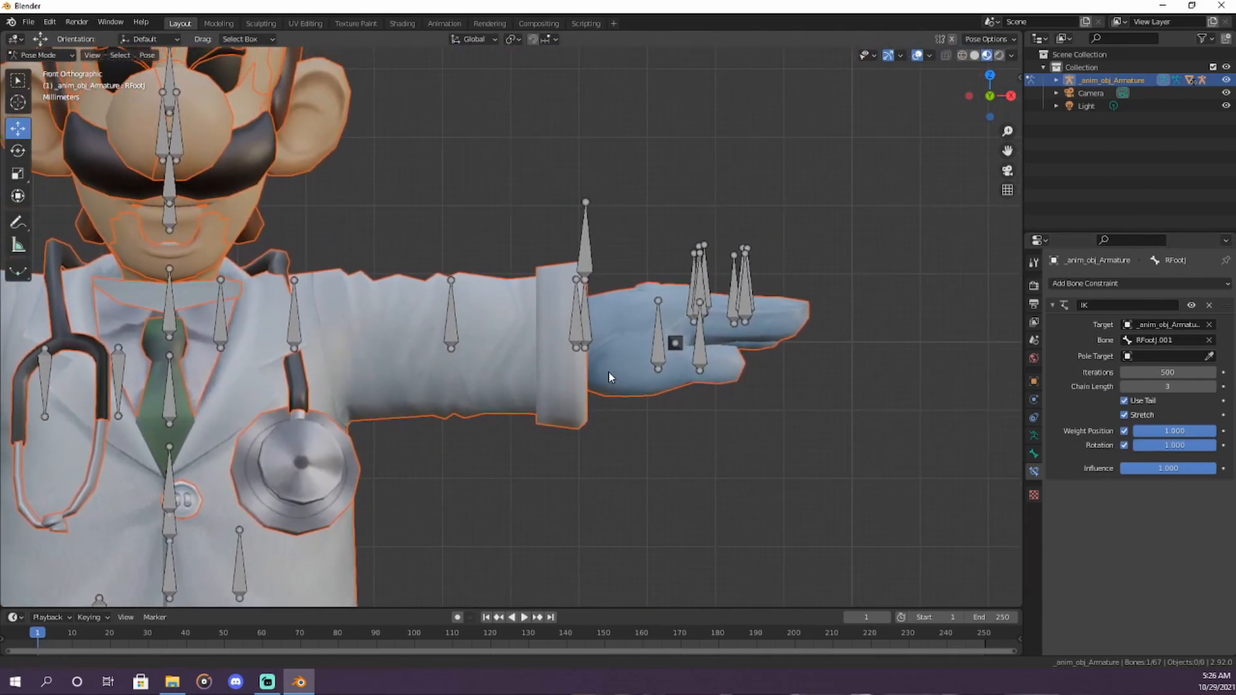
pyautogui.click(583, 319)
pyautogui.click(1159, 283)
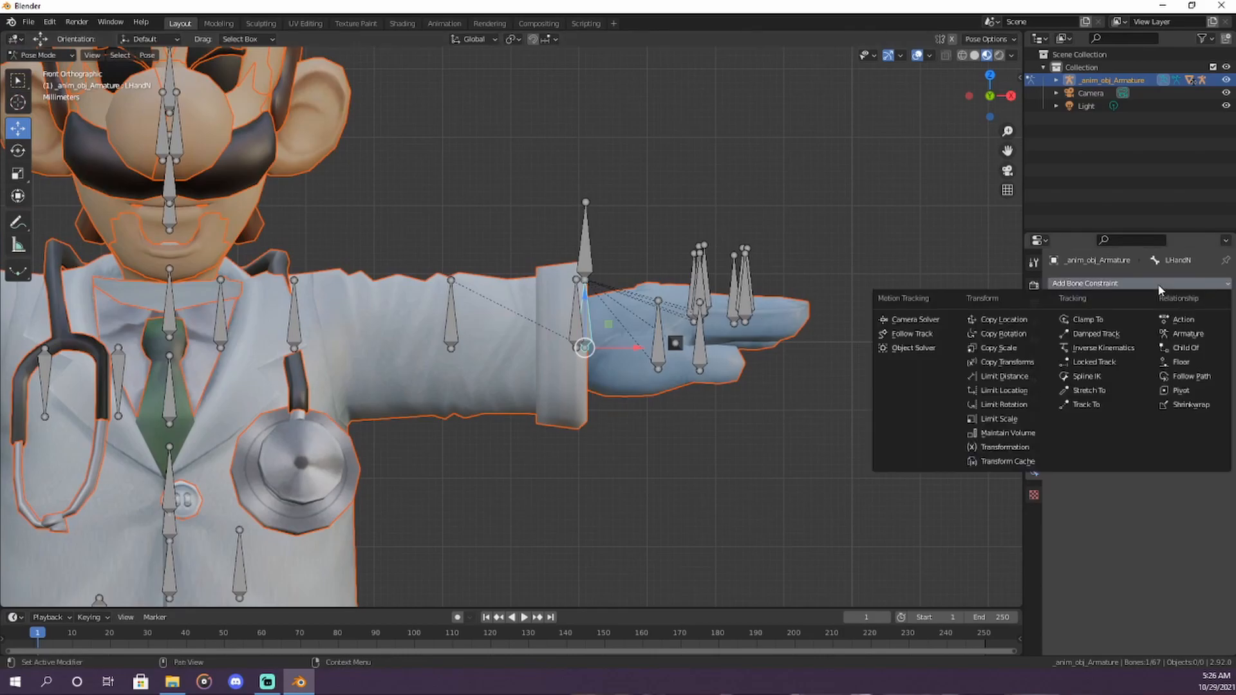
pyautogui.click(1103, 348)
# Step: Target LHandN's IK constraint at bone LHandN.001 of _anim_obj_Armature and set its chain length to 3
pyautogui.click(1159, 325)
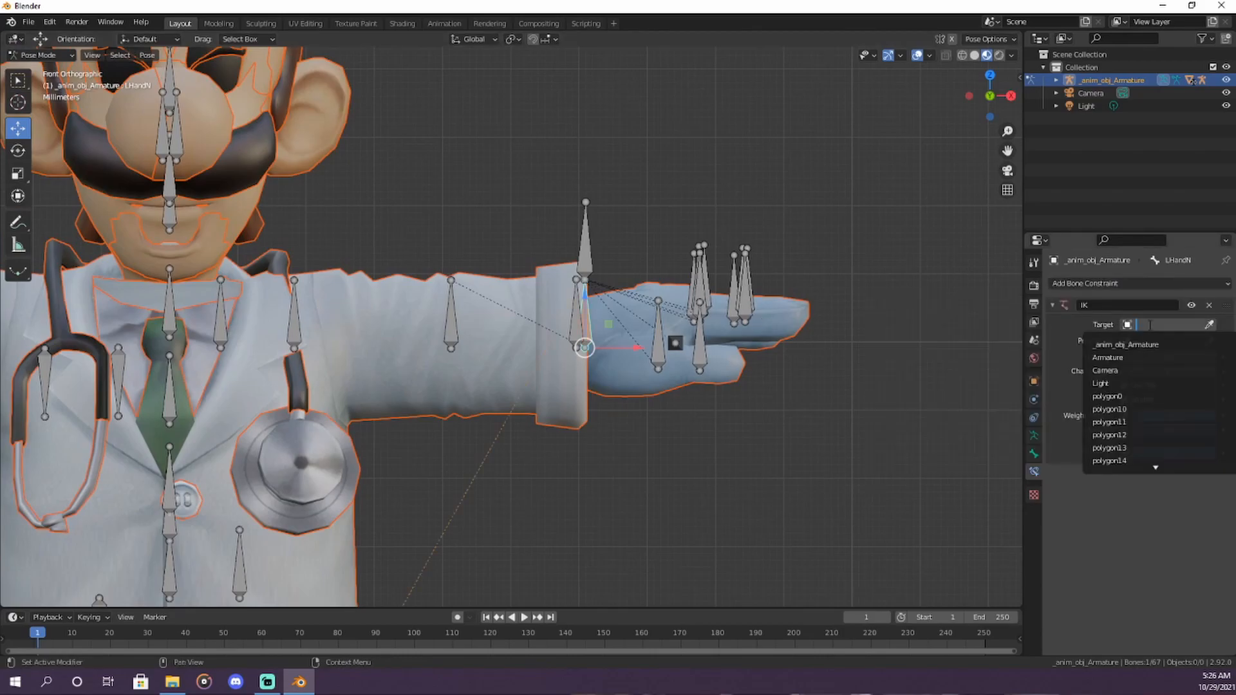
pyautogui.click(1157, 345)
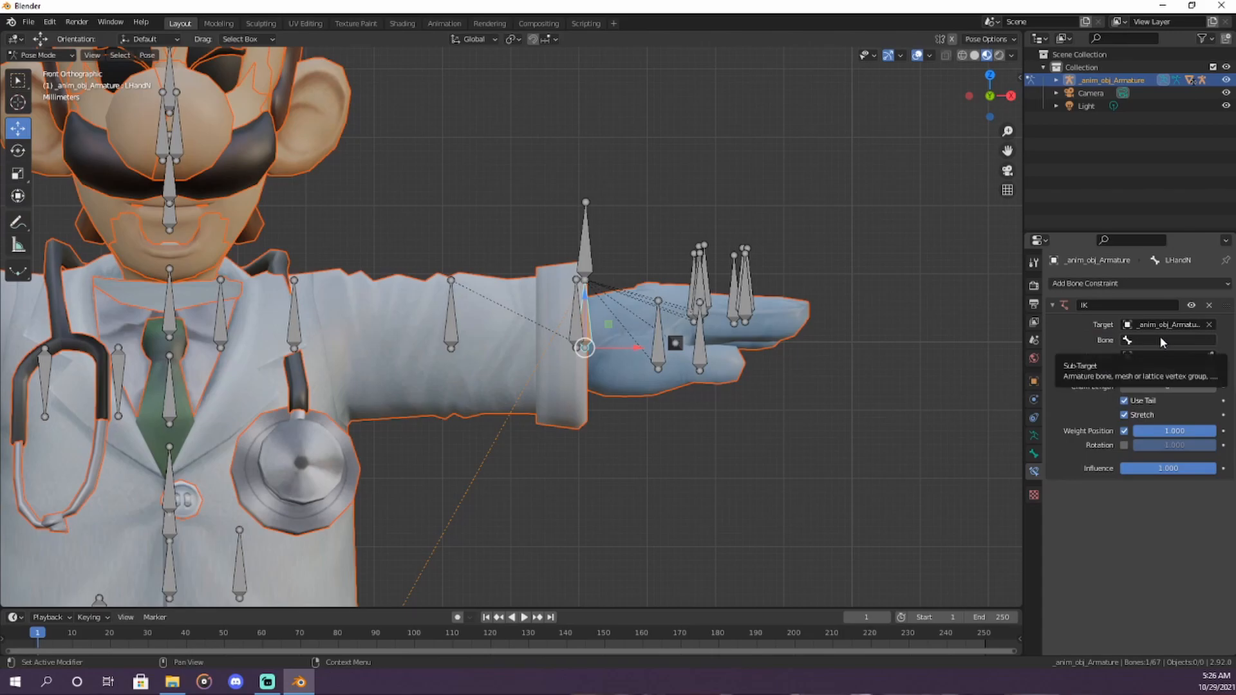
pyautogui.click(1162, 340)
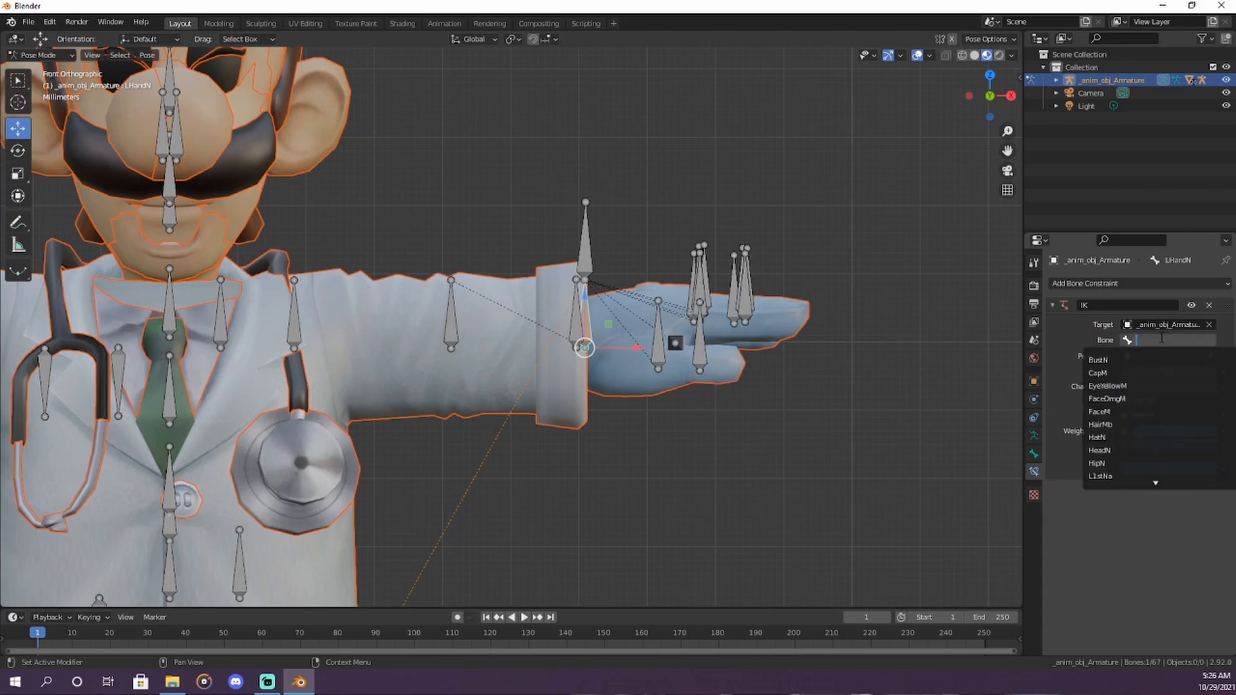
pyautogui.write('lha')
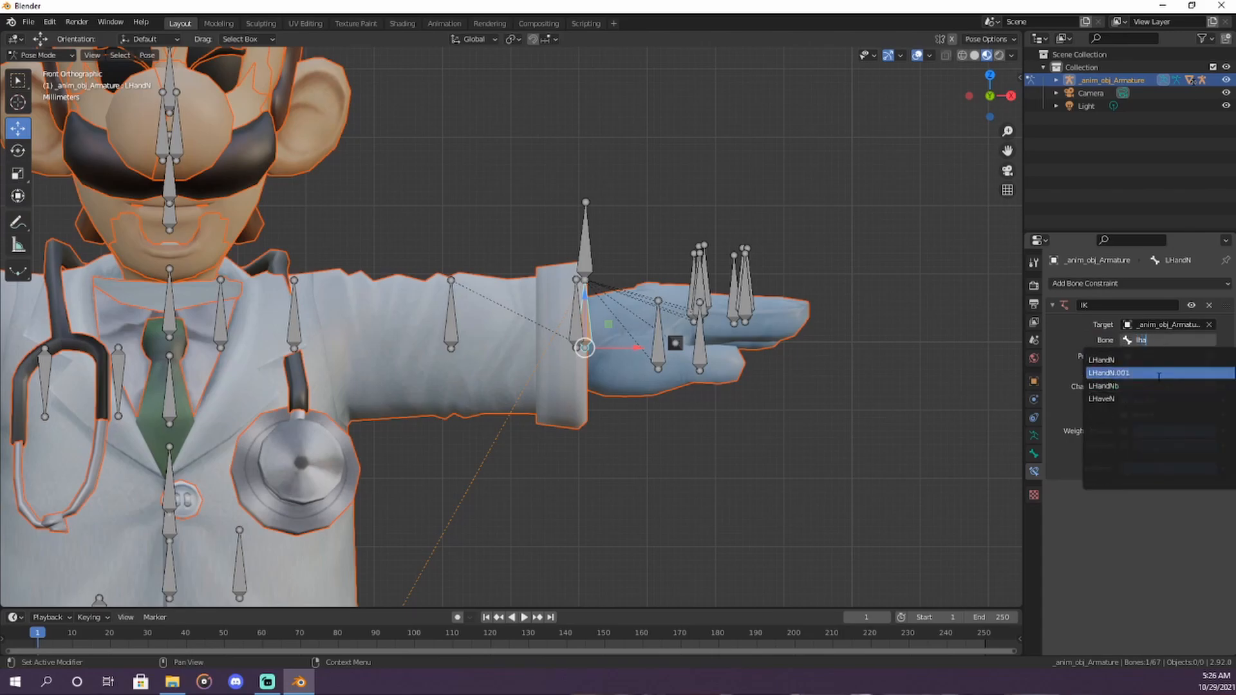
pyautogui.click(1156, 374)
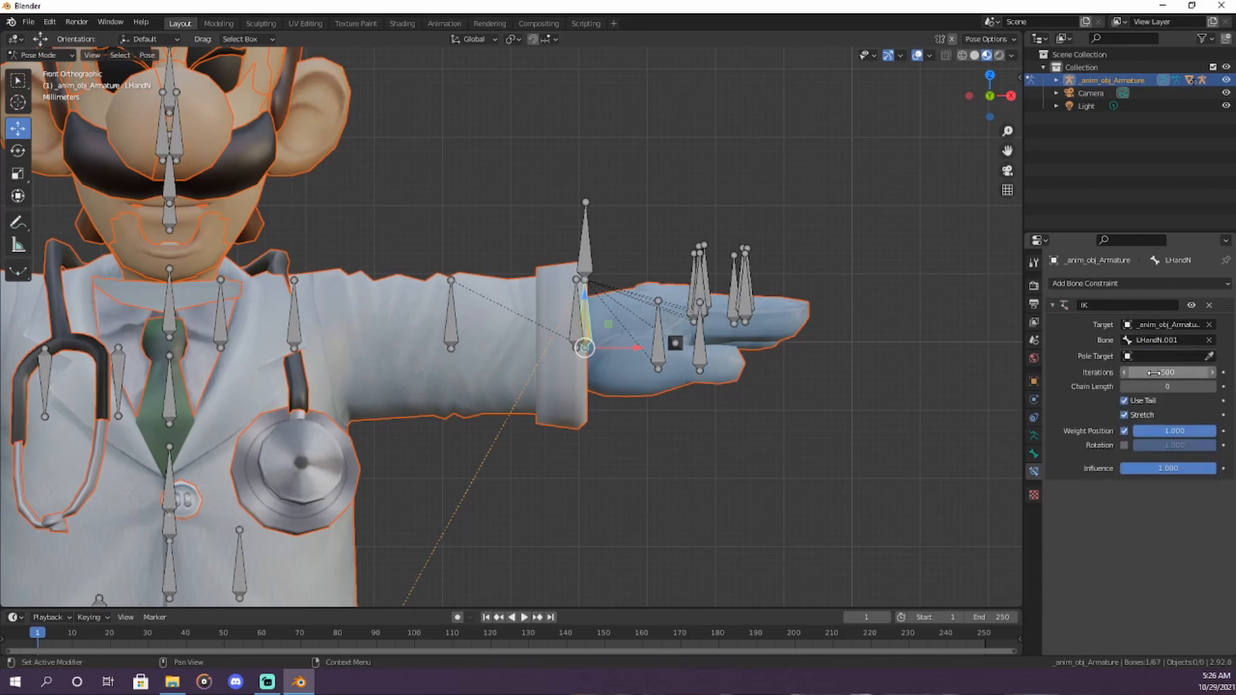
pyautogui.click(1215, 387)
pyautogui.click(1215, 387)
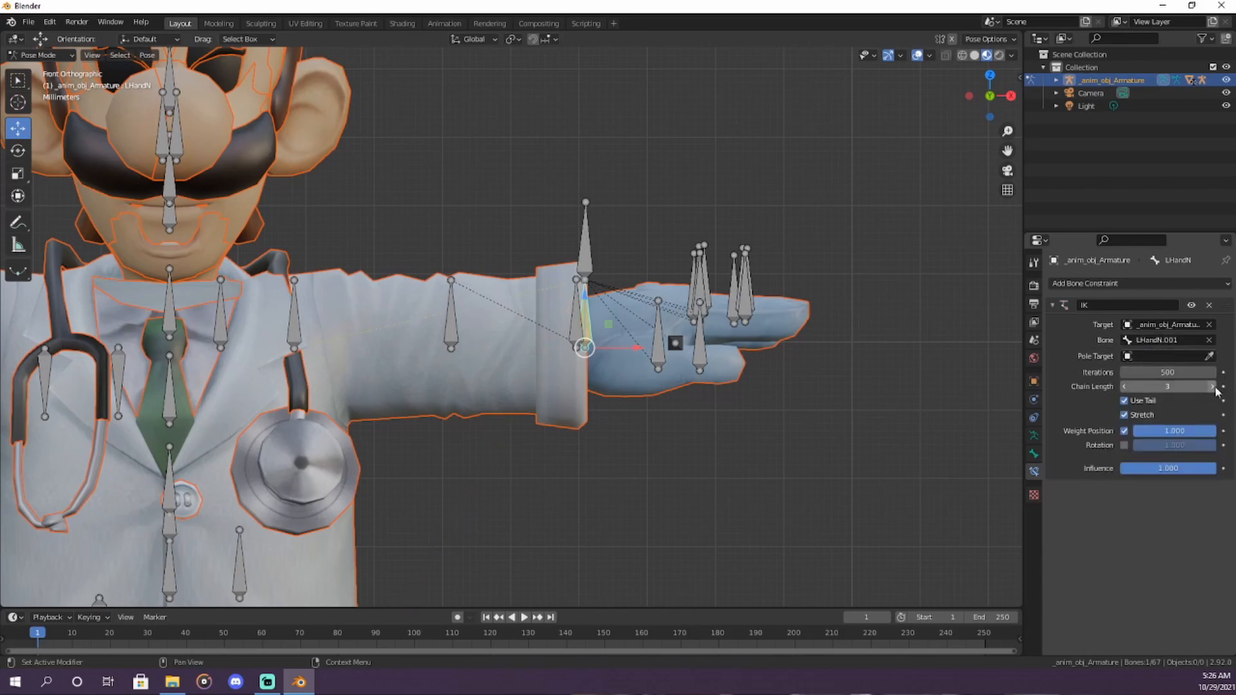
# Step: Check the left shoulder bones LShoulderJ and LShoulderN, and enable the rotation weight on LHandN's IK constraint
pyautogui.keyDown('shift'); pyautogui.moveTo(301, 311); pyautogui.dragTo(568, 331, button='middle'); pyautogui.keyUp('shift')
pyautogui.scroll(2, 554, 331)
pyautogui.click(599, 353)
pyautogui.click(595, 362)
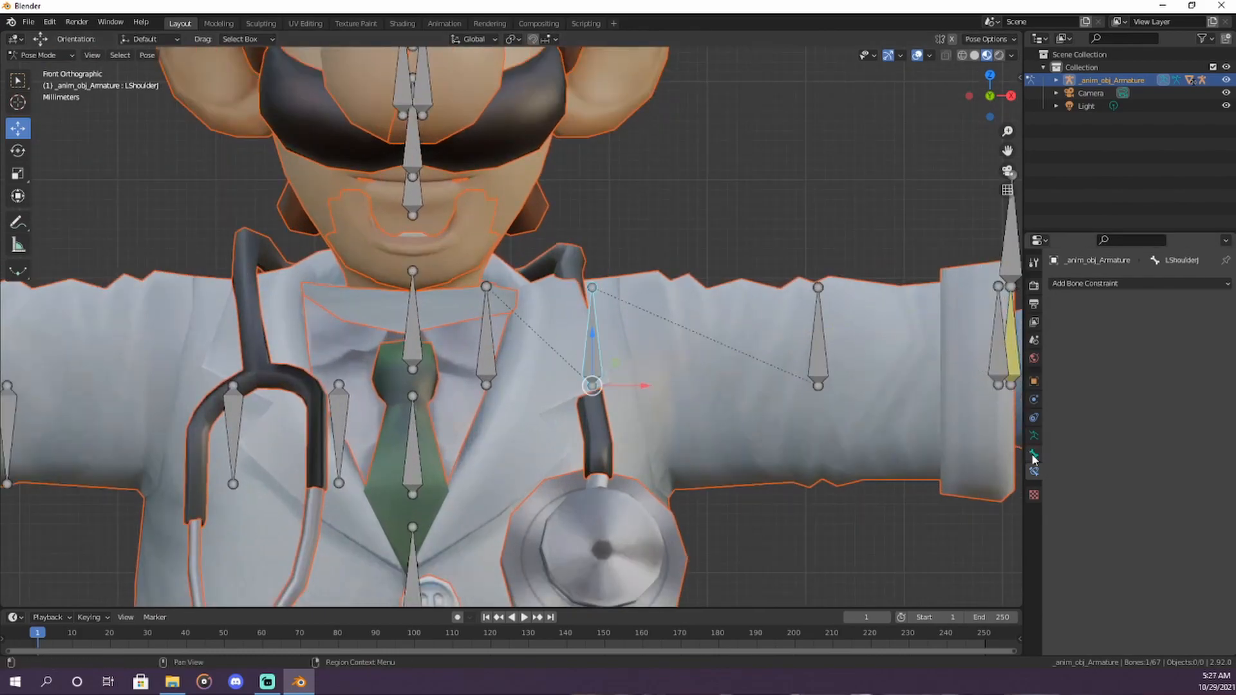
pyautogui.click(505, 351)
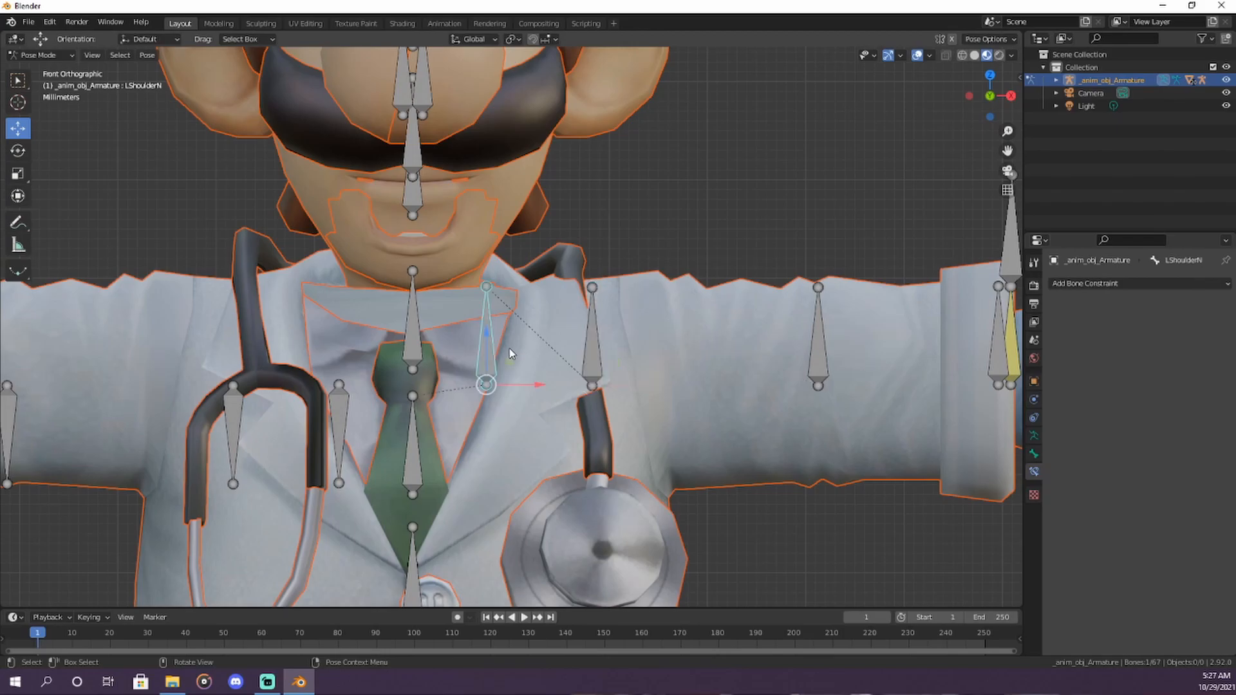
pyautogui.keyDown('shift'); pyautogui.moveTo(827, 363); pyautogui.dragTo(528, 337, button='middle'); pyautogui.keyUp('shift')
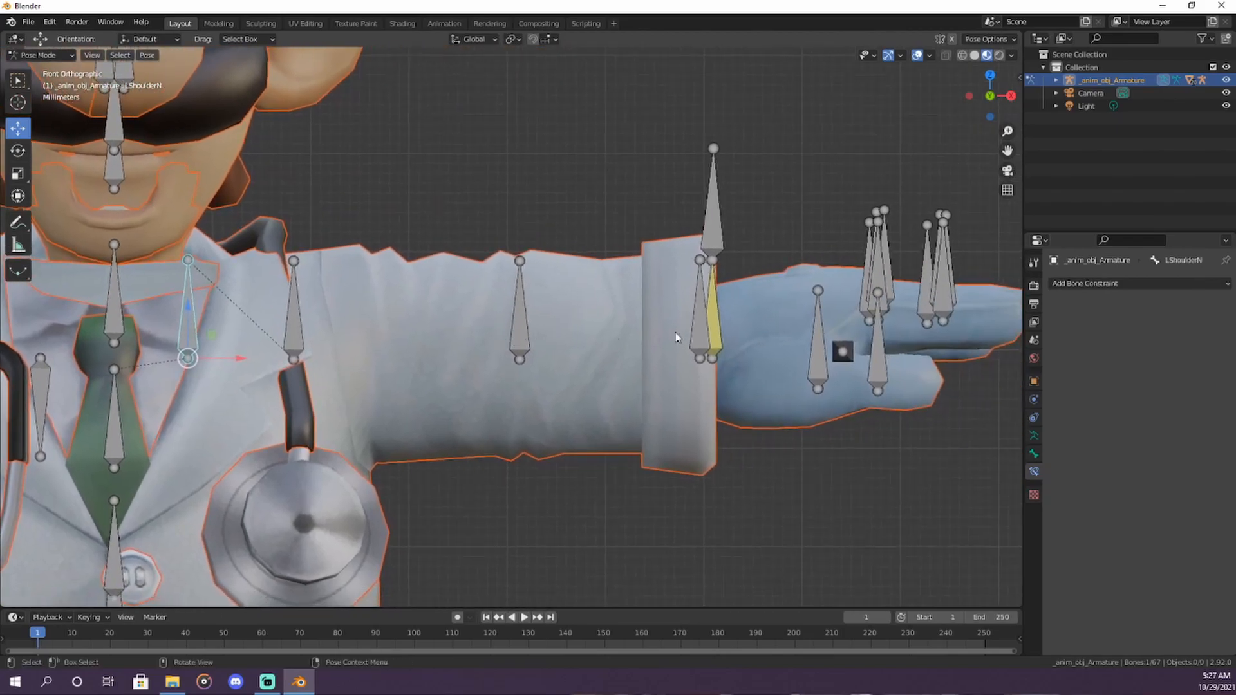
pyautogui.click(718, 318)
pyautogui.keyDown('shift'); pyautogui.moveTo(802, 338); pyautogui.dragTo(651, 330, button='middle'); pyautogui.keyUp('shift')
pyautogui.click(1130, 445)
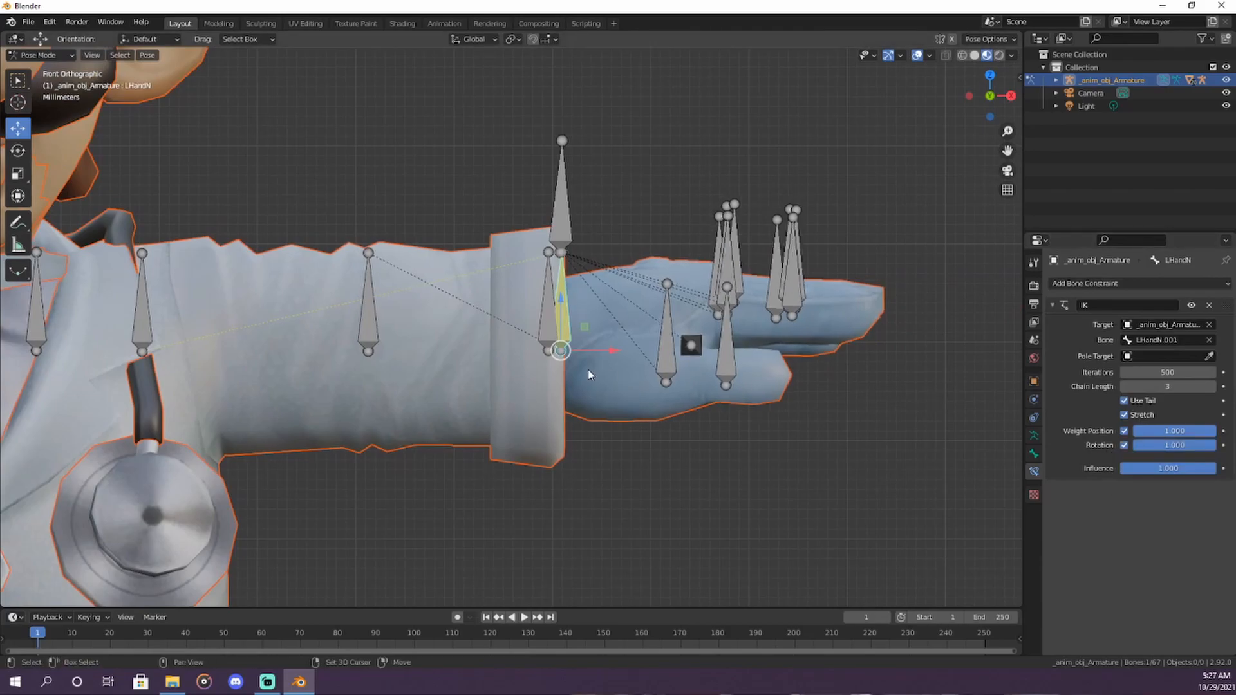
# Step: Add an Inverse Kinematics bone constraint to the right hand bone RHandN
pyautogui.keyDown('shift'); pyautogui.moveTo(265, 349); pyautogui.dragTo(332, 314, button='middle'); pyautogui.keyUp('shift')
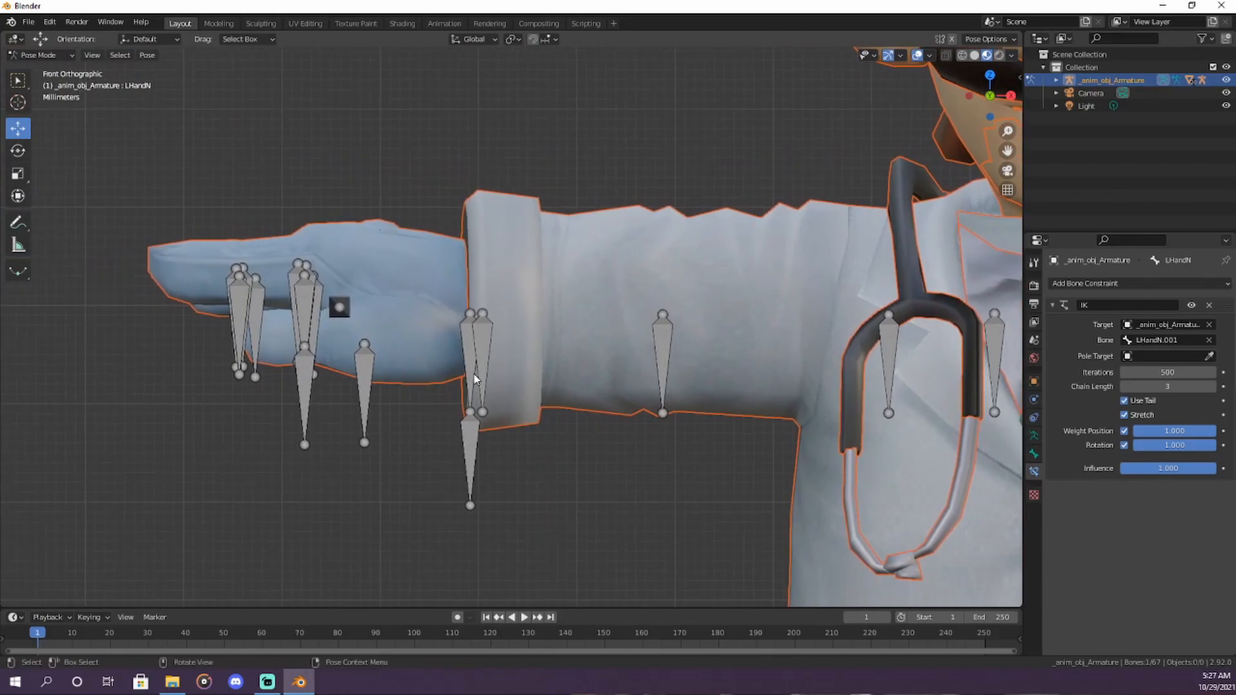
pyautogui.click(488, 362)
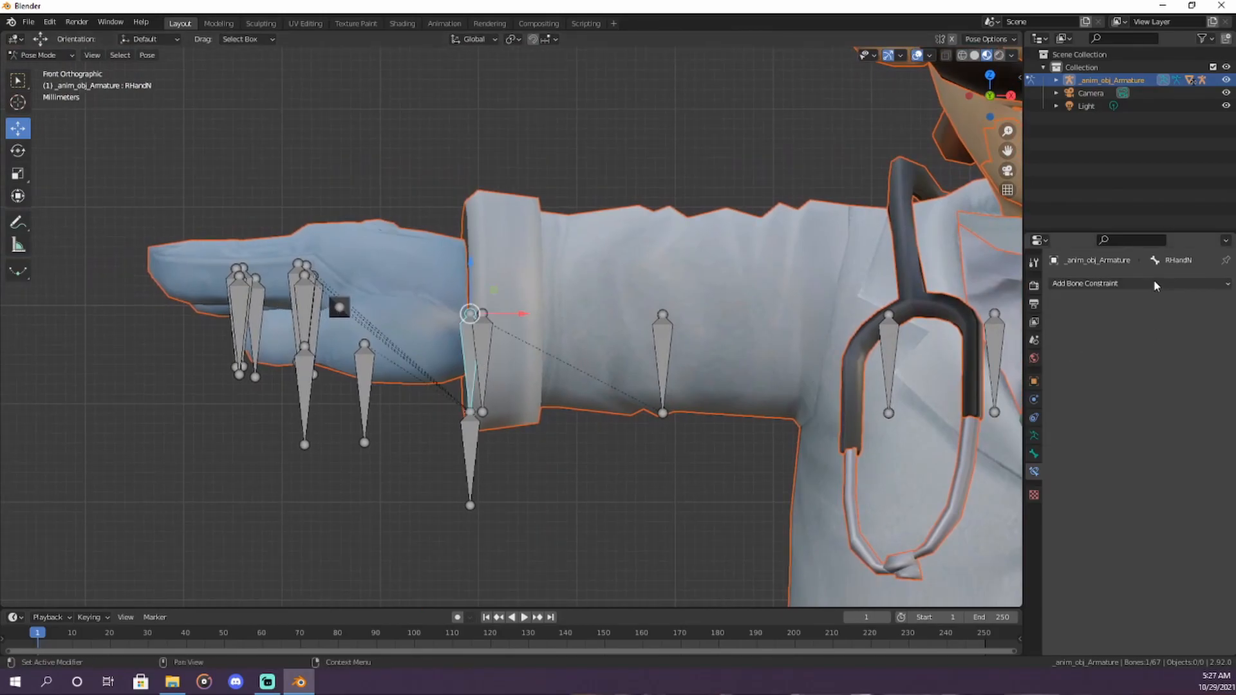
pyautogui.click(1094, 283)
pyautogui.click(1129, 348)
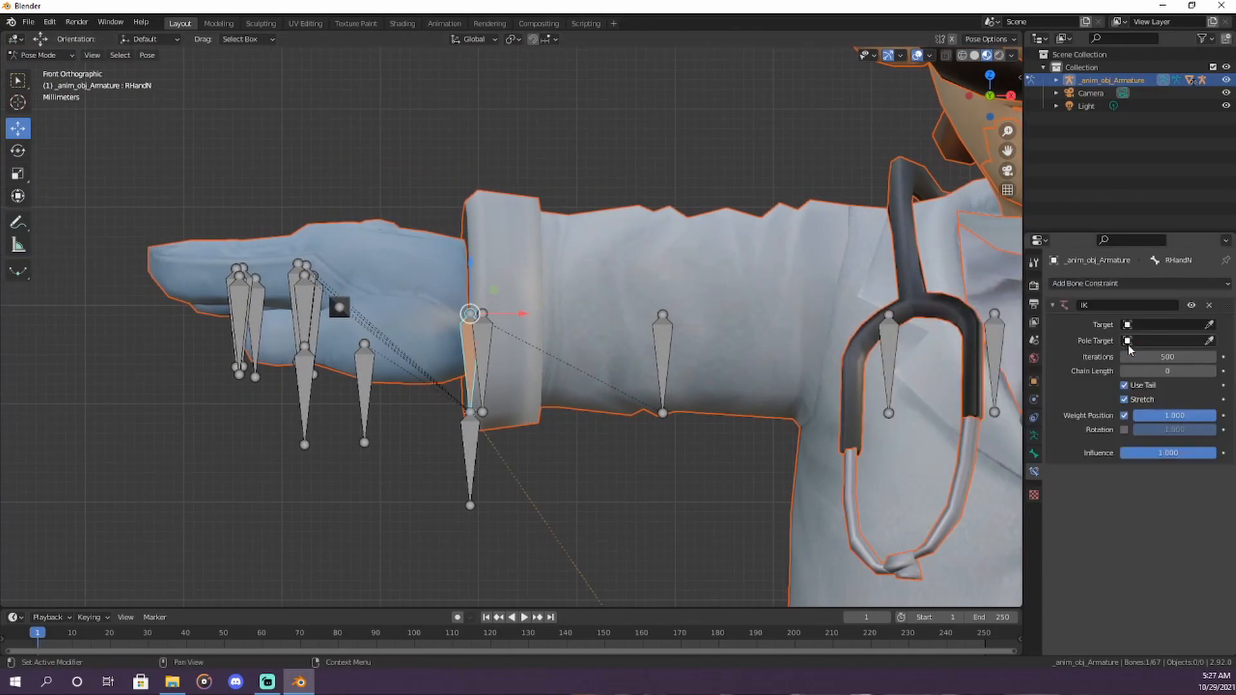
# Step: Set the right hand IK constraint's target to _anim_obj_Armature and its target bone to RHandN.001
pyautogui.click(1167, 326)
pyautogui.click(1162, 346)
pyautogui.click(1162, 341)
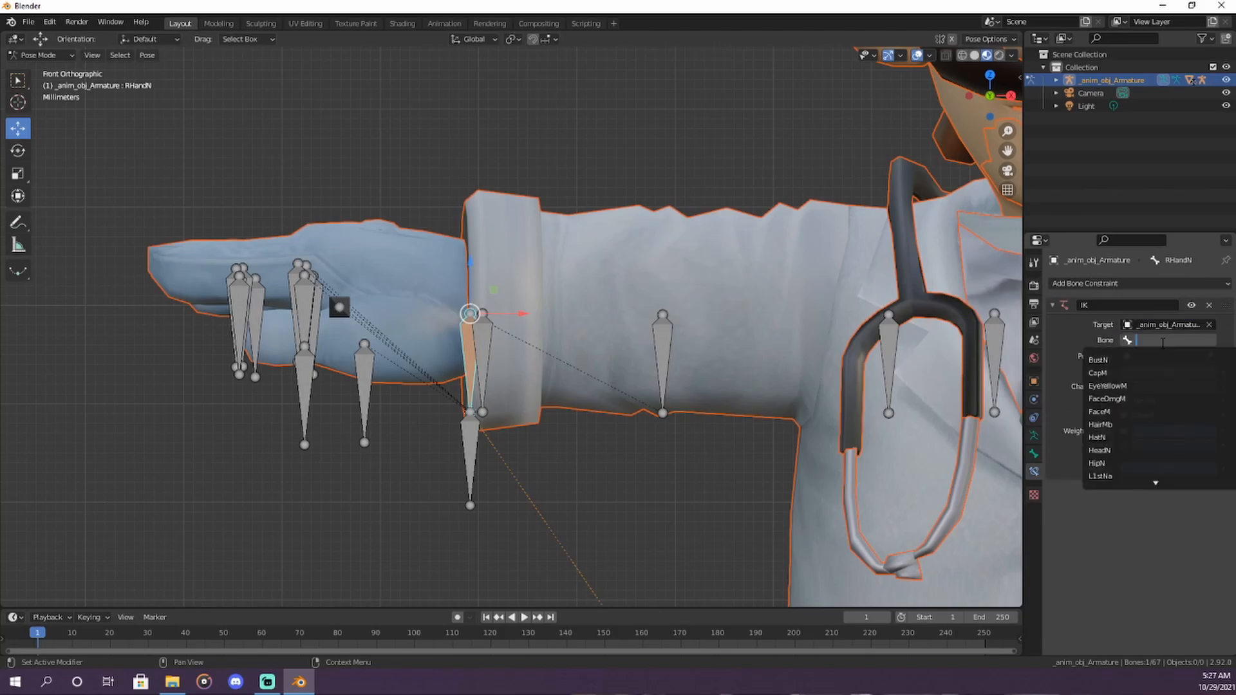
pyautogui.write('rha')
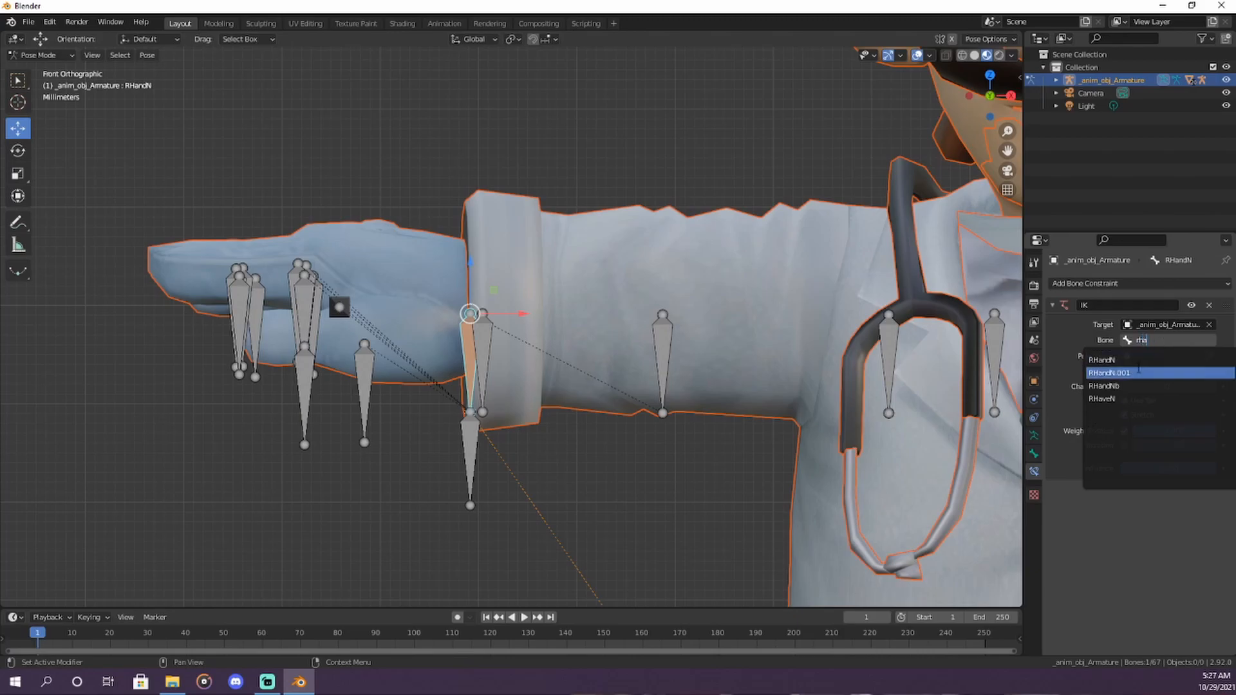
pyautogui.click(1139, 371)
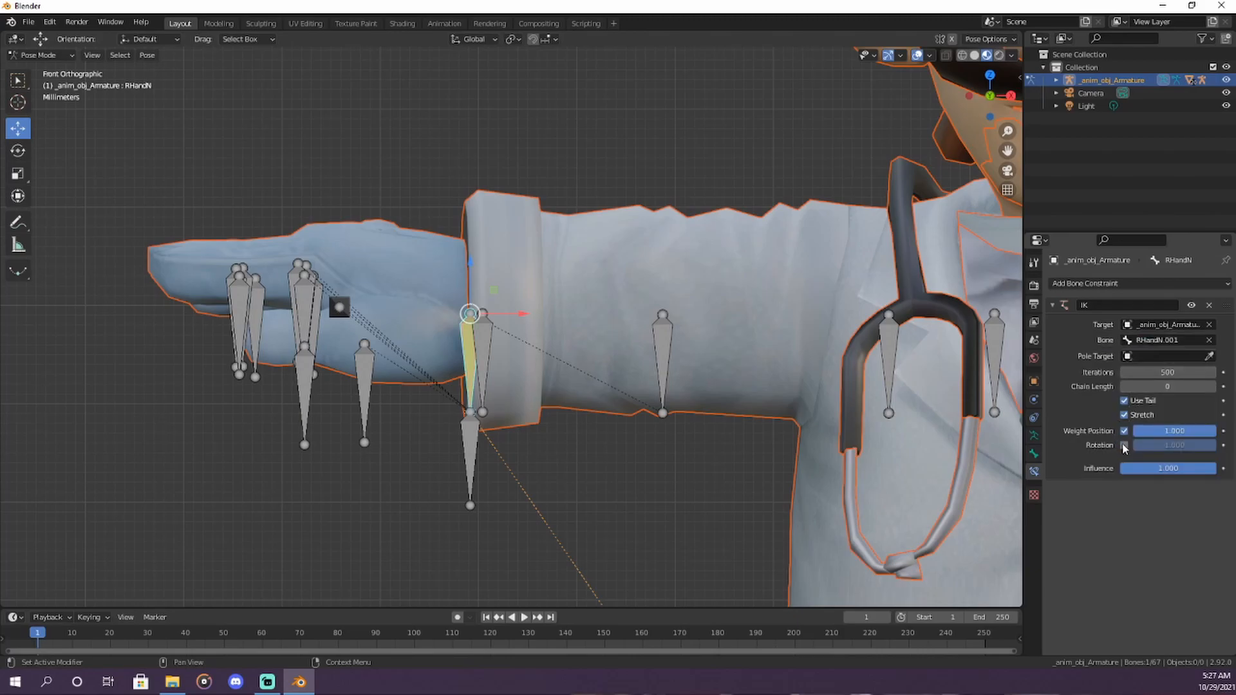
# Step: Set the right hand IK constraint's chain length to 3 and enable its rotation weight
pyautogui.click(1214, 387)
pyautogui.click(1213, 387)
pyautogui.click(1213, 387)
pyautogui.scroll(-6, 1002, 375)
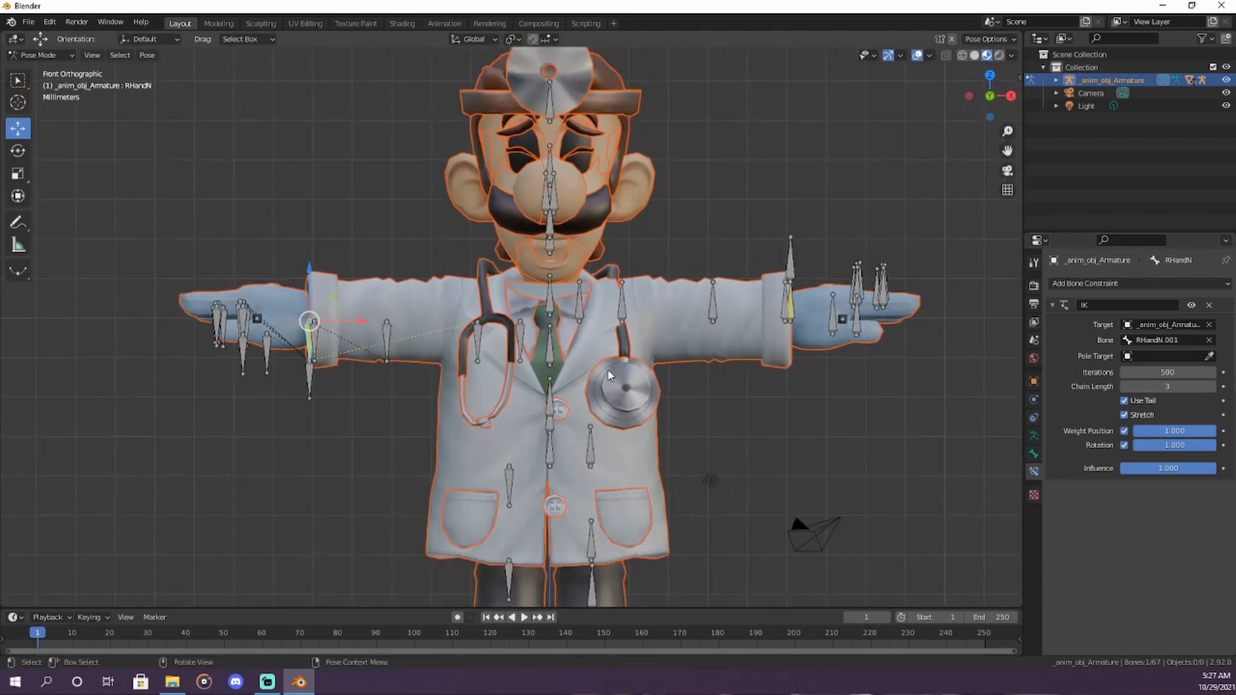
pyautogui.keyDown('shift'); pyautogui.moveTo(787, 479); pyautogui.dragTo(796, 449, button='middle'); pyautogui.keyUp('shift')
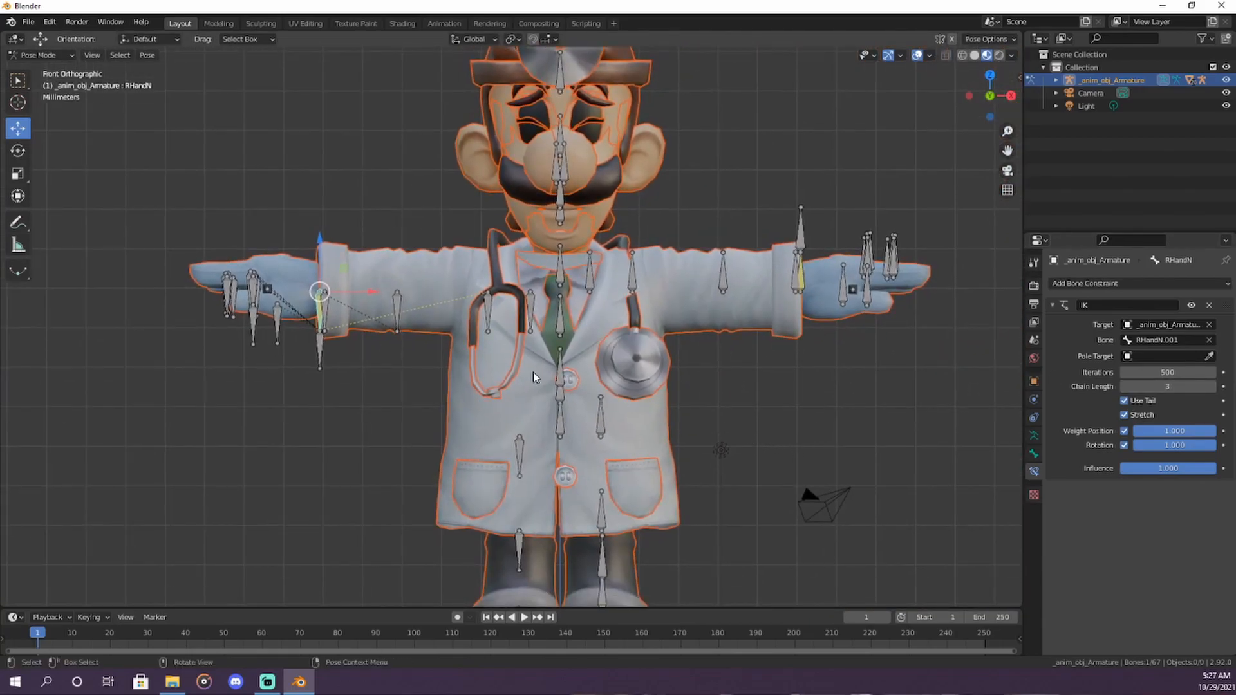
# Step: Test the right arm's IK by trial-moving the control bone RHandN.001 and trial-rotating the shoulder bone RShoulderJ
pyautogui.click(321, 350)
pyautogui.press('g')
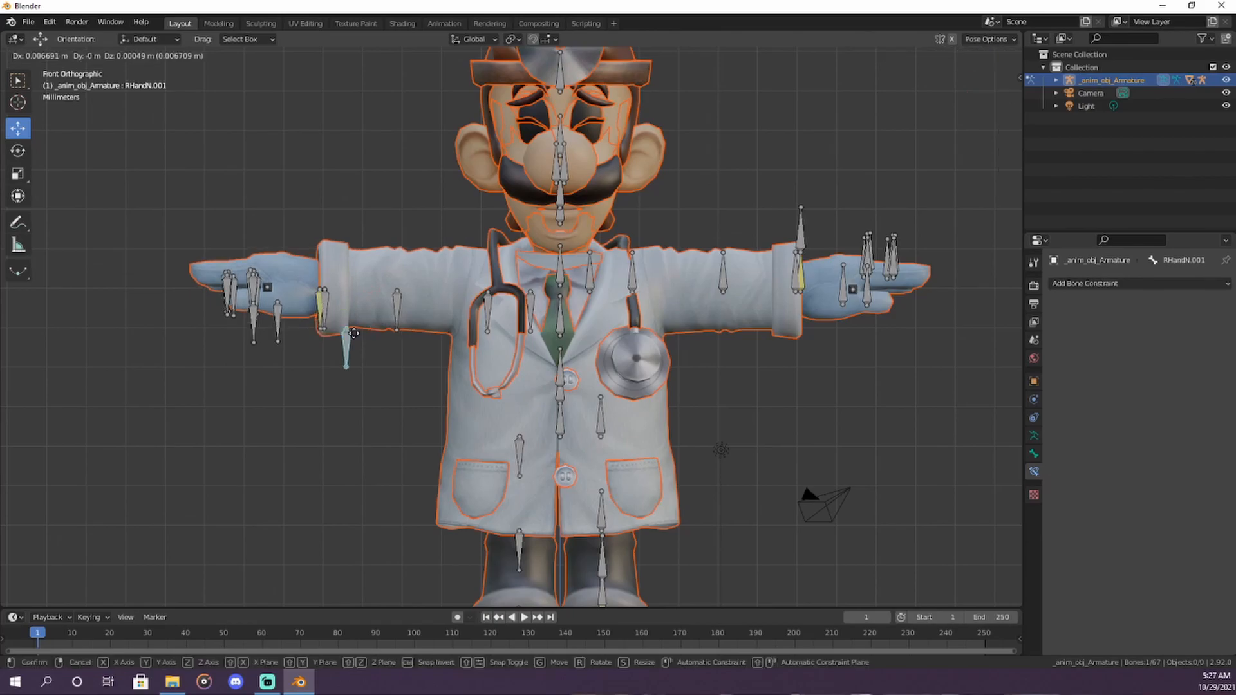
pyautogui.rightClick(426, 316)
pyautogui.click(489, 311)
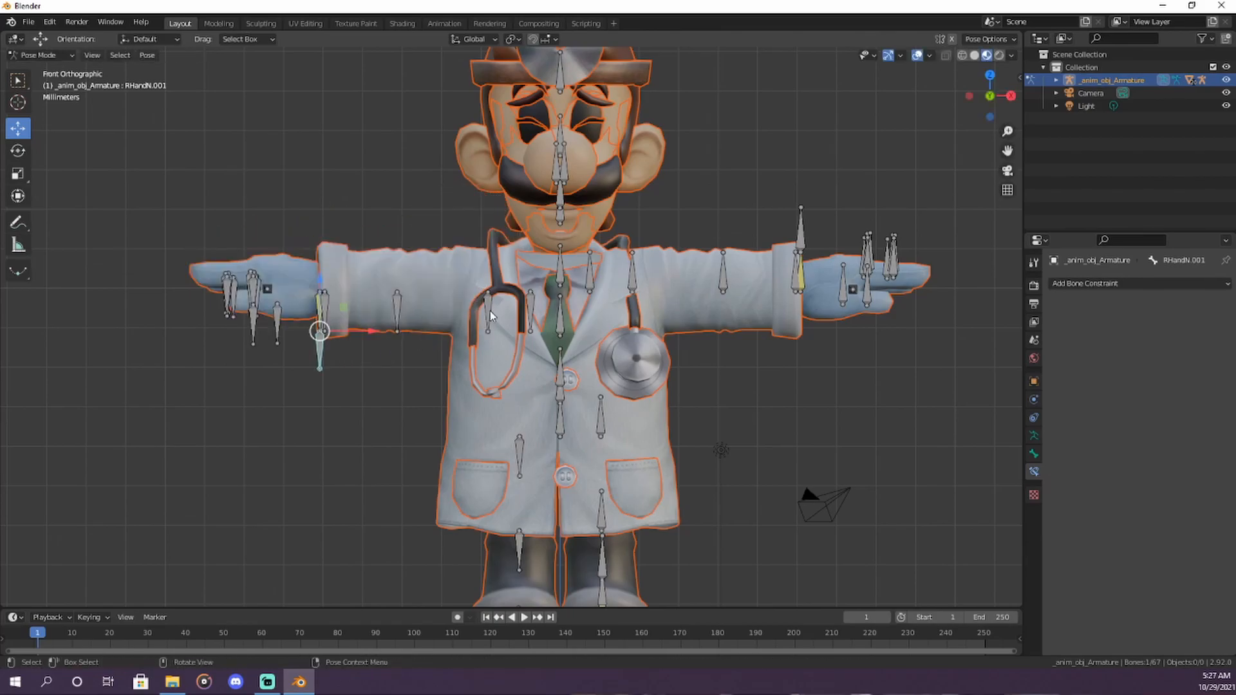
pyautogui.click(25, 154)
pyautogui.moveTo(530, 253); pyautogui.dragTo(535, 278)
pyautogui.rightClick(532, 260)
pyautogui.rightClick(535, 278)
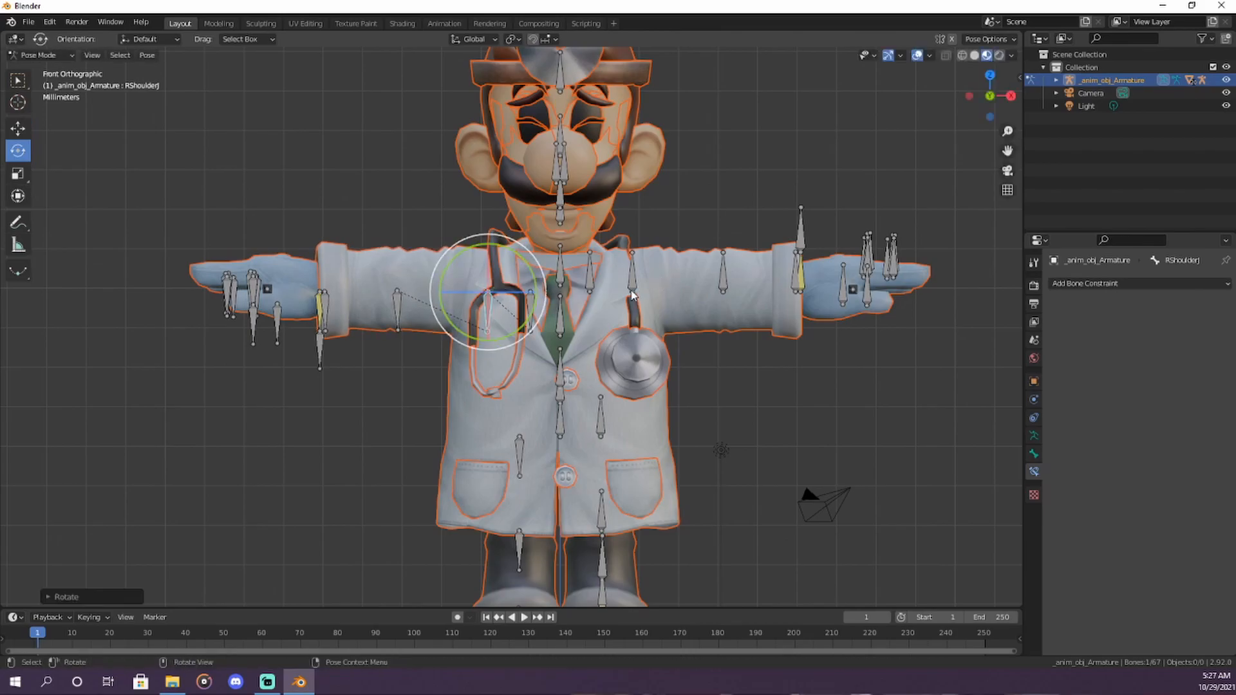
# Step: Try rotating the left shoulder bone LShoulderJ to test its chain, and undo the change
pyautogui.click(633, 293)
pyautogui.moveTo(665, 257); pyautogui.dragTo(667, 257)
pyautogui.rightClick(667, 259)
pyautogui.scroll(-1, 689, 312)
pyautogui.scroll(-1, 689, 312)
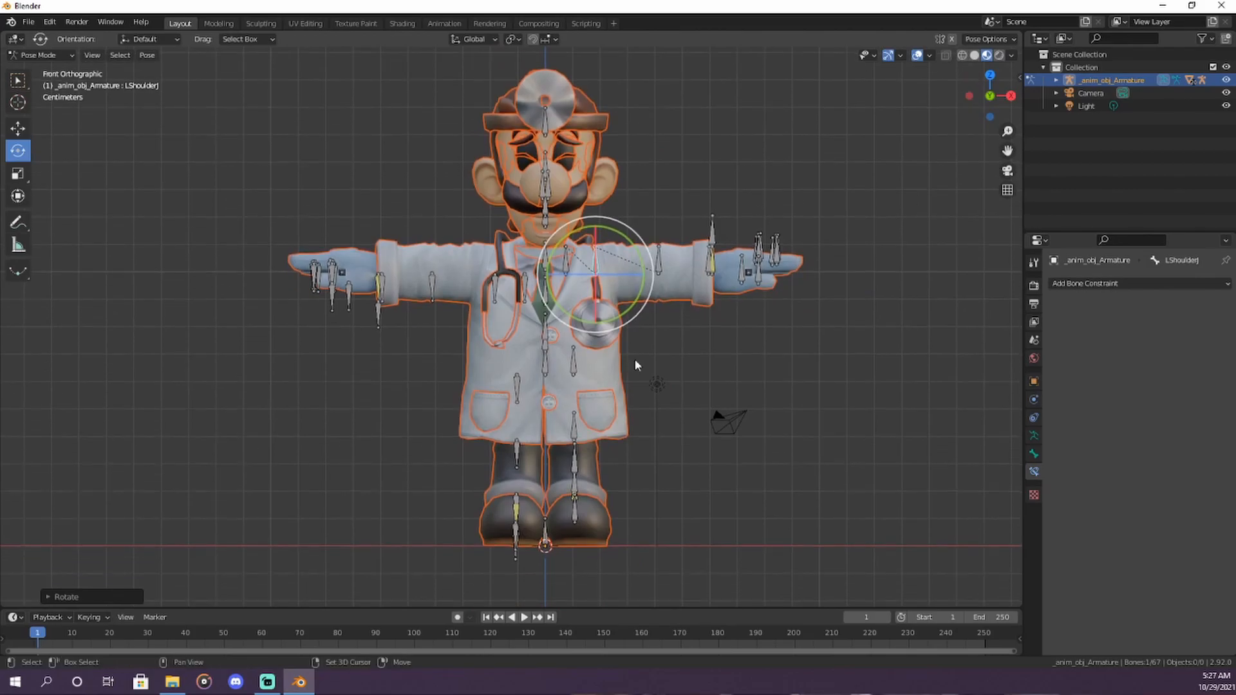
pyautogui.moveTo(529, 378); pyautogui.dragTo(536, 351)
pyautogui.hotkey('ctrl', 'z')
# Step: Trial-move the left hand control bone LHandN.001 and select the right foot control bone RFootJ.001
pyautogui.click(18, 129)
pyautogui.moveTo(707, 239); pyautogui.dragTo(672, 216)
pyautogui.rightClick(673, 216)
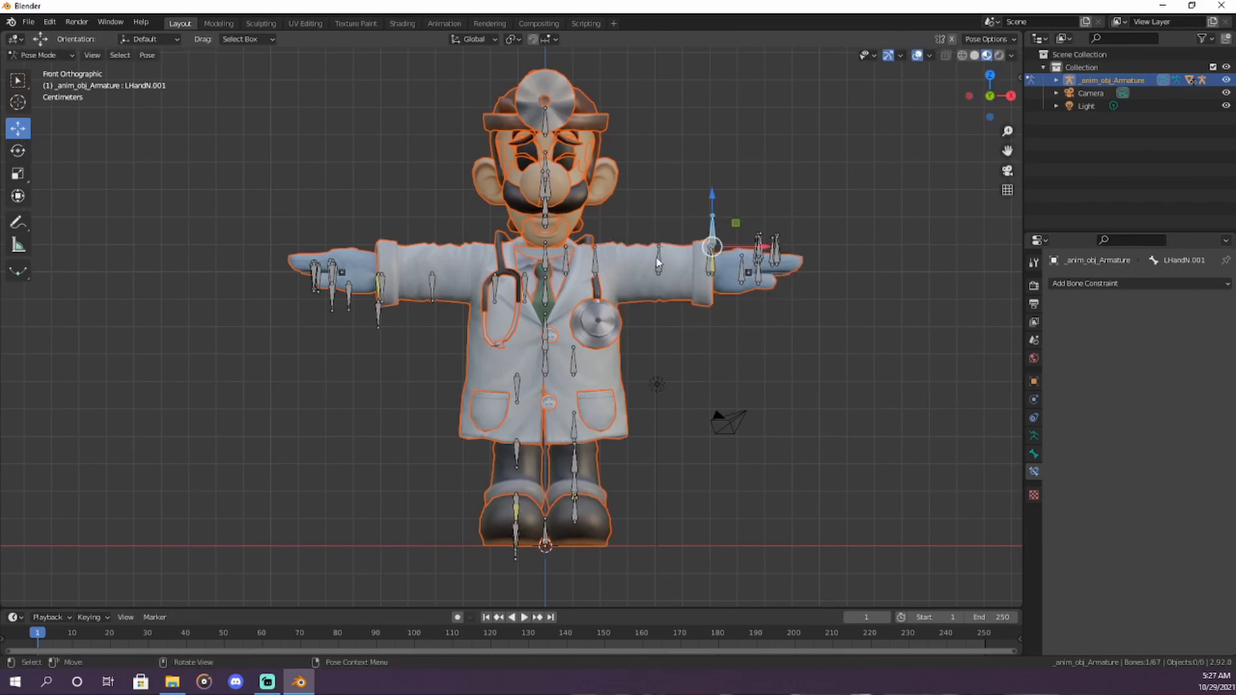
pyautogui.click(515, 529)
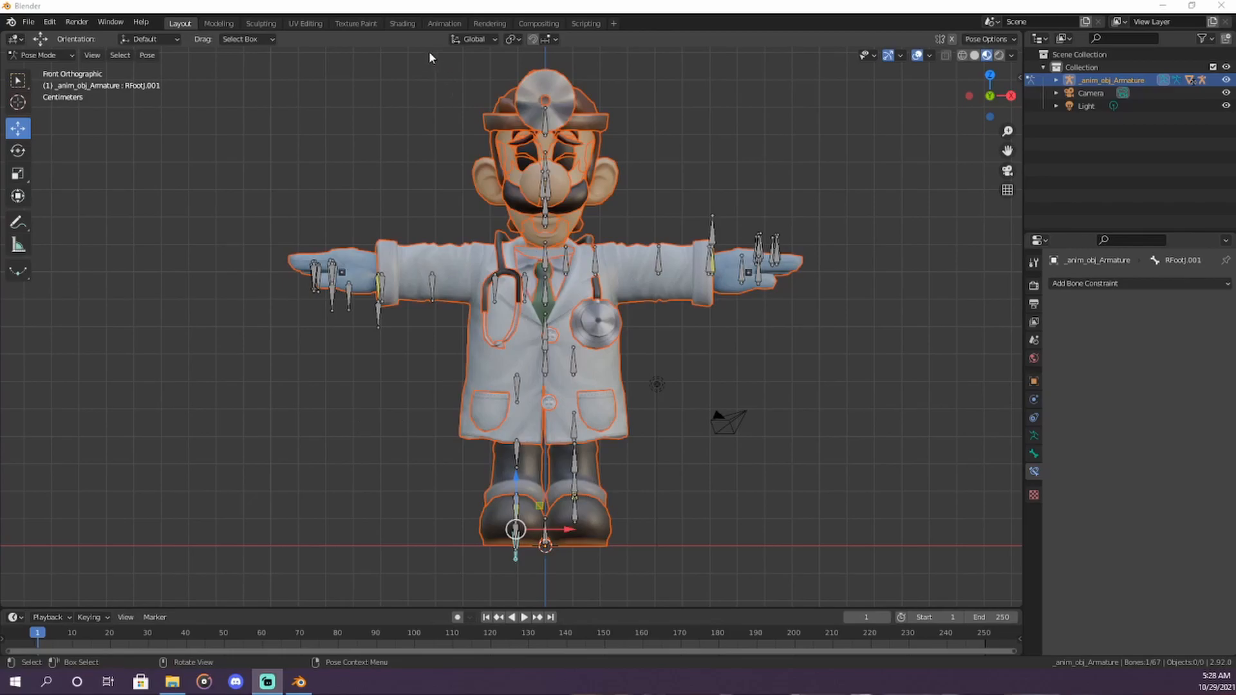
# Step: Switch to the Animation workspace and show the textured model in its main viewport with Material Preview shading
pyautogui.click(455, 27)
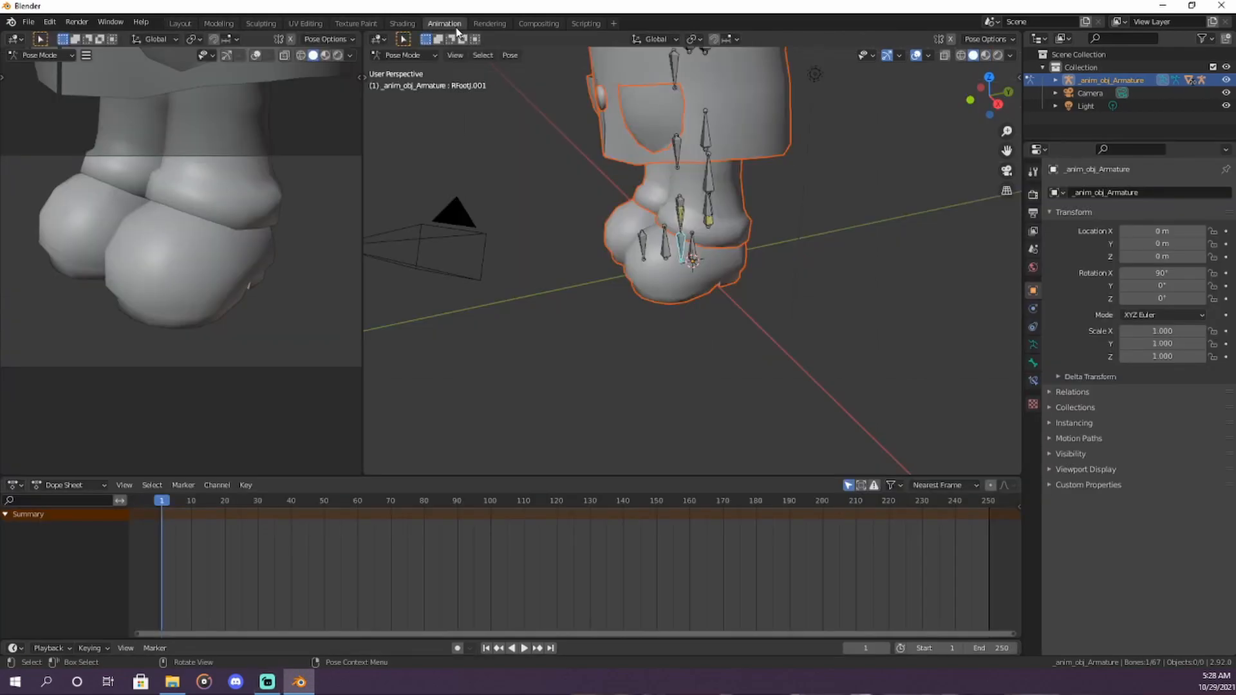
pyautogui.moveTo(543, 190); pyautogui.dragTo(638, 276, button='middle')
pyautogui.scroll(-1, 851, 145)
pyautogui.keyDown('shift'); pyautogui.moveTo(839, 188); pyautogui.dragTo(814, 288, button='middle'); pyautogui.keyUp('shift')
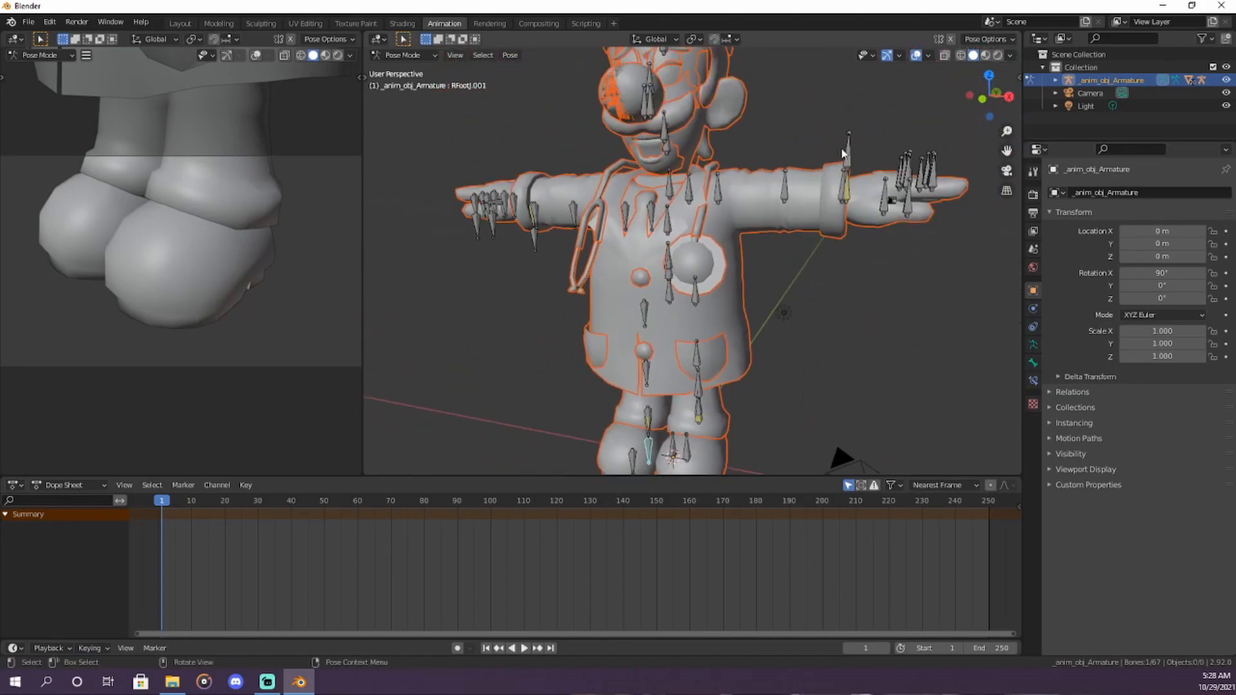
pyautogui.keyDown('shift'); pyautogui.moveTo(777, 163); pyautogui.dragTo(787, 242, button='middle'); pyautogui.keyUp('shift')
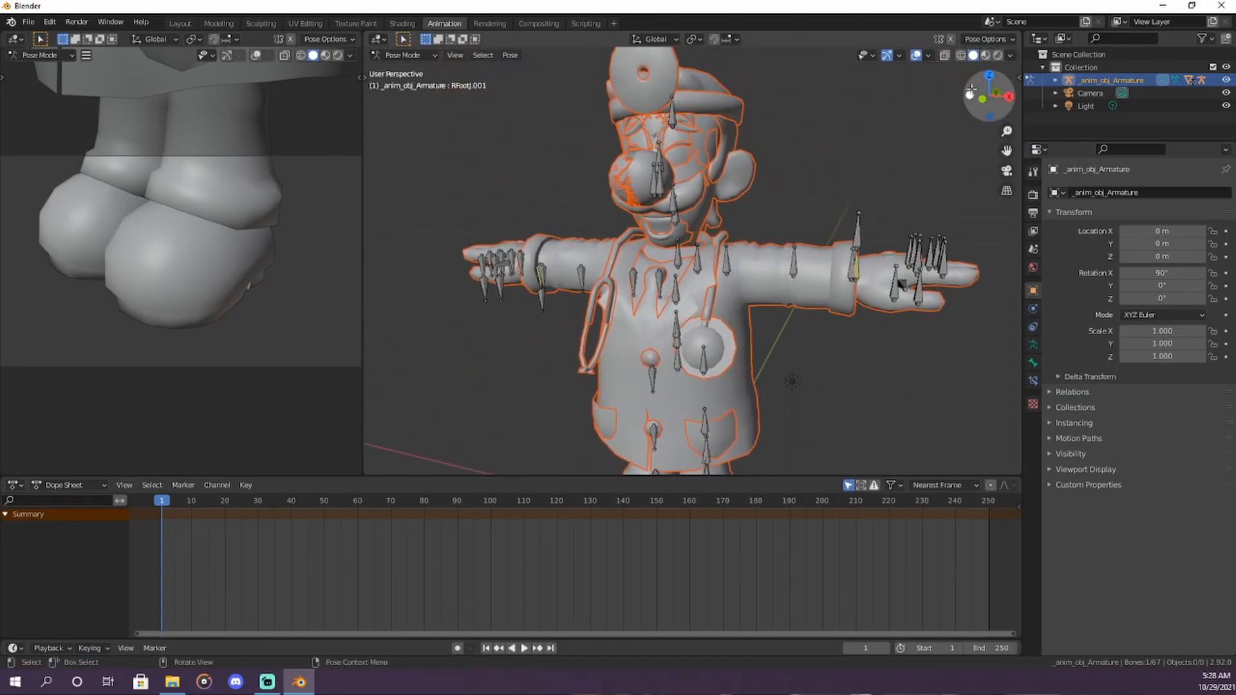
pyautogui.click(987, 58)
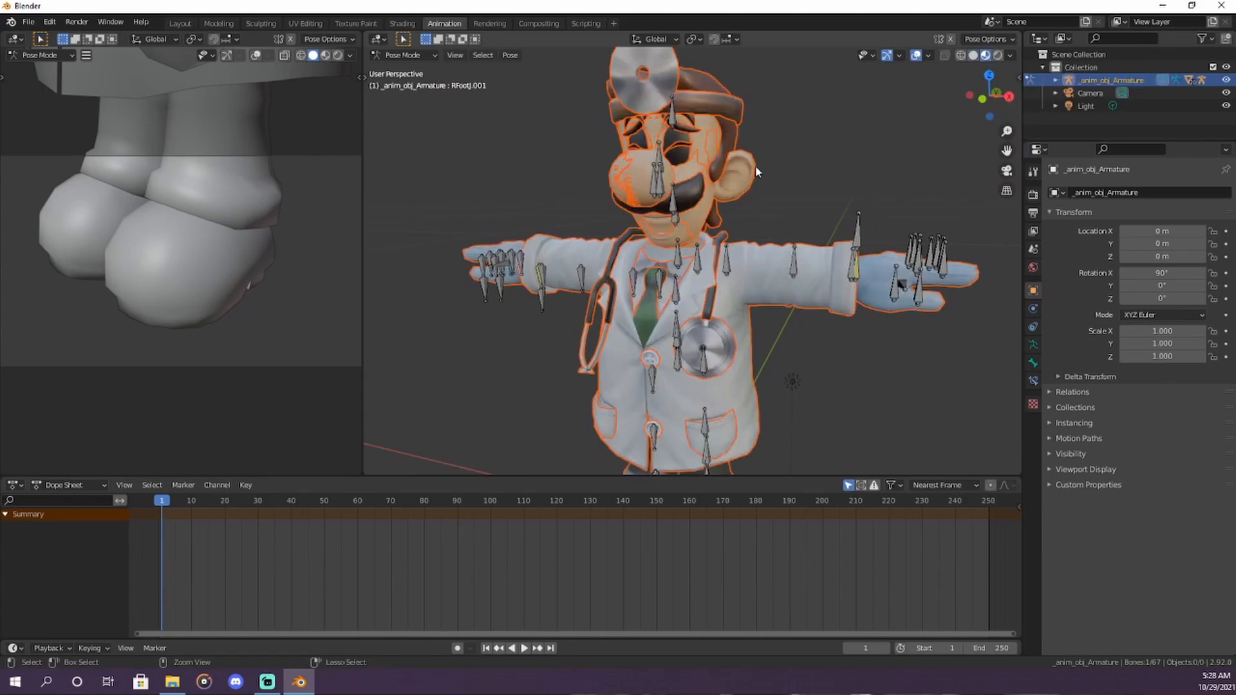
# Step: Show the whole model in the main viewport from the left in orthographic view
pyautogui.press('ctrl+KP_3')
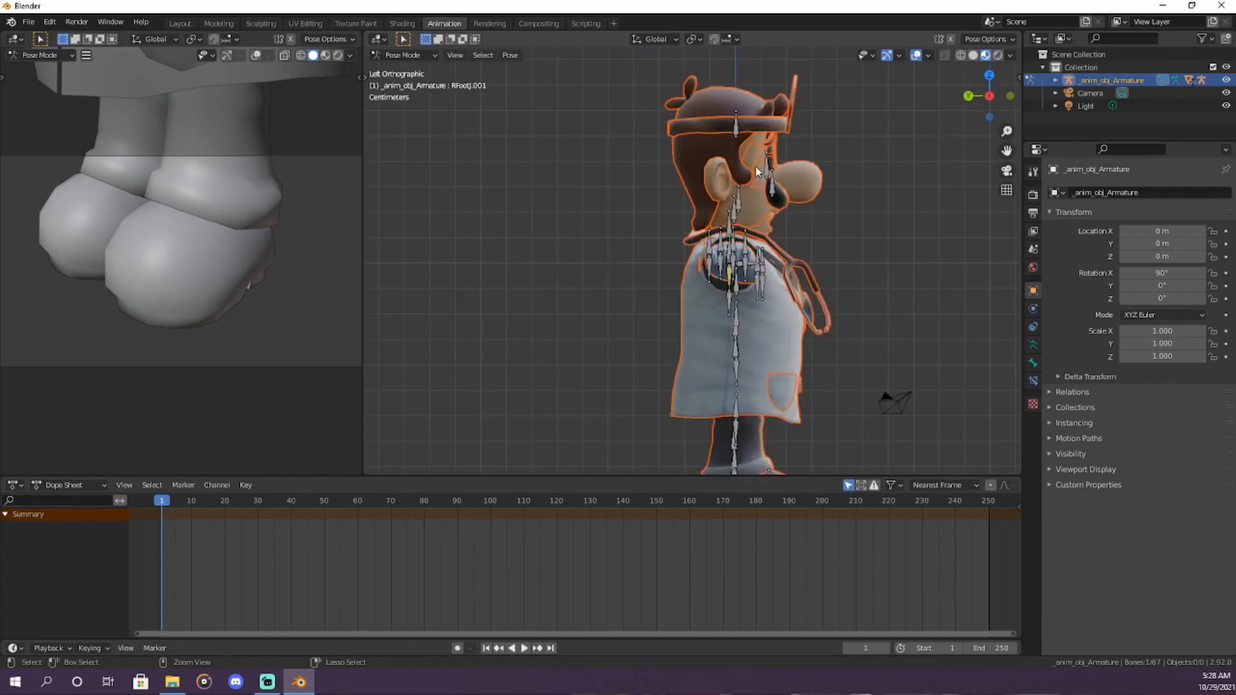
pyautogui.scroll(-1, 798, 269)
pyautogui.keyDown('shift'); pyautogui.moveTo(914, 328); pyautogui.dragTo(797, 269, button='middle'); pyautogui.keyUp('shift')
pyautogui.keyDown('shift'); pyautogui.moveTo(612, 352); pyautogui.dragTo(636, 364, button='middle'); pyautogui.keyUp('shift')
pyautogui.scroll(-1, 642, 346)
# Step: Reduce the height of the Dope Sheet area and split the camera viewport into two stacked areas
pyautogui.moveTo(424, 476); pyautogui.dragTo(360, 519)
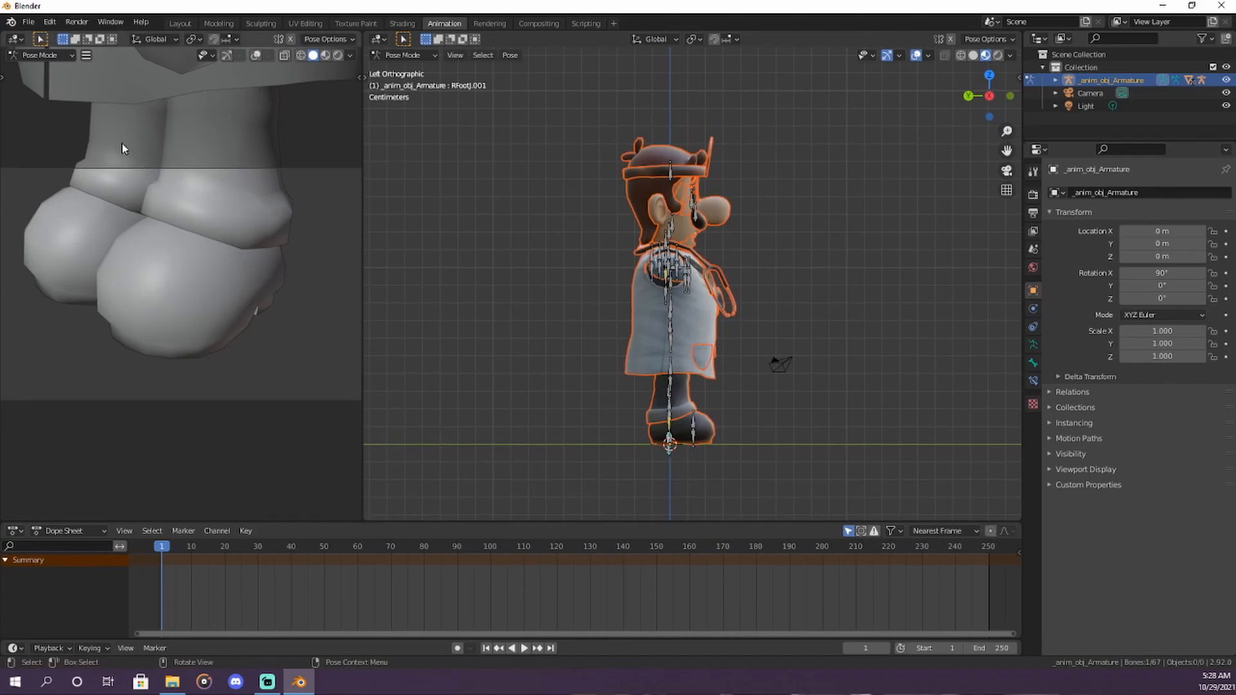
pyautogui.moveTo(359, 520); pyautogui.dragTo(346, 385)
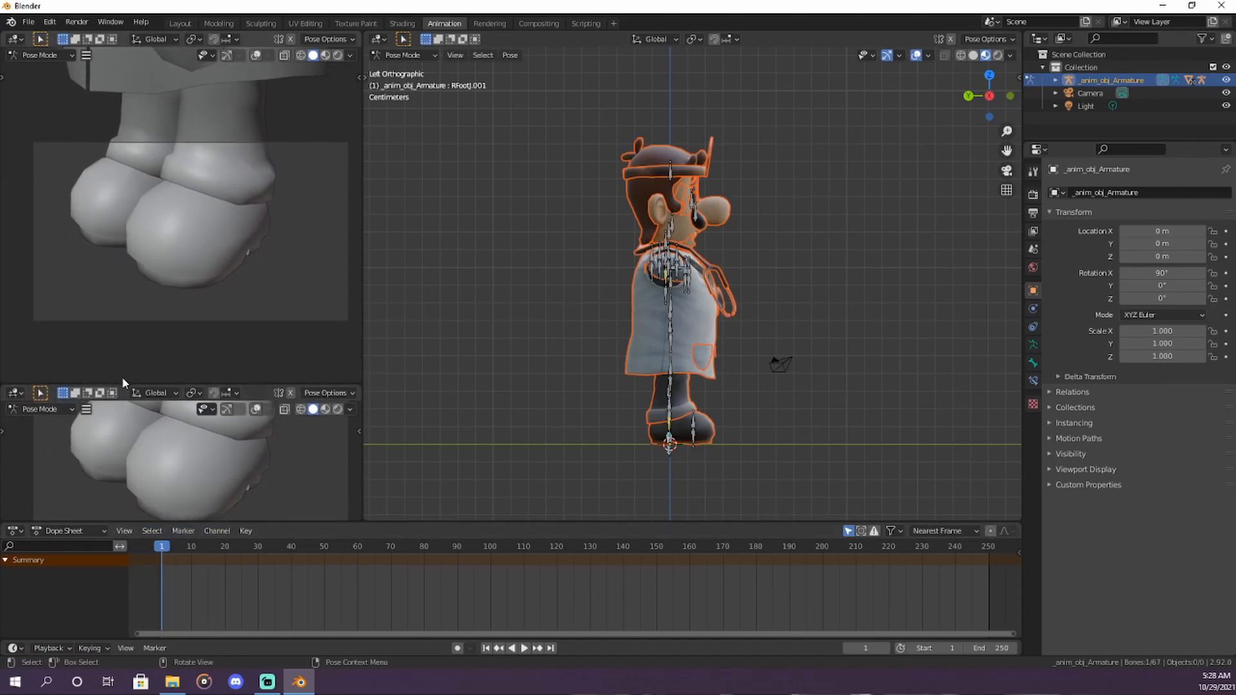
pyautogui.moveTo(125, 384); pyautogui.dragTo(127, 349)
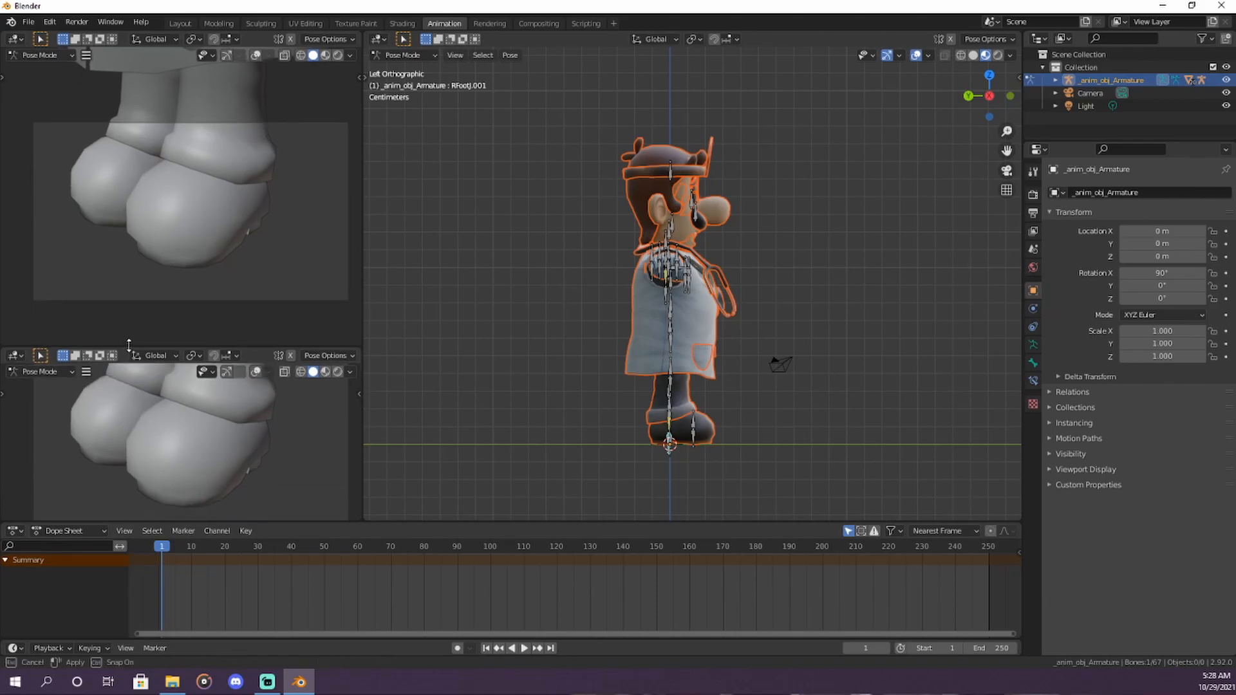
# Step: Change the upper of the two split areas to a Dope Sheet in Action Editor mode
pyautogui.click(19, 41)
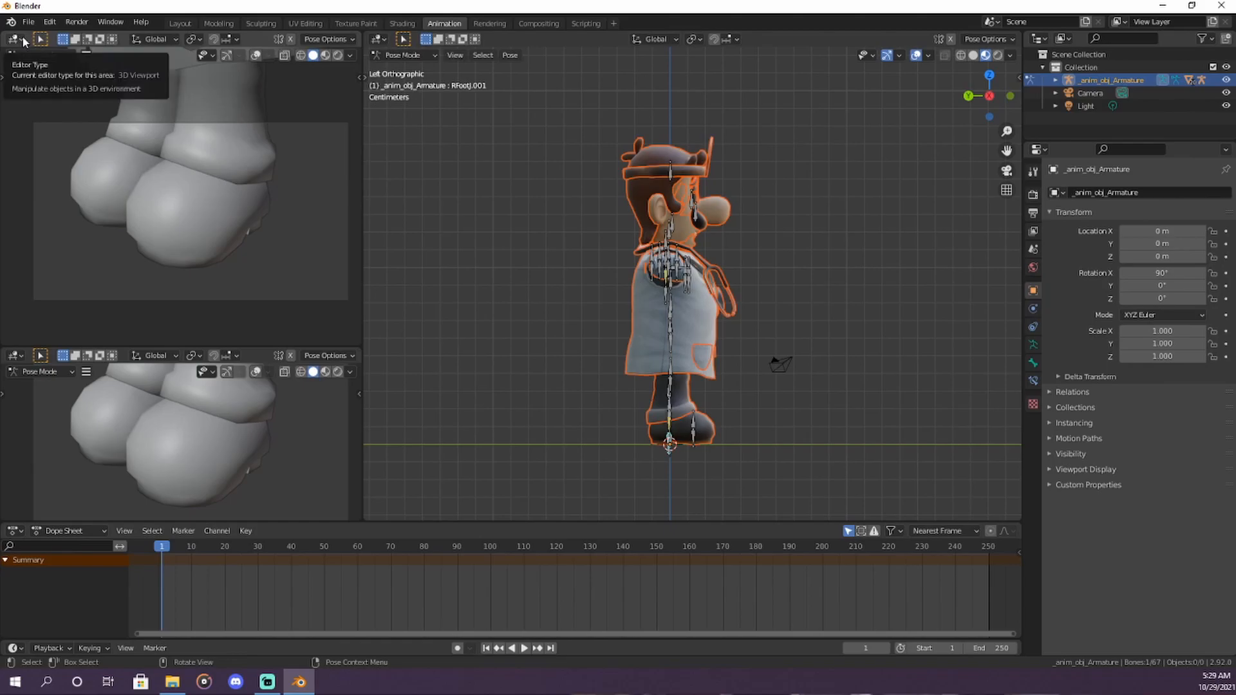
pyautogui.click(15, 39)
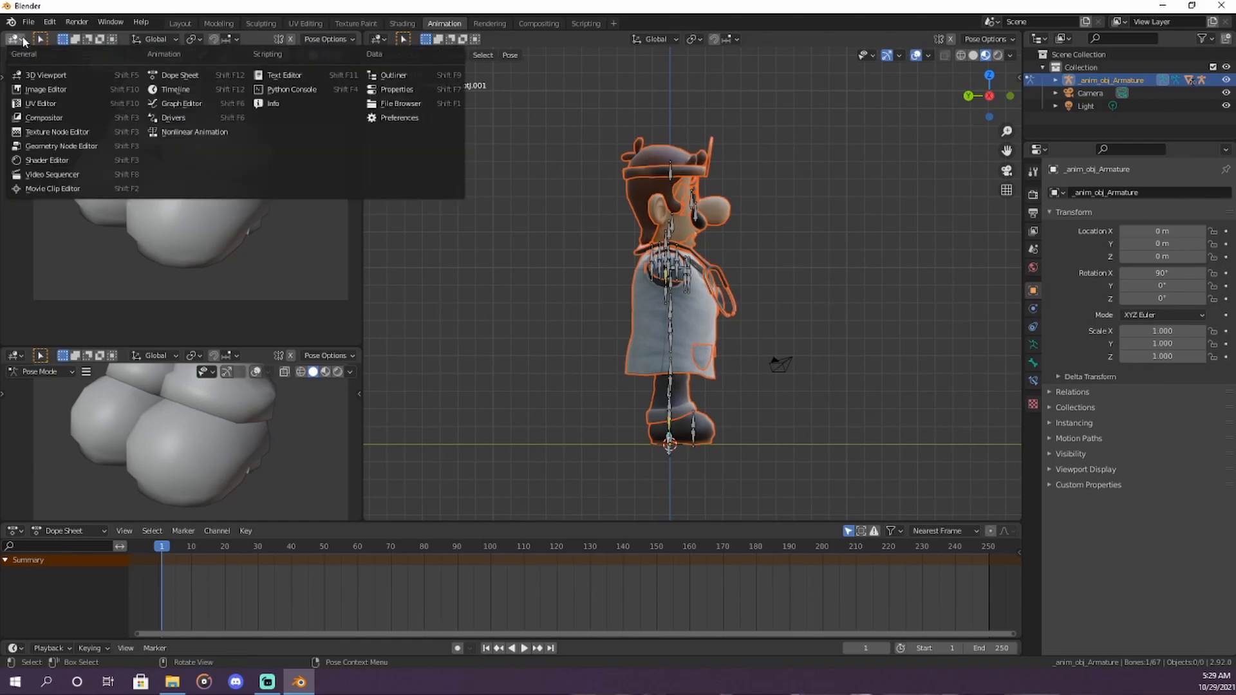
pyautogui.click(187, 73)
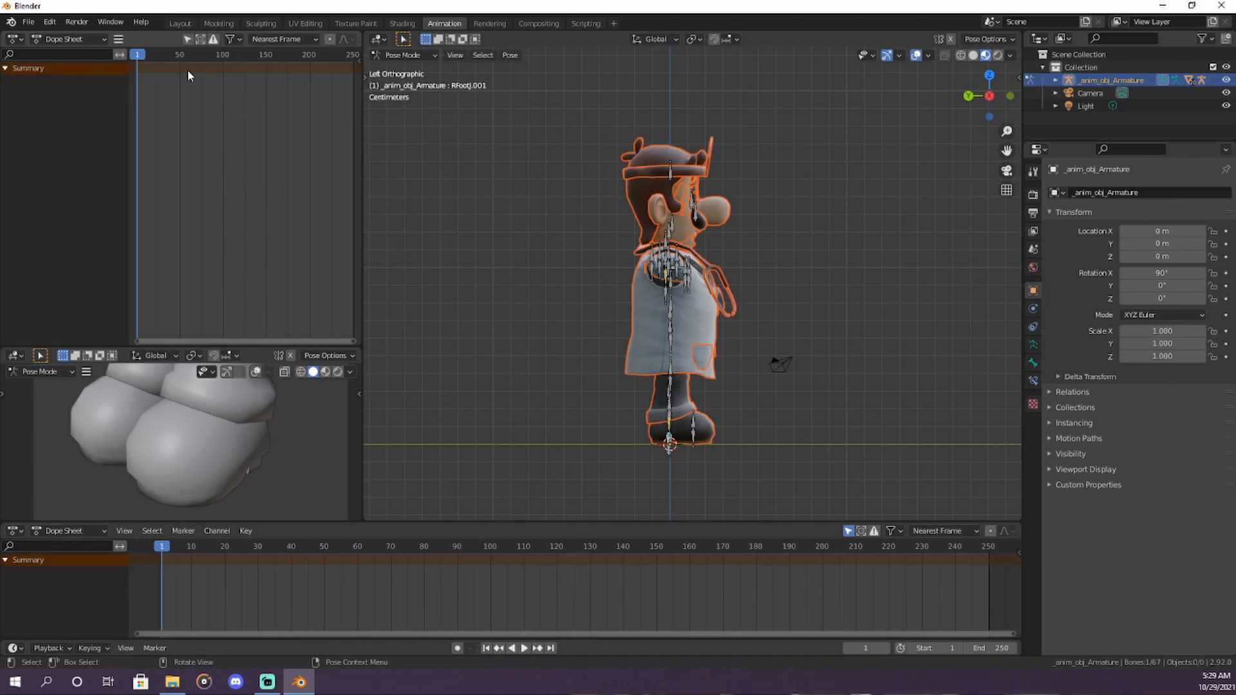
pyautogui.click(64, 42)
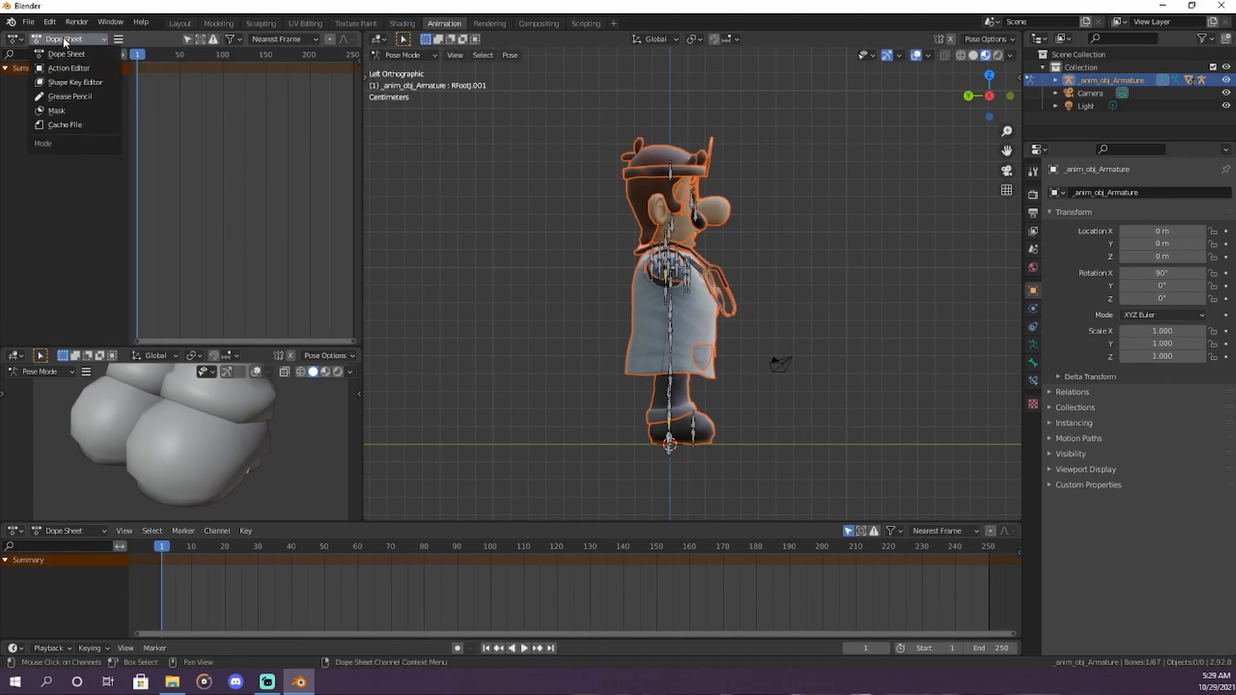
pyautogui.click(65, 71)
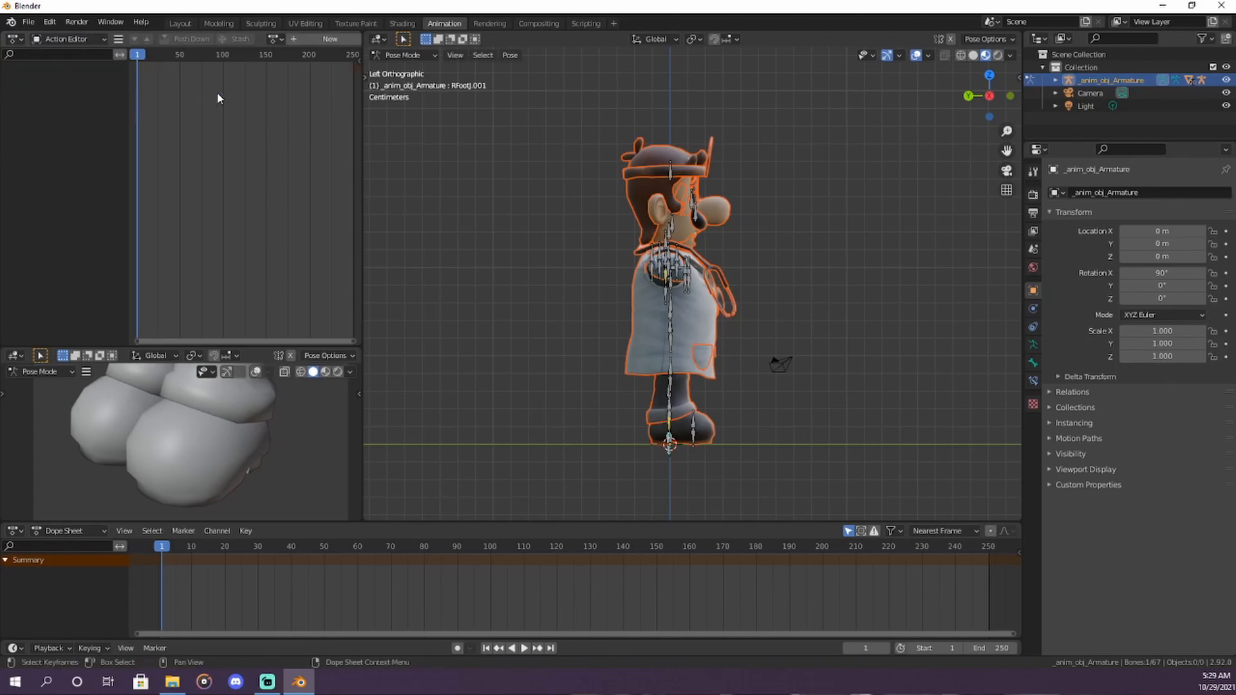
# Step: Flip the Action Editor's header to the bottom, with the area slightly widened, and create a new action
pyautogui.rightClick(258, 38)
pyautogui.rightClick(263, 35)
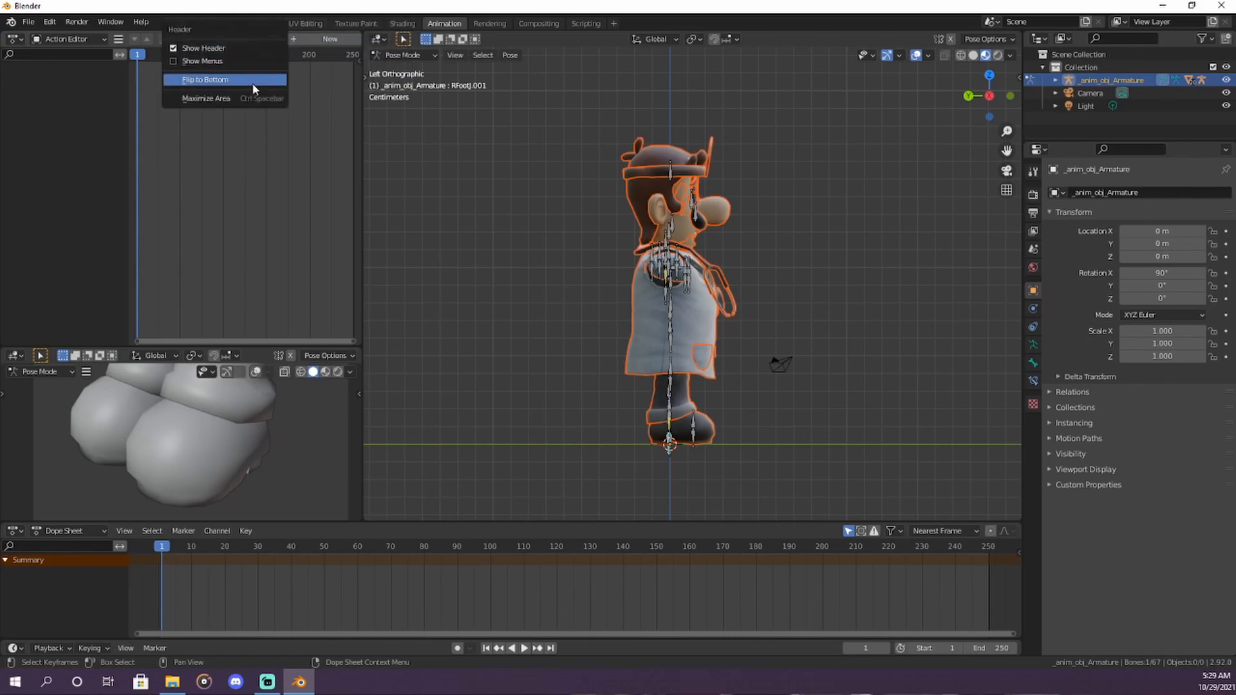
pyautogui.click(253, 83)
pyautogui.moveTo(362, 276); pyautogui.dragTo(389, 262)
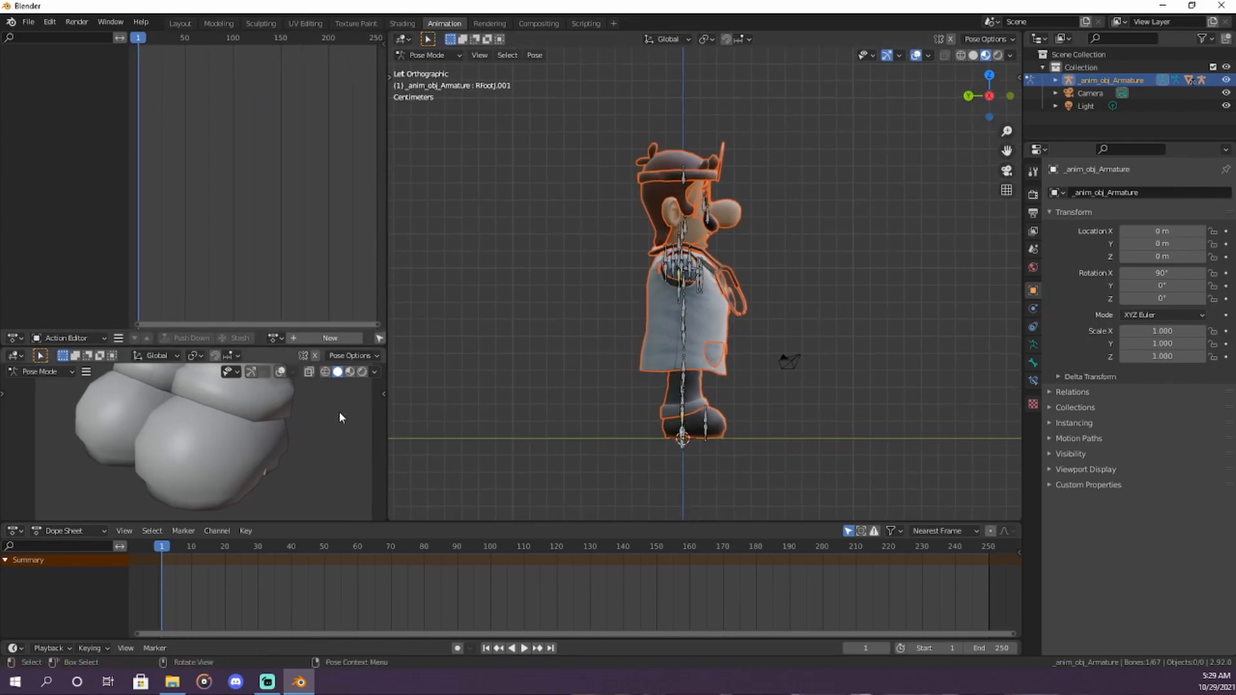
pyautogui.click(312, 339)
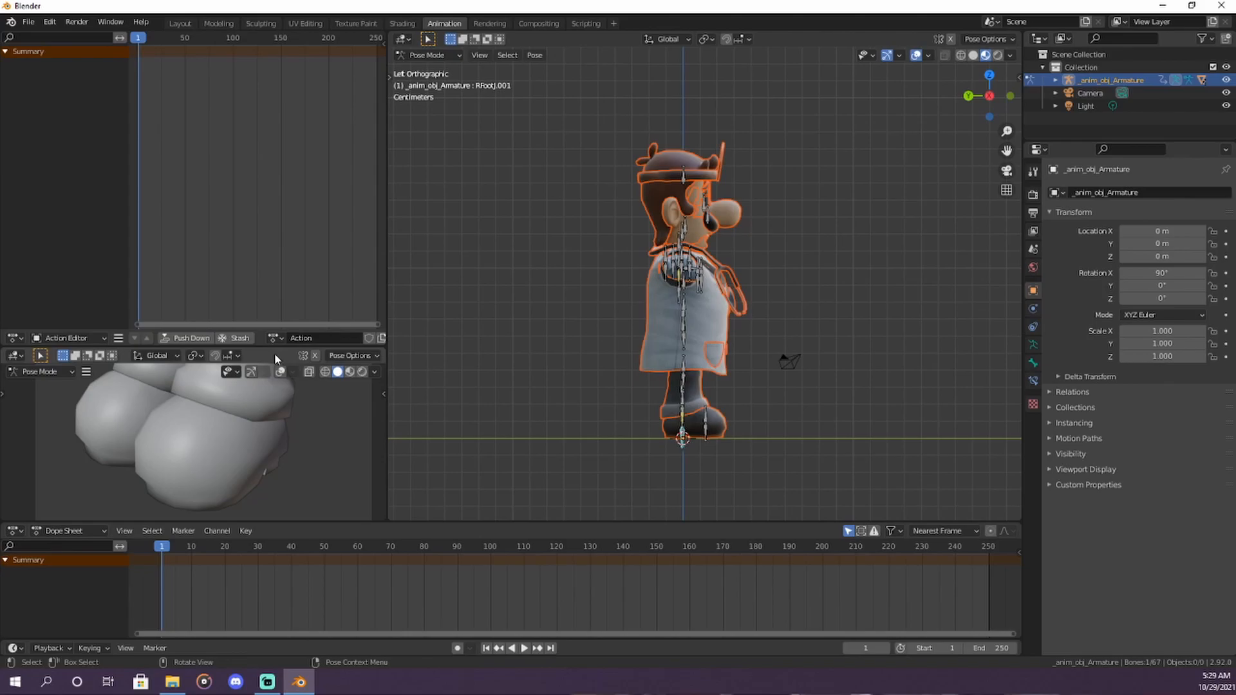
# Step: Change the area below the Action Editor to a Graph Editor and enable auto keying
pyautogui.click(13, 356)
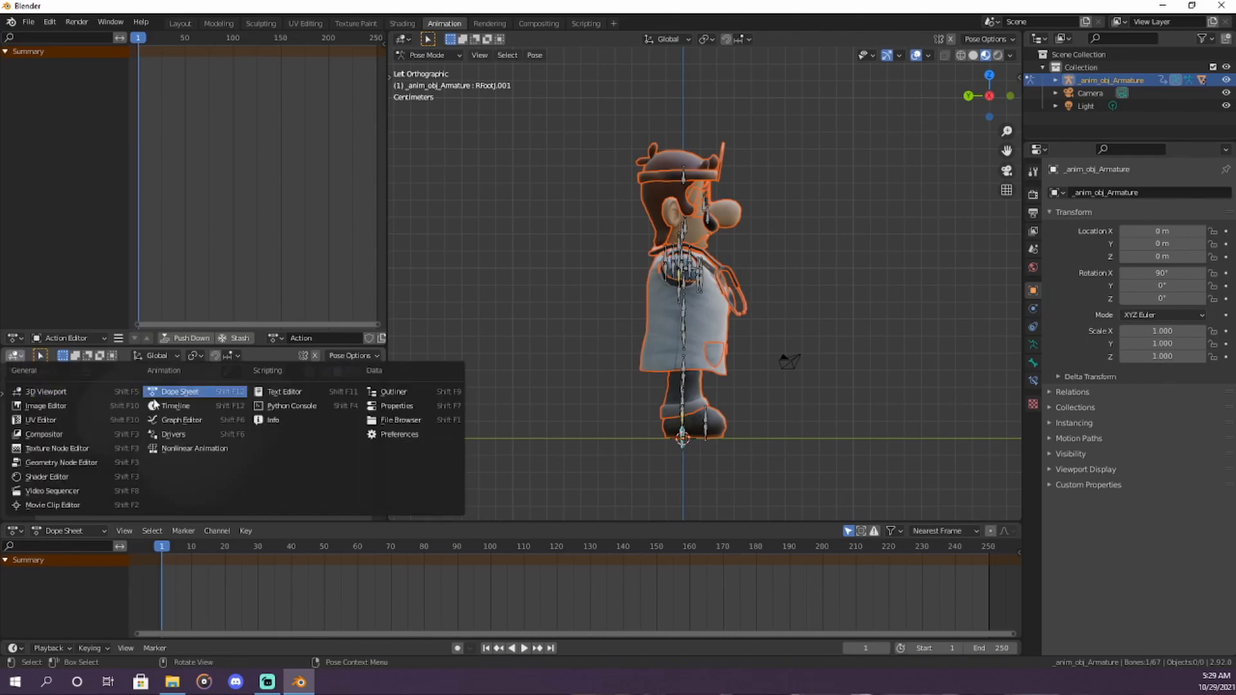
pyautogui.click(182, 420)
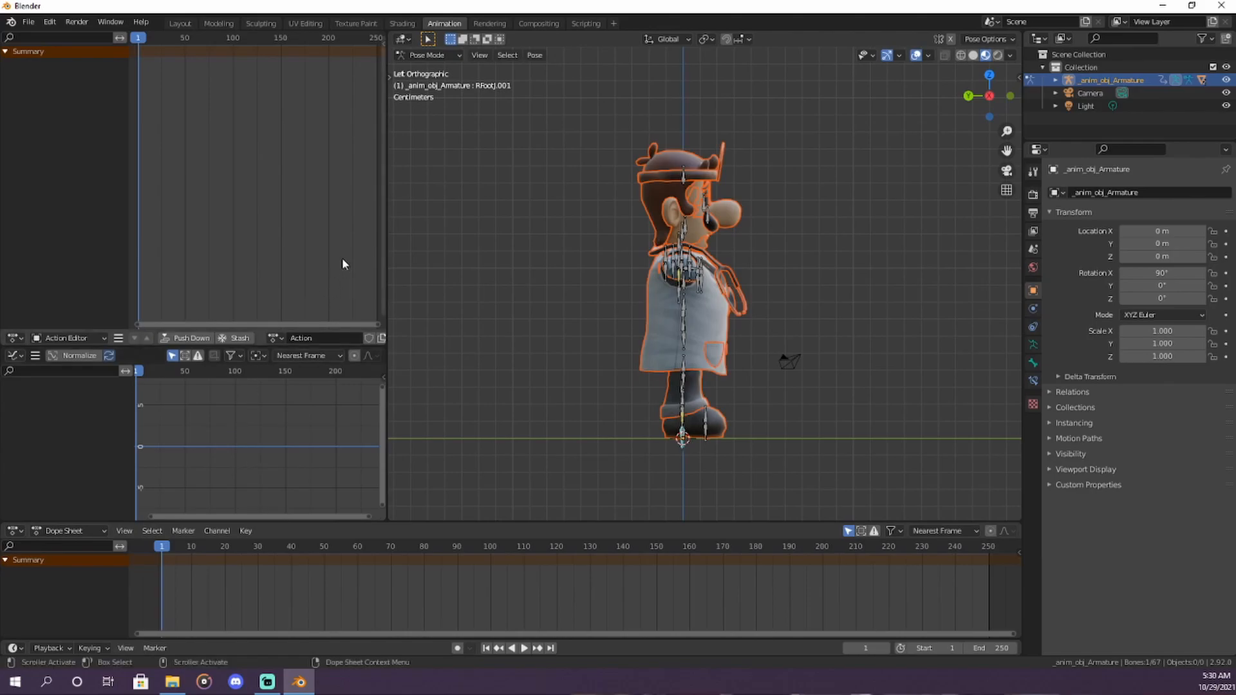
pyautogui.click(457, 648)
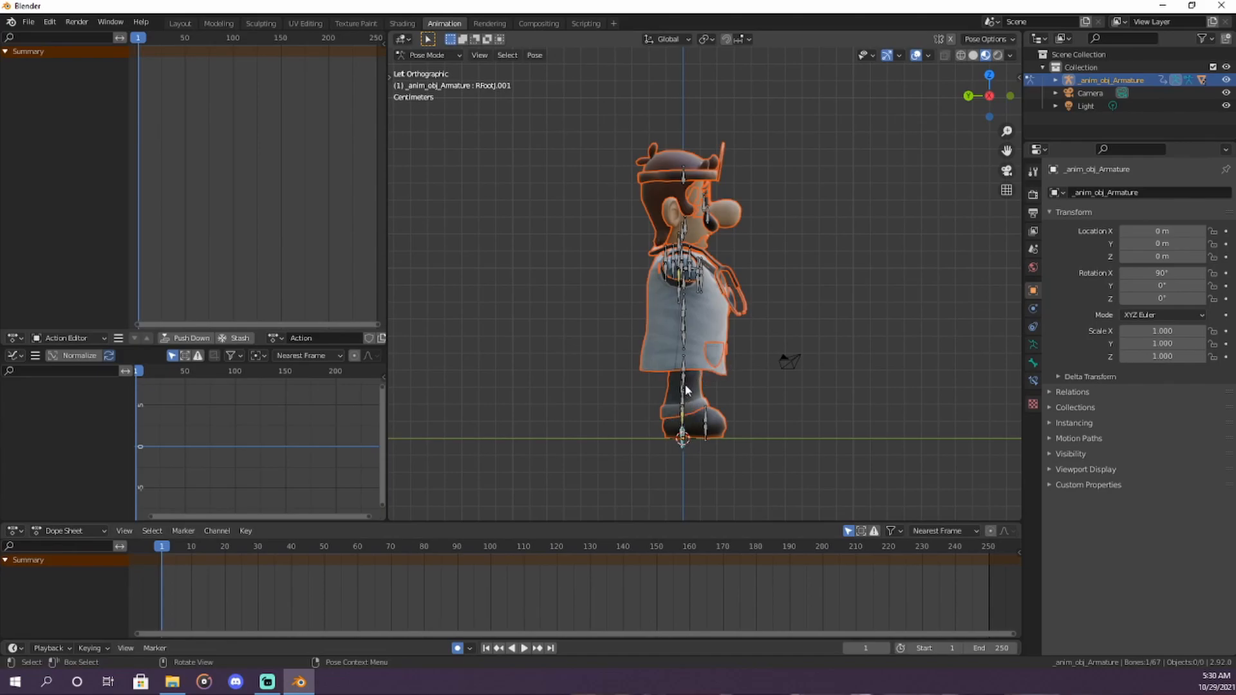
# Step: Try moving the WaistNb bone at frame 1 to record a keyframe automatically, and undo the move
pyautogui.click(685, 306)
pyautogui.press('g')
pyautogui.click(856, 218)
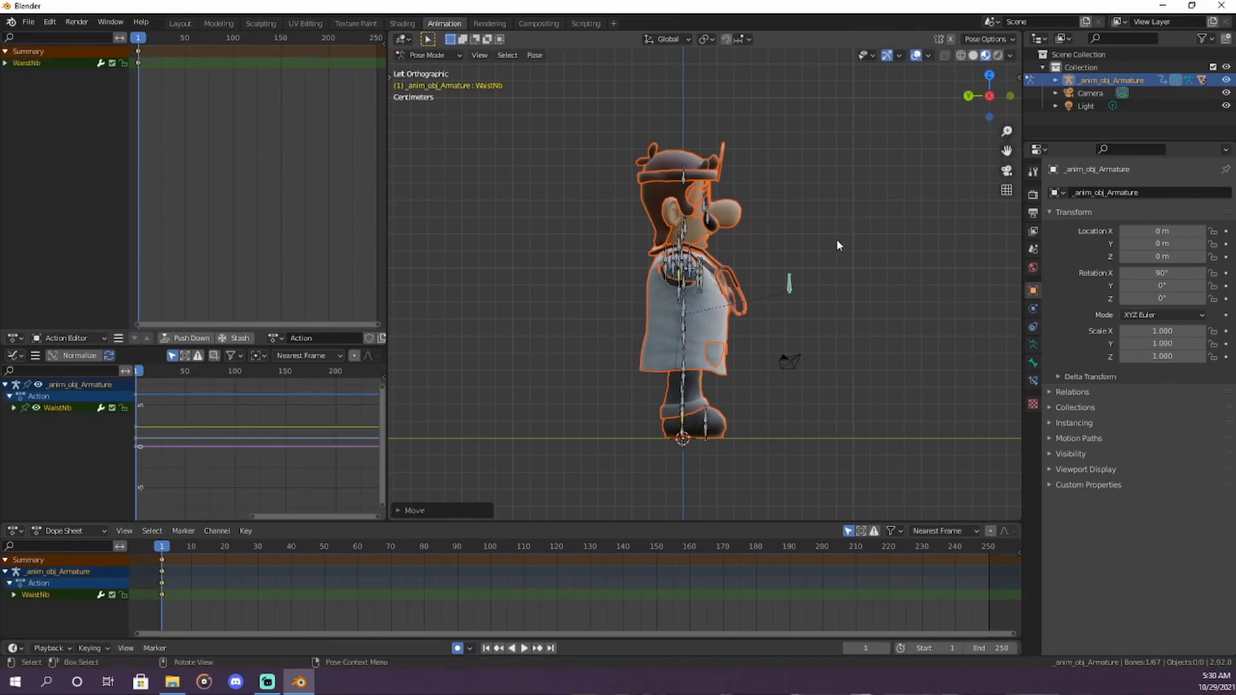
pyautogui.hotkey('ctrl', 'z')
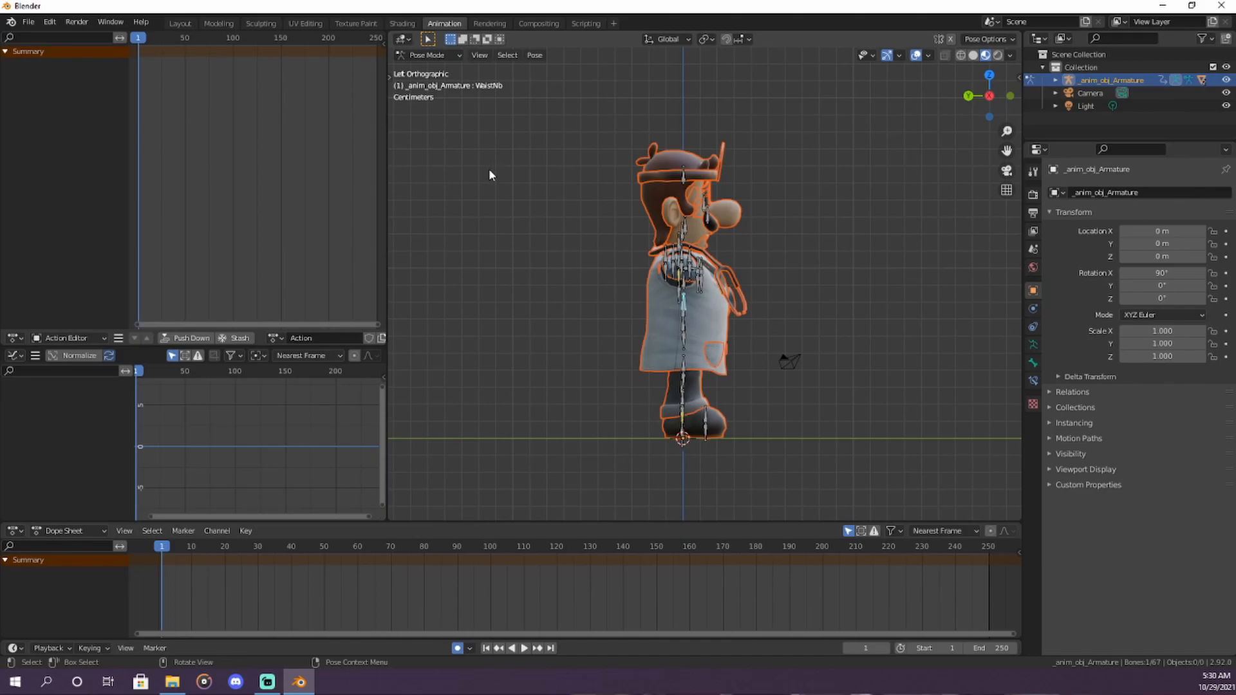
# Step: Show the main viewport's tool shelf and try rotating the WaistNb bone with the Rotate tool
pyautogui.press('t')
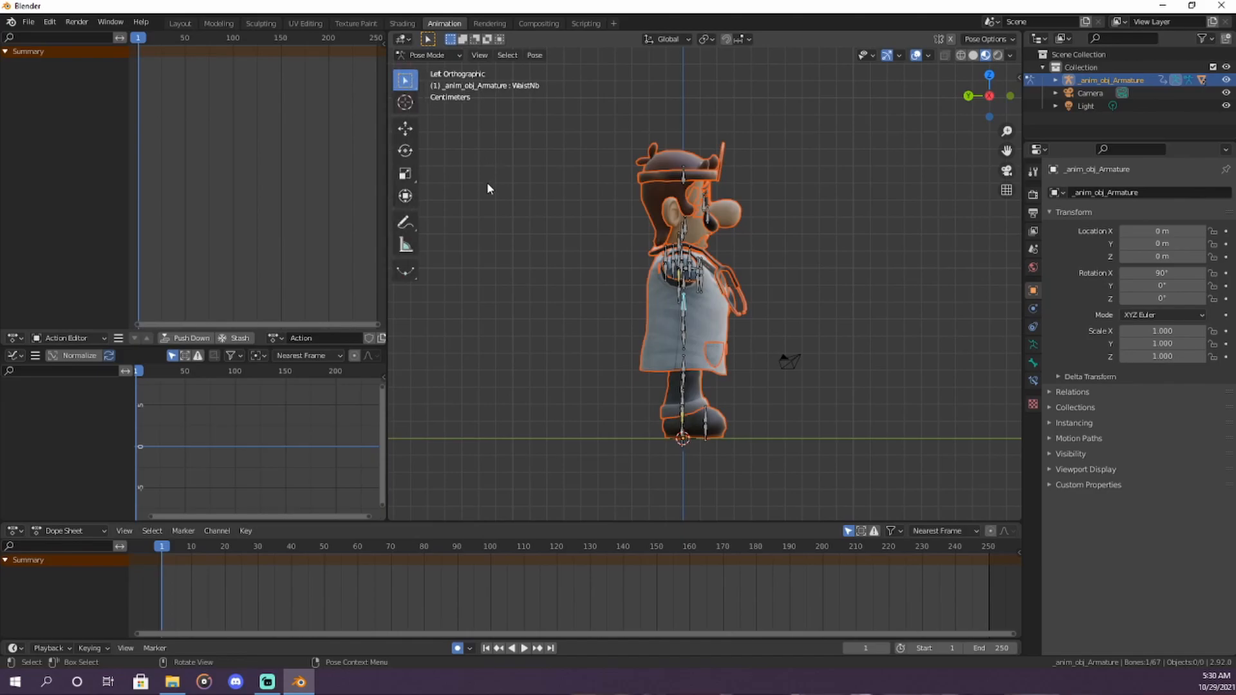
pyautogui.click(415, 155)
pyautogui.moveTo(739, 288); pyautogui.dragTo(733, 364)
pyautogui.rightClick(733, 364)
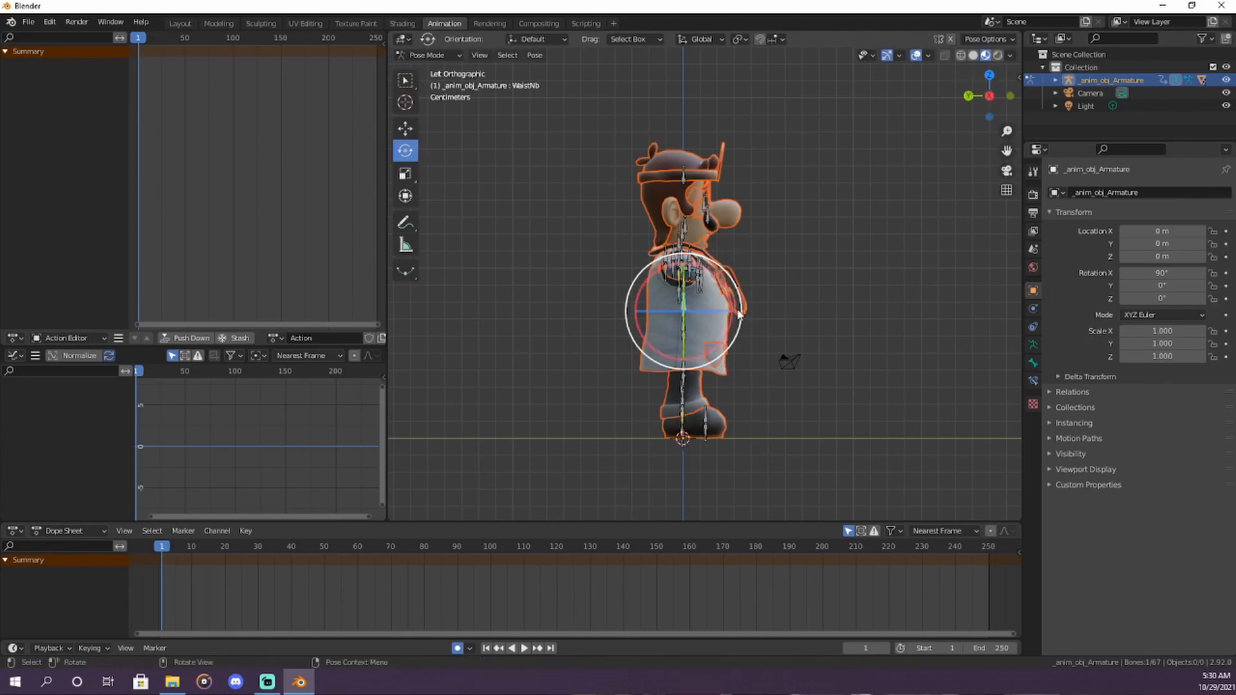
# Step: Try moving the right hand control bone RHandN.001 with the Move tool and cancel the move
pyautogui.click(683, 298)
pyautogui.moveTo(701, 326); pyautogui.dragTo(606, 334)
pyautogui.rightClick(683, 304)
pyautogui.click(405, 129)
pyautogui.rightClick(606, 334)
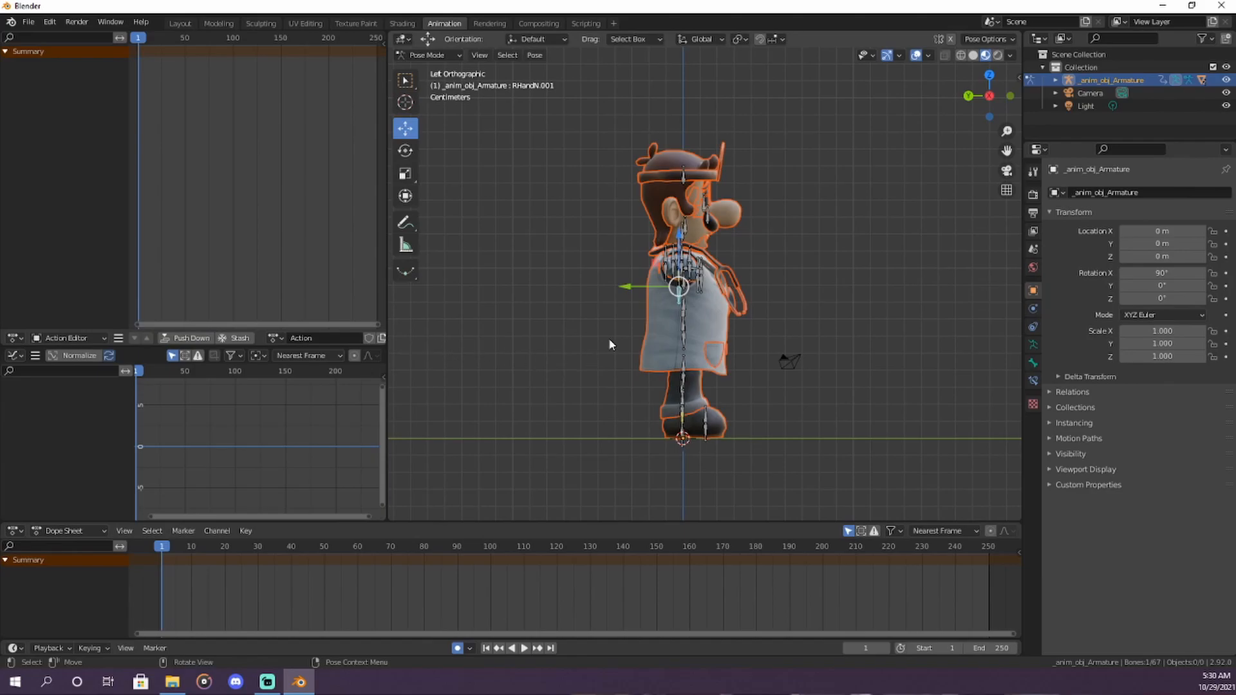
# Step: Save the project as untitled.blend in the ahhhhhhh desktop folder and close Blender
pyautogui.click(29, 22)
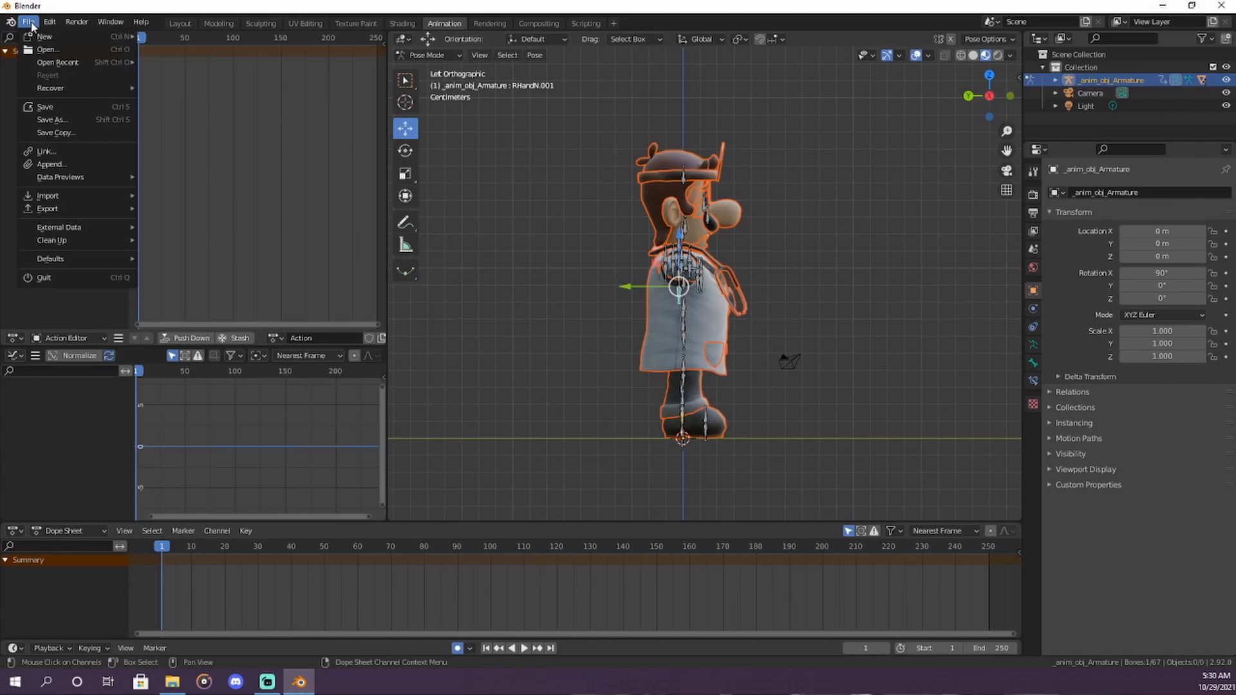
pyautogui.click(62, 121)
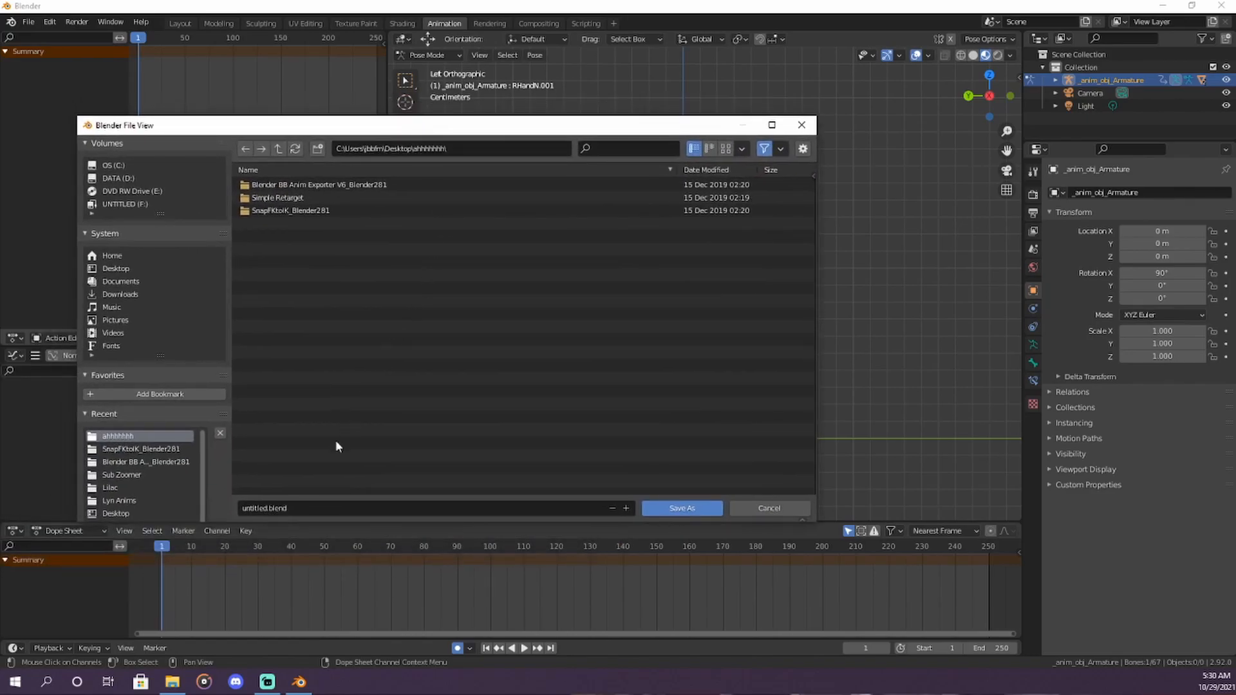
pyautogui.click(700, 513)
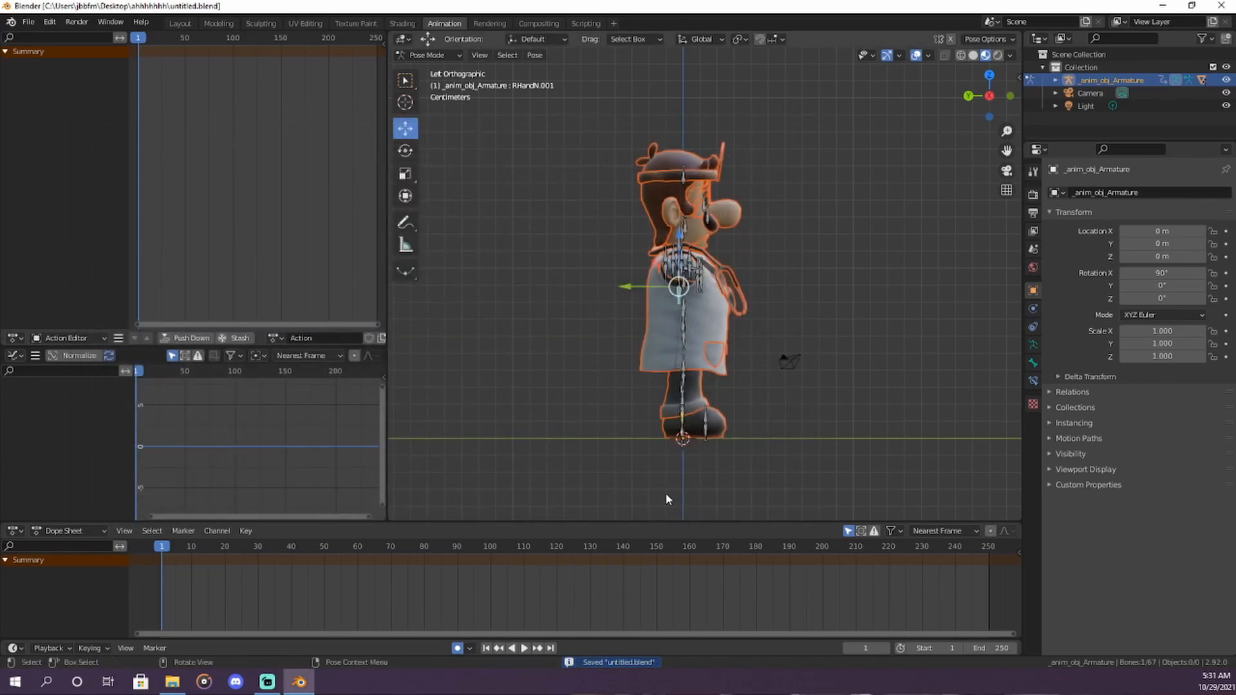
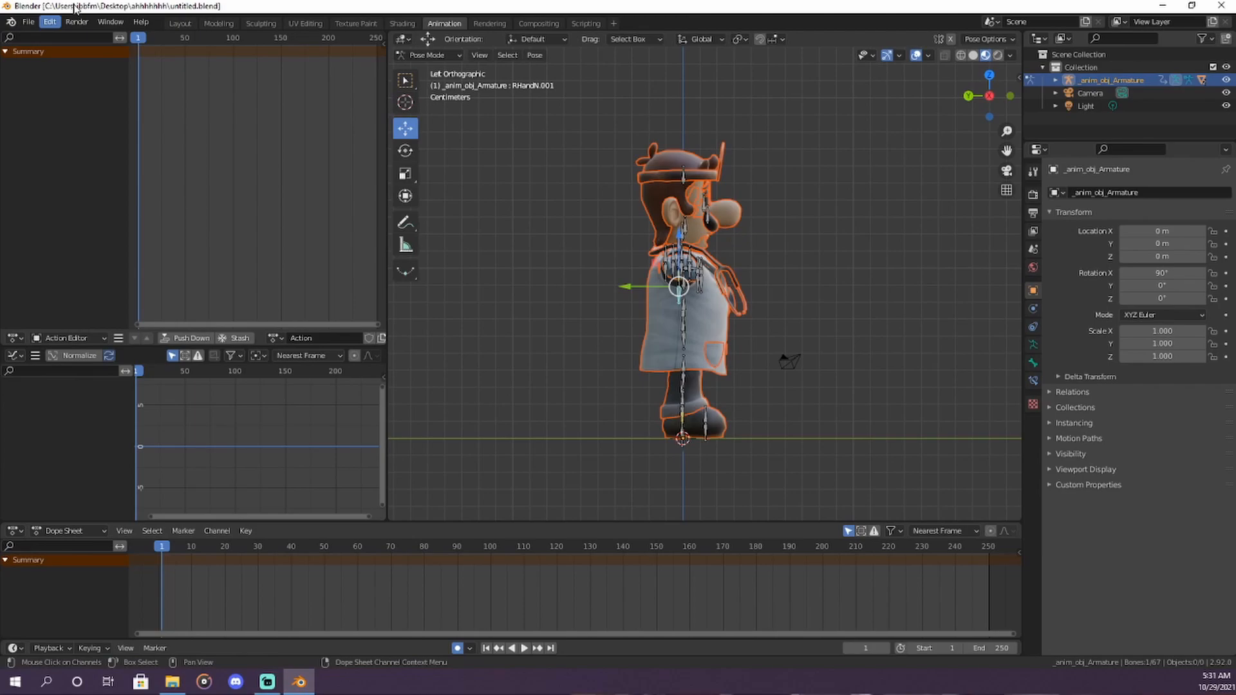
pyautogui.click(1229, 5)
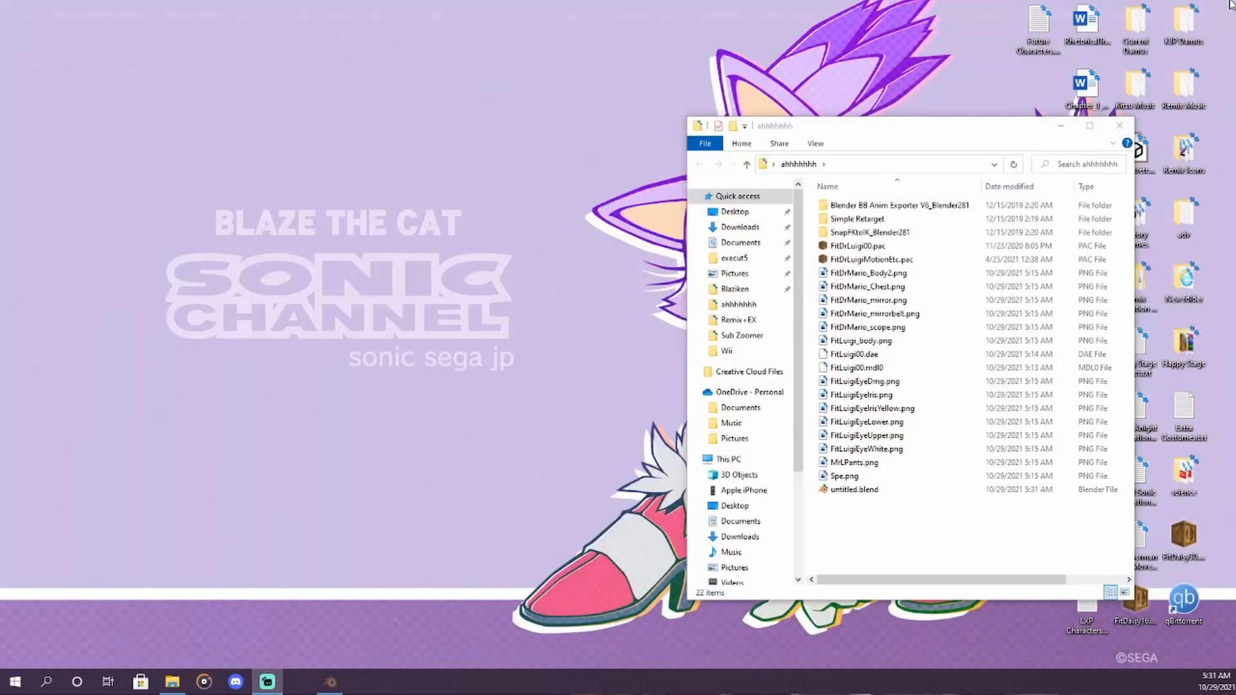
# Step: Open FitDrLuigiMotionEtc.pac in BrawlCrate and expand FitLuigiMotion's Animation Data to list the animations in AnmChr(NW4R)
pyautogui.moveTo(880, 140); pyautogui.dragTo(811, 87)
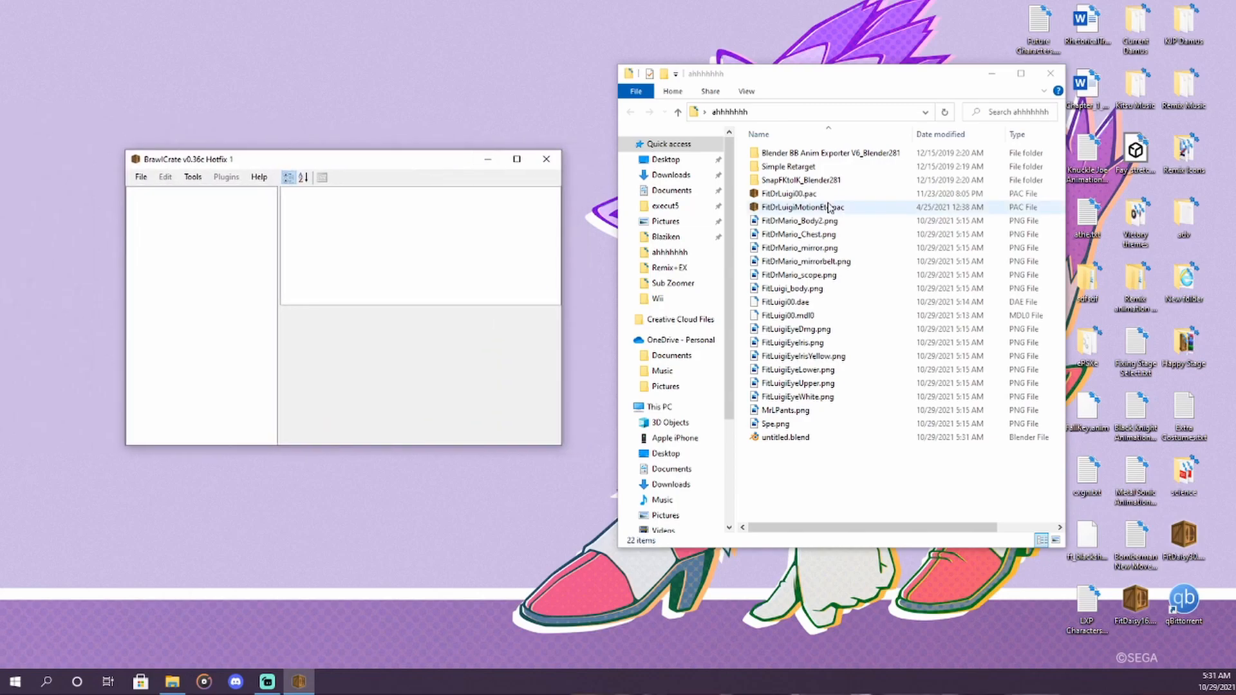
pyautogui.moveTo(829, 208); pyautogui.dragTo(270, 274)
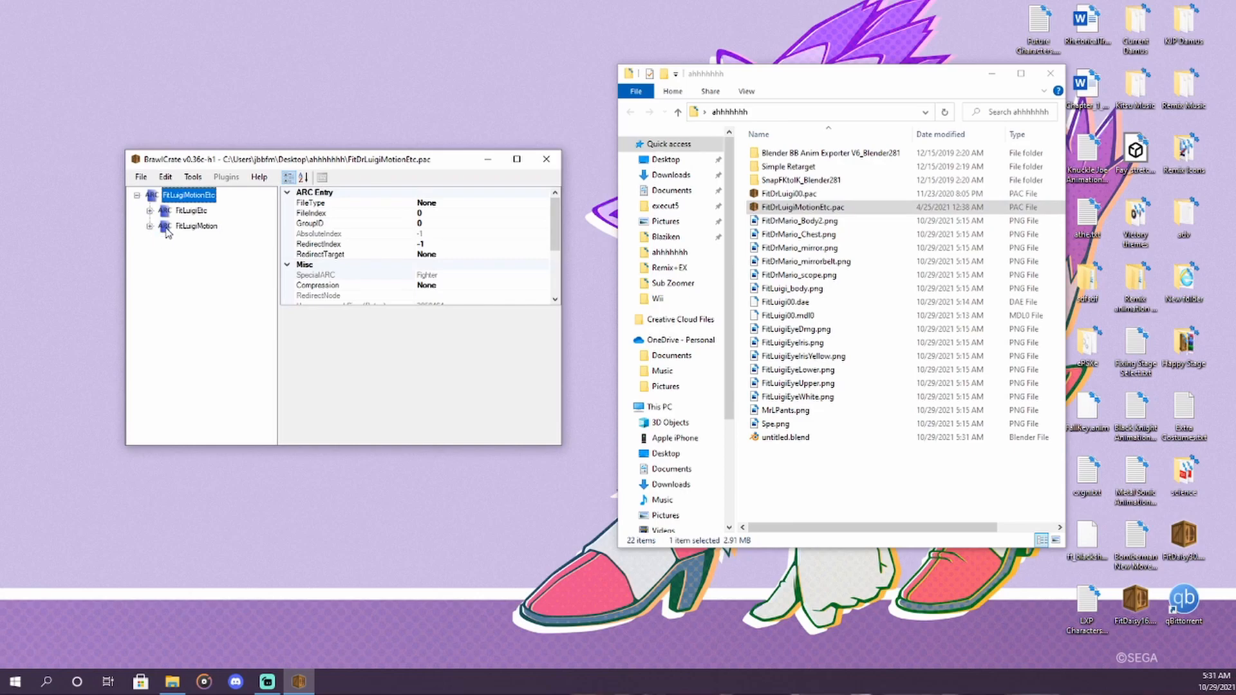
pyautogui.doubleClick(177, 228)
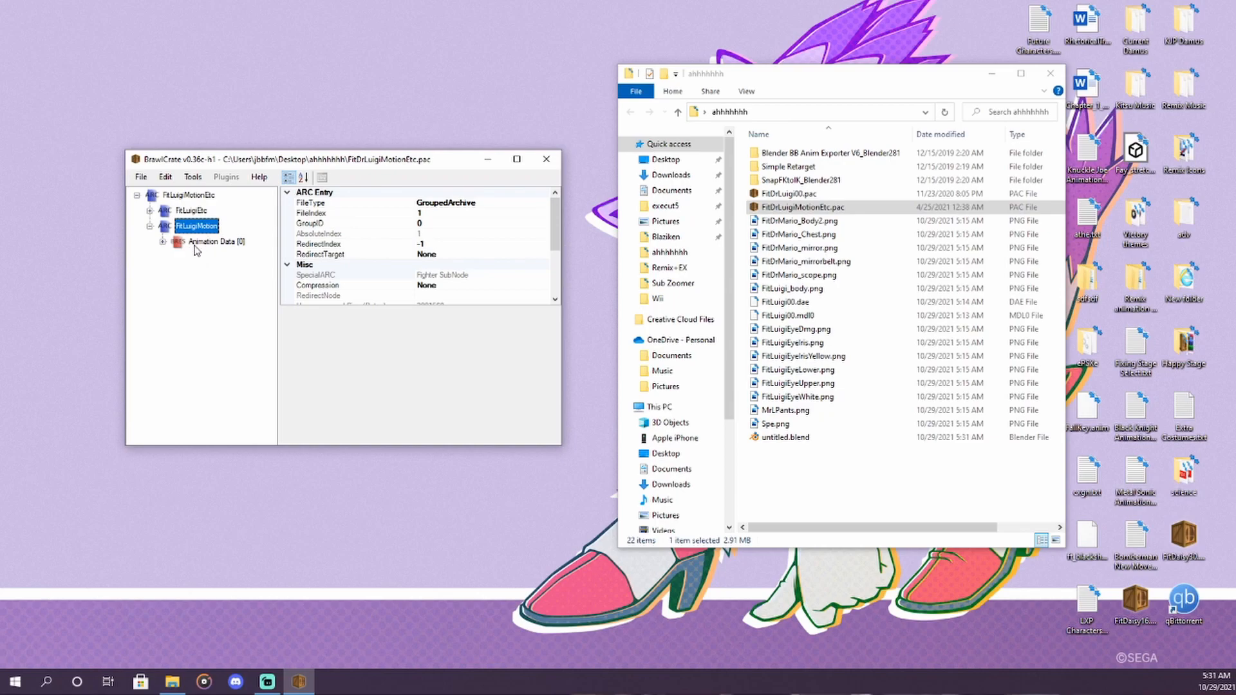
pyautogui.doubleClick(195, 244)
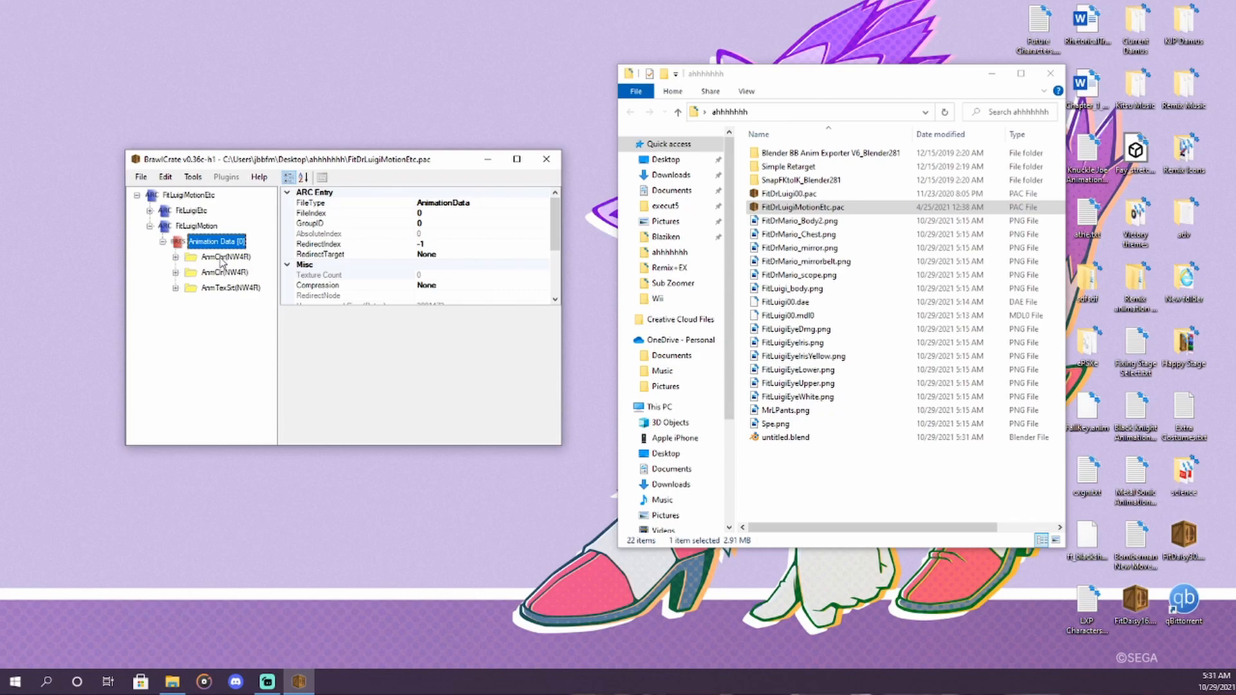
pyautogui.doubleClick(222, 258)
pyautogui.scroll(1, 221, 260)
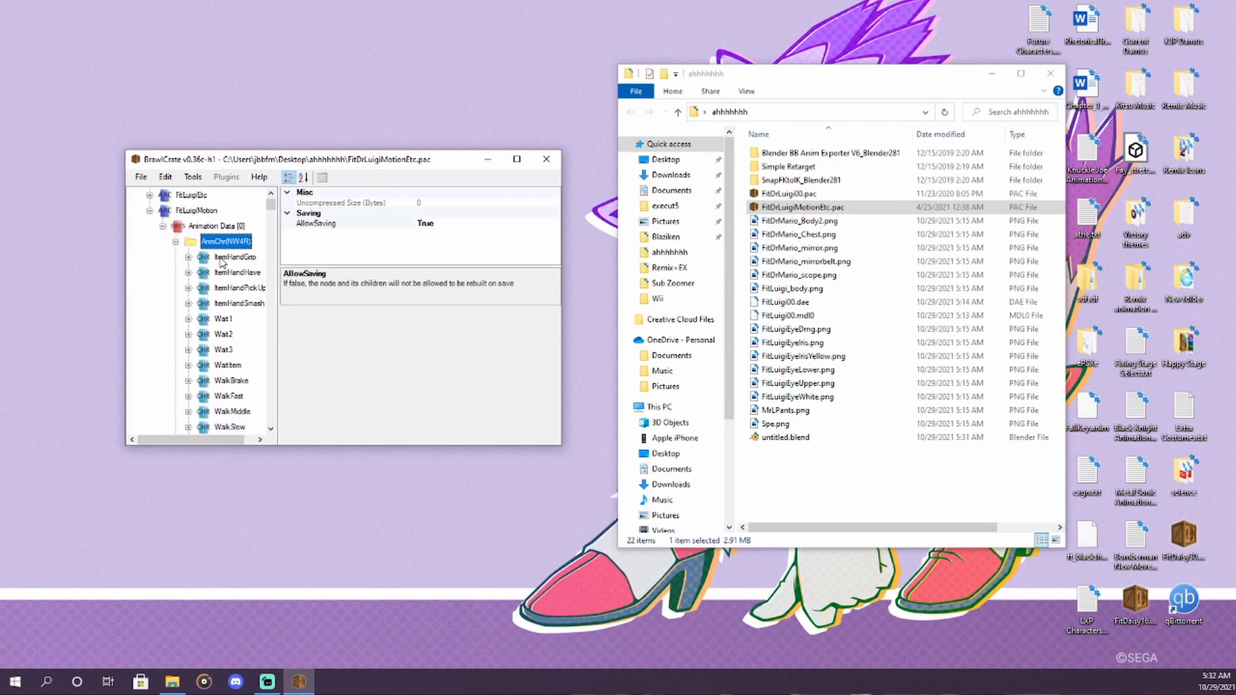
pyautogui.scroll(-15, 232, 260)
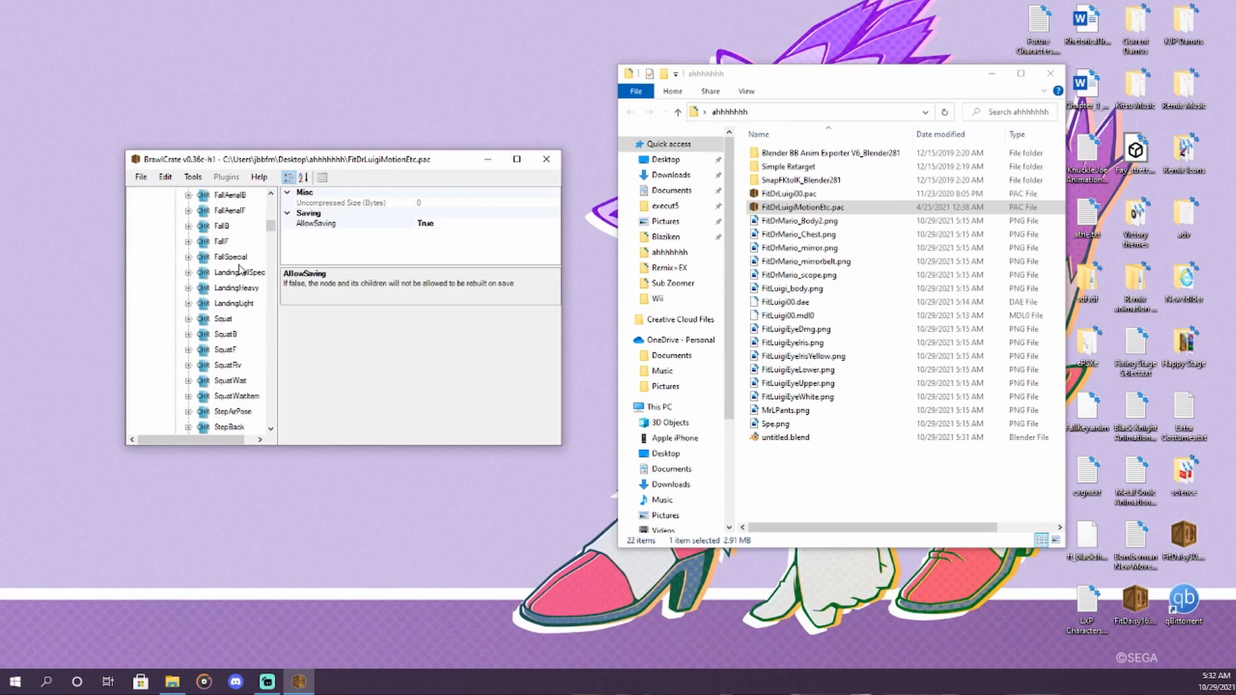
pyautogui.moveTo(270, 238); pyautogui.dragTo(269, 201)
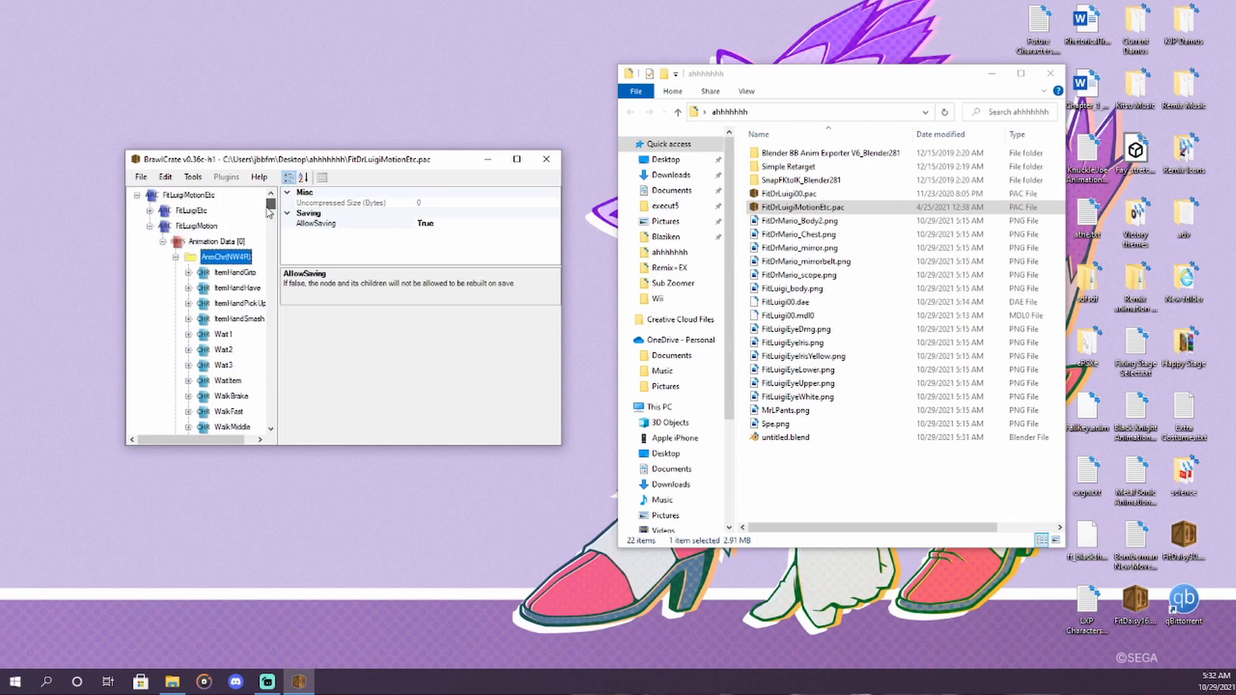
# Step: Start exporting the Wait1 animation with ANIM File (*.anim) as the save format
pyautogui.rightClick(223, 334)
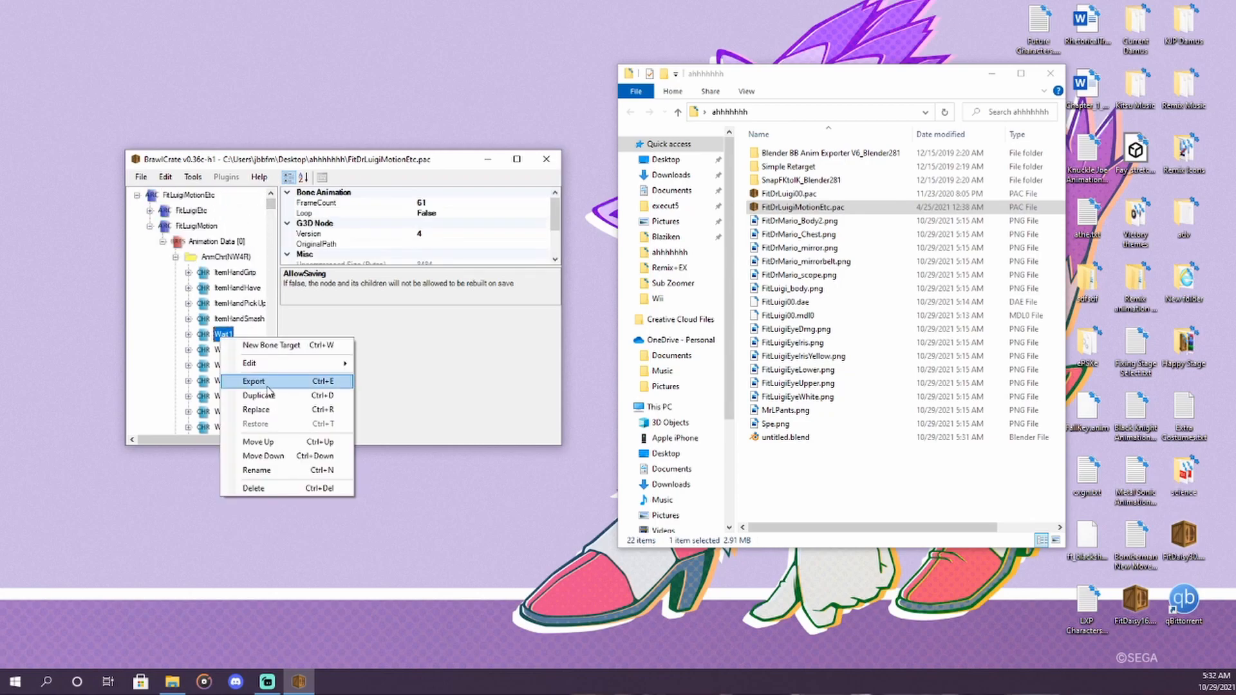
pyautogui.click(267, 385)
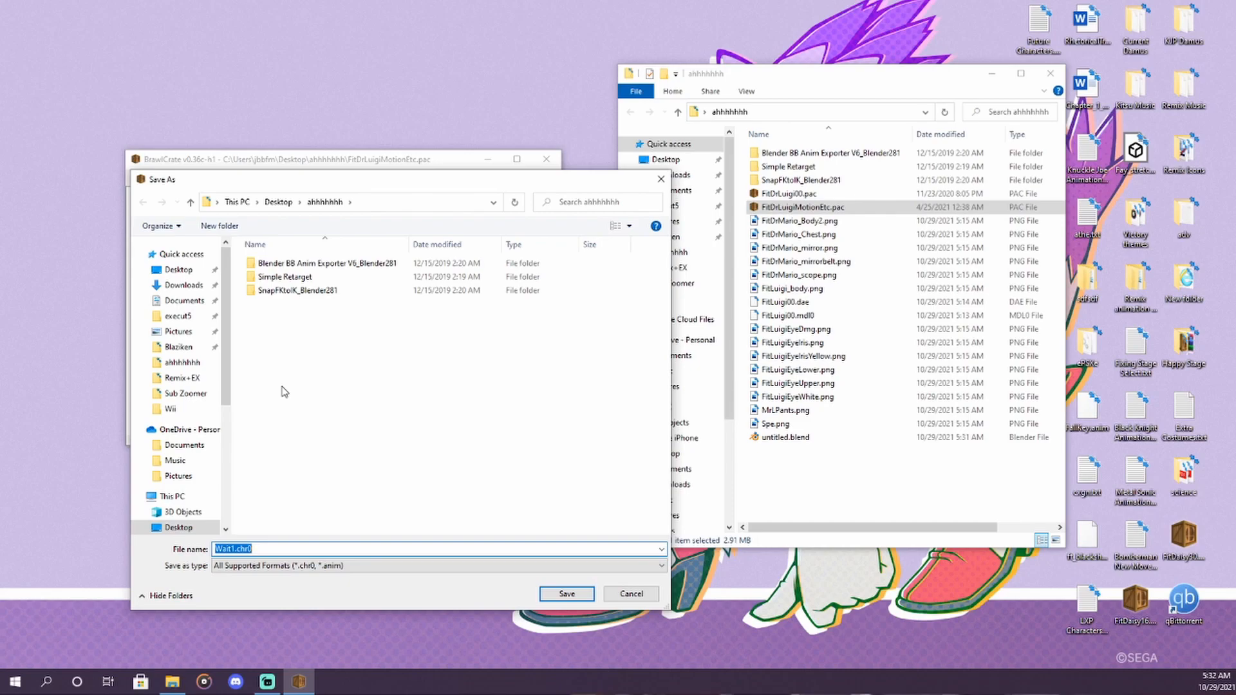
pyautogui.click(317, 566)
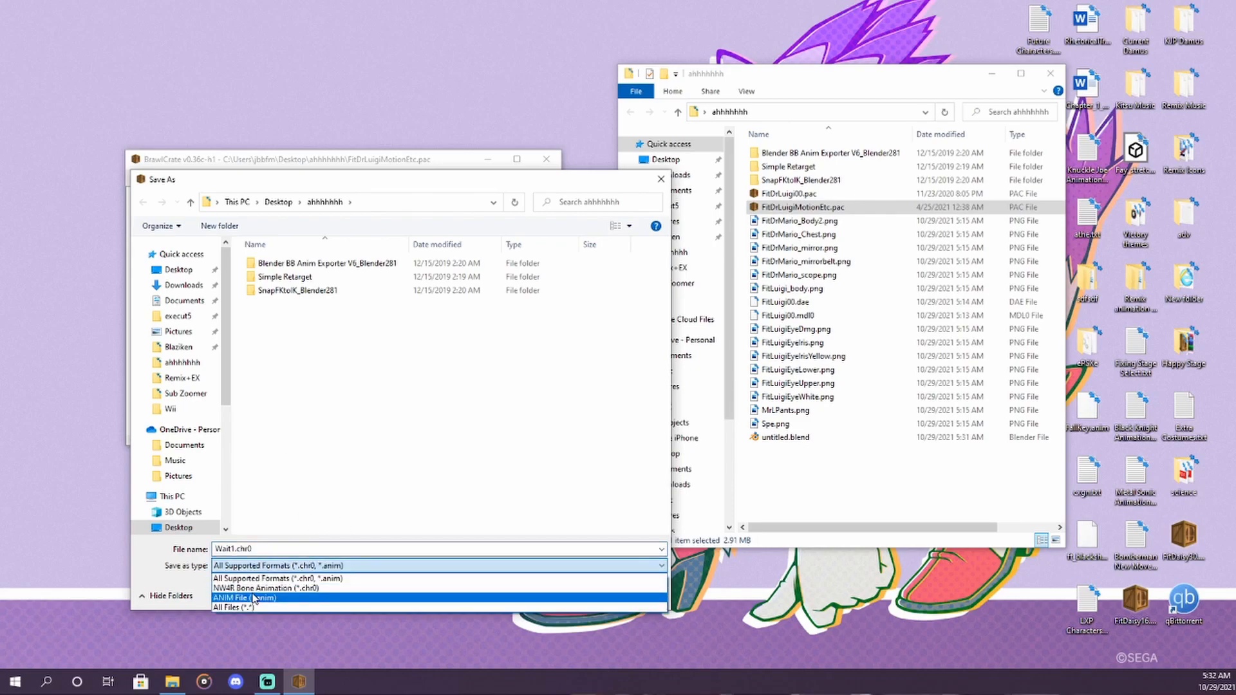
pyautogui.click(254, 598)
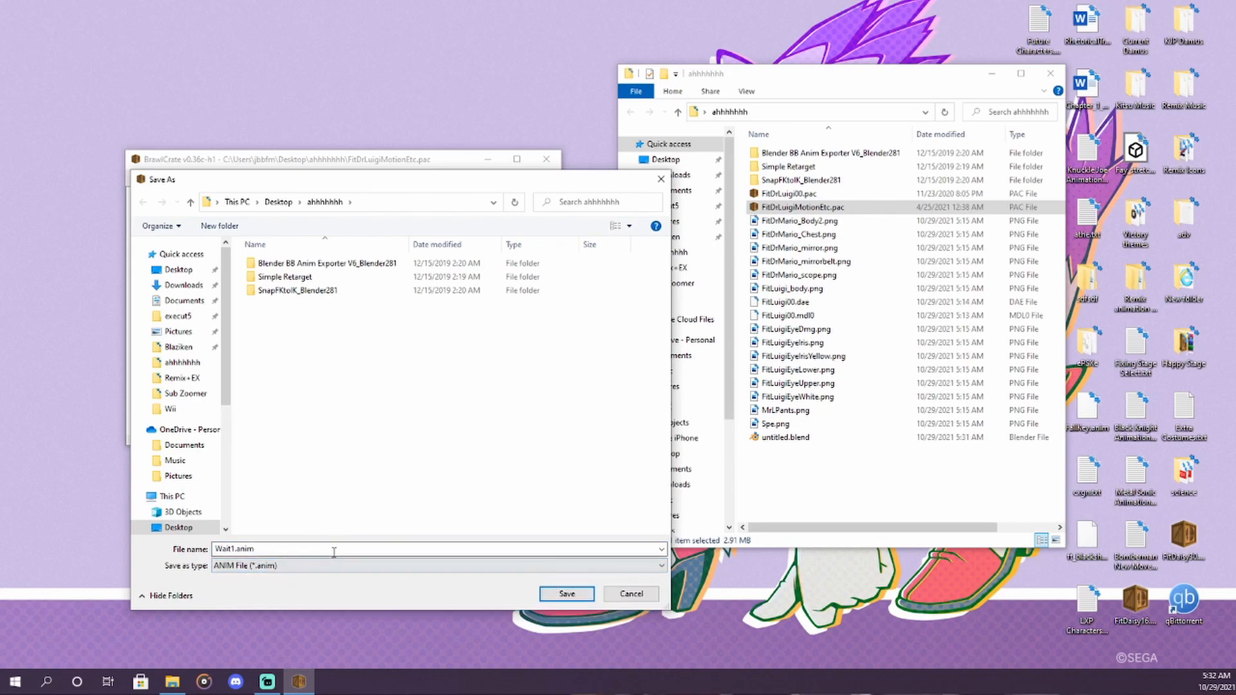
# Step: Switch the export format to All Supported Formats and back to ANIM File (*.anim)
pyautogui.click(277, 566)
pyautogui.click(302, 444)
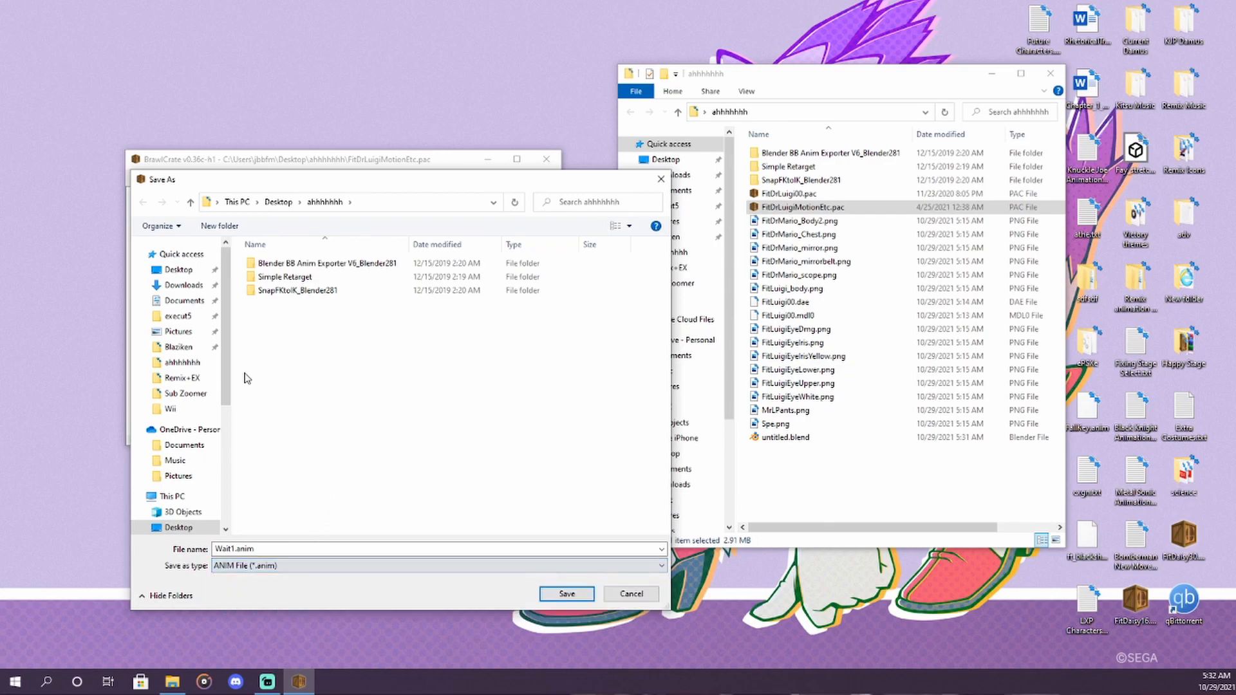
pyautogui.click(275, 573)
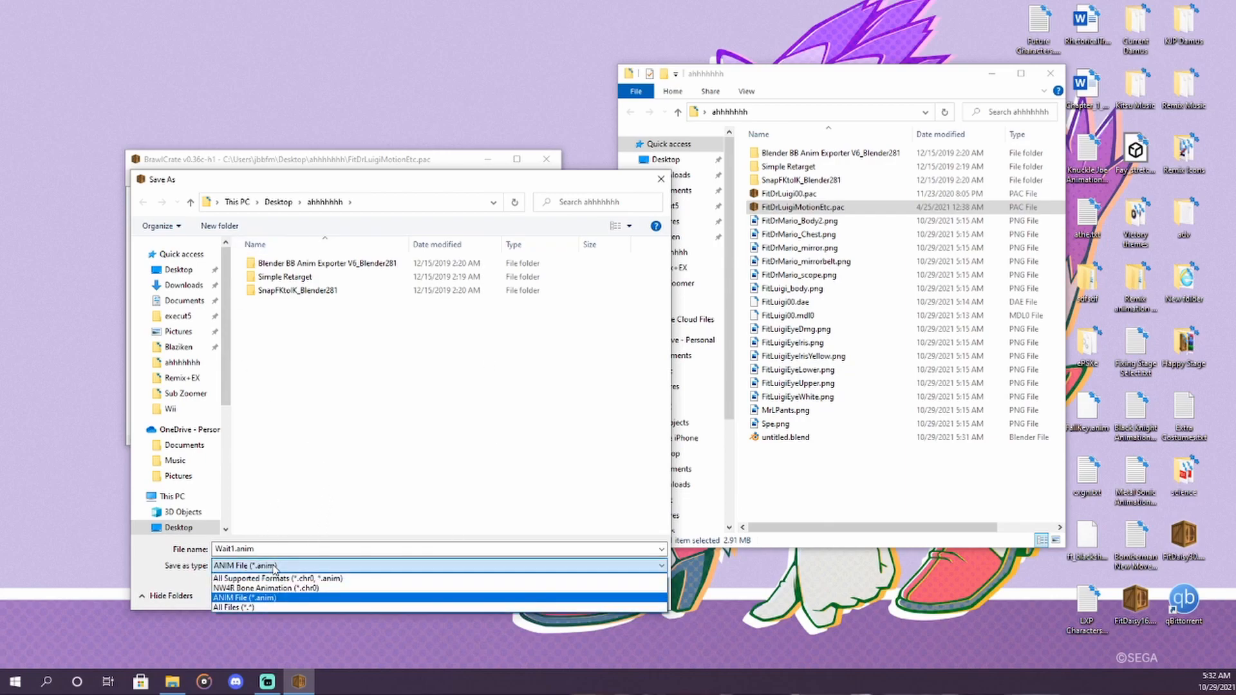
pyautogui.click(275, 578)
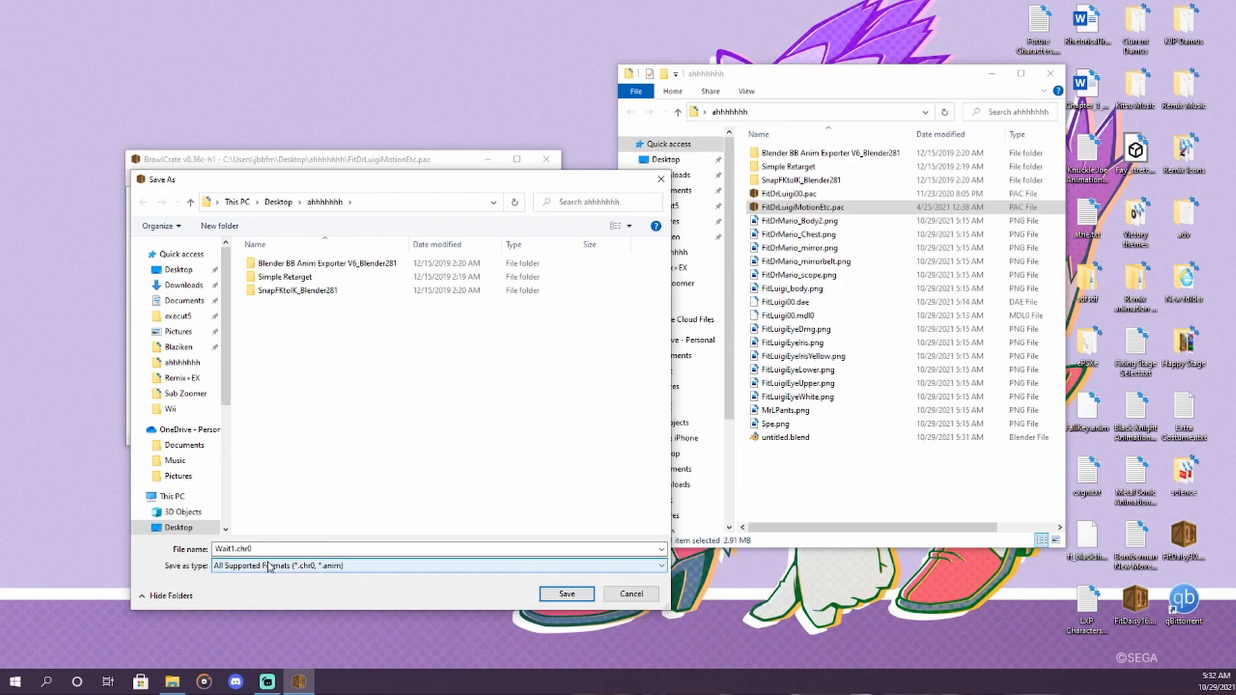
pyautogui.click(269, 568)
pyautogui.click(278, 597)
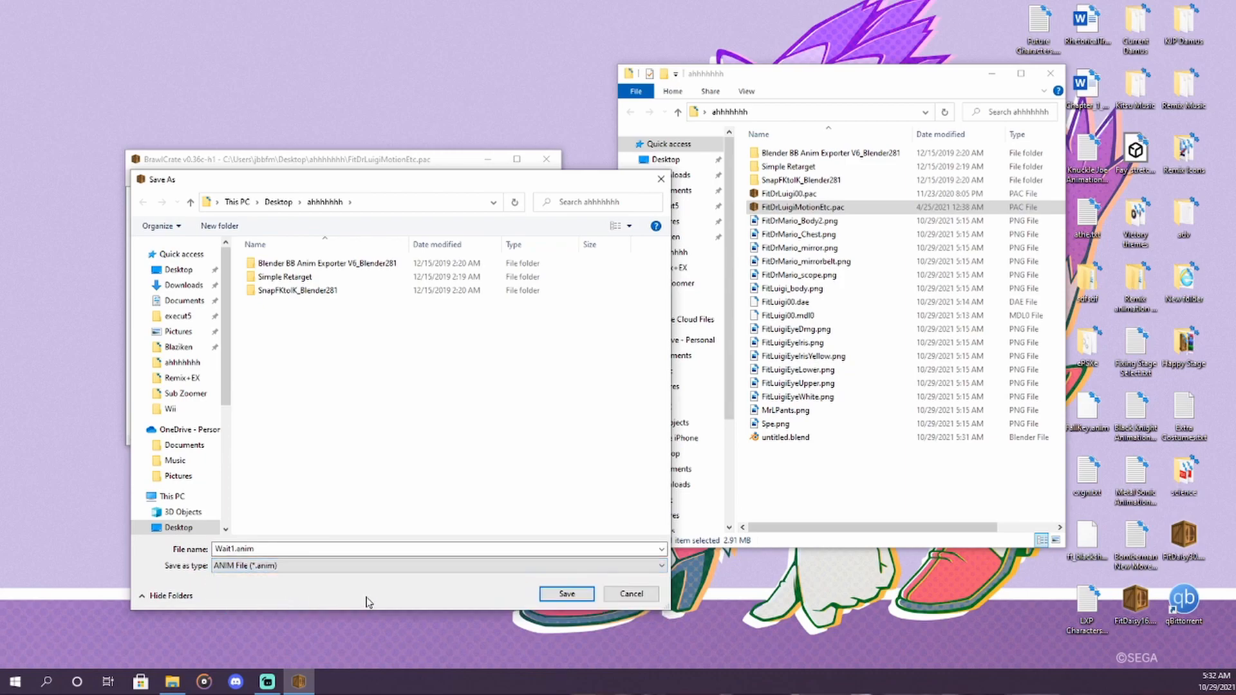
# Step: Save Wait1.anim in the ahhhhhhh folder, using FitLuigi00.mdl0 as the animation's model, and check the exported file
pyautogui.click(562, 593)
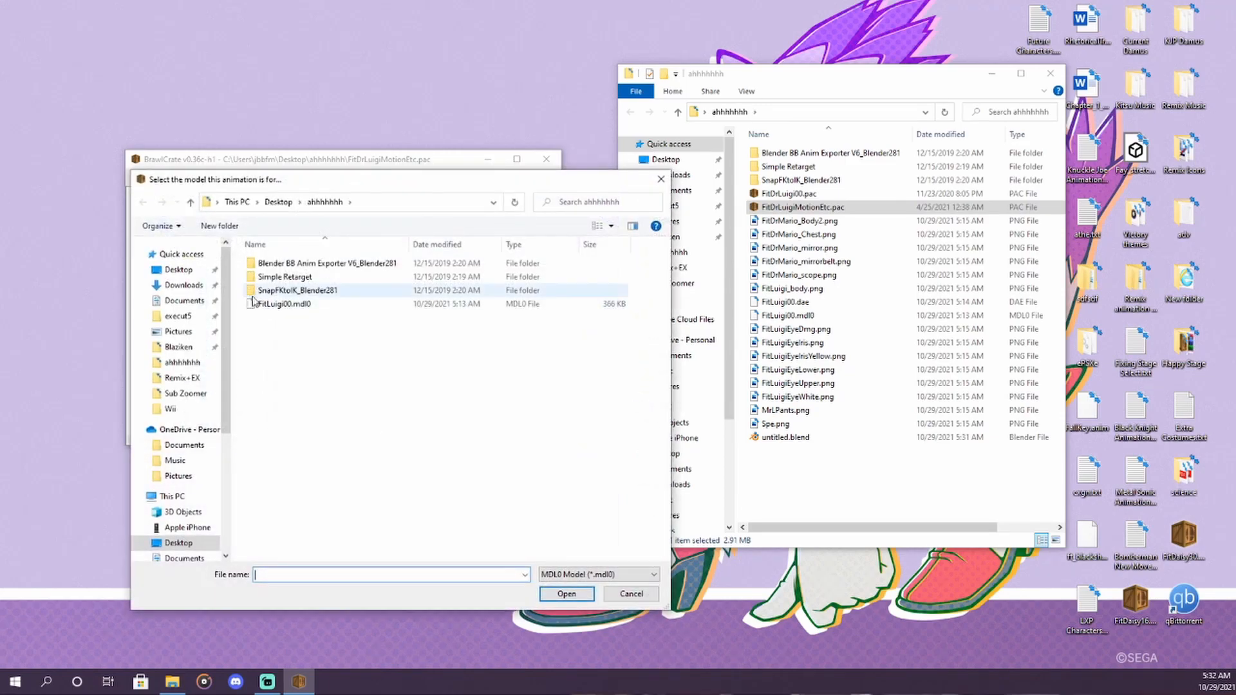
pyautogui.doubleClick(318, 305)
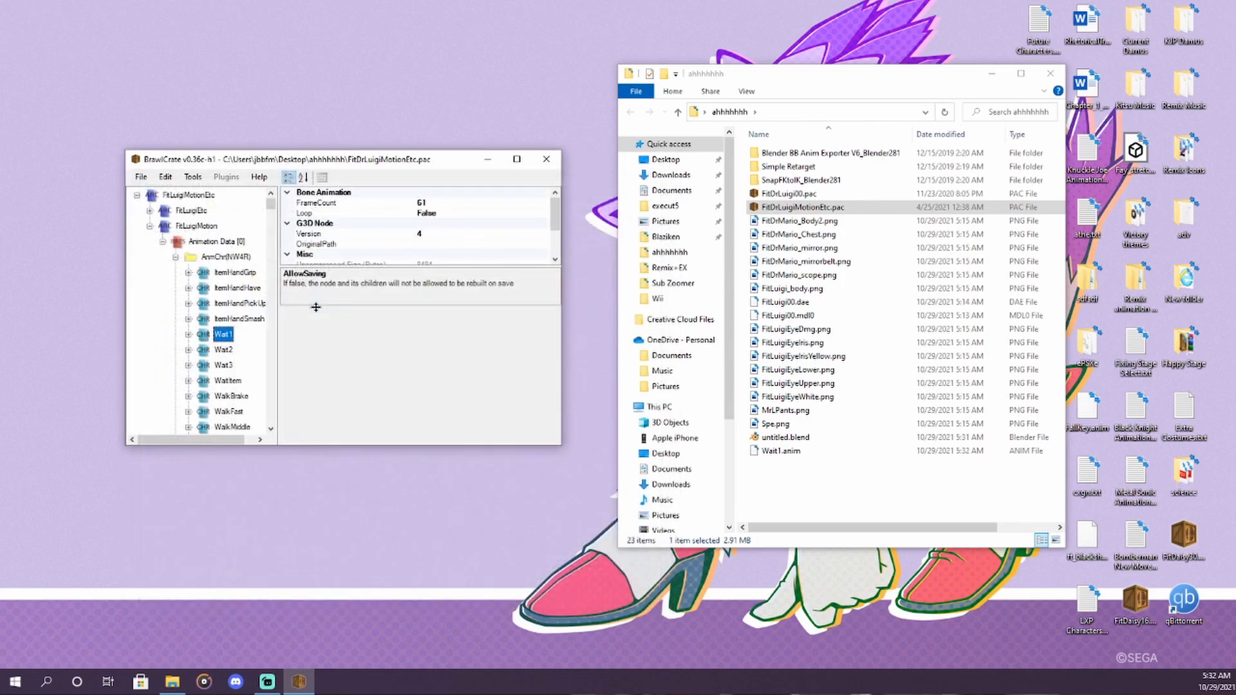
pyautogui.click(792, 451)
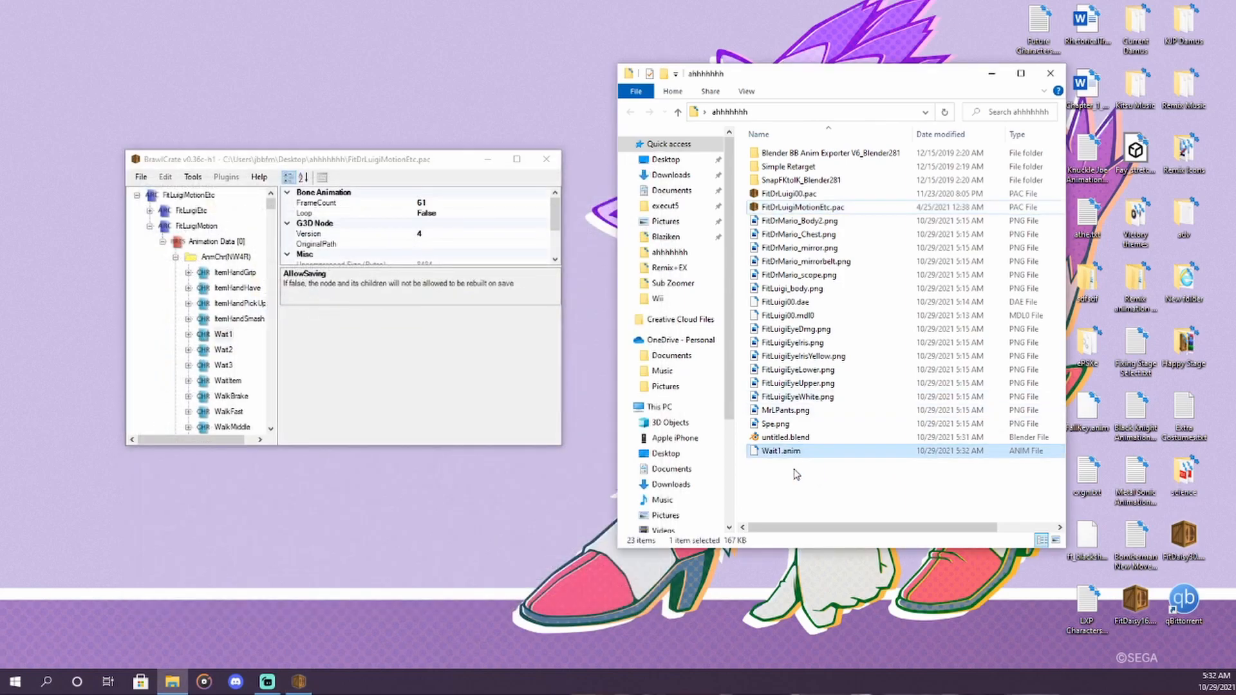
pyautogui.click(797, 476)
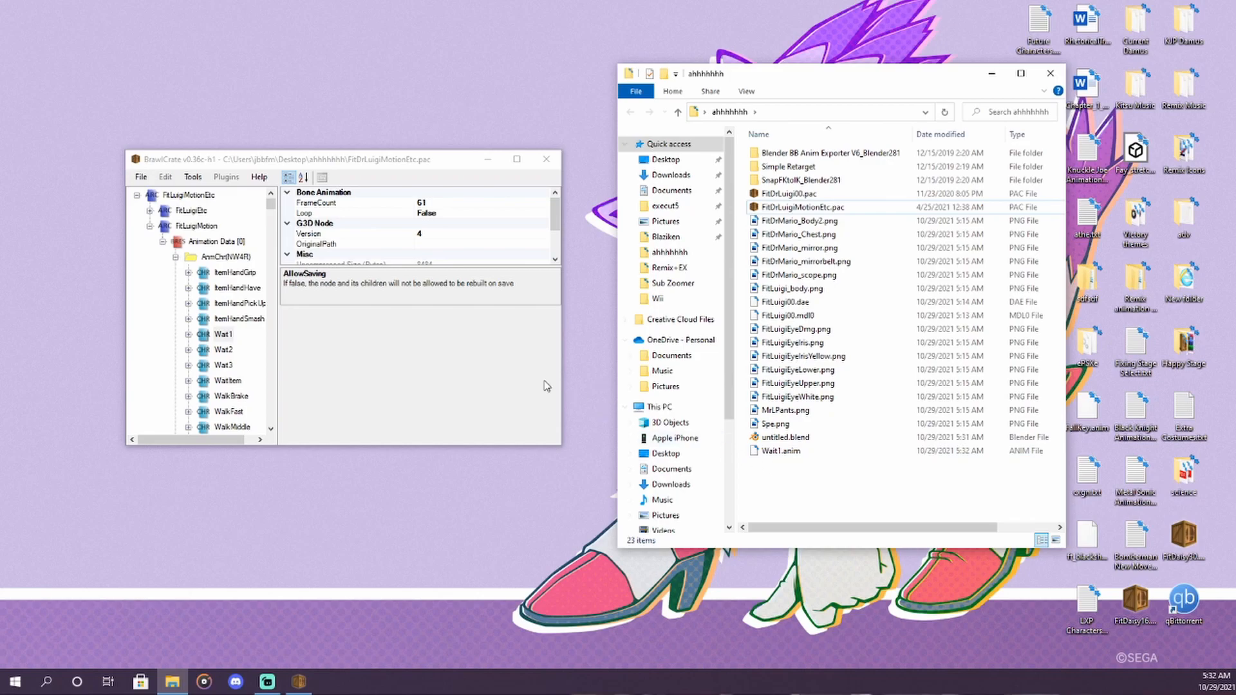
pyautogui.click(423, 165)
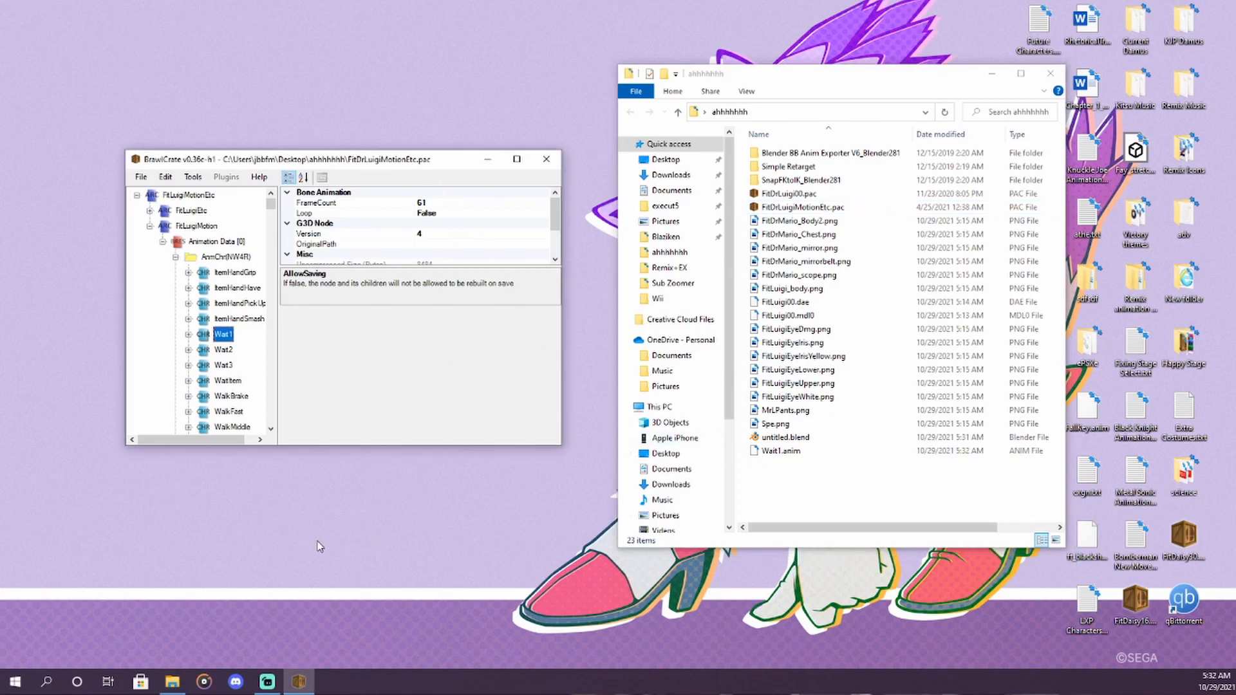
# Step: Open untitled.blend in Blender, import Wait1.anim as a Brawlbox animation onto the armature, and deselect all bones
pyautogui.doubleClick(802, 439)
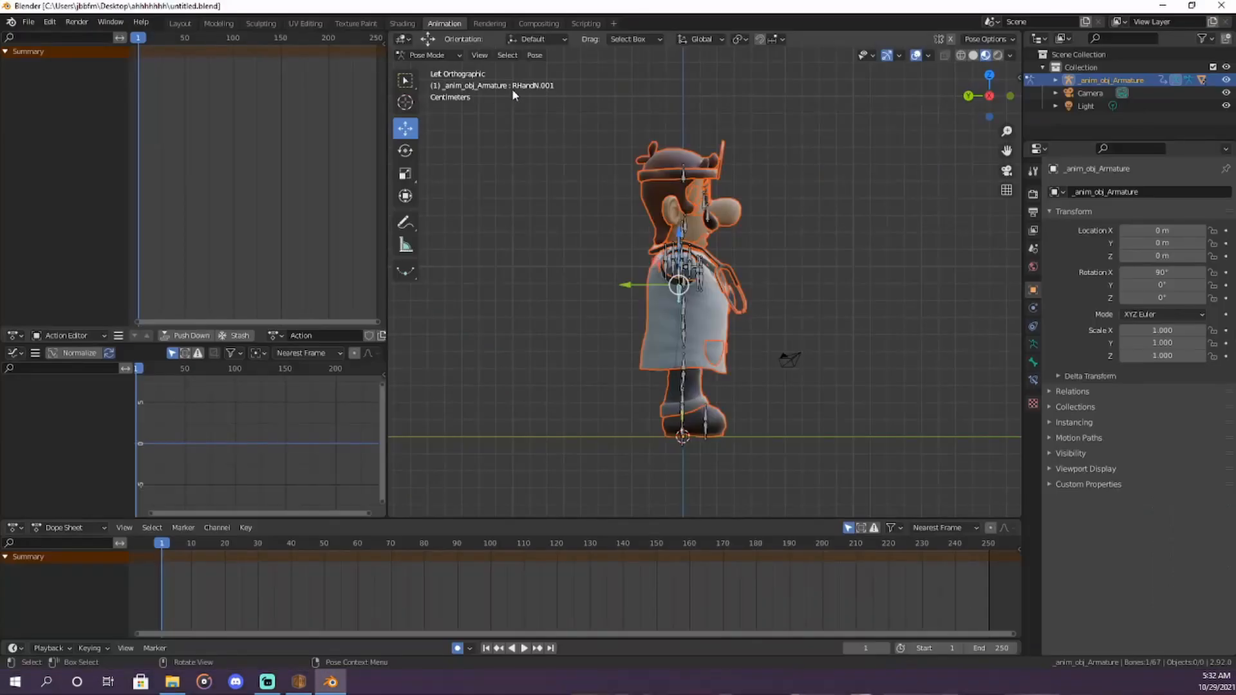
pyautogui.click(688, 308)
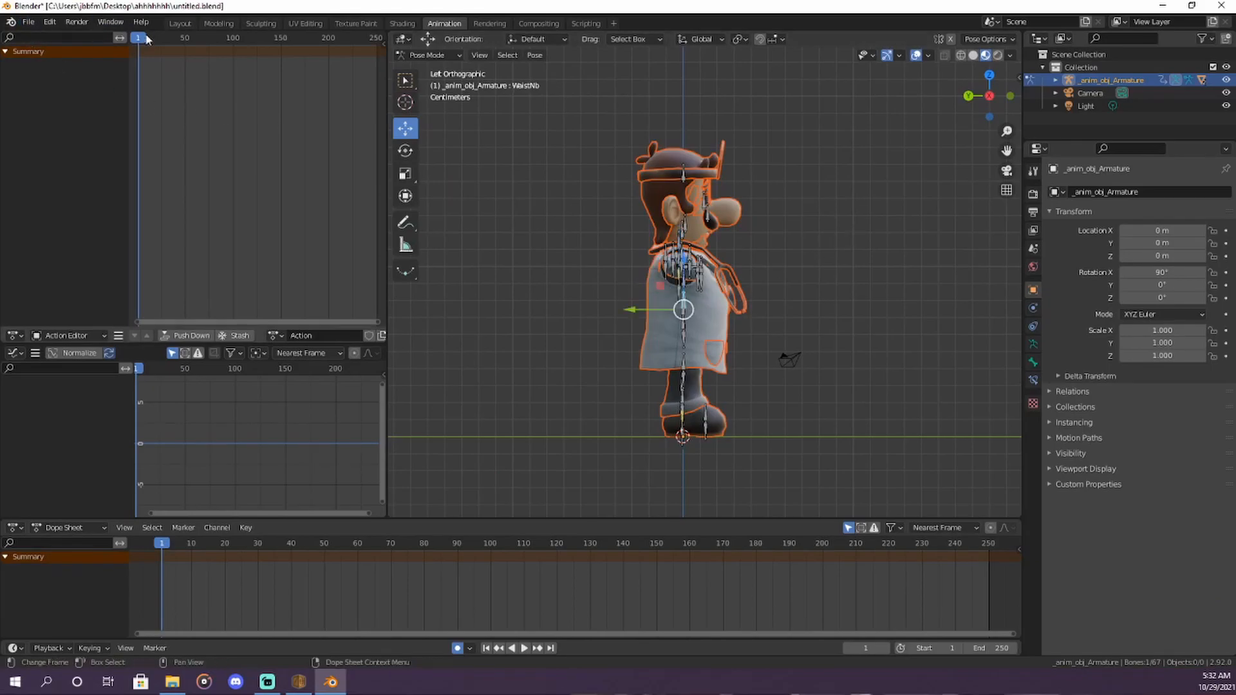
pyautogui.click(29, 25)
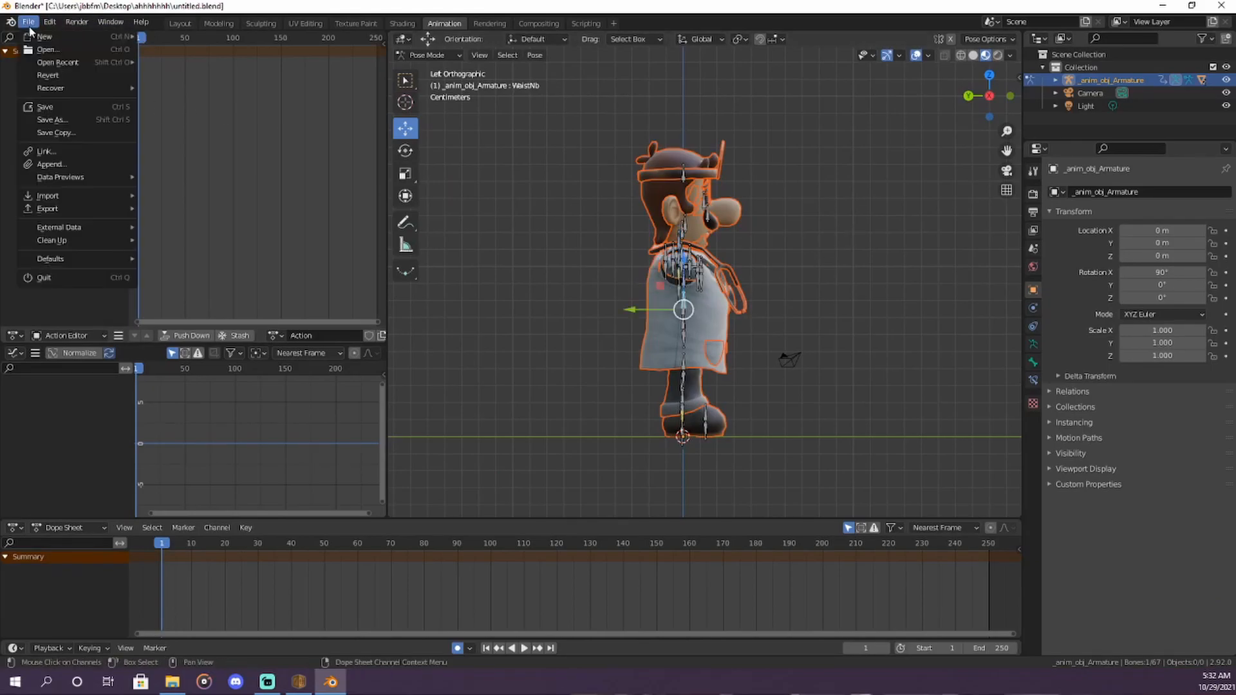
pyautogui.moveTo(51, 198)
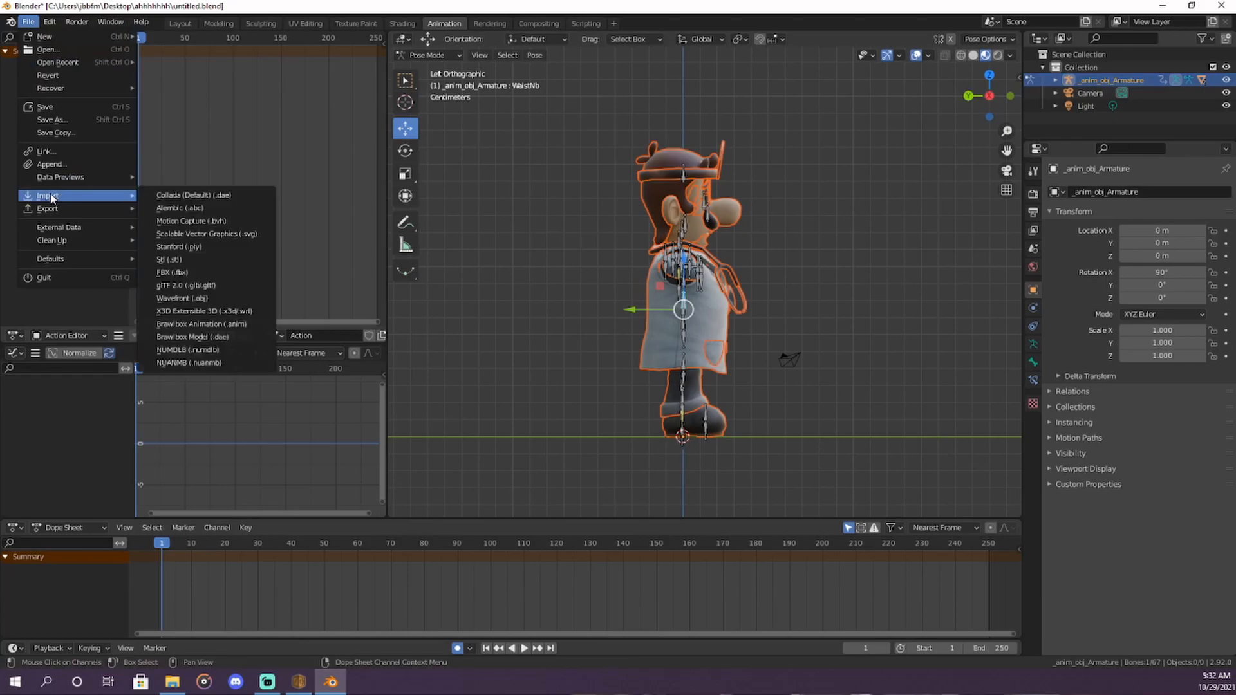
pyautogui.click(219, 325)
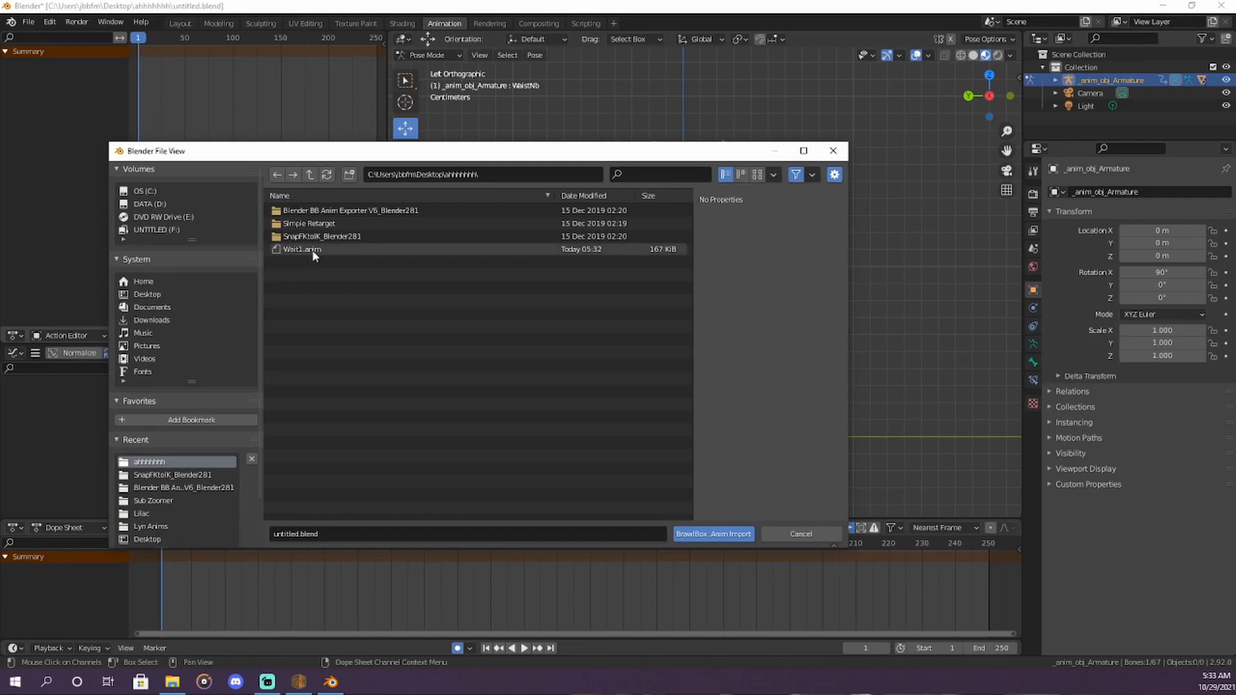
pyautogui.doubleClick(303, 250)
pyautogui.keyDown('shift'); pyautogui.moveTo(845, 382); pyautogui.dragTo(786, 405, button='middle'); pyautogui.keyUp('shift')
pyautogui.scroll(2, 822, 300)
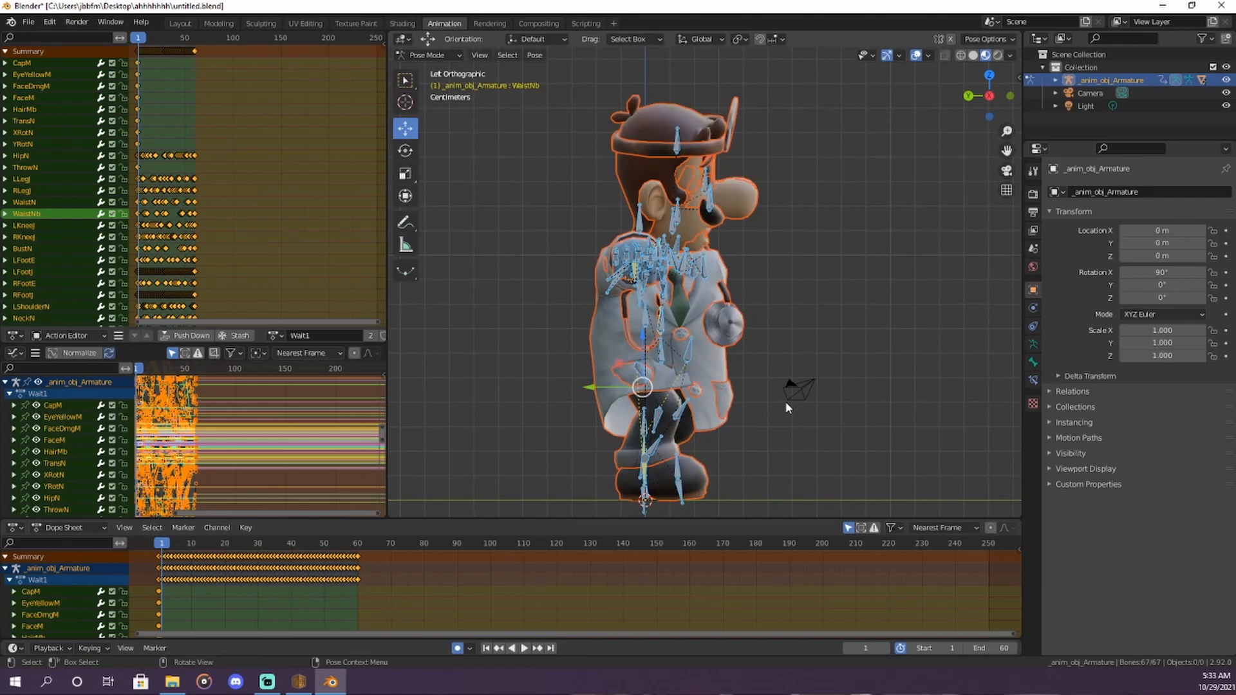
pyautogui.click(810, 330)
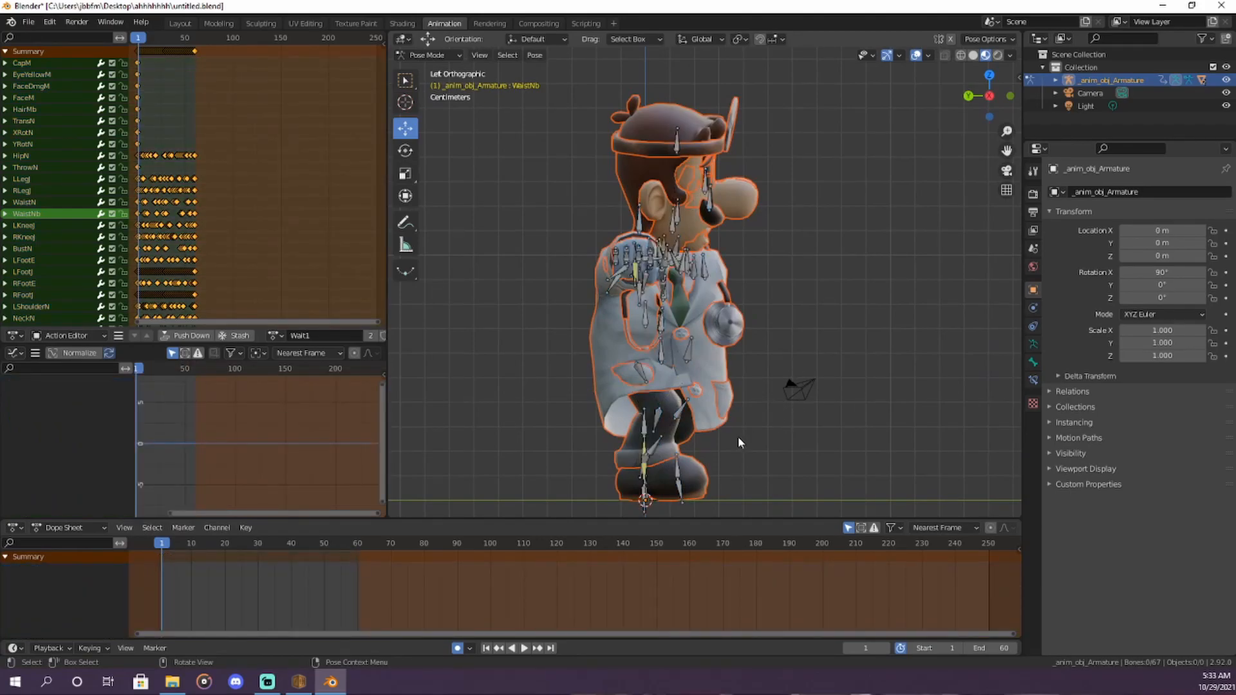
# Step: Examine the imported pose around the hands and feet, selecting the control bones LHandN.001 and RHandN.001
pyautogui.moveTo(731, 475); pyautogui.dragTo(713, 498, button='middle')
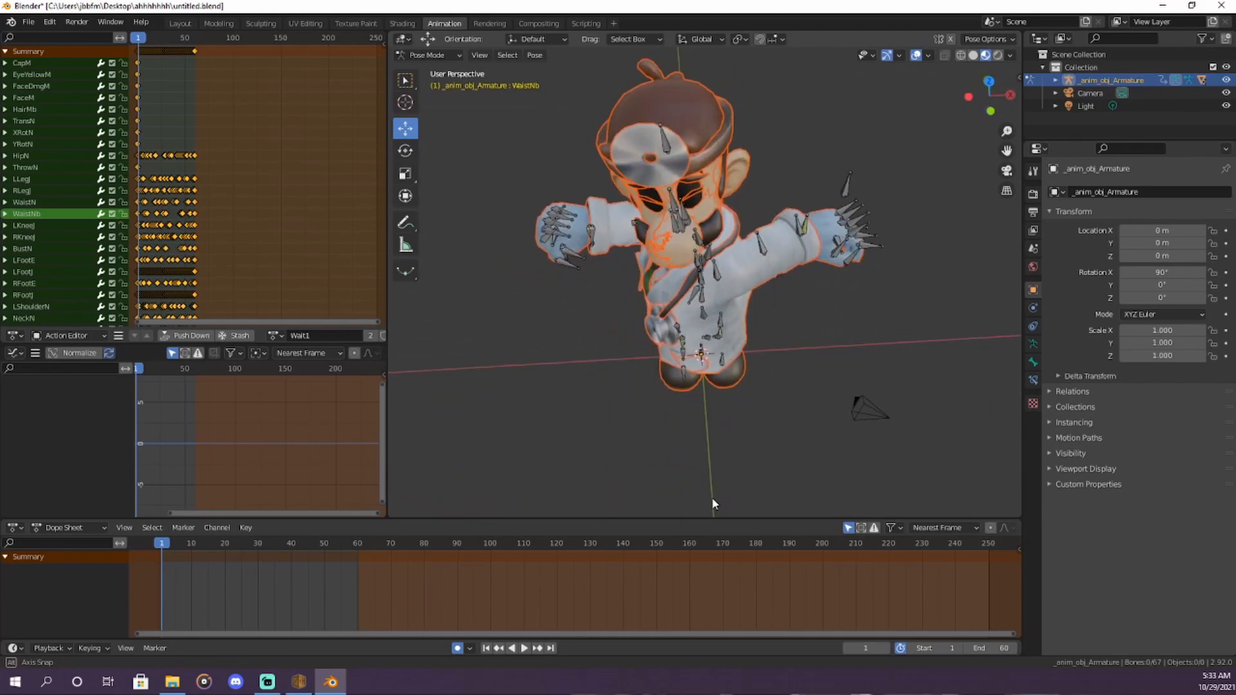
pyautogui.moveTo(703, 452); pyautogui.dragTo(738, 341, button='middle')
pyautogui.moveTo(880, 270); pyautogui.dragTo(700, 399, button='middle')
pyautogui.click(587, 331)
pyautogui.keyDown('shift'); pyautogui.moveTo(541, 411); pyautogui.dragTo(859, 349, button='middle'); pyautogui.keyUp('shift')
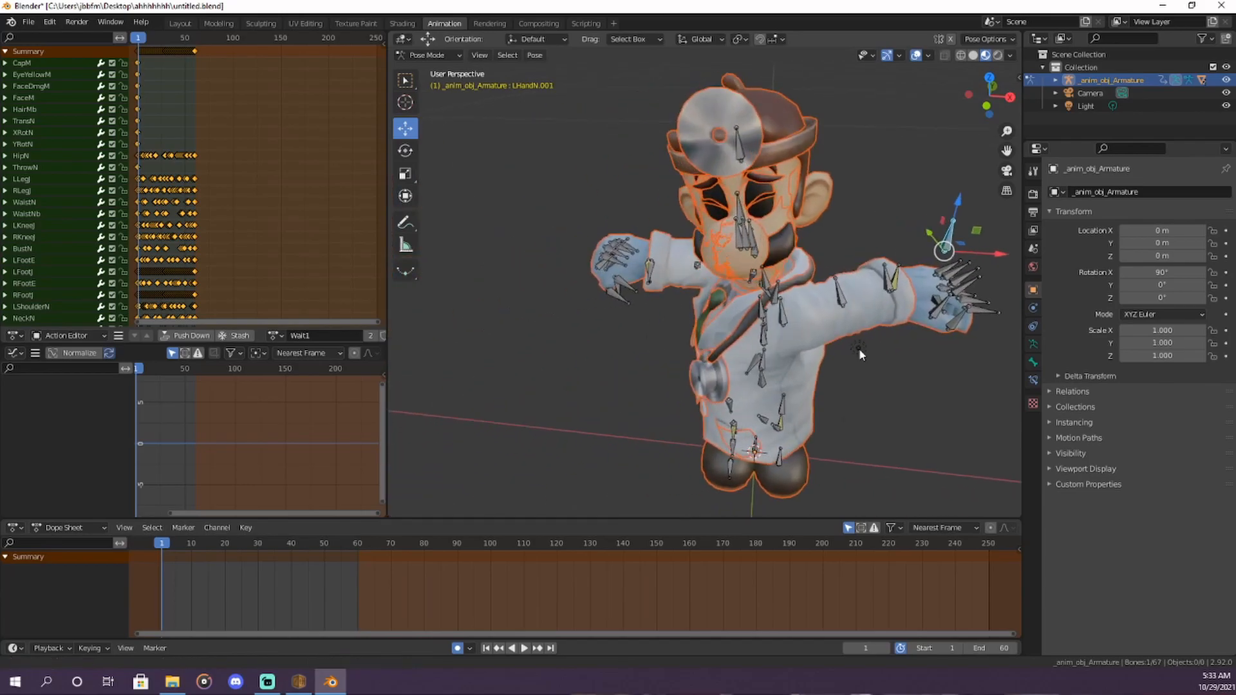
pyautogui.scroll(3, 639, 323)
pyautogui.moveTo(613, 328); pyautogui.dragTo(716, 312, button='middle')
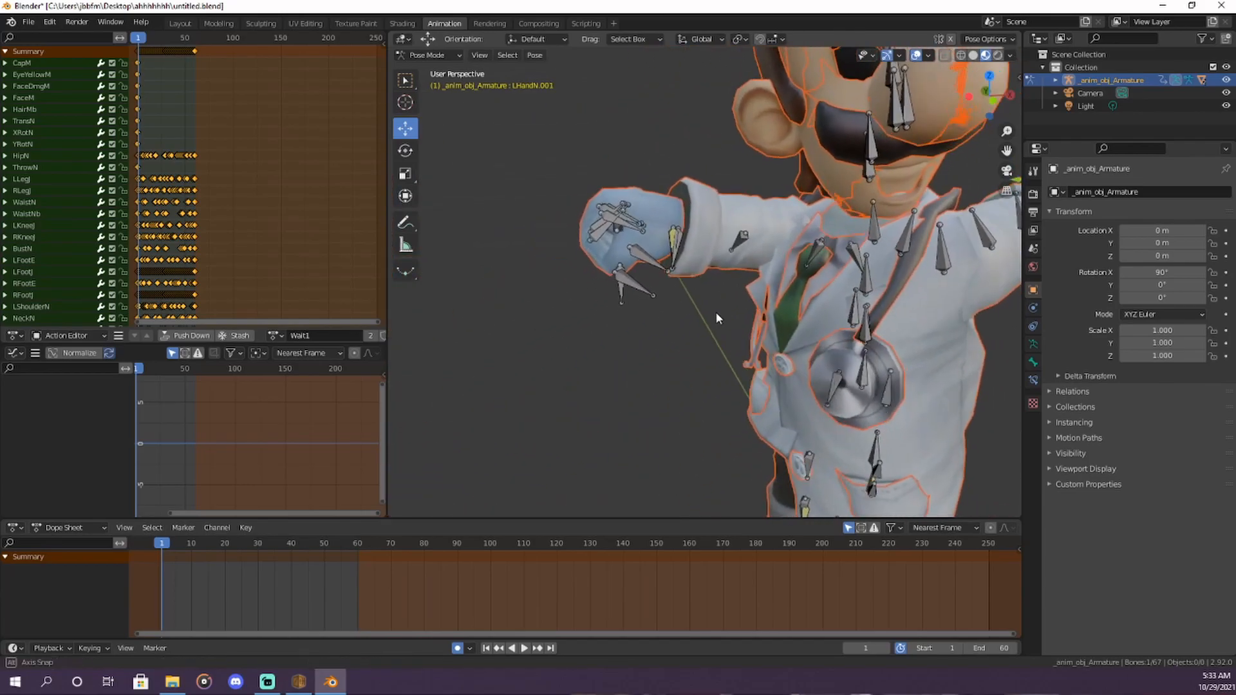
pyautogui.click(622, 290)
pyautogui.keyDown('shift'); pyautogui.moveTo(850, 454); pyautogui.dragTo(643, 172, button='middle'); pyautogui.keyUp('shift')
pyautogui.scroll(2, 644, 175)
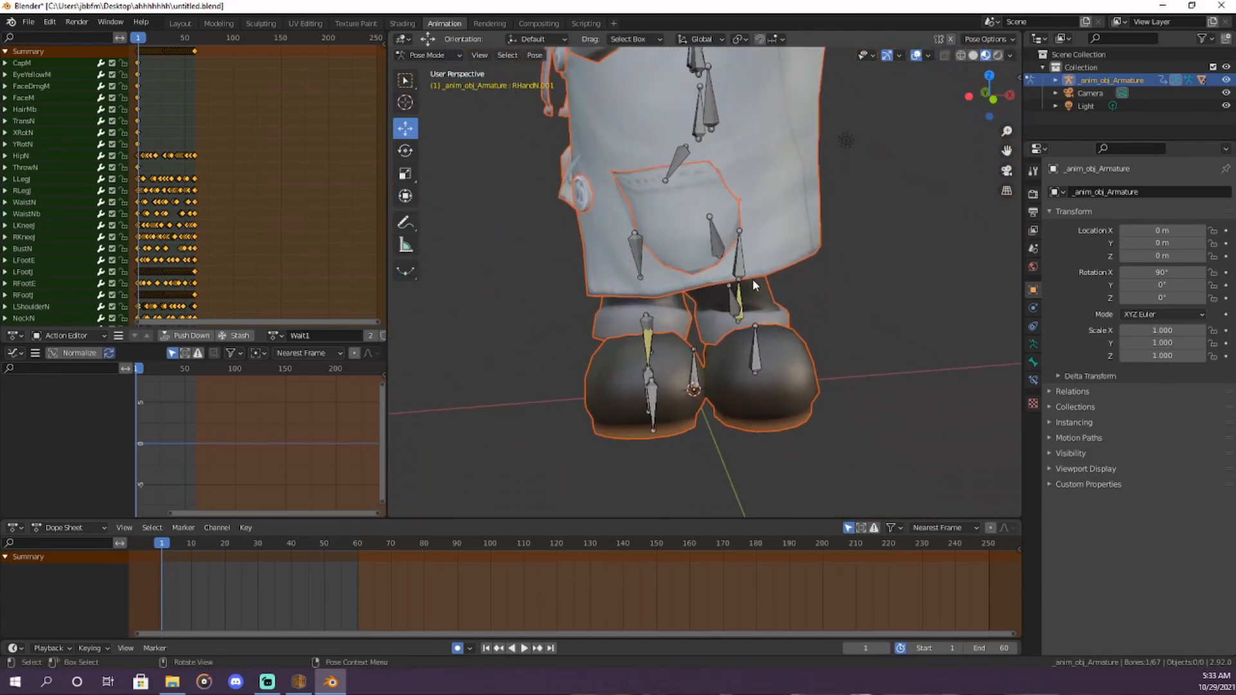
pyautogui.click(739, 293)
pyautogui.moveTo(646, 418); pyautogui.dragTo(714, 337, button='middle')
pyautogui.click(523, 444)
# Step: Turn off Weight Position and Rotation in the IK constraint of the right foot bone RFootJ
pyautogui.scroll(-1, 559, 435)
pyautogui.scroll(-5, 559, 433)
pyautogui.press('ctrl+KP_3')
pyautogui.scroll(1, 676, 385)
pyautogui.click(634, 399)
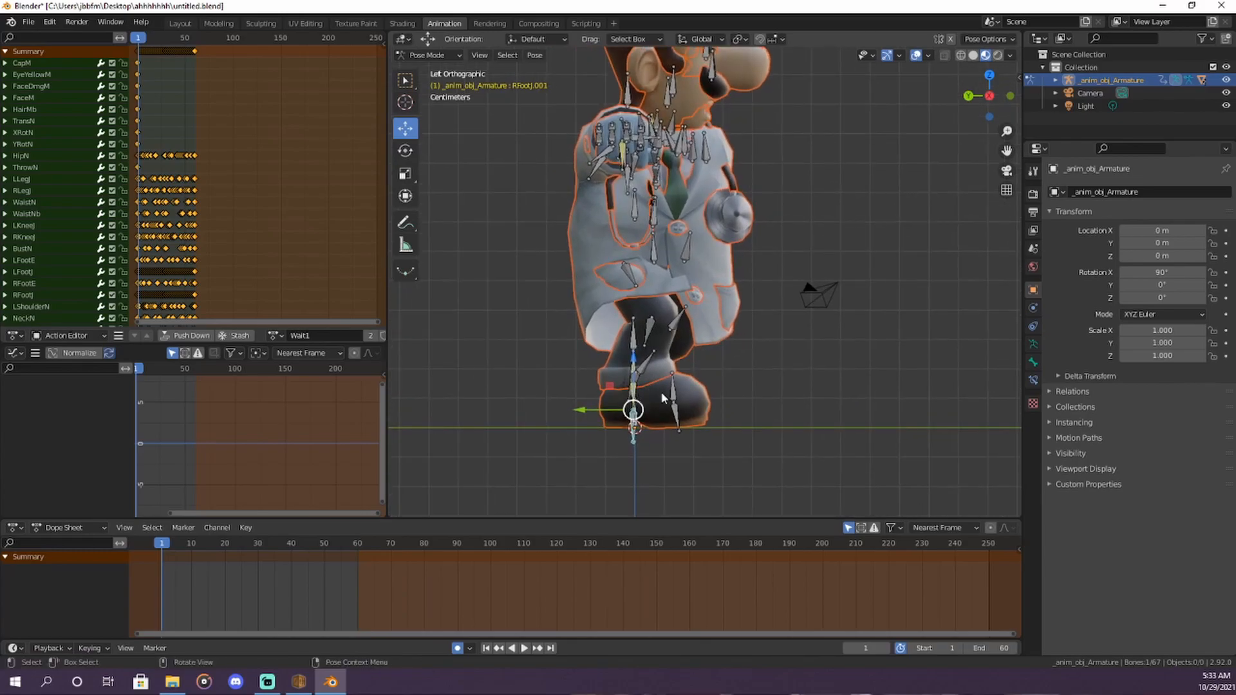
pyautogui.click(1034, 380)
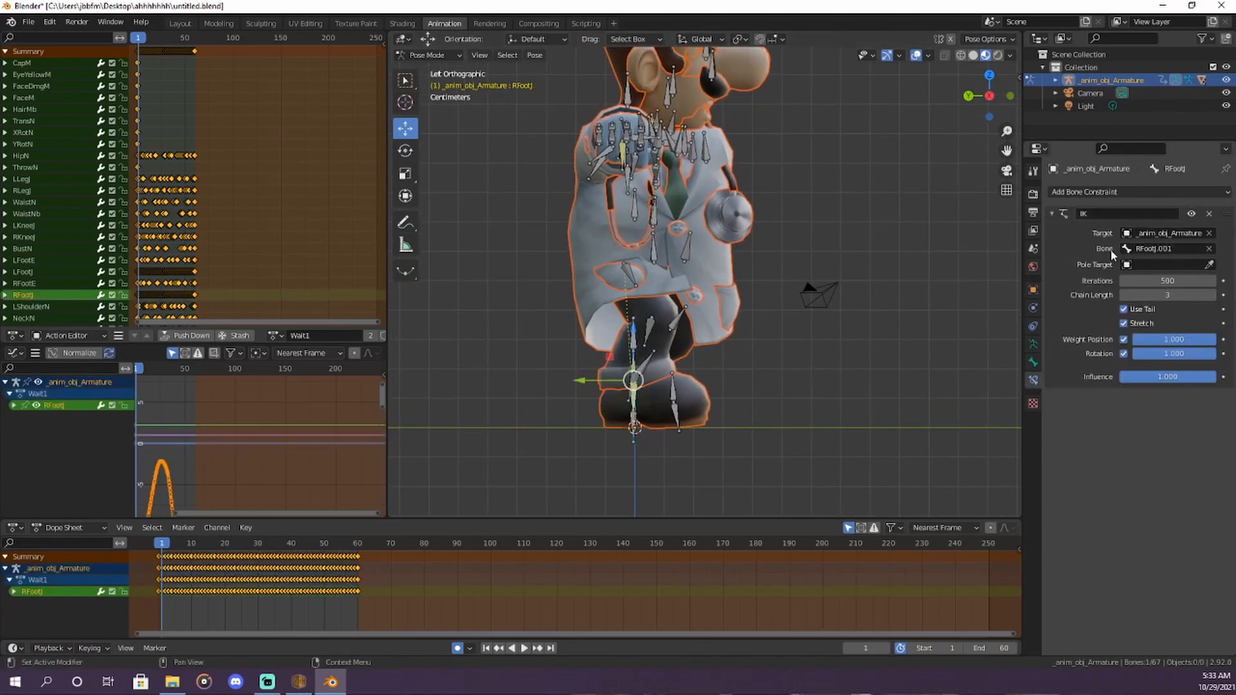
pyautogui.moveTo(1125, 353); pyautogui.dragTo(1124, 339)
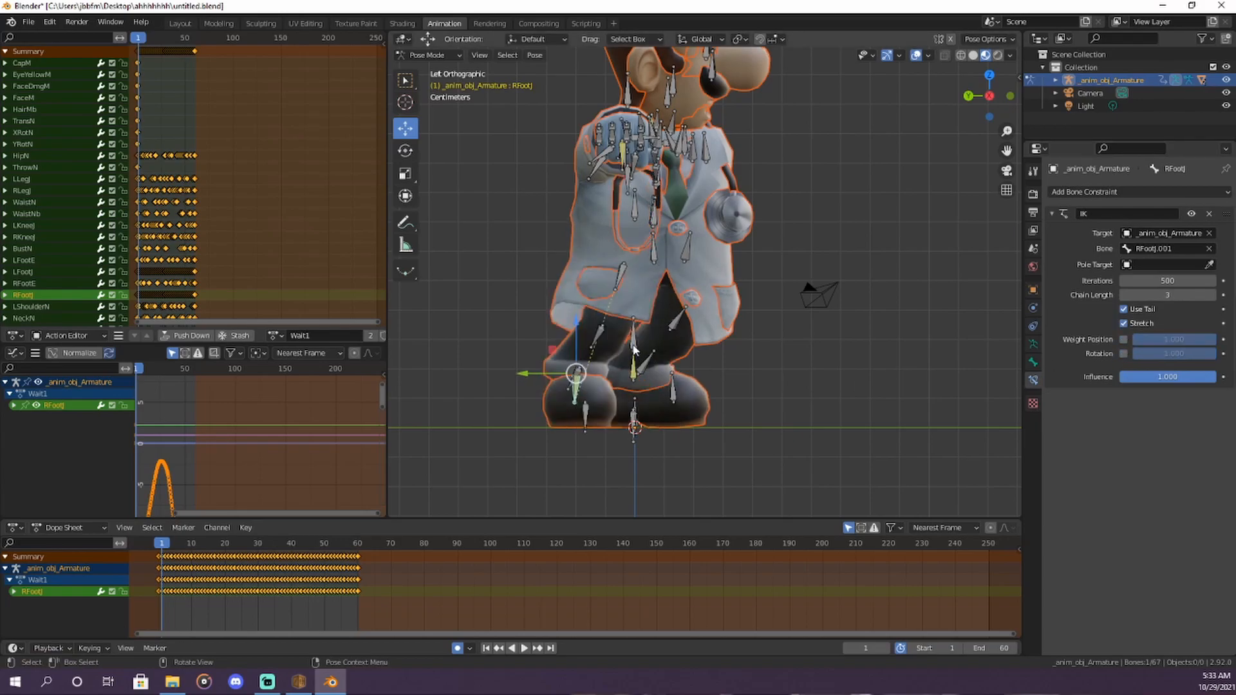
# Step: Disable the Weight Position and Rotation options in the left foot bone LFootJ's IK constraint
pyautogui.click(633, 372)
pyautogui.click(1124, 340)
pyautogui.click(1124, 353)
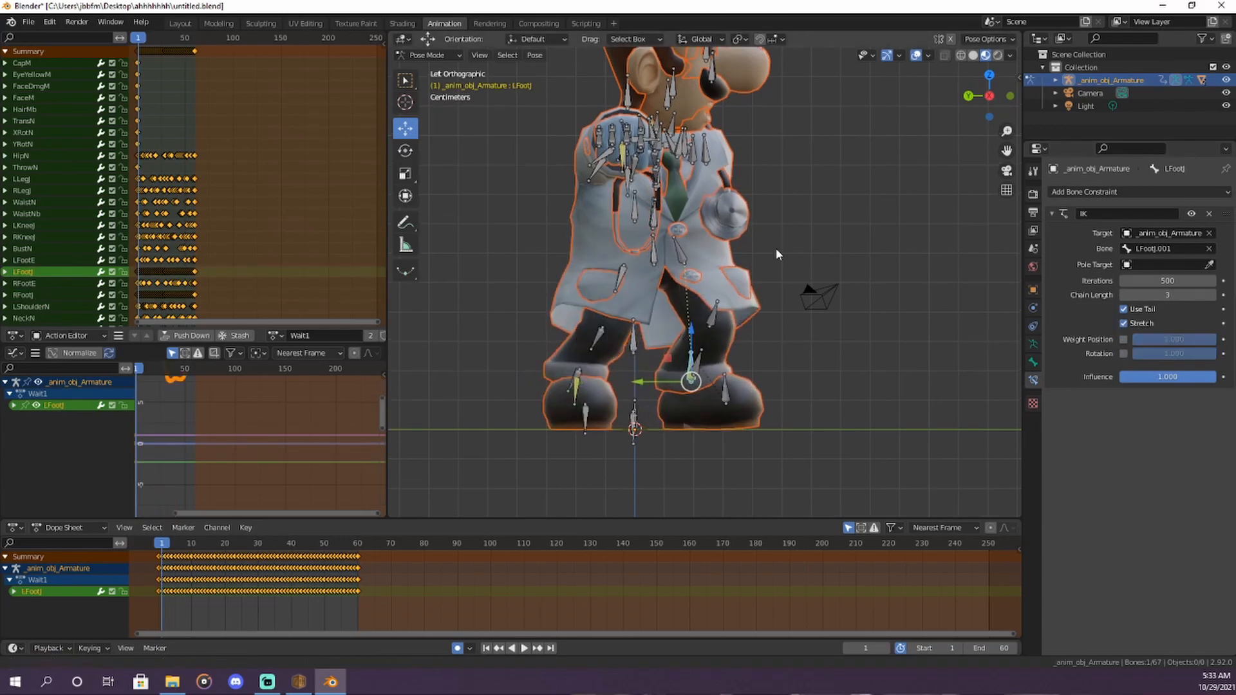
# Step: Disable Weight Position and Rotation in the IK constraints of the hand bones RHandN and LHandN
pyautogui.keyDown('shift'); pyautogui.moveTo(597, 173); pyautogui.dragTo(591, 287, button='middle'); pyautogui.keyUp('shift')
pyautogui.click(613, 279)
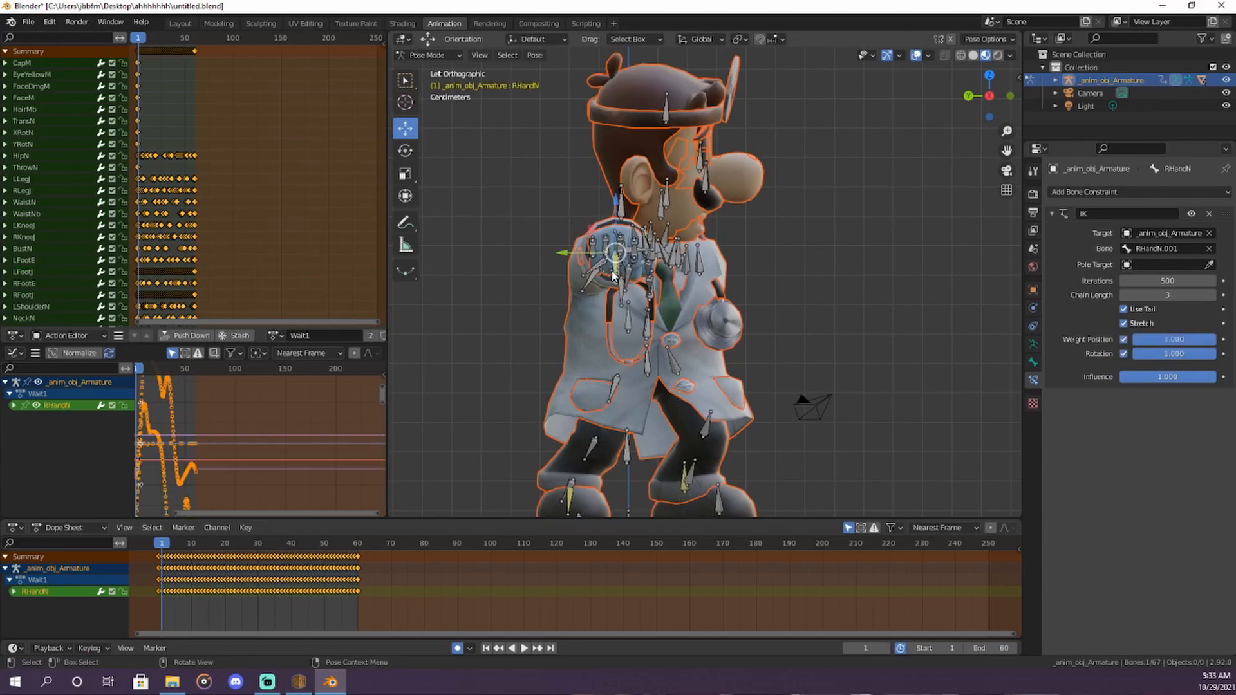
pyautogui.moveTo(1125, 339); pyautogui.dragTo(1124, 353)
pyautogui.moveTo(803, 277); pyautogui.dragTo(688, 284, button='middle')
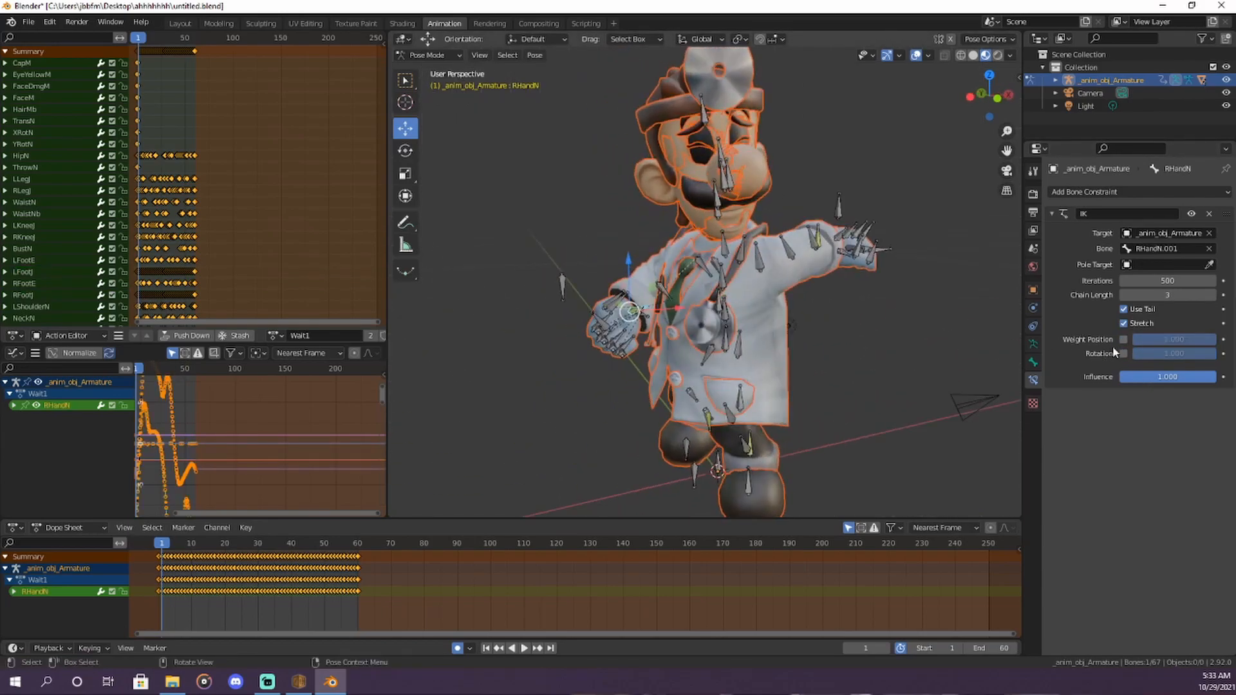
pyautogui.moveTo(1124, 339); pyautogui.dragTo(1124, 353)
# Step: Play the imported Wait1 animation from the side to check the character's motion, and deselect the bones
pyautogui.press('ctrl+KP_3')
pyautogui.press('space')
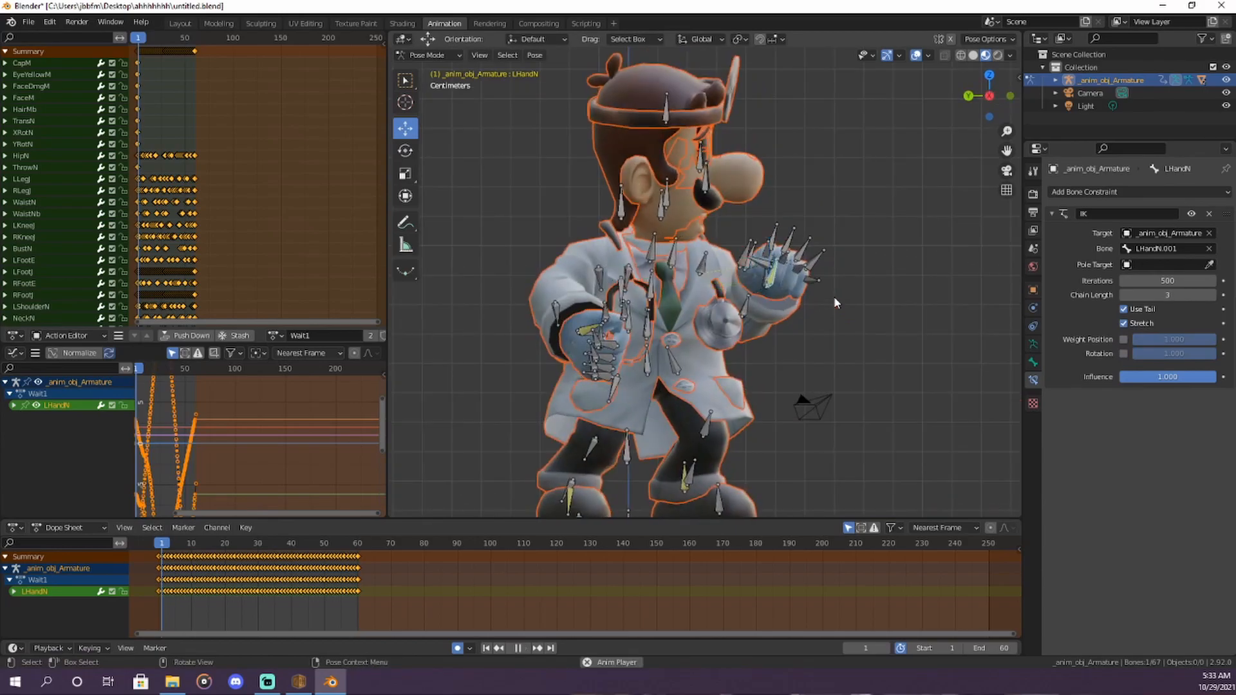
pyautogui.click(871, 284)
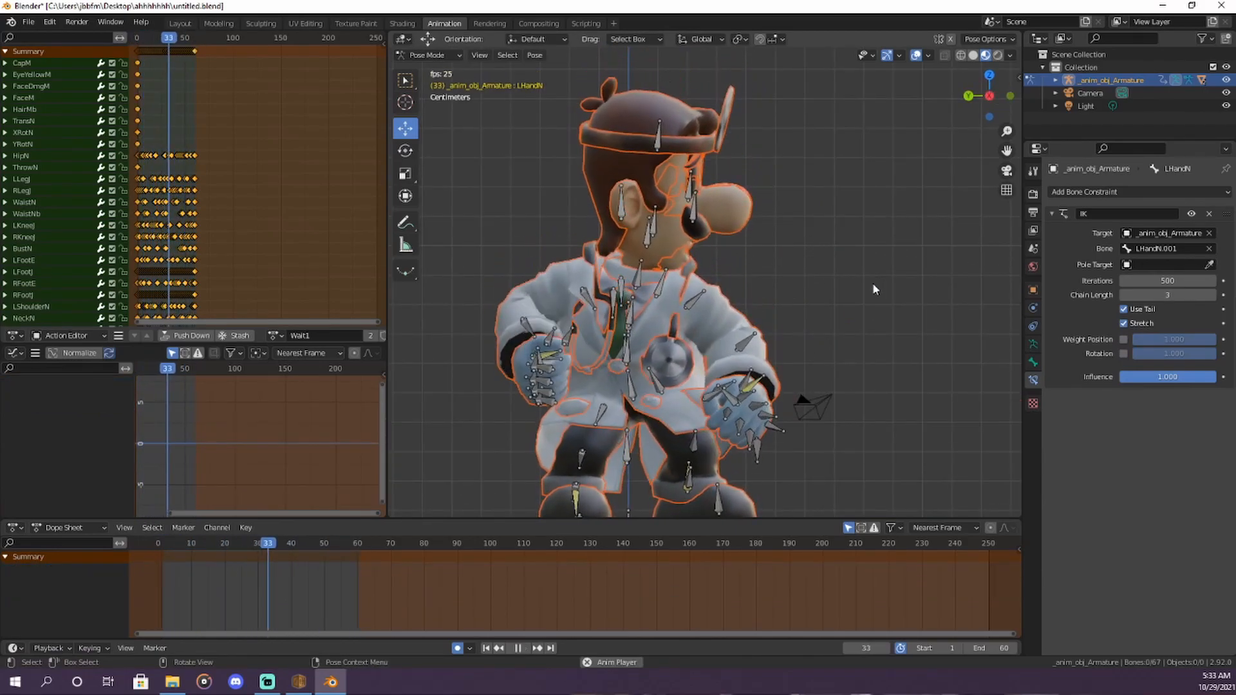
pyautogui.press('Escape')
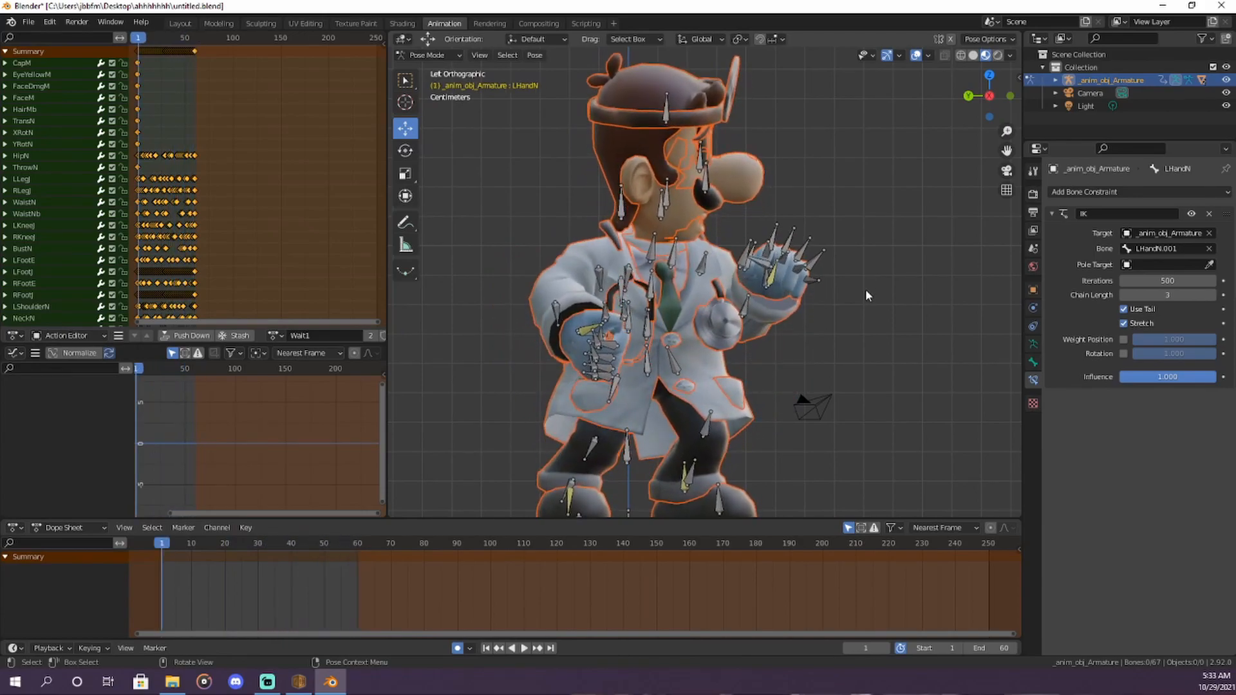
# Step: Set the scene's frame rate to 60 fps and play the animation to check its speed
pyautogui.click(1034, 215)
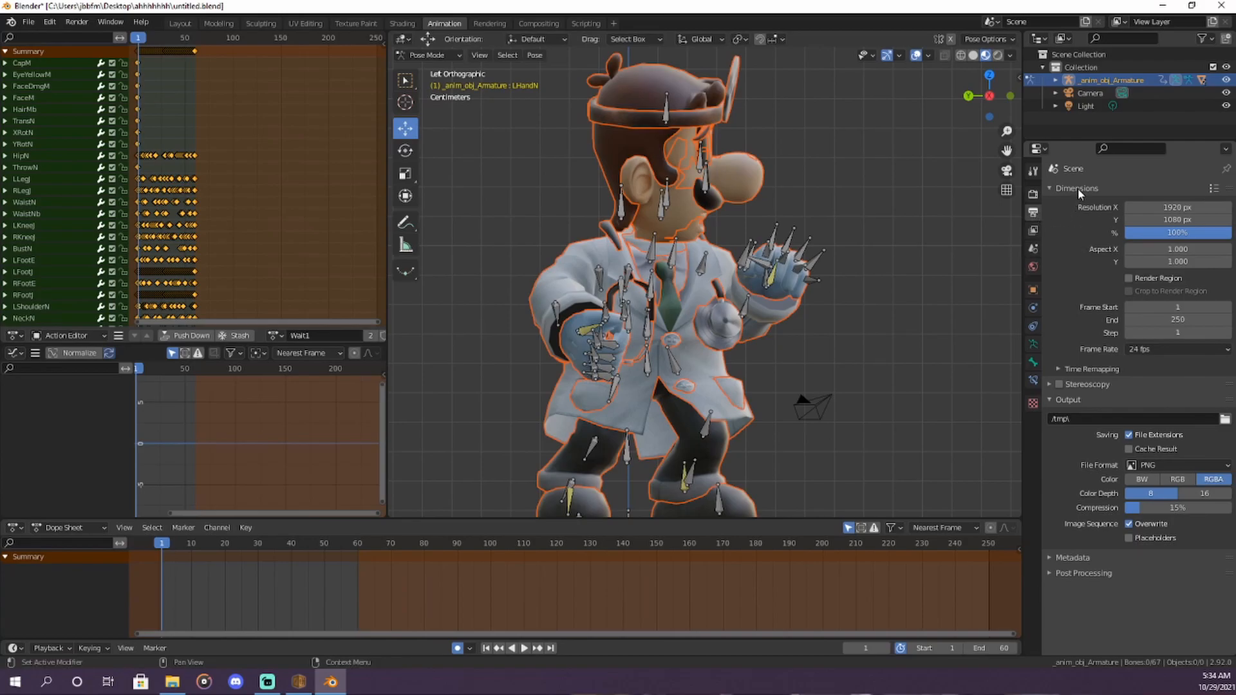
pyautogui.click(1145, 351)
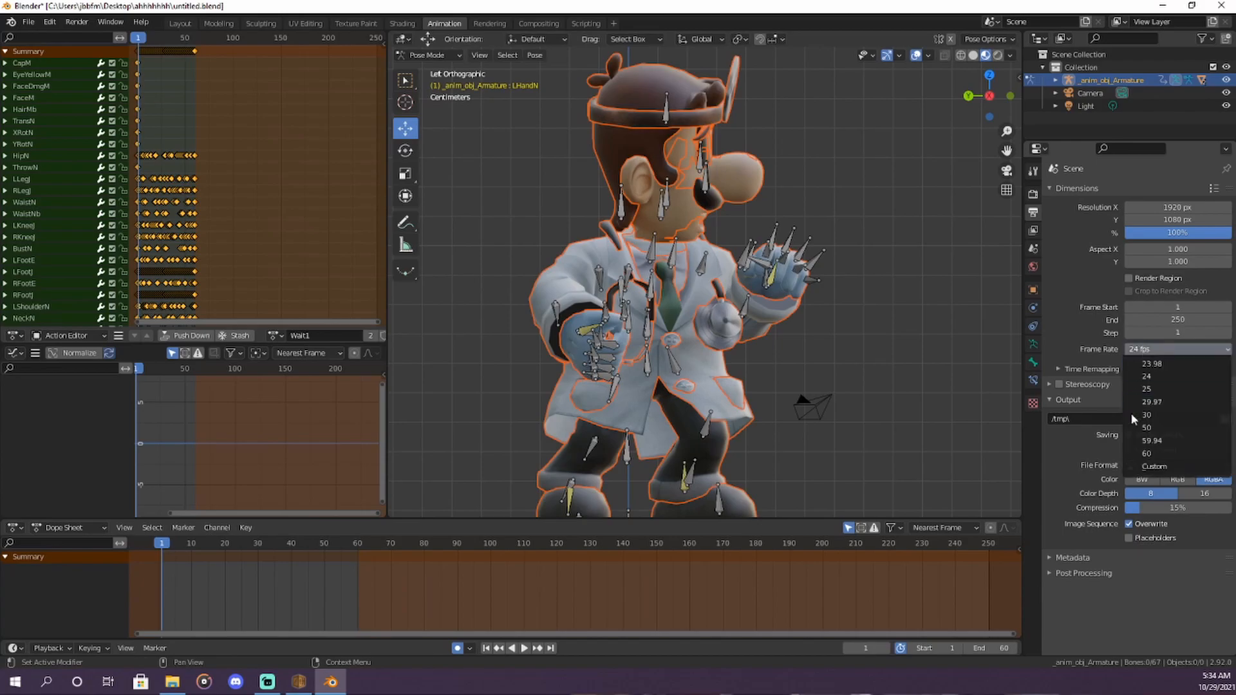
pyautogui.click(1155, 454)
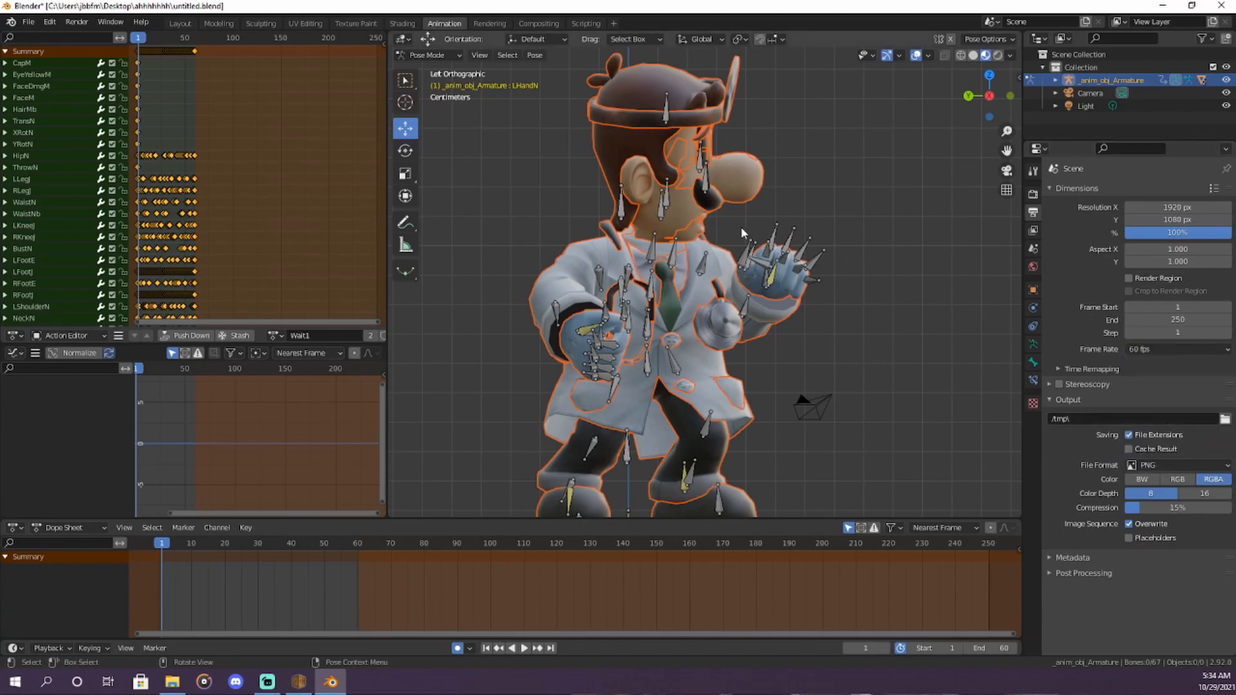
pyautogui.press('space')
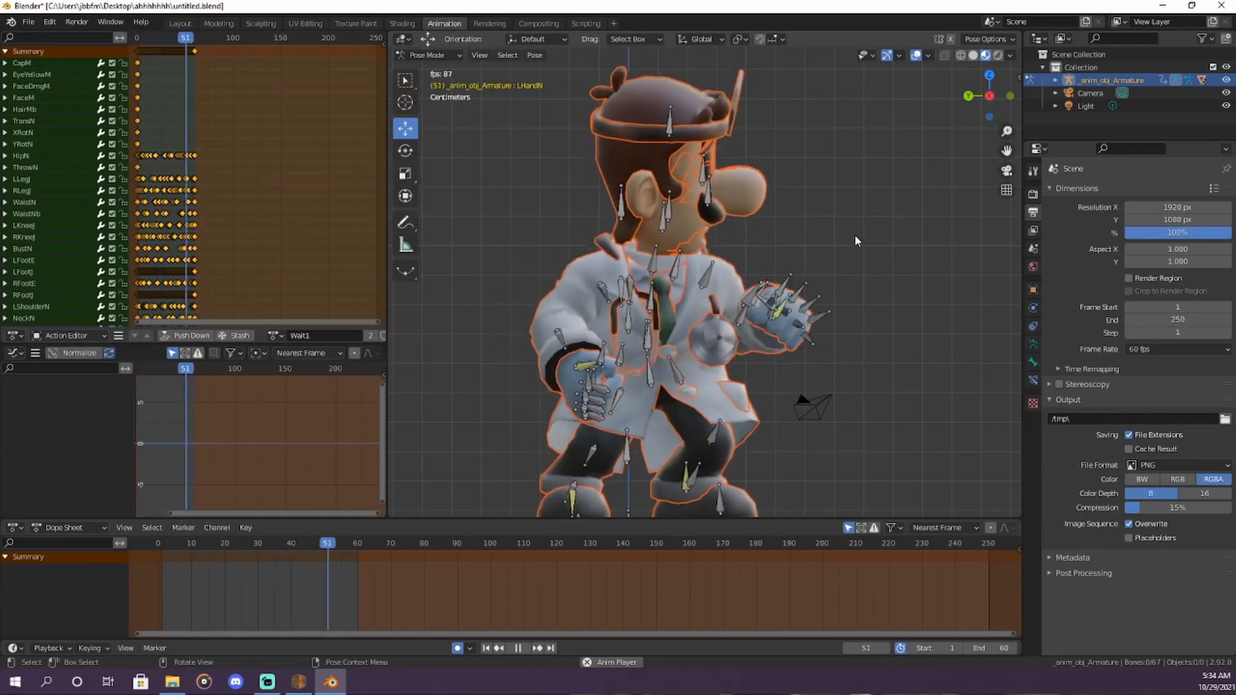
pyautogui.press('space')
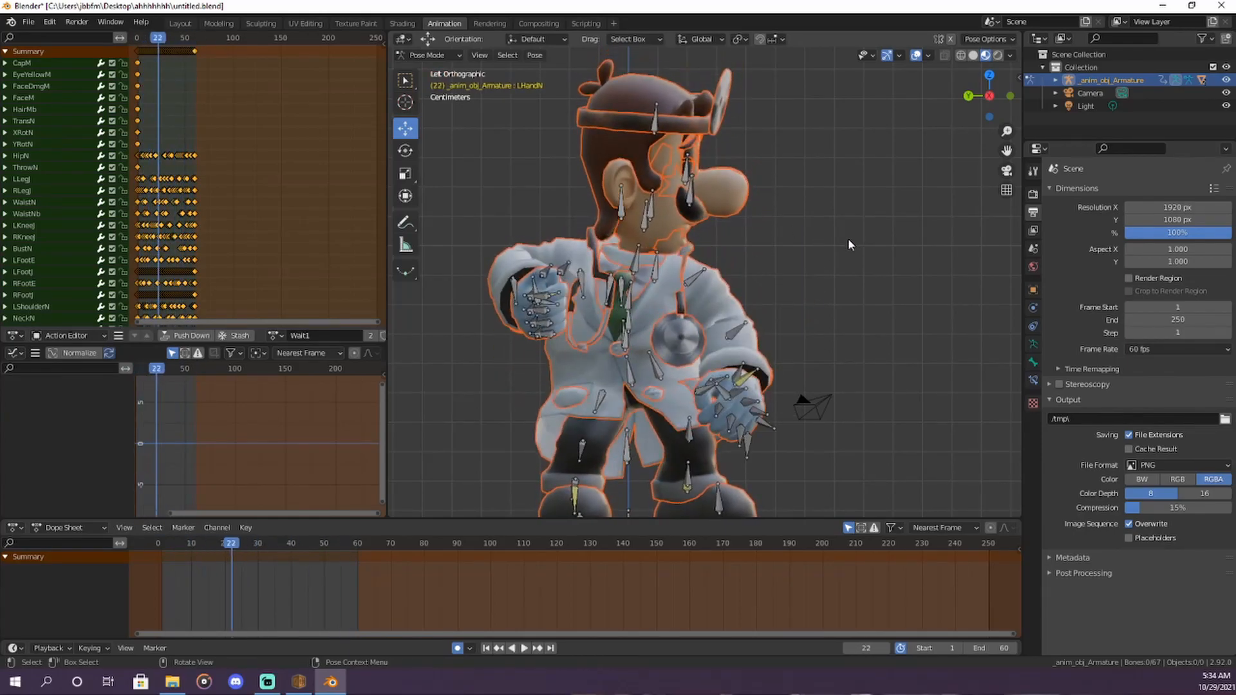
# Step: Re-enable Weight Position and Rotation in the IK constraints of the foot bones LFootJ and RFootJ
pyautogui.scroll(-2, 857, 258)
pyautogui.scroll(-1, 861, 262)
pyautogui.keyDown('shift'); pyautogui.scroll(1, 870, 251); pyautogui.keyUp('shift')
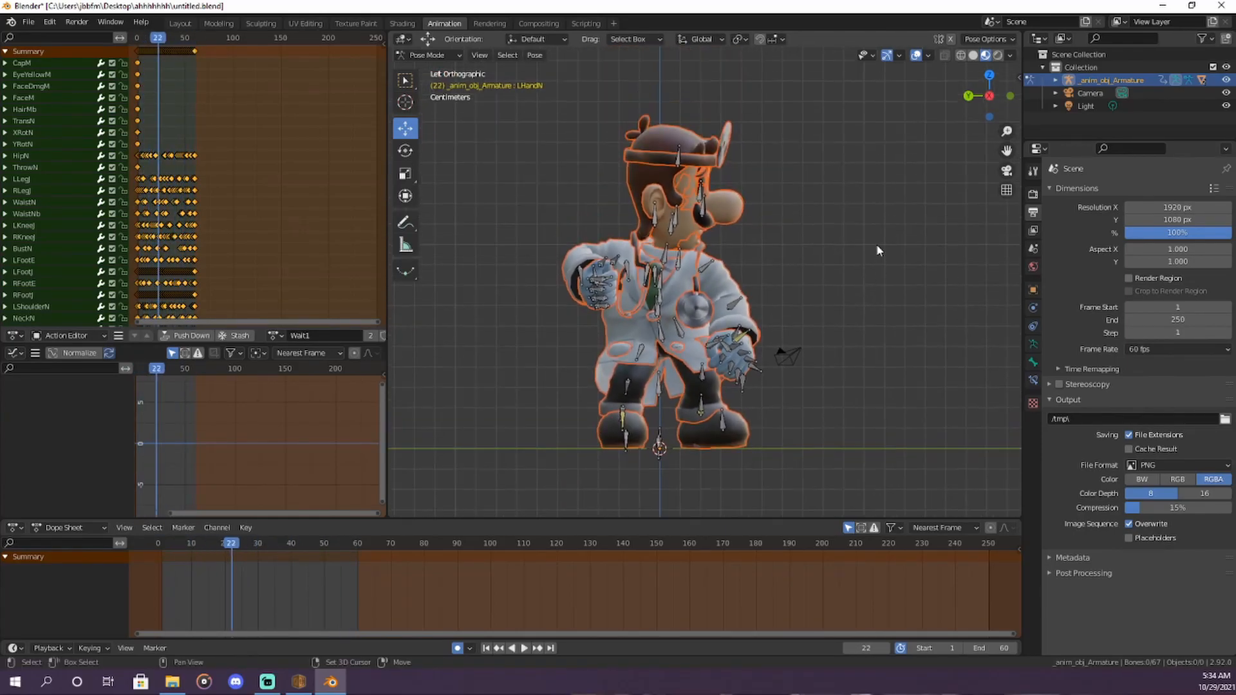
pyautogui.keyDown('shift'); pyautogui.scroll(-1, 820, 318); pyautogui.keyUp('shift')
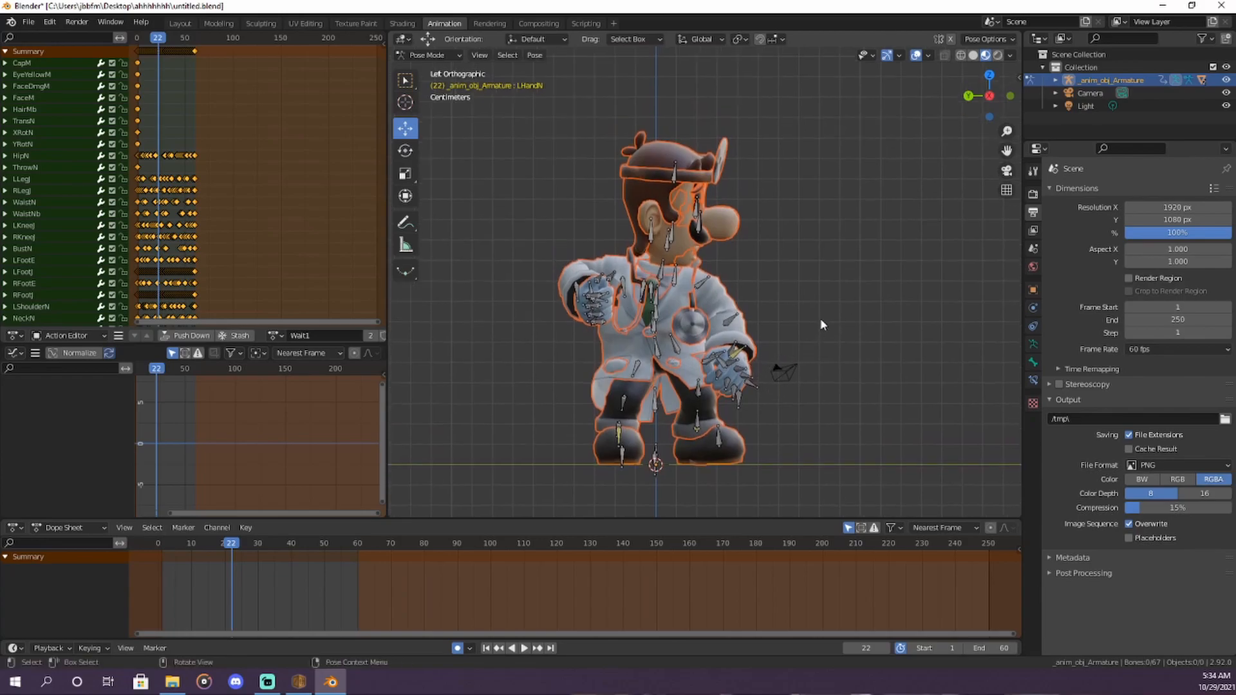
pyautogui.keyDown('shift'); pyautogui.scroll(-2, 856, 338); pyautogui.keyUp('shift')
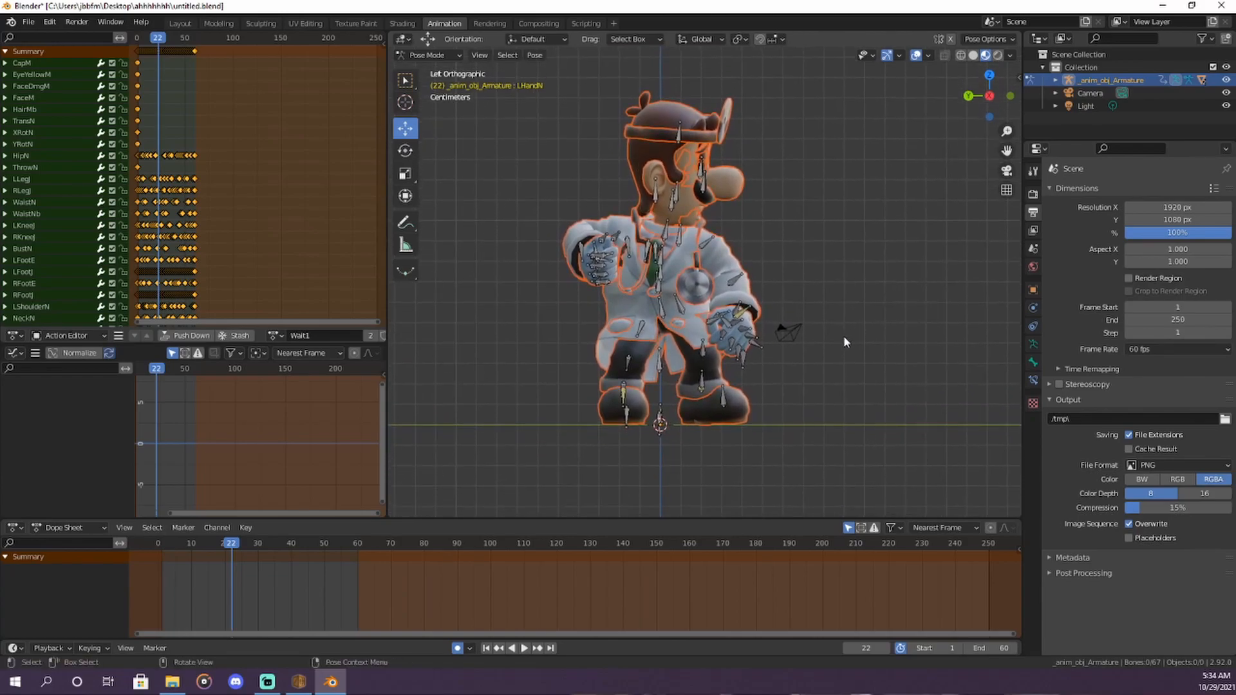
pyautogui.click(701, 403)
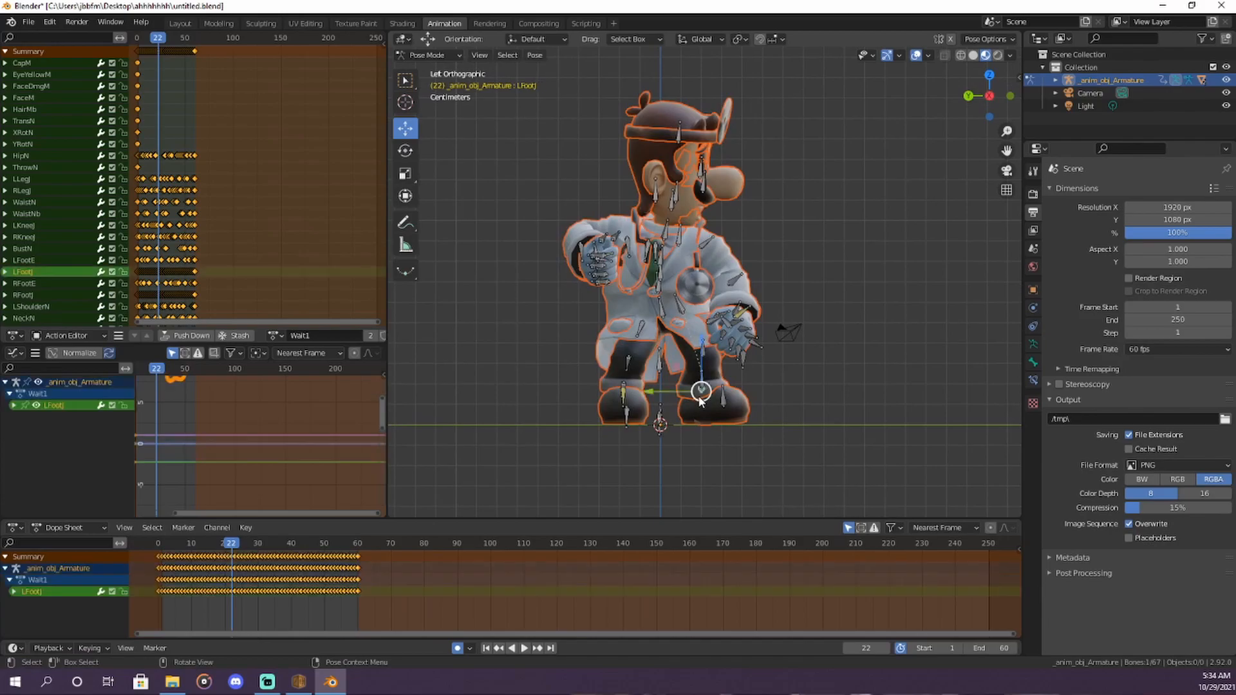
pyautogui.click(1033, 380)
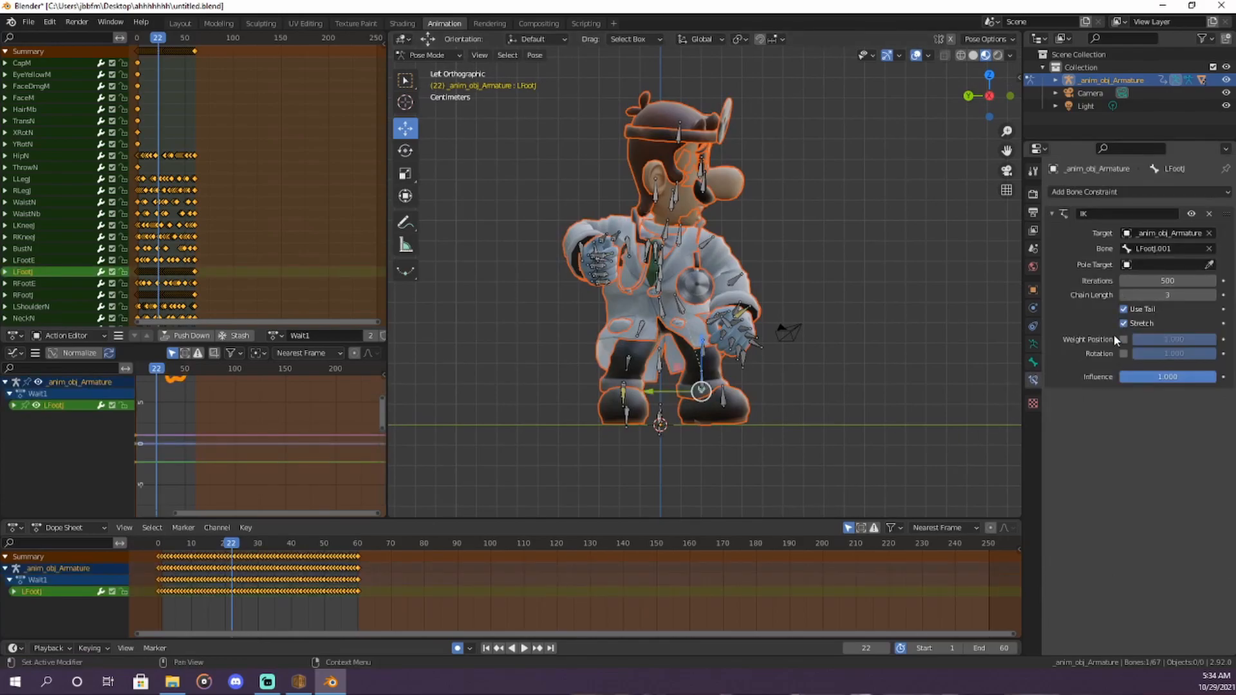
pyautogui.click(1123, 339)
pyautogui.click(1123, 354)
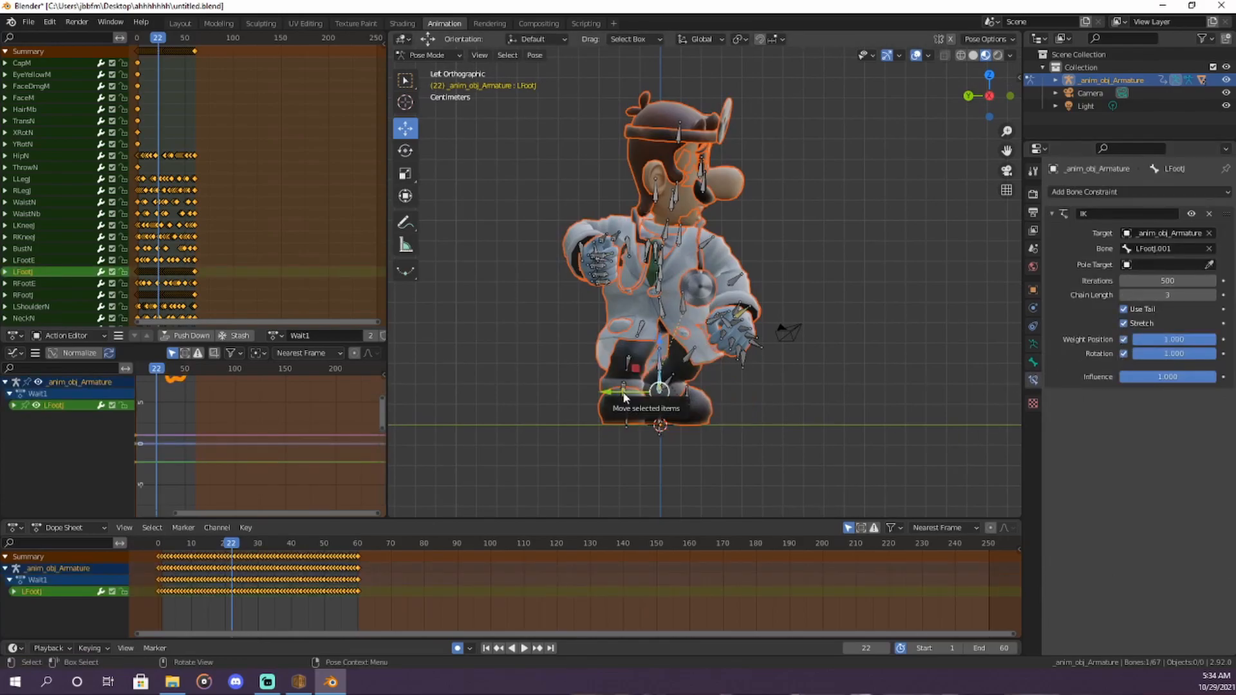
pyautogui.click(656, 405)
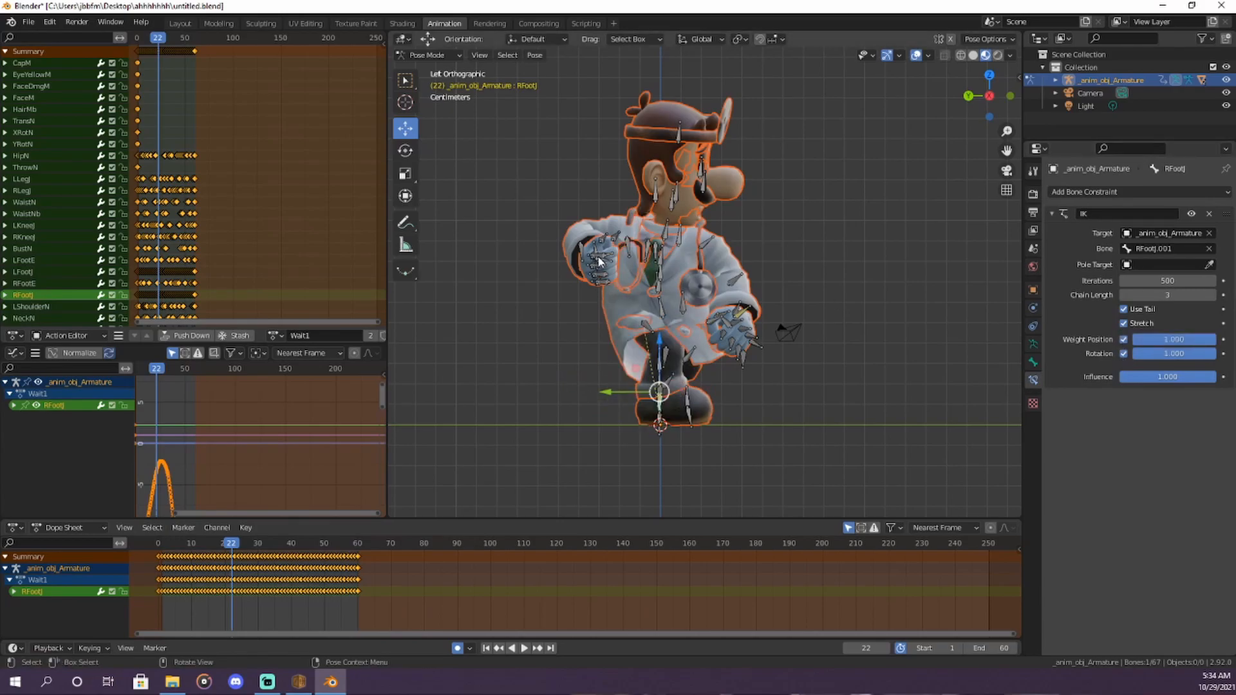
# Step: Turn Weight Position and Rotation back on in the IK constraints of the hand bones LHandN and RHandN
pyautogui.moveTo(612, 261); pyautogui.dragTo(770, 326, button='middle')
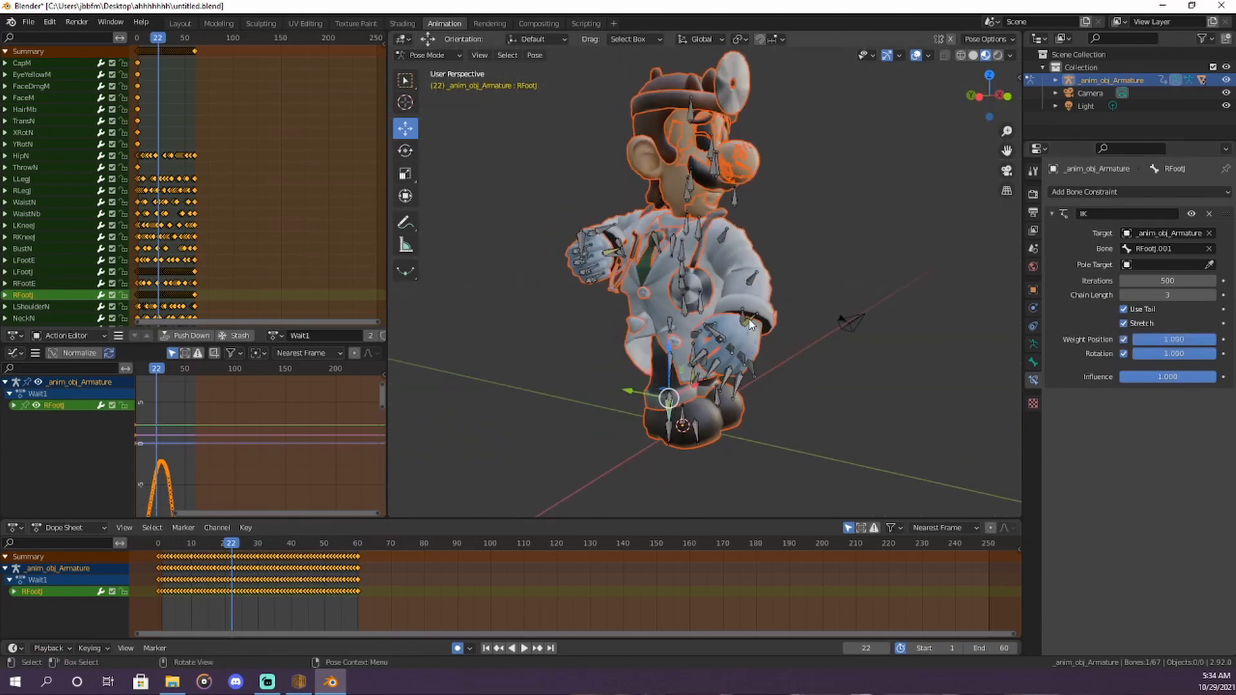
pyautogui.click(749, 325)
pyautogui.moveTo(850, 318)
pyautogui.mouseDown(button='middle')
pyautogui.moveTo(947, 349)
pyautogui.moveTo(837, 304)
pyautogui.mouseUp(button='middle')
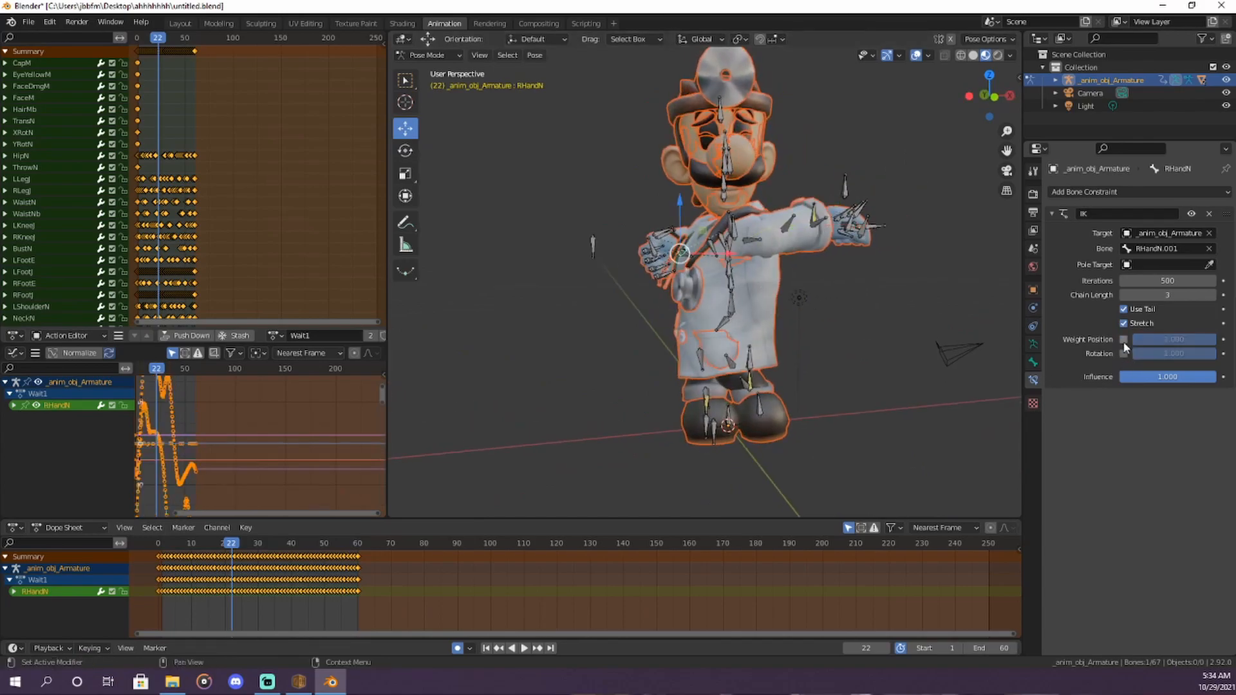
pyautogui.moveTo(1123, 340); pyautogui.dragTo(1123, 353)
pyautogui.press('ctrl+KP_3')
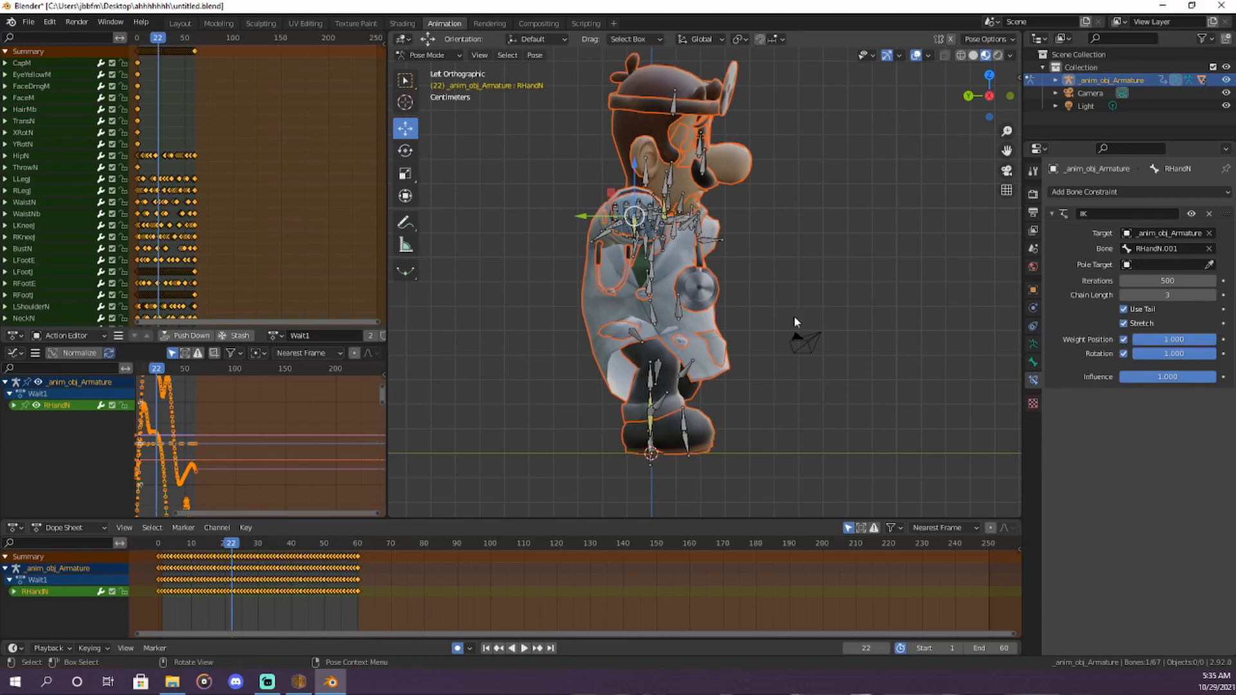
# Step: Deselect all bones and shrink the lower Dope Sheet area to give the viewport and curve editor more room
pyautogui.moveTo(239, 176); pyautogui.dragTo(281, 207, button='middle')
pyautogui.click(271, 207)
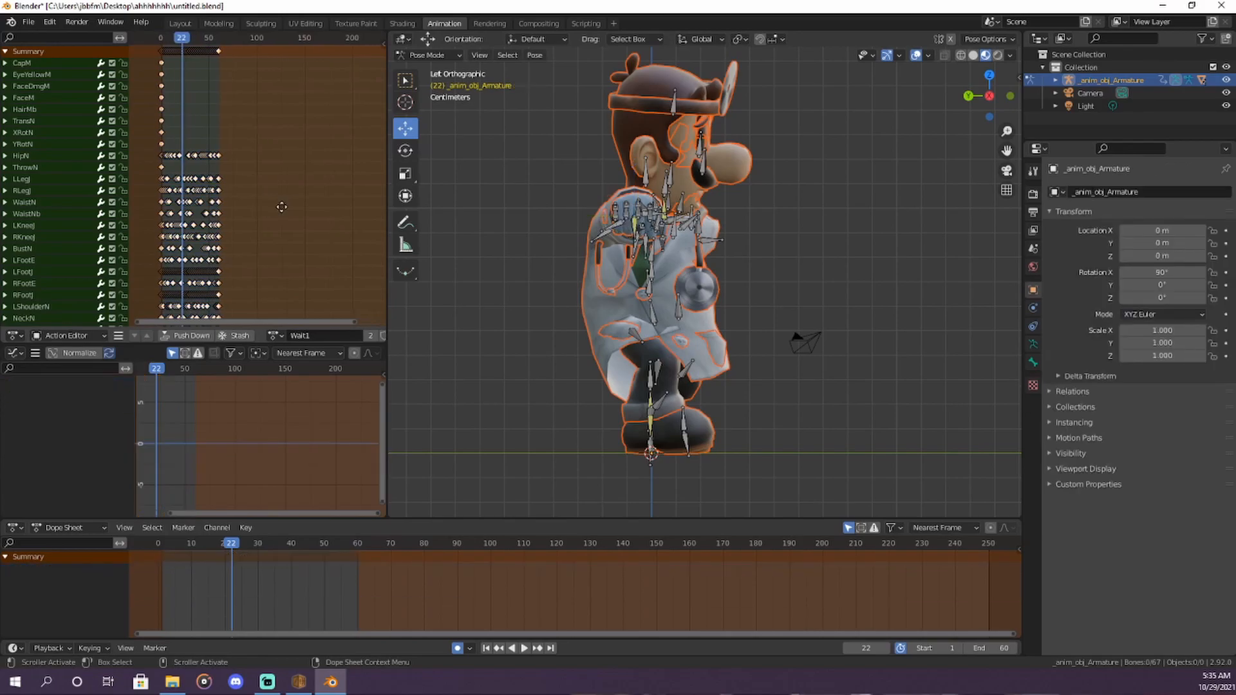
pyautogui.moveTo(608, 518); pyautogui.dragTo(612, 619)
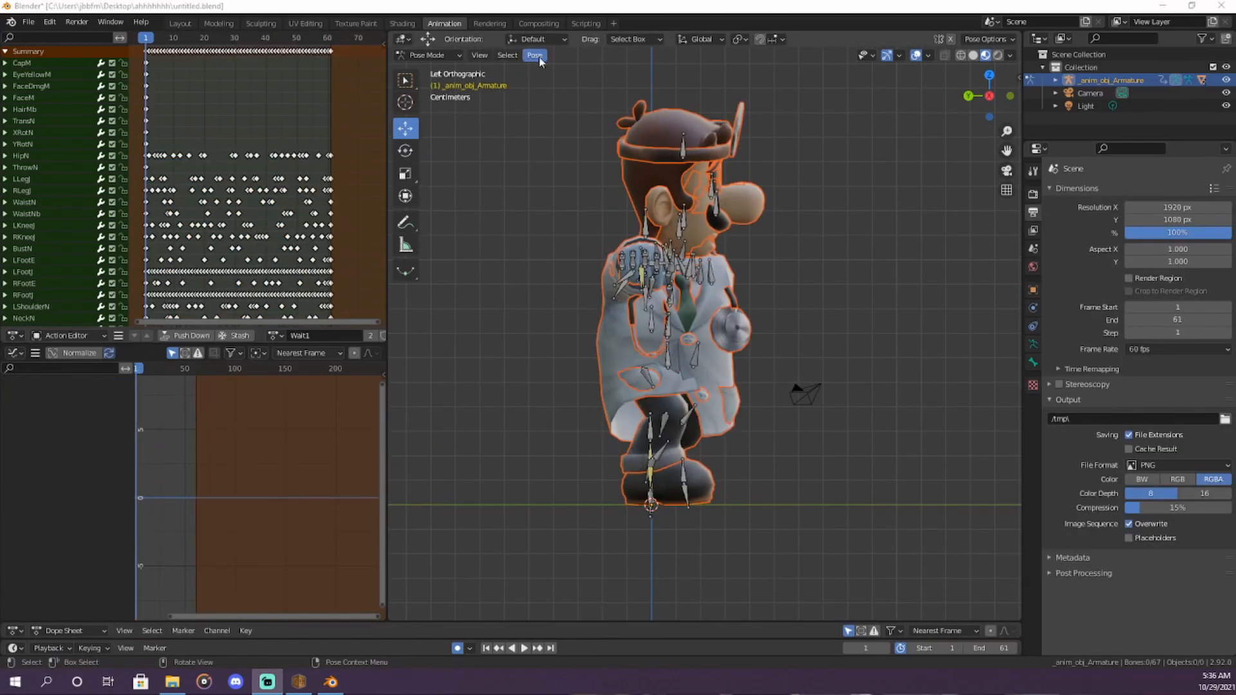
# Step: Bake the pose action for frames 1 to 61 on all bones, with Visual Keying and Clear Constraints enabled
pyautogui.click(543, 59)
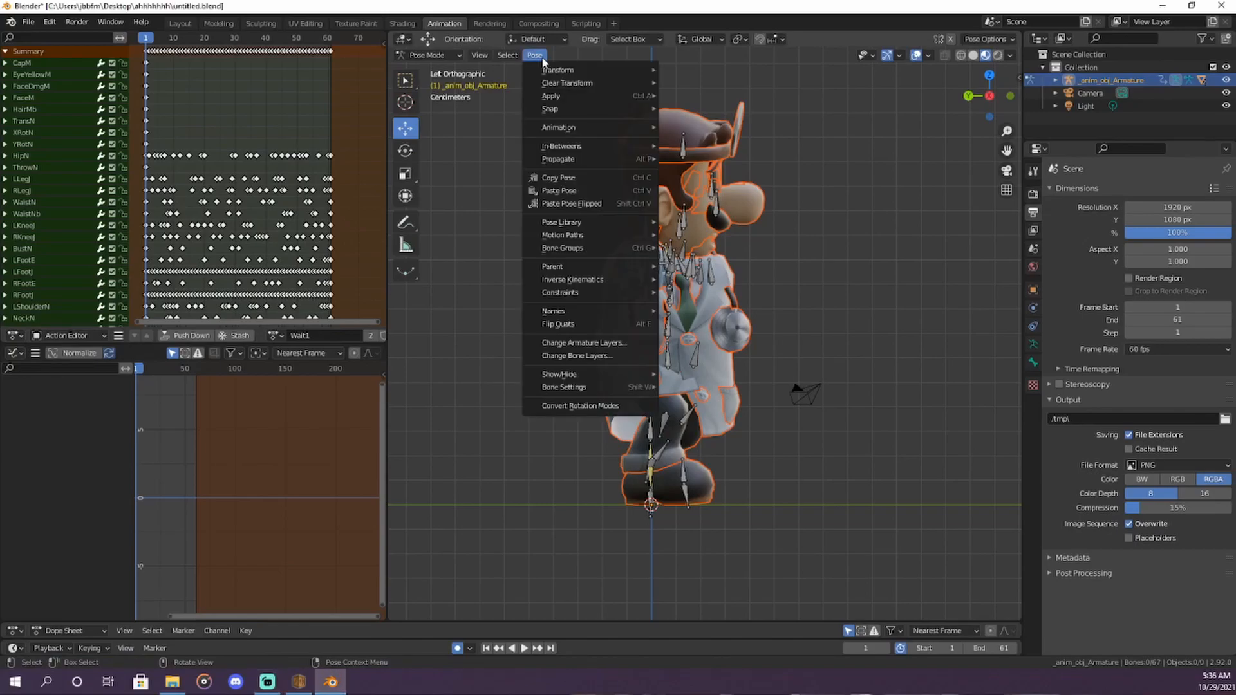
pyautogui.moveTo(564, 133)
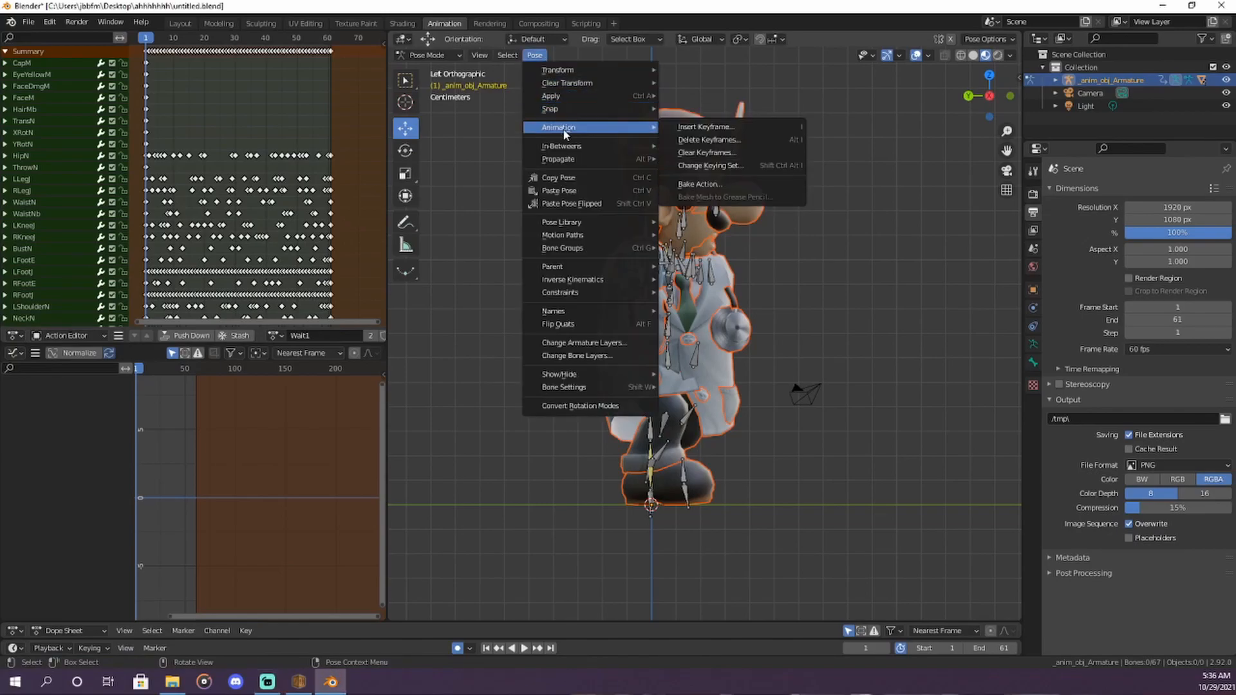
pyautogui.click(712, 186)
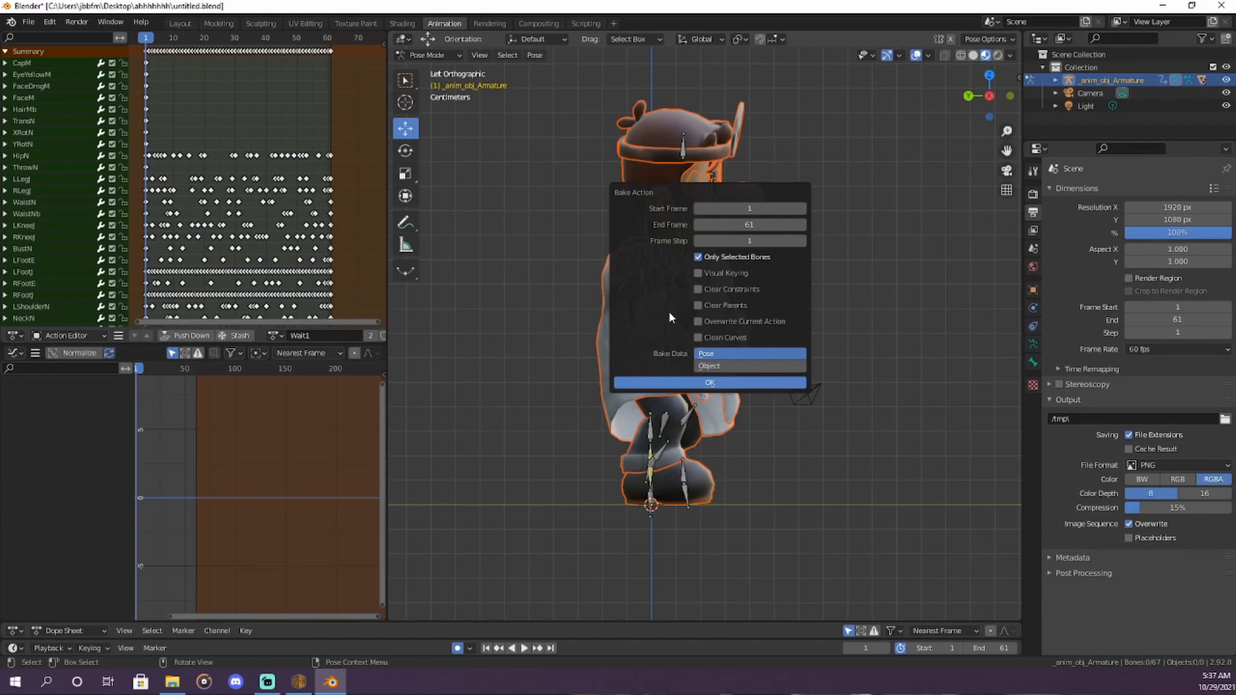
pyautogui.click(743, 254)
pyautogui.click(728, 275)
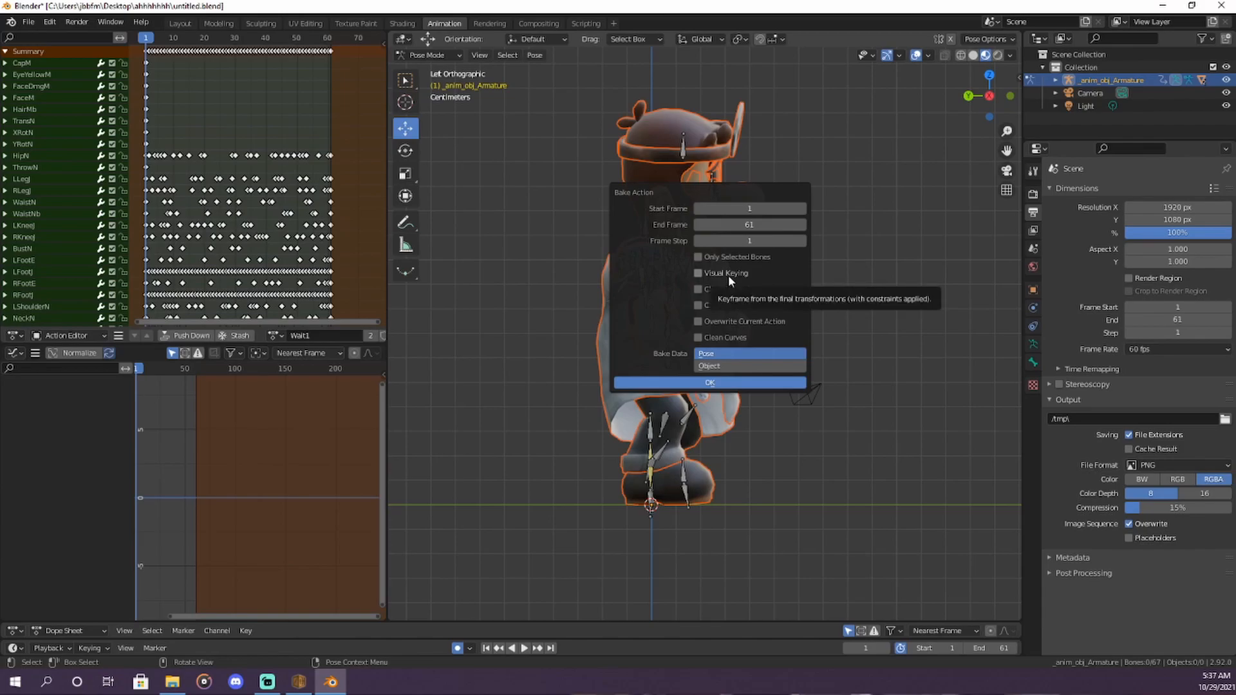
pyautogui.click(724, 287)
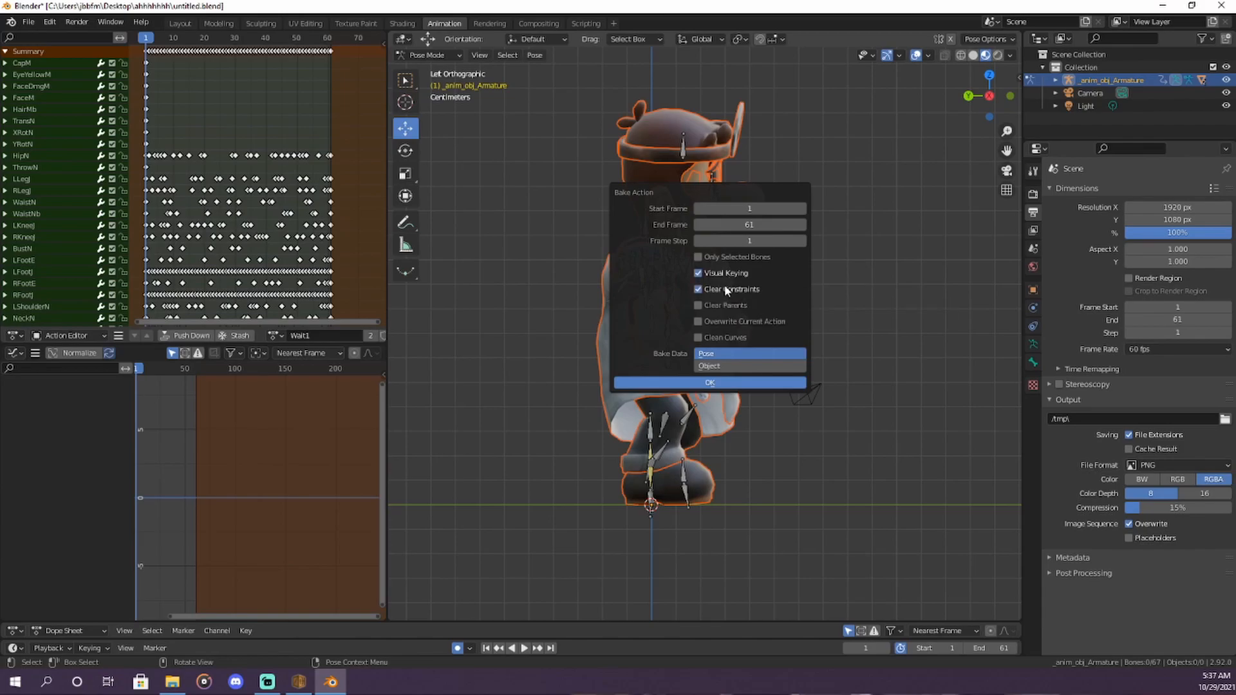
pyautogui.click(729, 339)
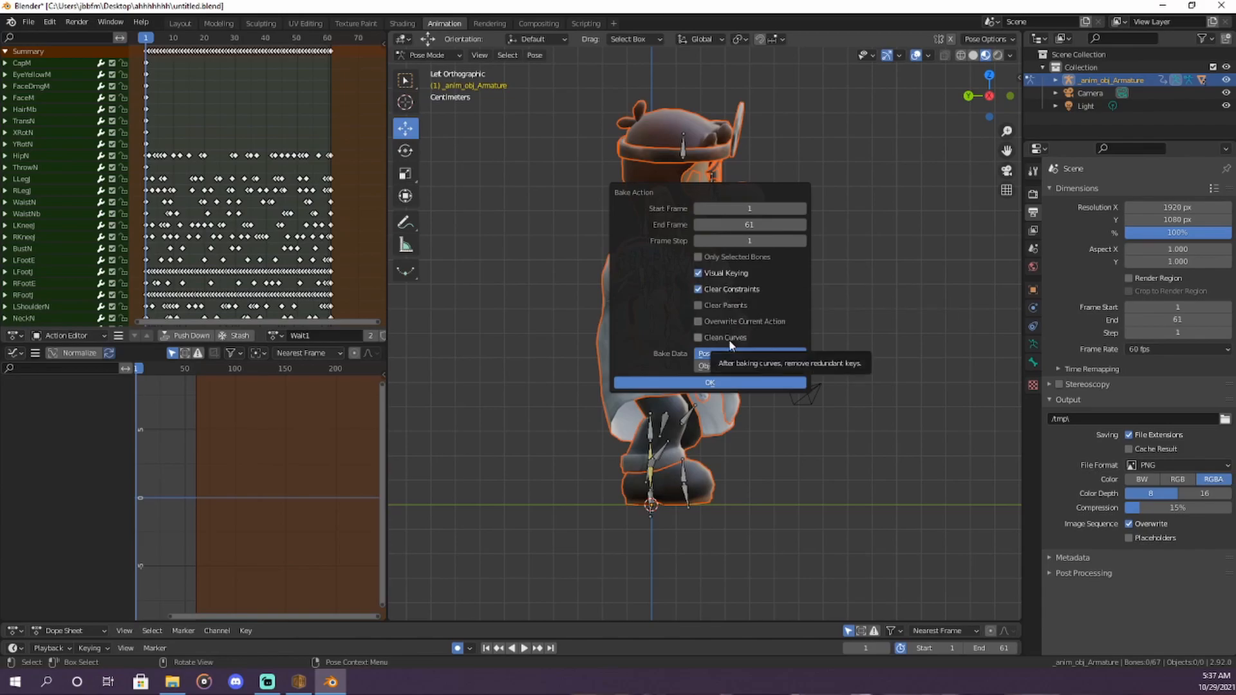
pyautogui.click(727, 386)
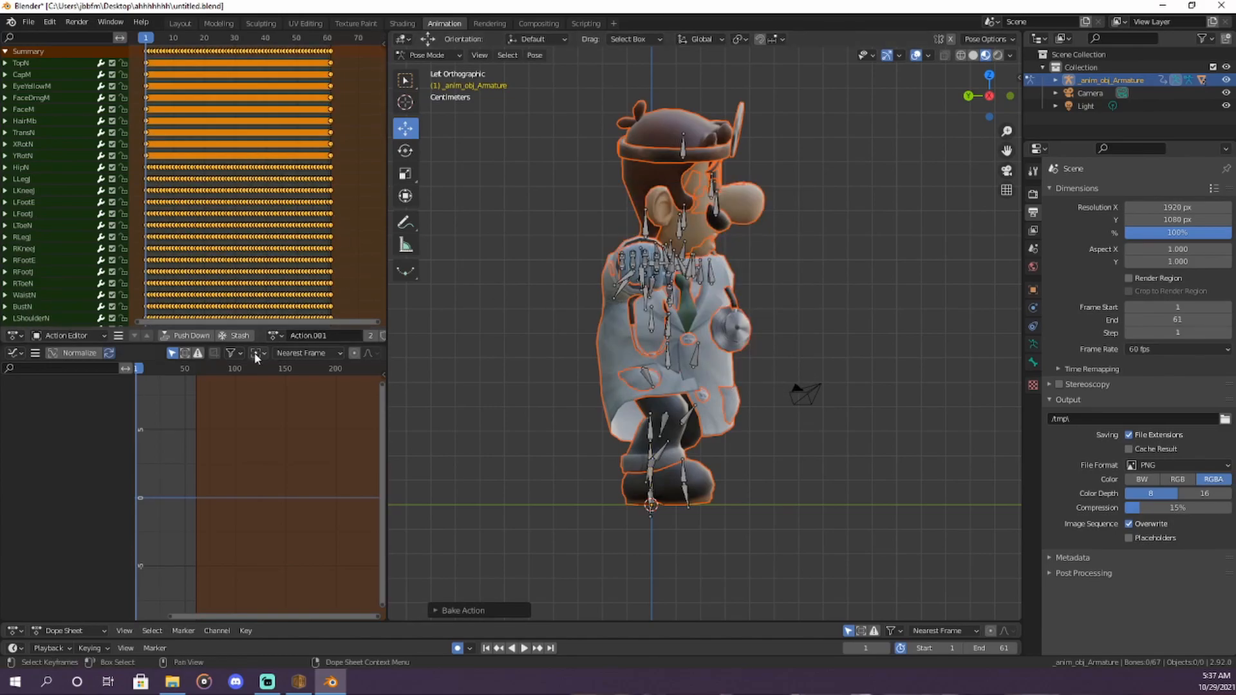
# Step: Enlarge the Action Editor, inspect the baked bone keyframes, deselect them, and play the baked animation
pyautogui.moveTo(256, 342); pyautogui.dragTo(258, 527)
pyautogui.scroll(-10, 315, 445)
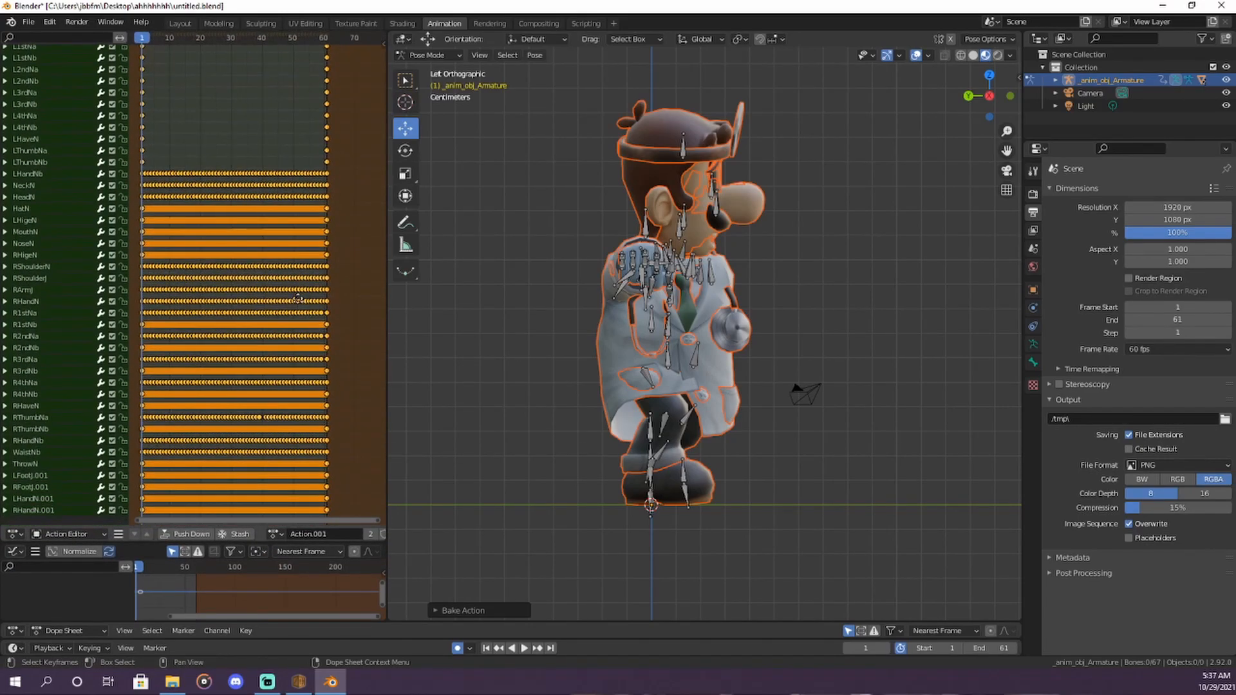
pyautogui.click(338, 334)
pyautogui.press('space')
pyautogui.moveTo(725, 342); pyautogui.dragTo(601, 367, button='middle')
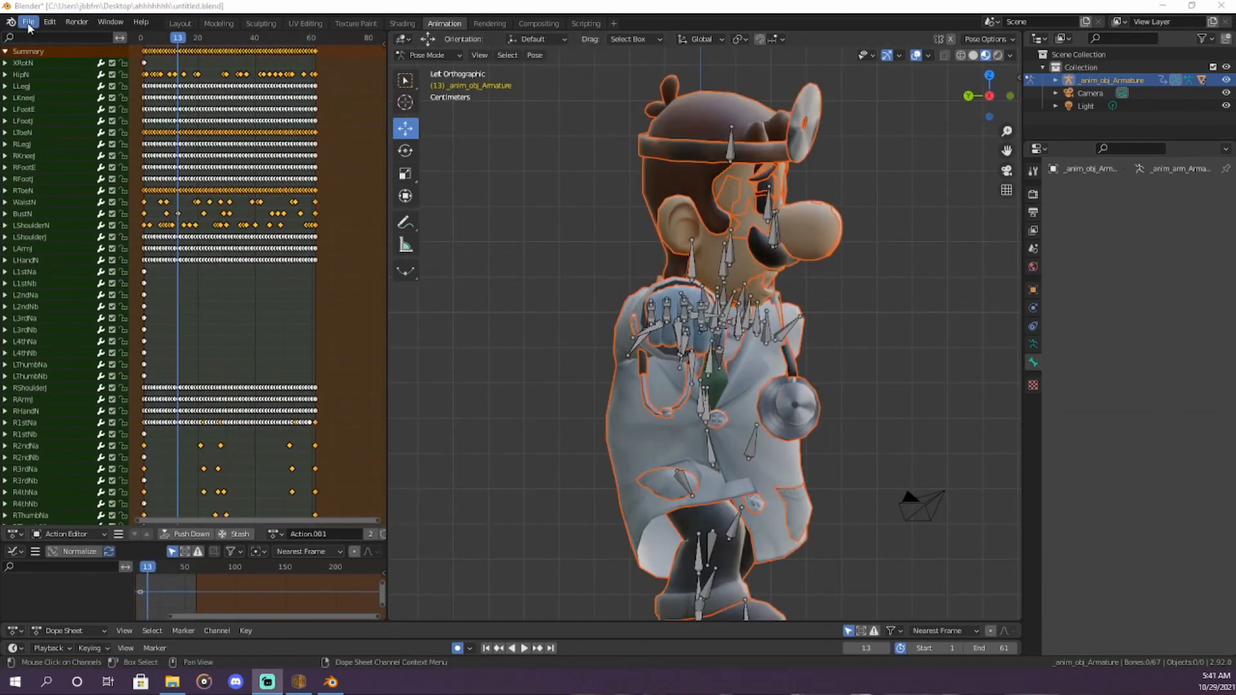
# Step: Export the baked action as the Brawlbox animation Action.001.anim into the ahhhhhhh folder with Tangents Bugfix enabled
pyautogui.click(28, 23)
pyautogui.moveTo(93, 210)
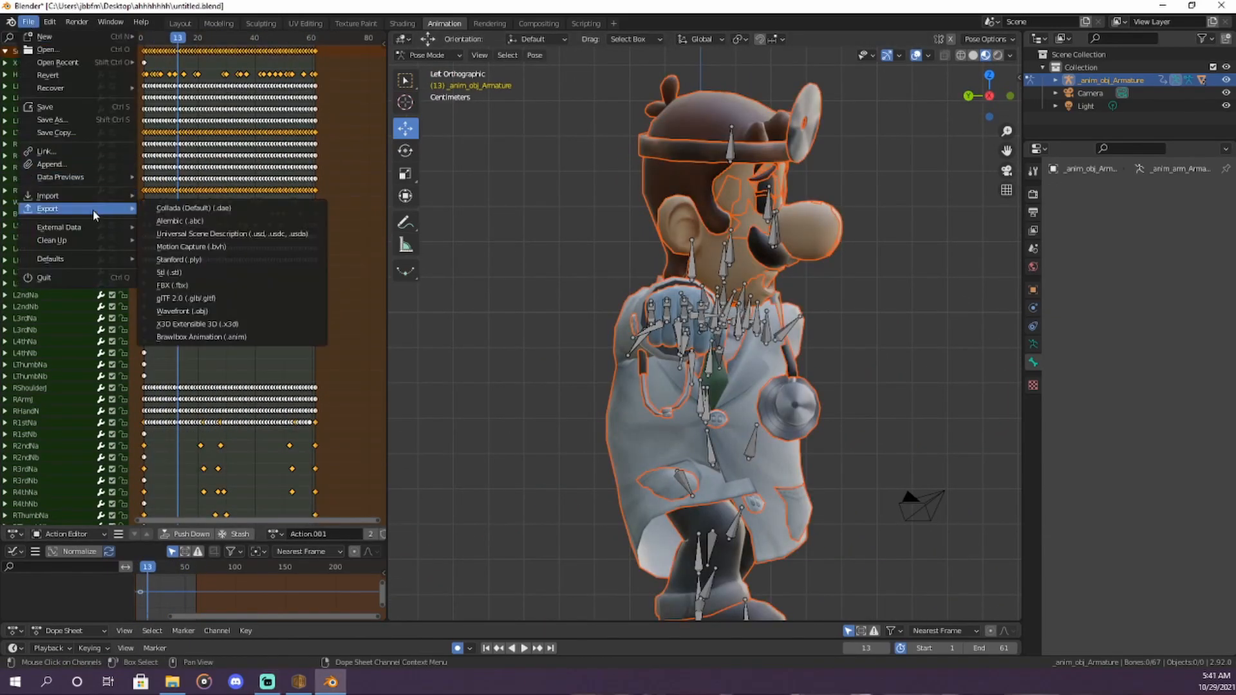
pyautogui.click(230, 338)
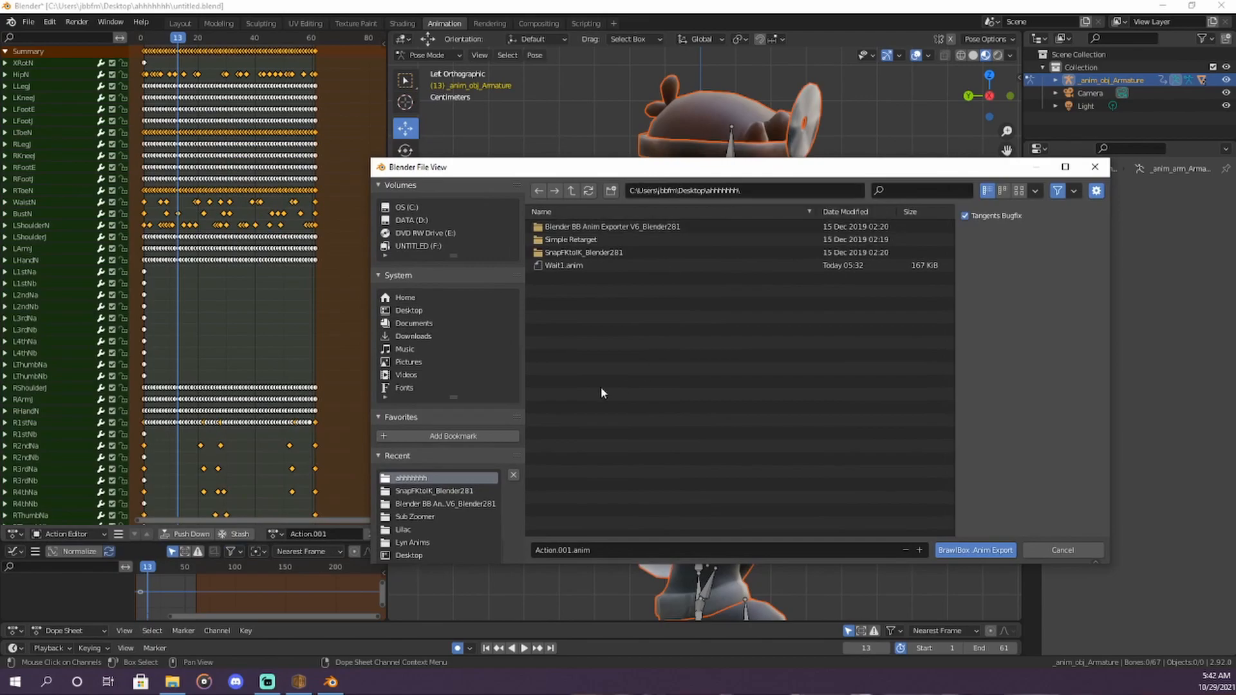
pyautogui.click(568, 553)
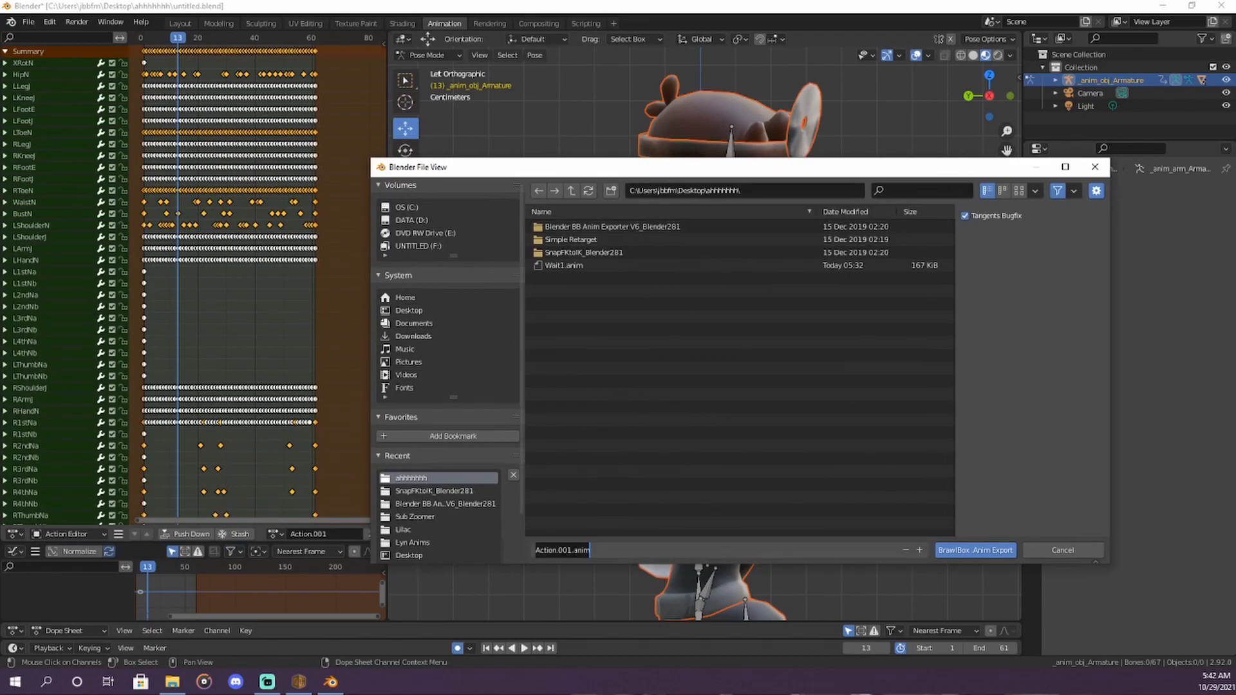
pyautogui.click(680, 473)
pyautogui.click(974, 553)
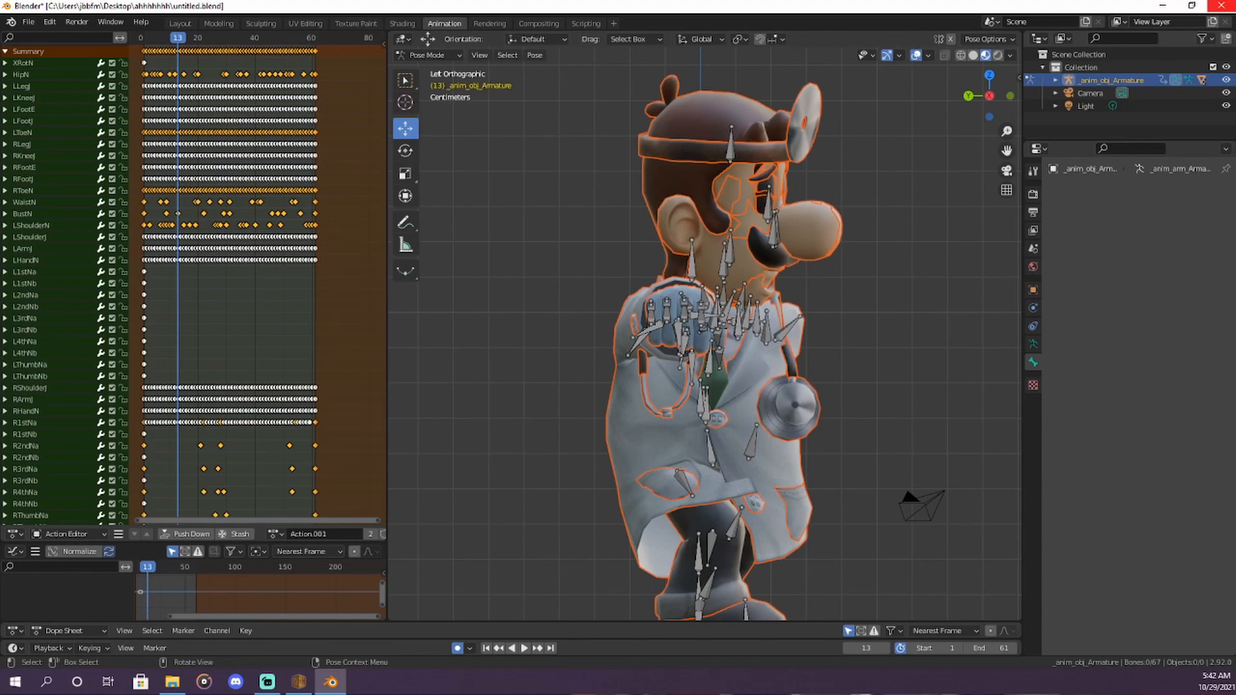
# Step: Close Blender without saving the changes and bring the BrawlCrate window with FitDrLuigiMotionEtc.pac to the front
pyautogui.click(1222, 5)
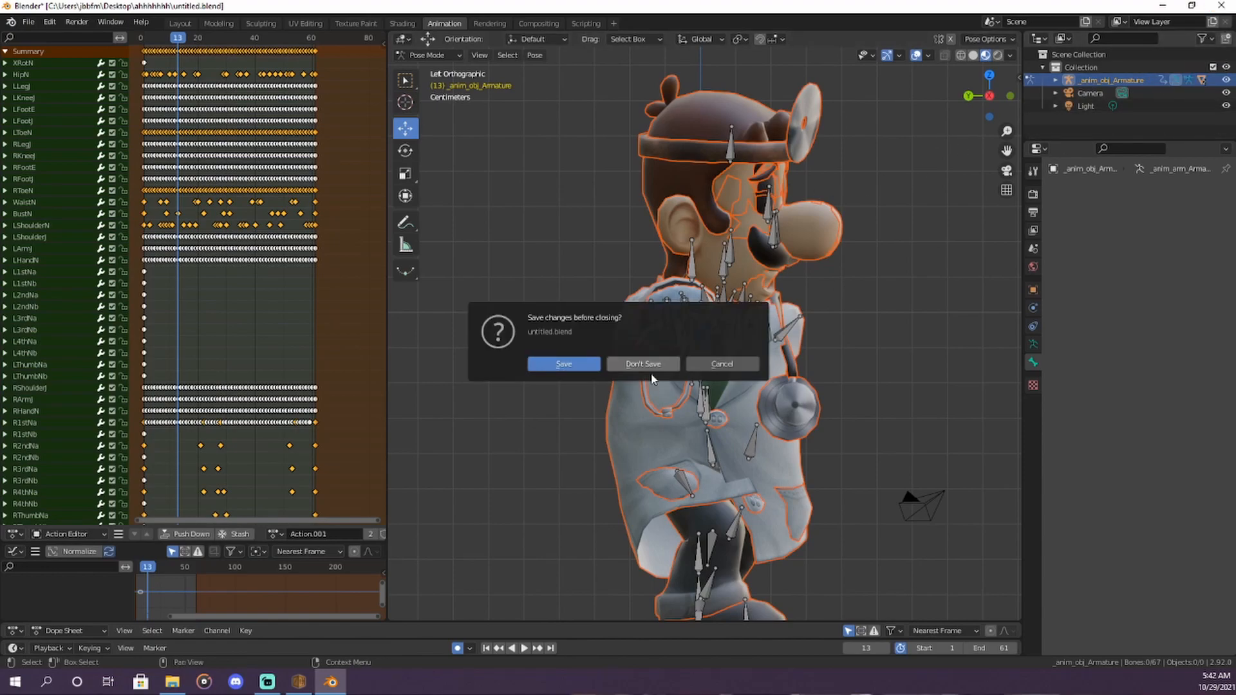
pyautogui.click(644, 362)
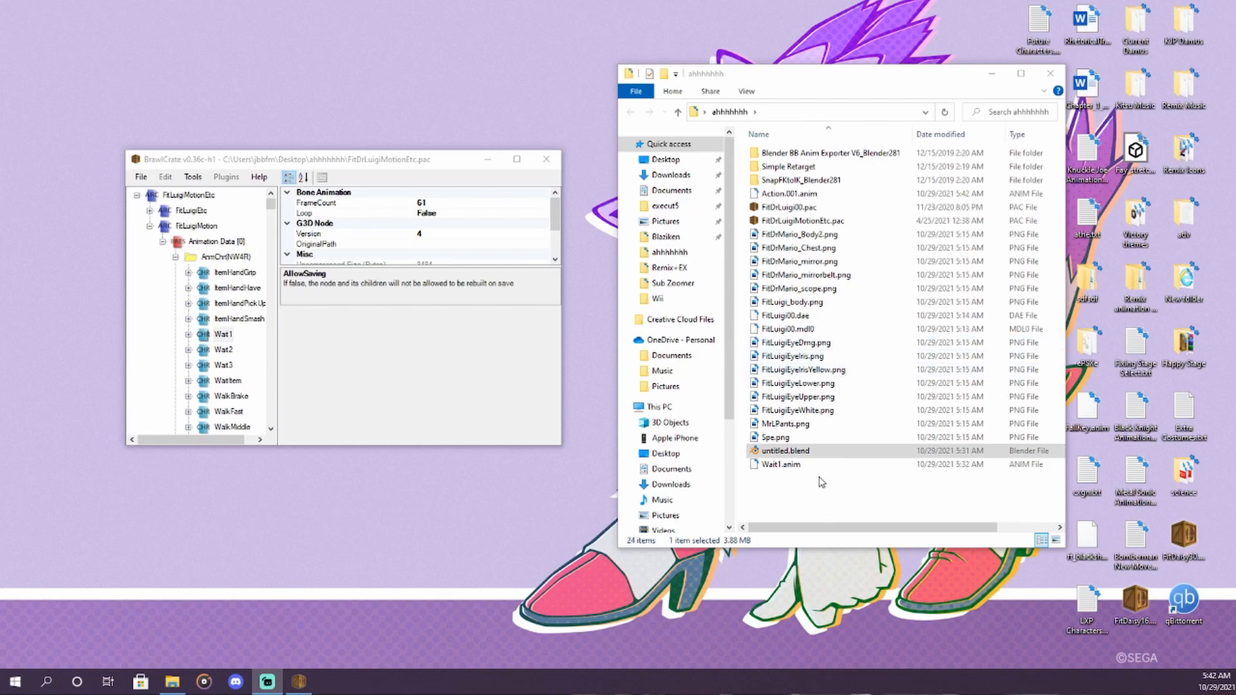
pyautogui.click(780, 195)
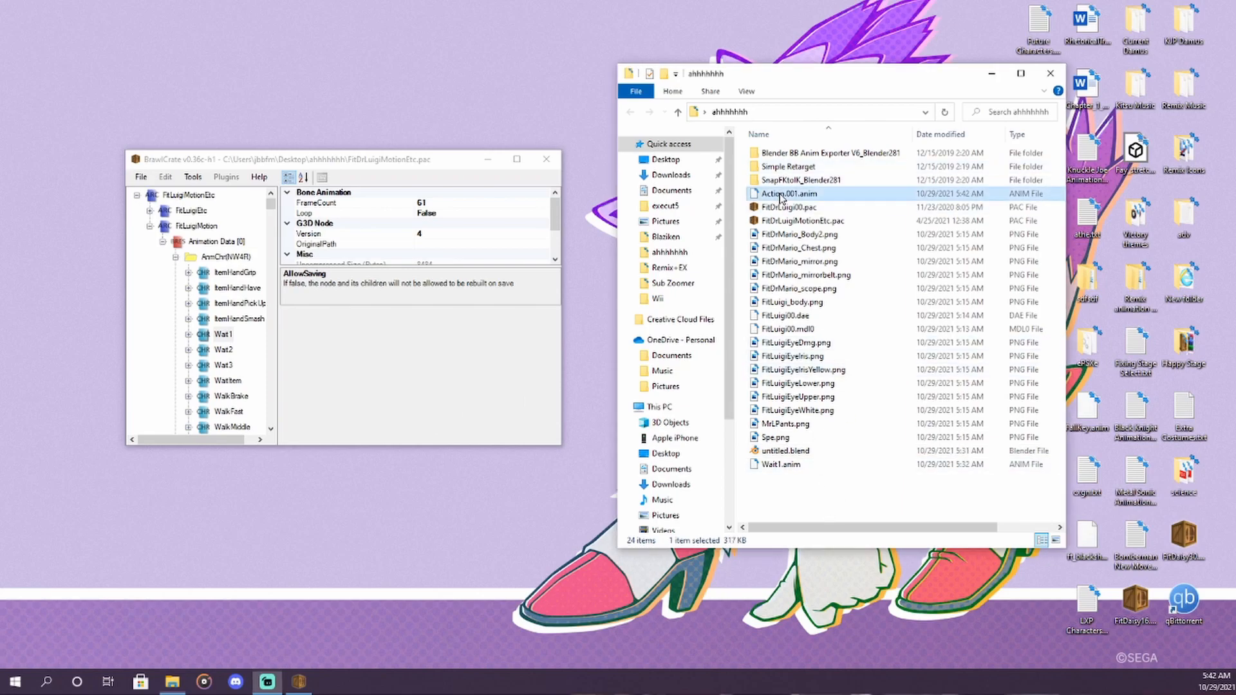
pyautogui.moveTo(284, 162); pyautogui.dragTo(334, 166)
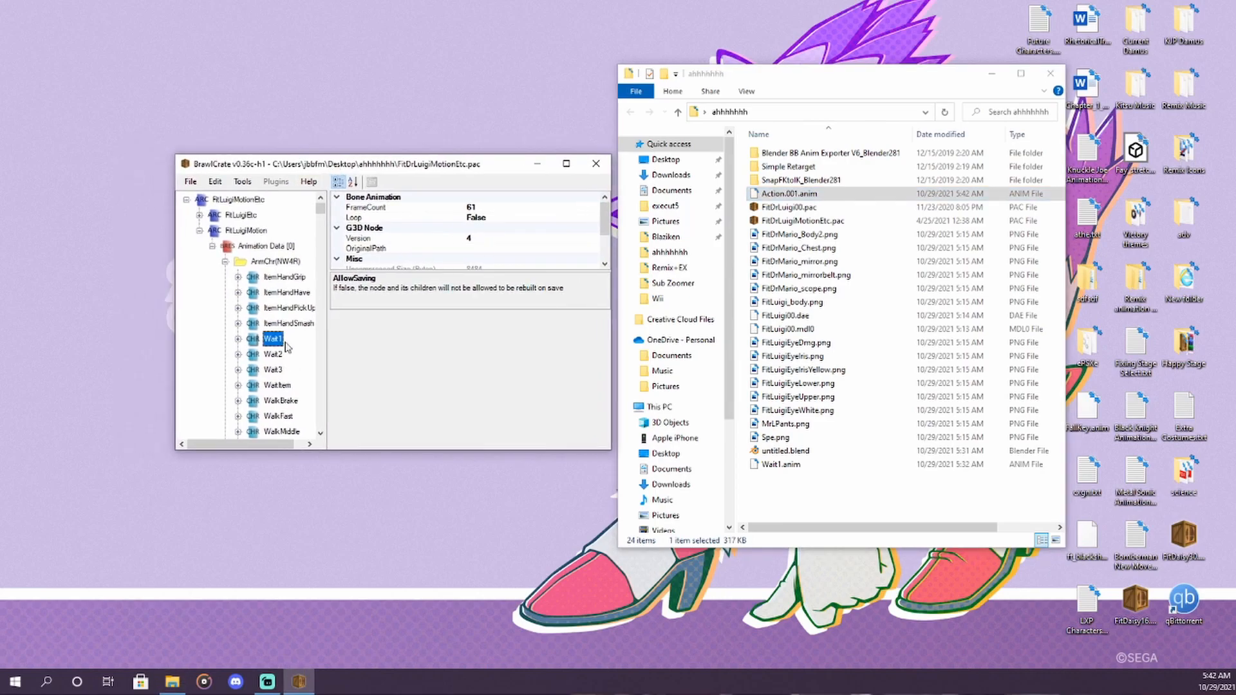
# Step: Import Action.001.anim as a model animation into the Animation Data [0] entry under FitLuigiMotion
pyautogui.rightClick(252, 245)
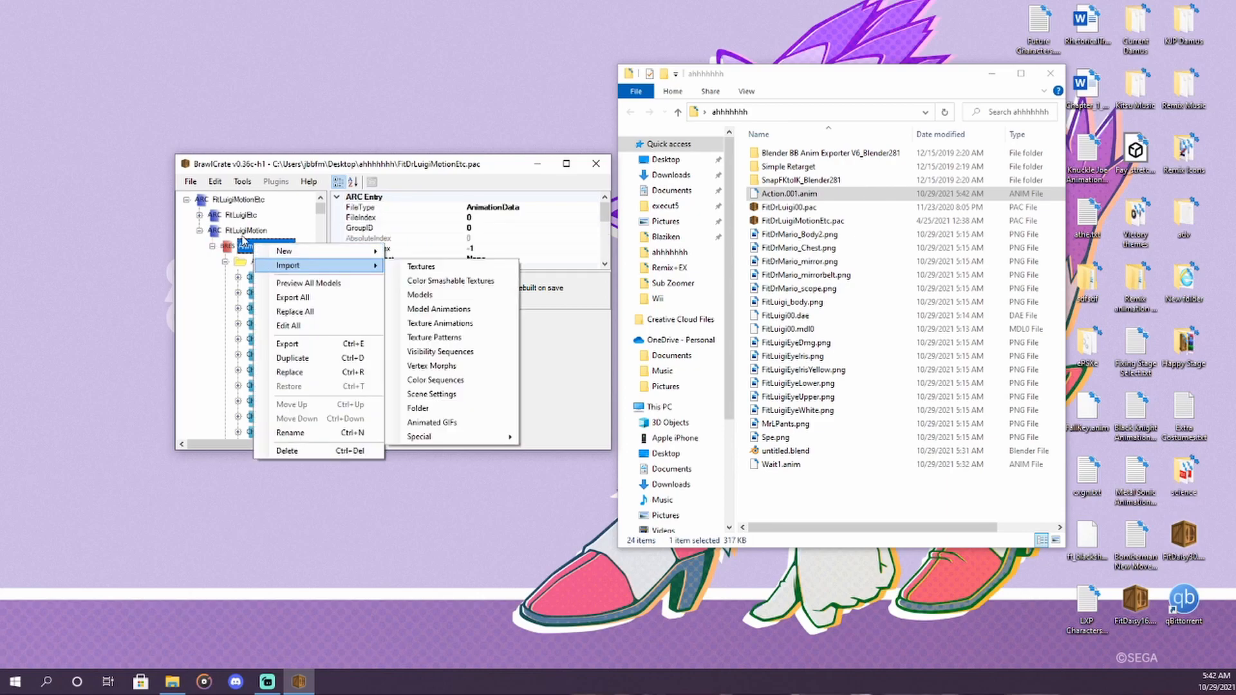
pyautogui.click(243, 233)
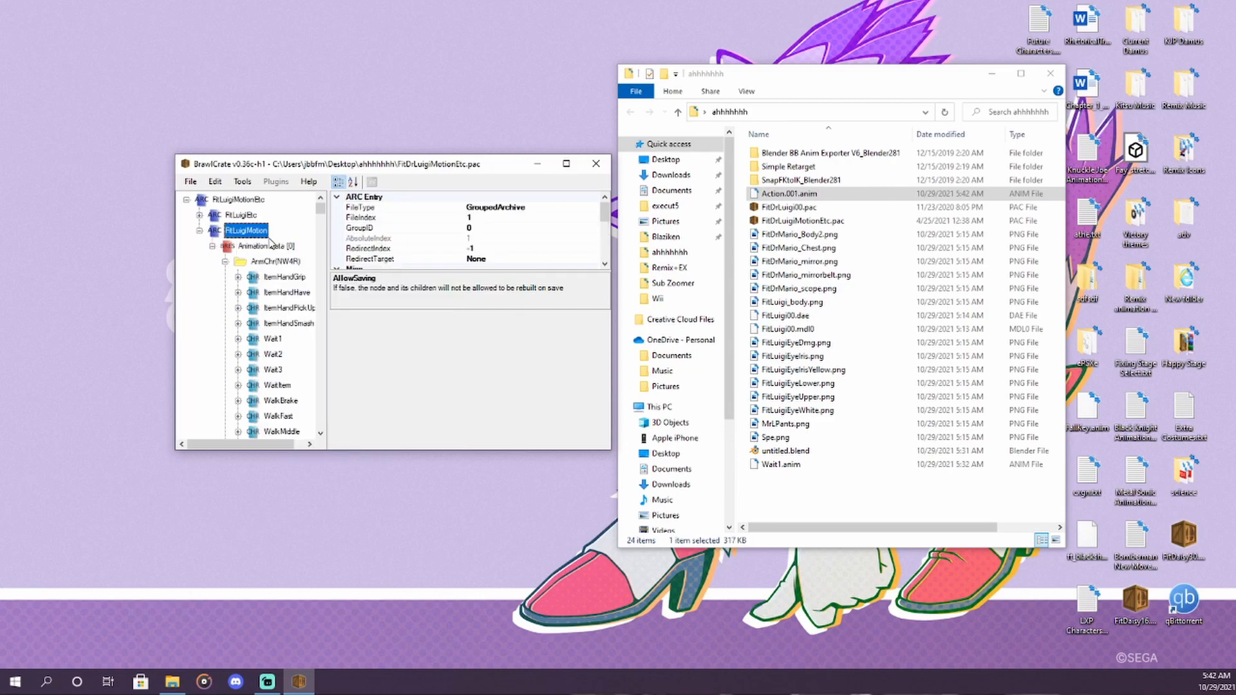
pyautogui.rightClick(262, 249)
pyautogui.moveTo(335, 271)
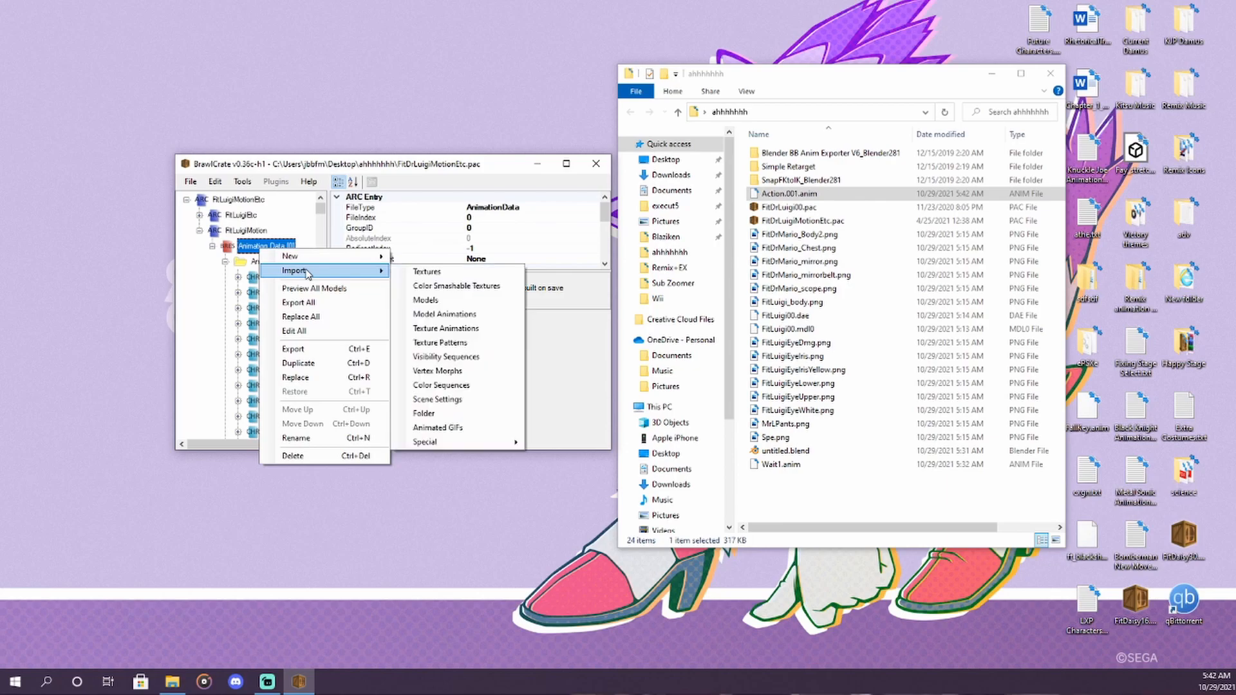
pyautogui.click(448, 314)
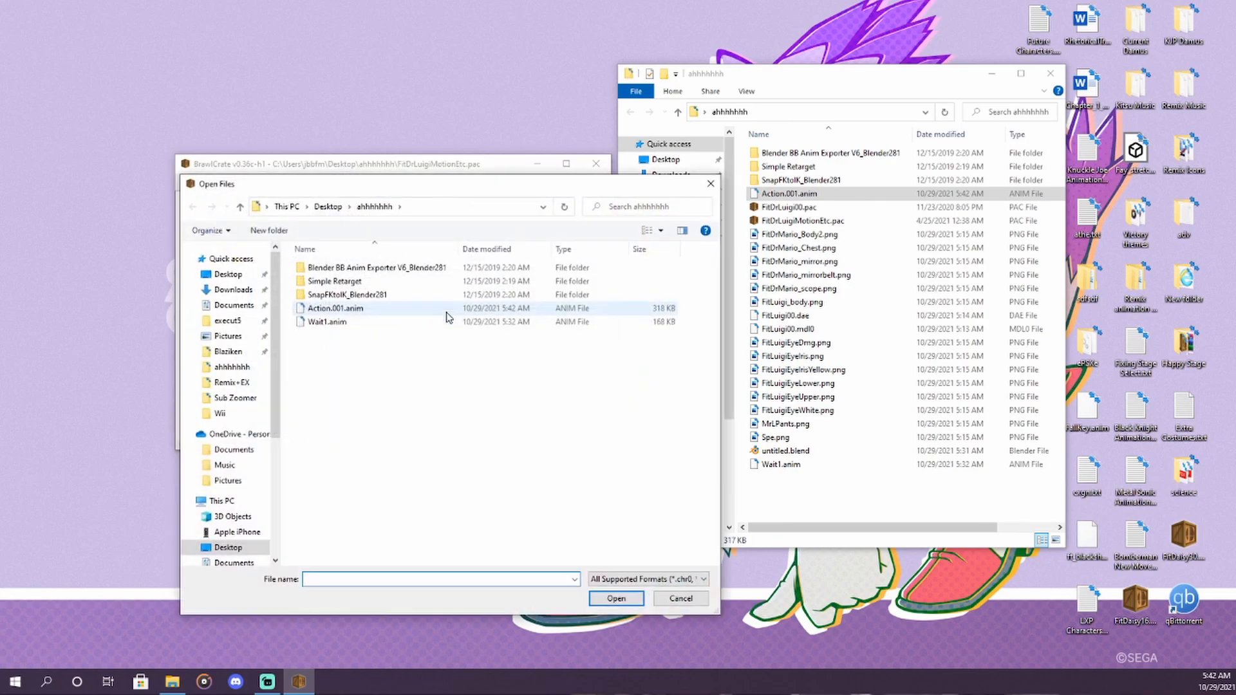
pyautogui.doubleClick(448, 313)
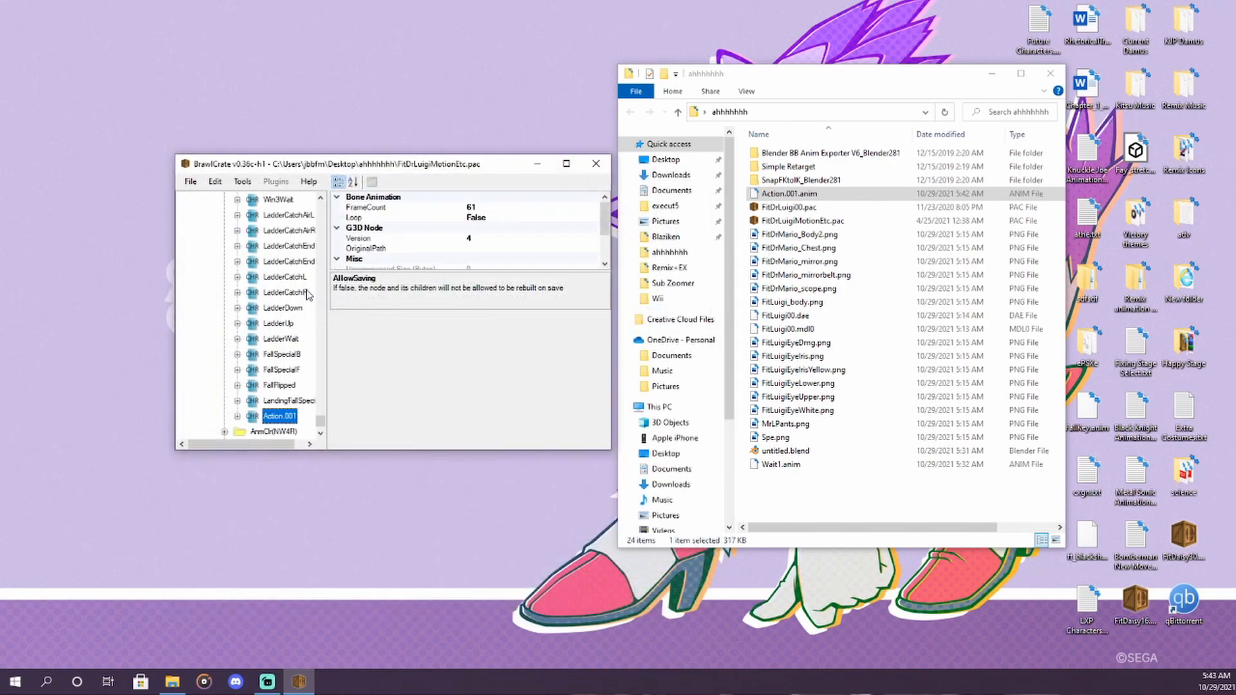
# Step: Save the motion file with the imported Action.001 animation, and delete that animation from the list
pyautogui.click(287, 388)
pyautogui.click(287, 417)
pyautogui.scroll(-1, 438, 241)
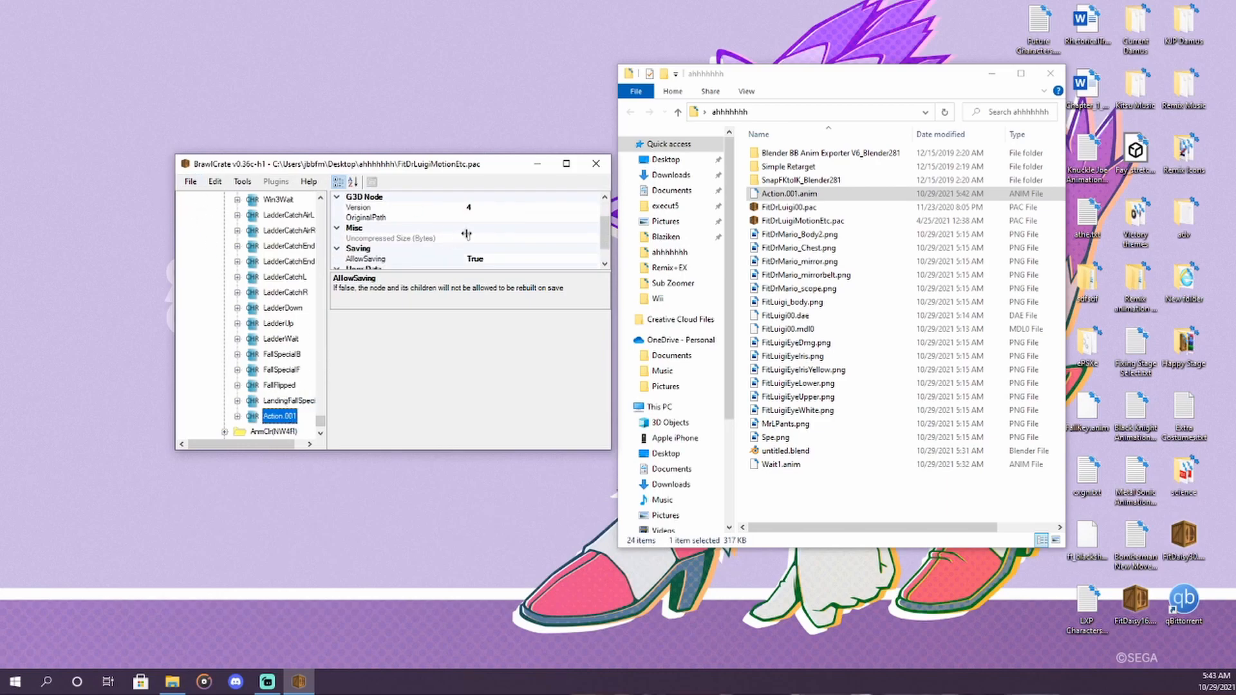
pyautogui.click(190, 182)
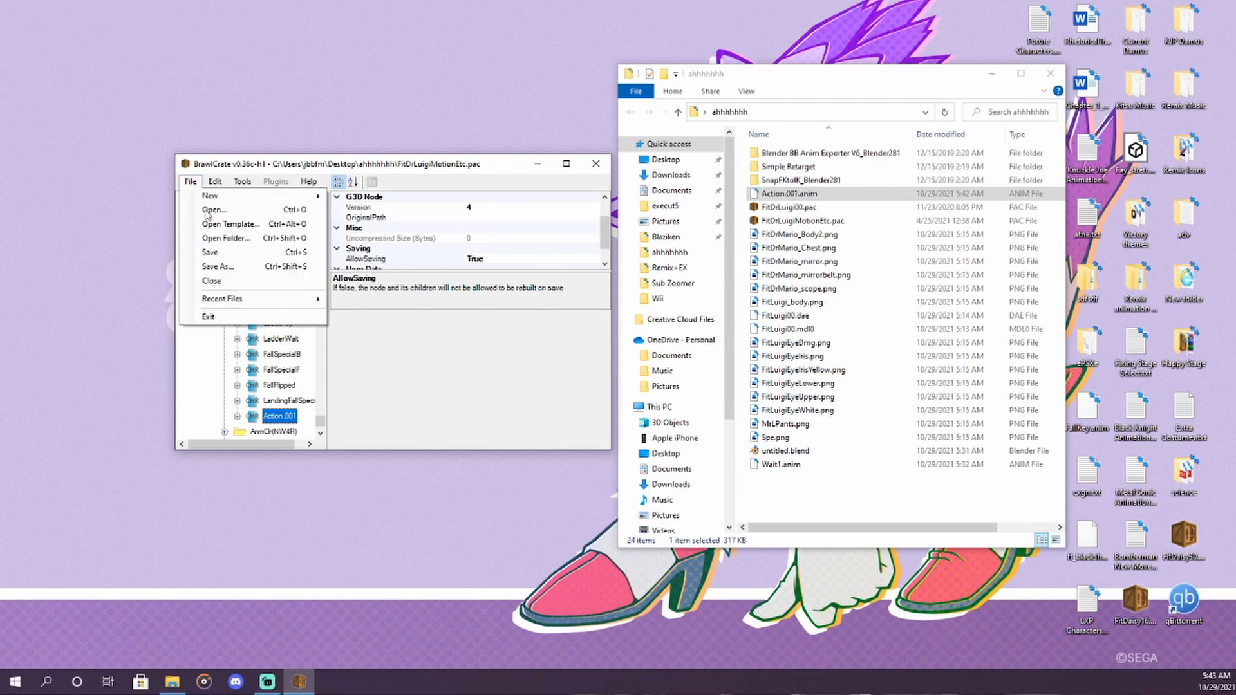
pyautogui.click(258, 255)
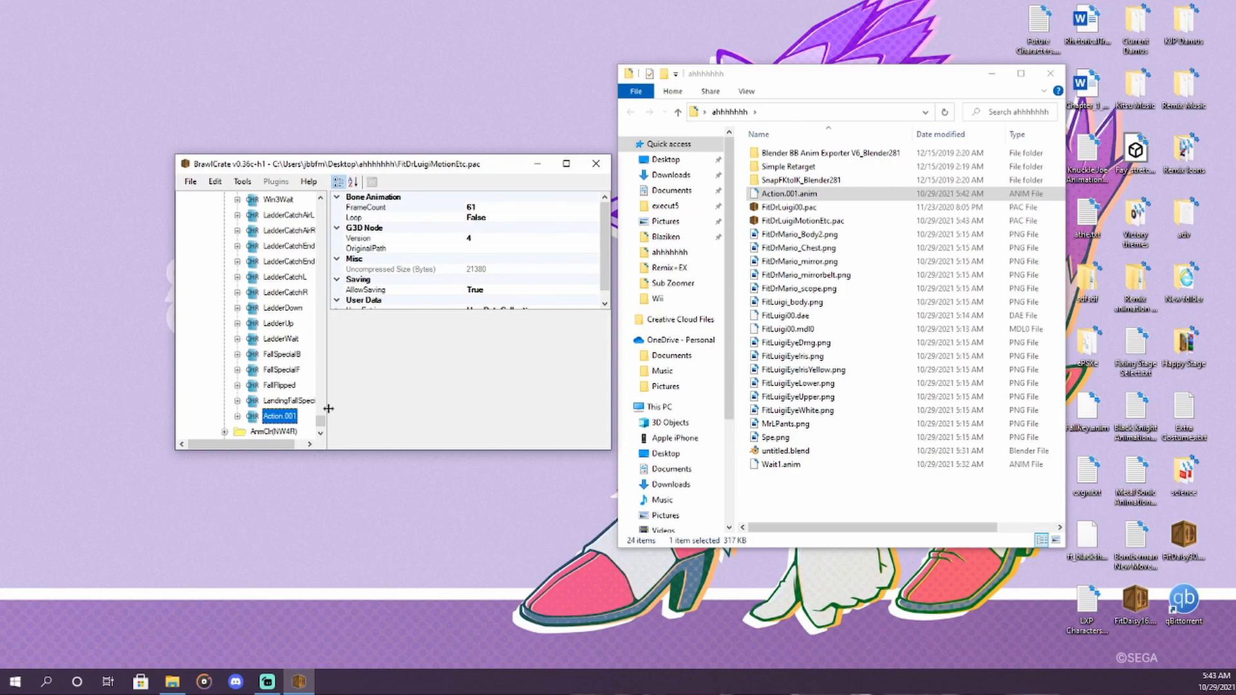
pyautogui.rightClick(284, 416)
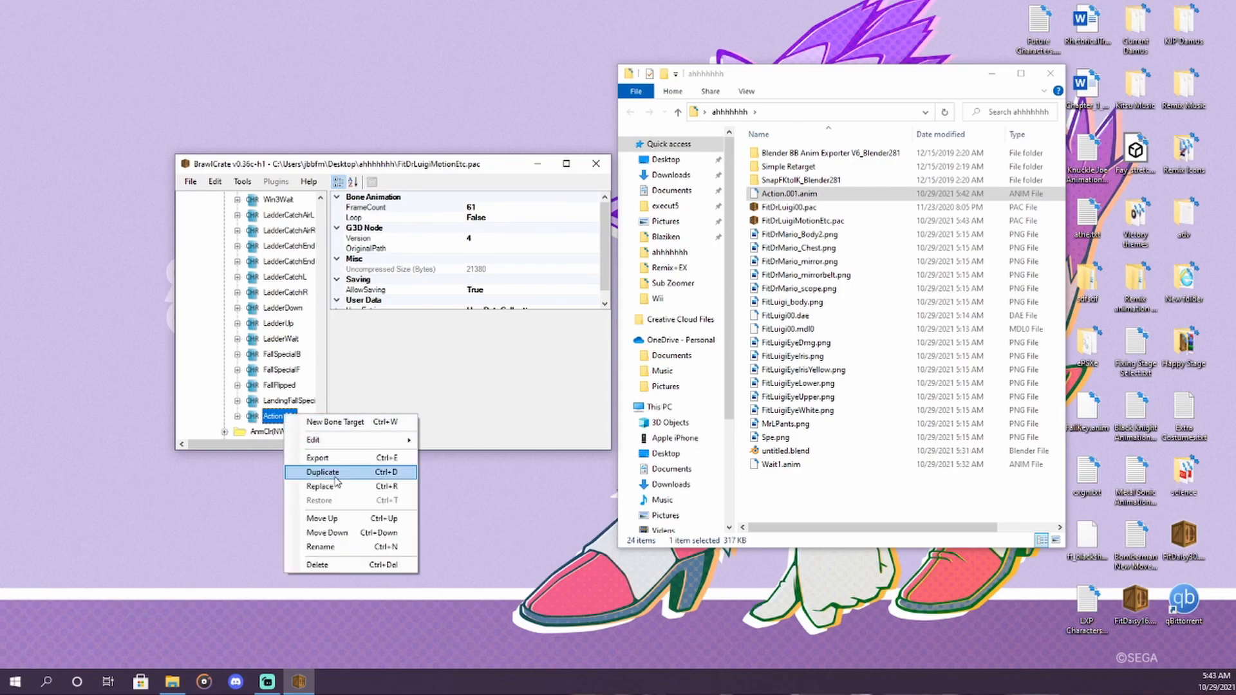
pyautogui.click(331, 566)
# Step: Replace the Wait1 animation with Action.001.anim and save FitDrLuigiMotionEtc.pac
pyautogui.scroll(5, 253, 346)
pyautogui.scroll(10, 253, 346)
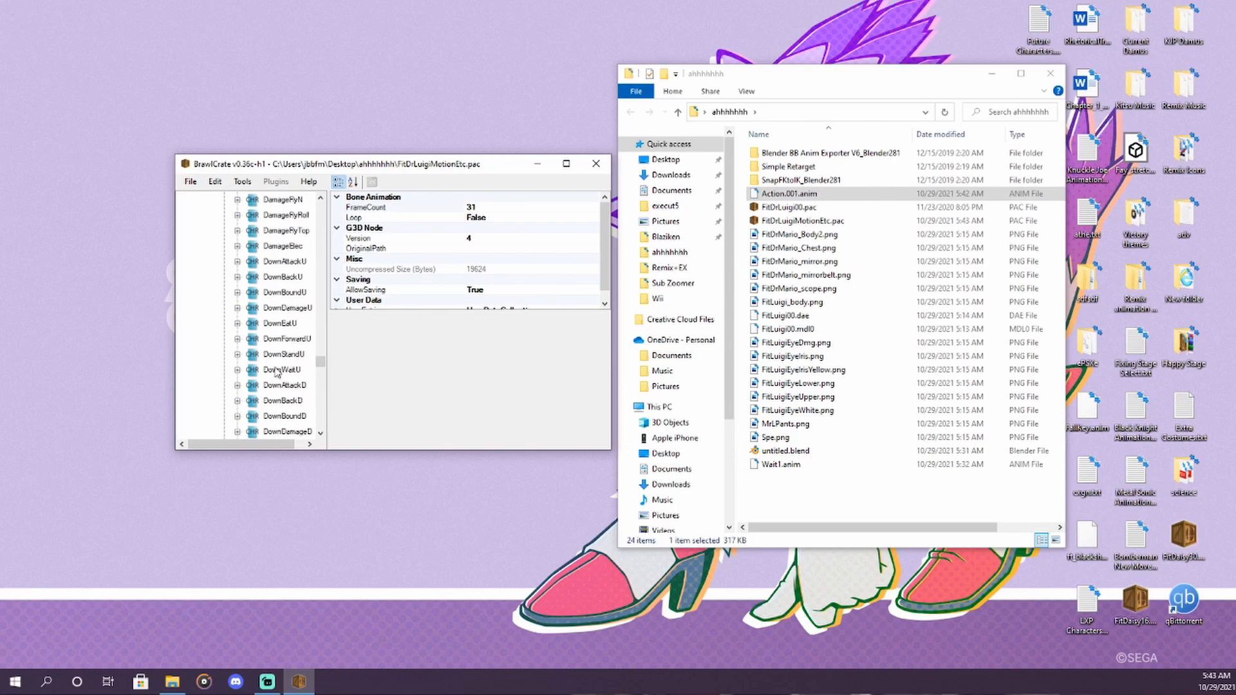
pyautogui.scroll(10, 278, 375)
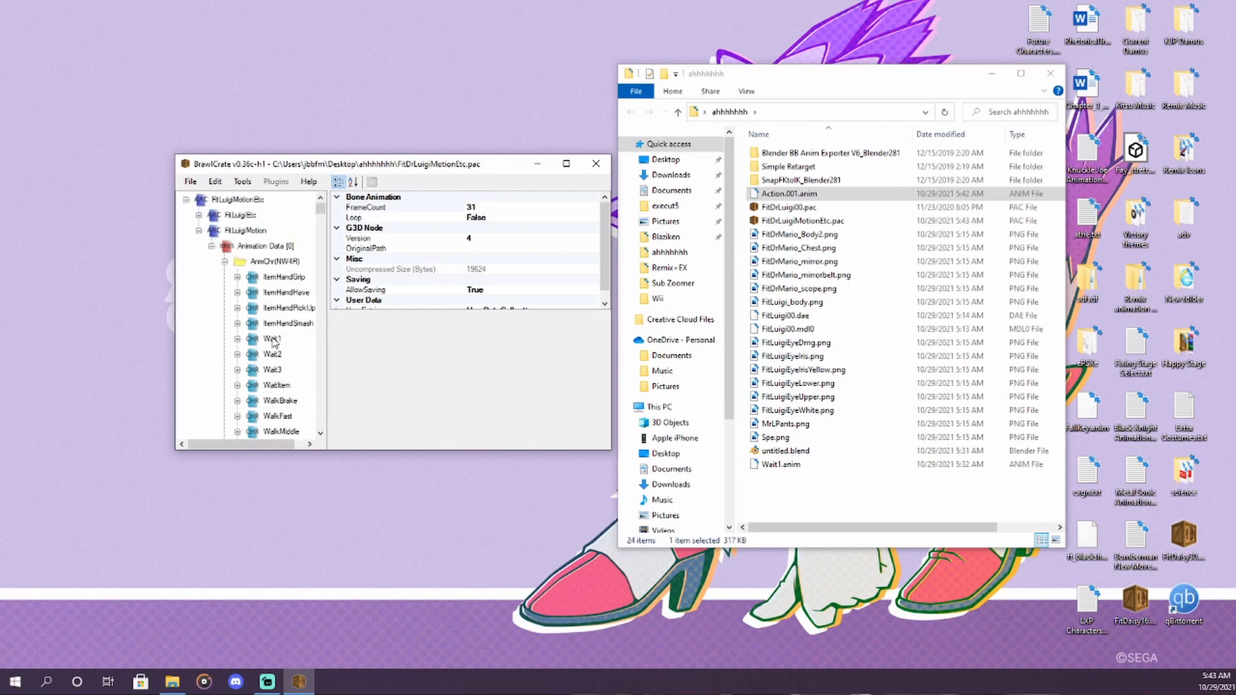
pyautogui.rightClick(274, 340)
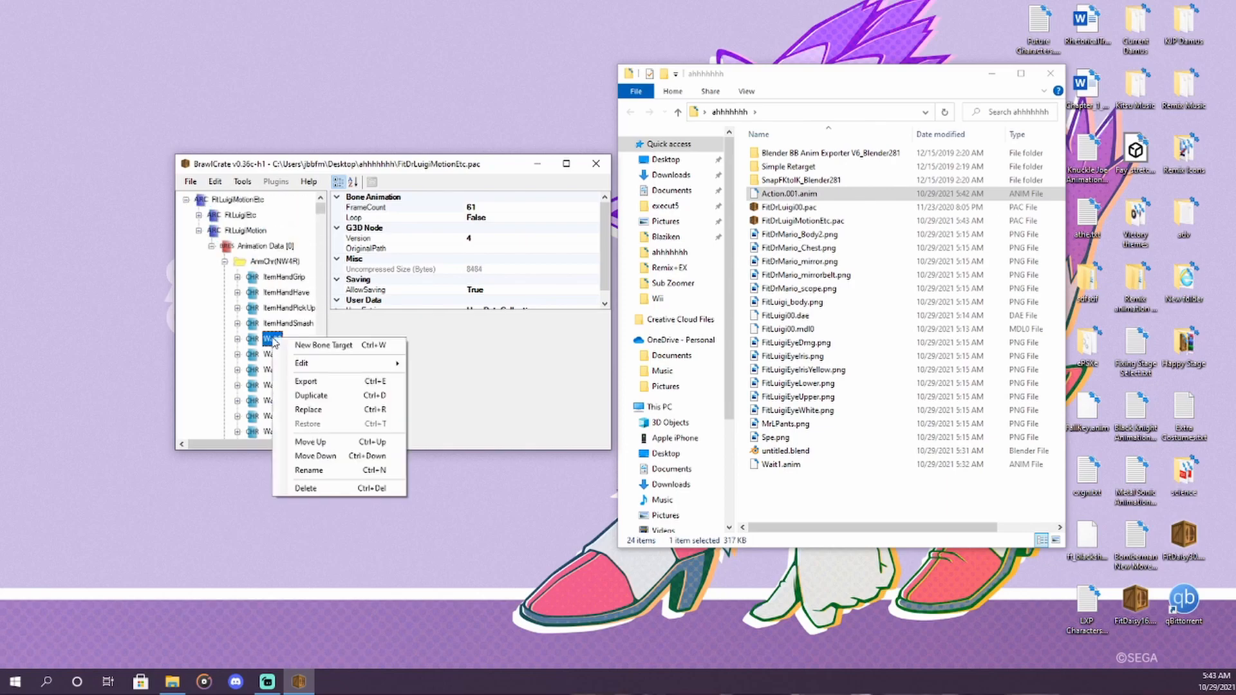
pyautogui.click(307, 416)
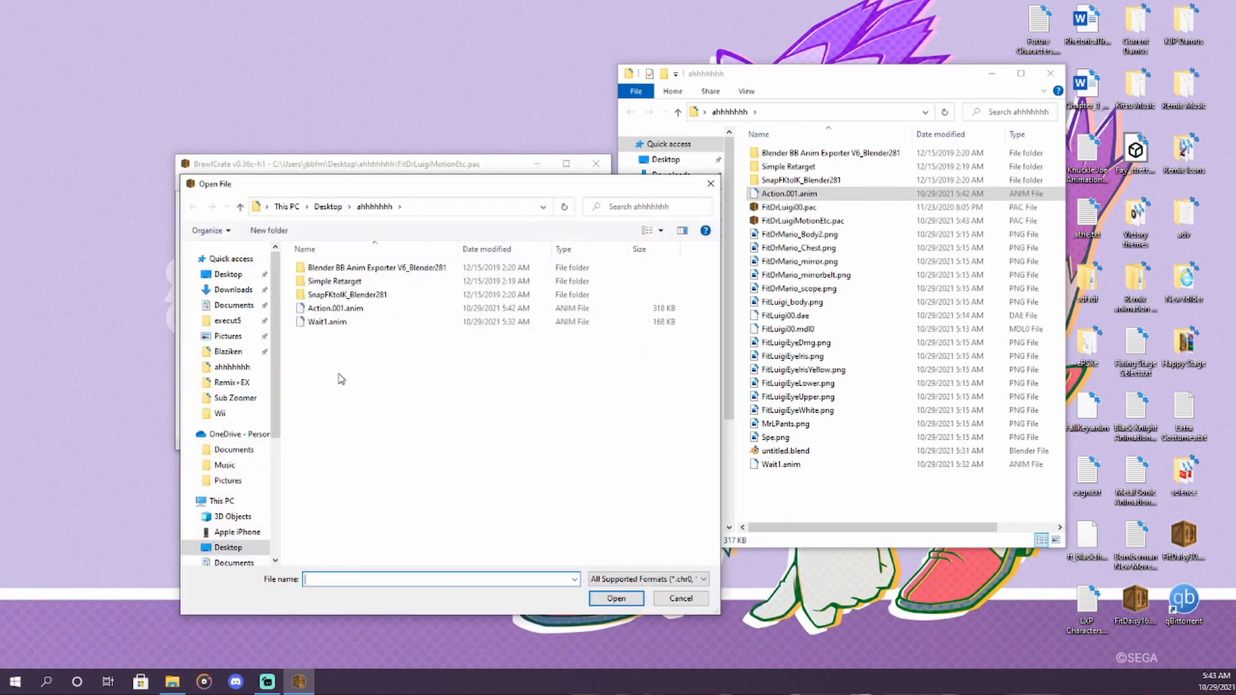
pyautogui.doubleClick(358, 312)
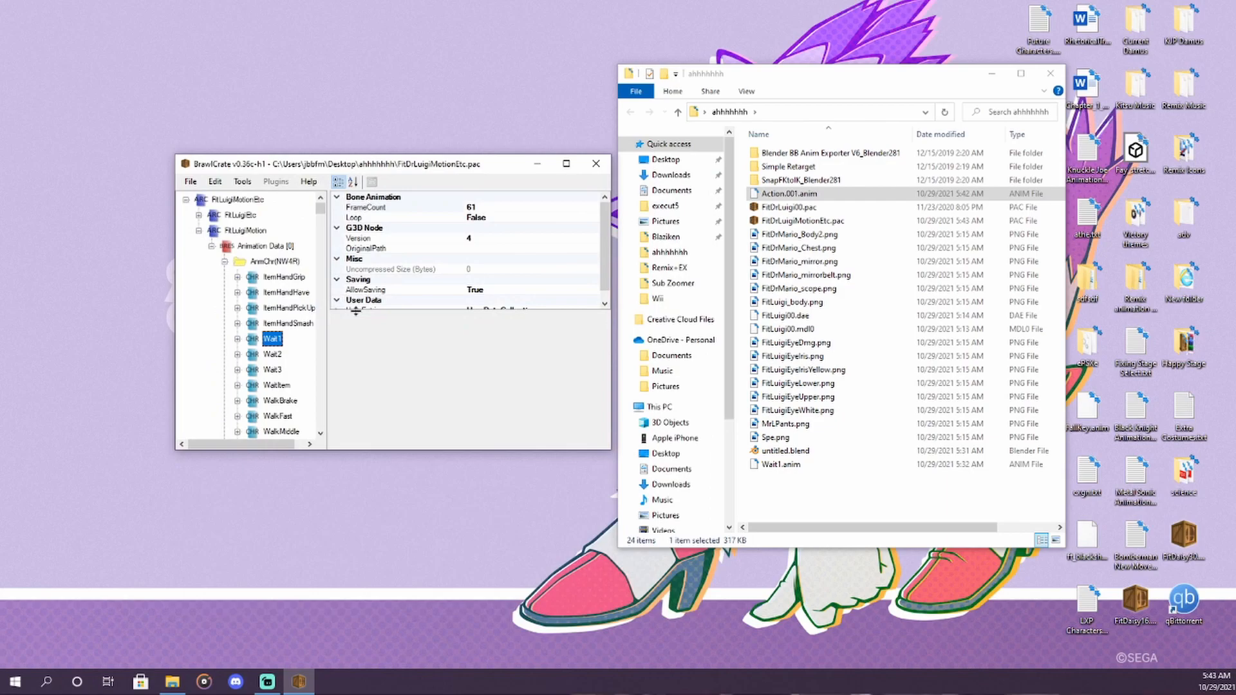
pyautogui.click(190, 182)
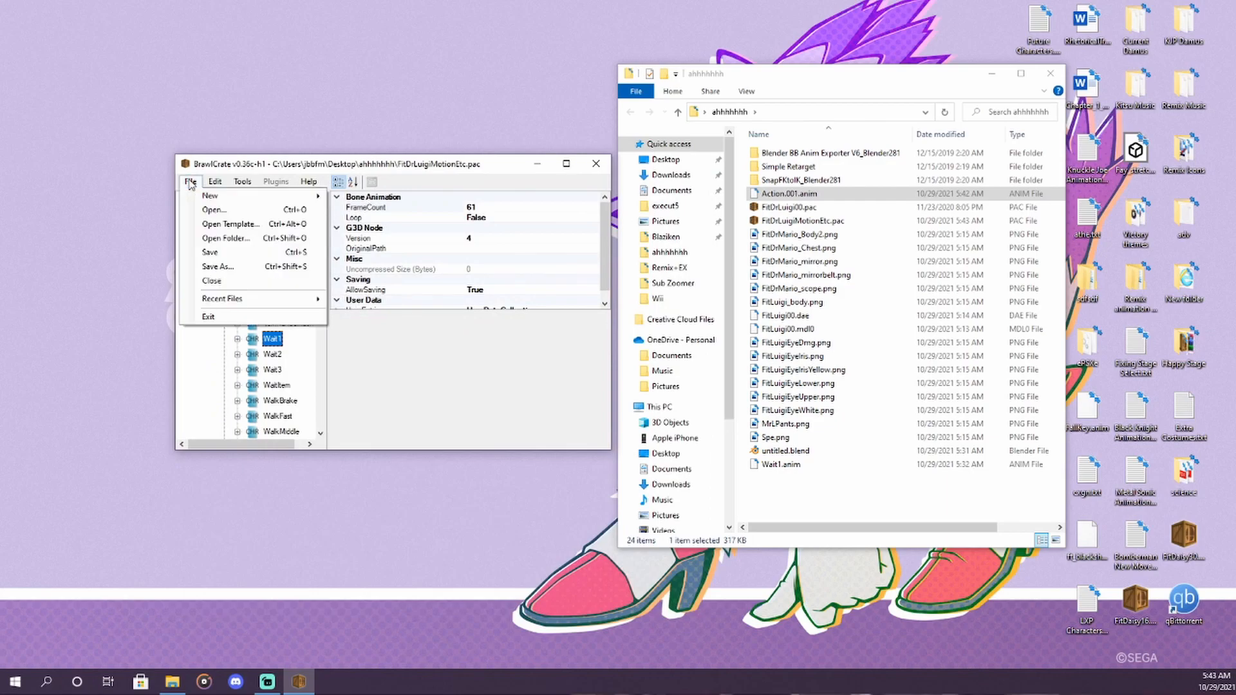
pyautogui.click(212, 252)
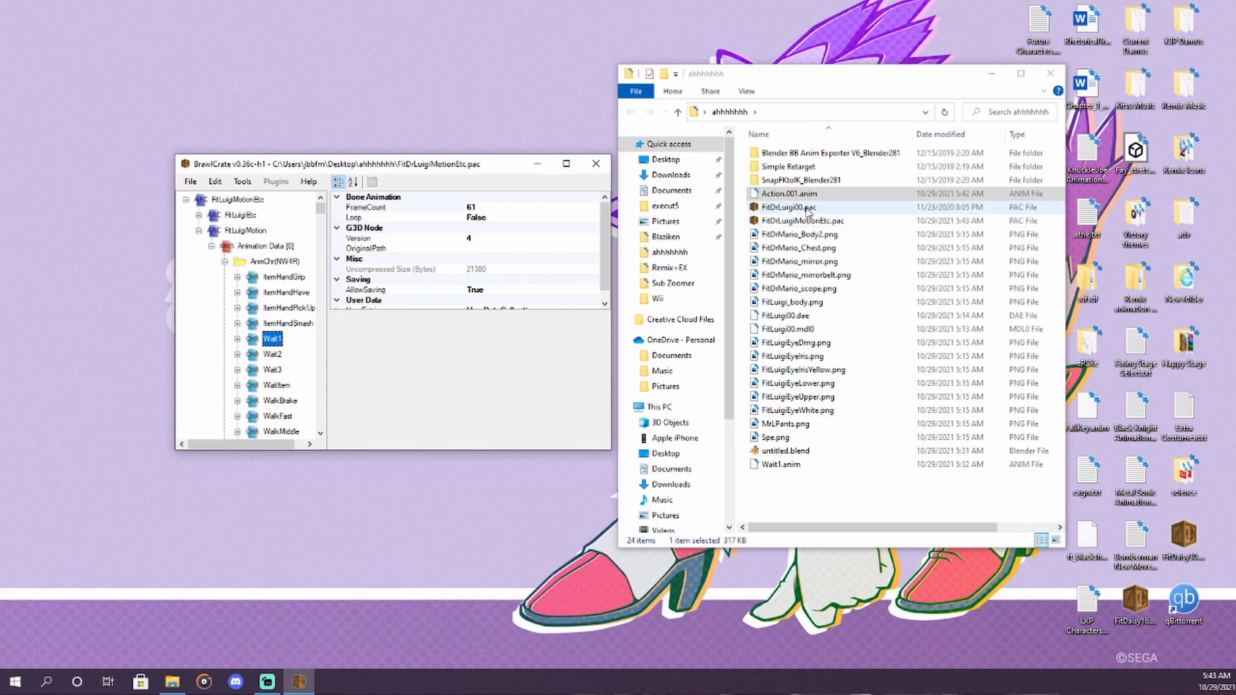
# Step: Open FitDrLuigi00.pac in BrawlCrate and preview the FitLuigi00 model under Model Data [0]
pyautogui.click(773, 209)
pyautogui.moveTo(774, 209); pyautogui.dragTo(399, 402)
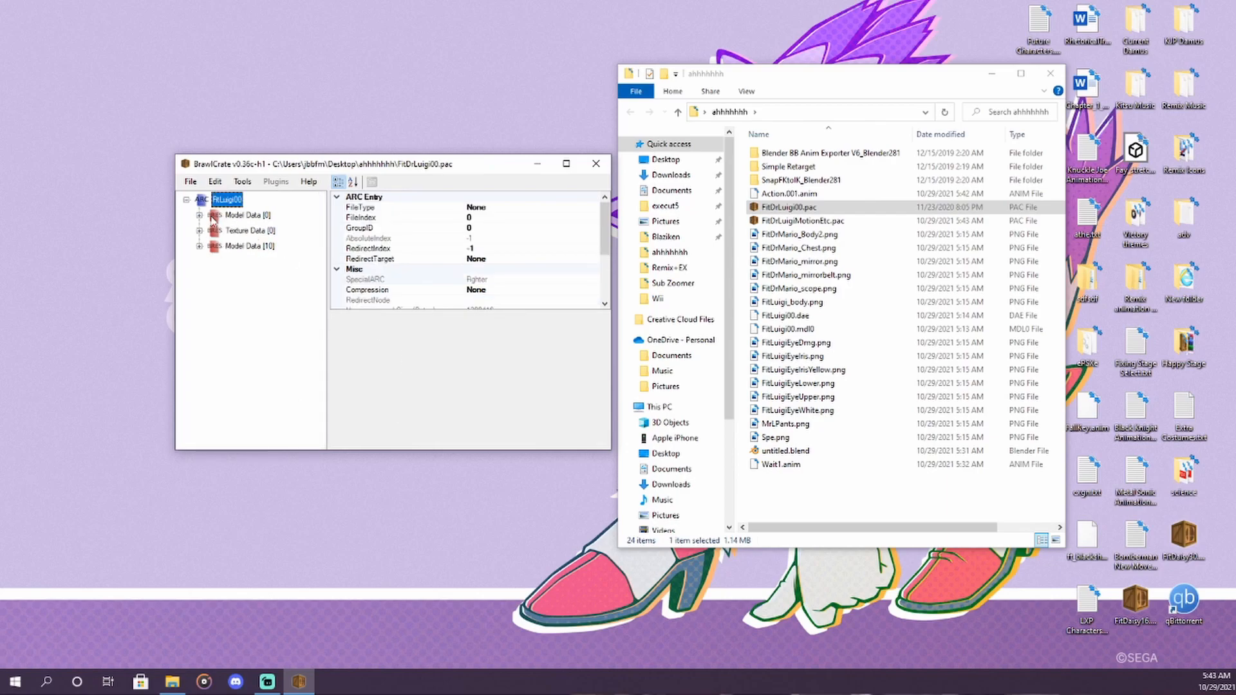
pyautogui.click(200, 215)
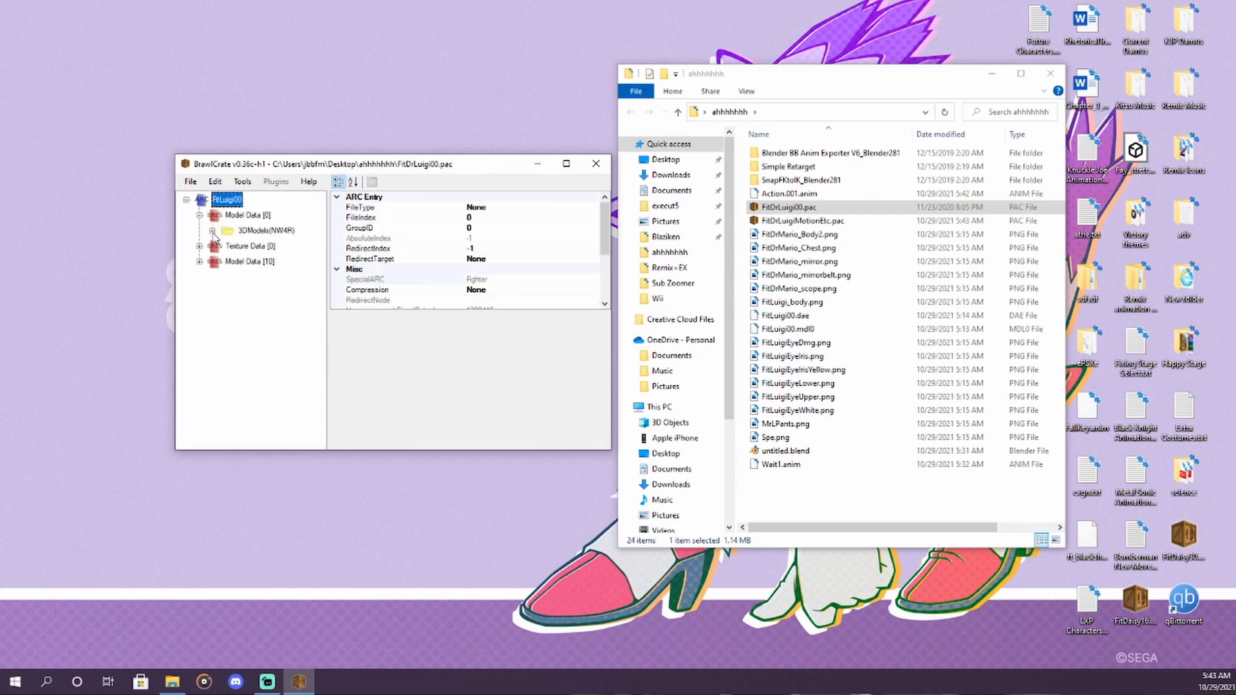
pyautogui.click(212, 231)
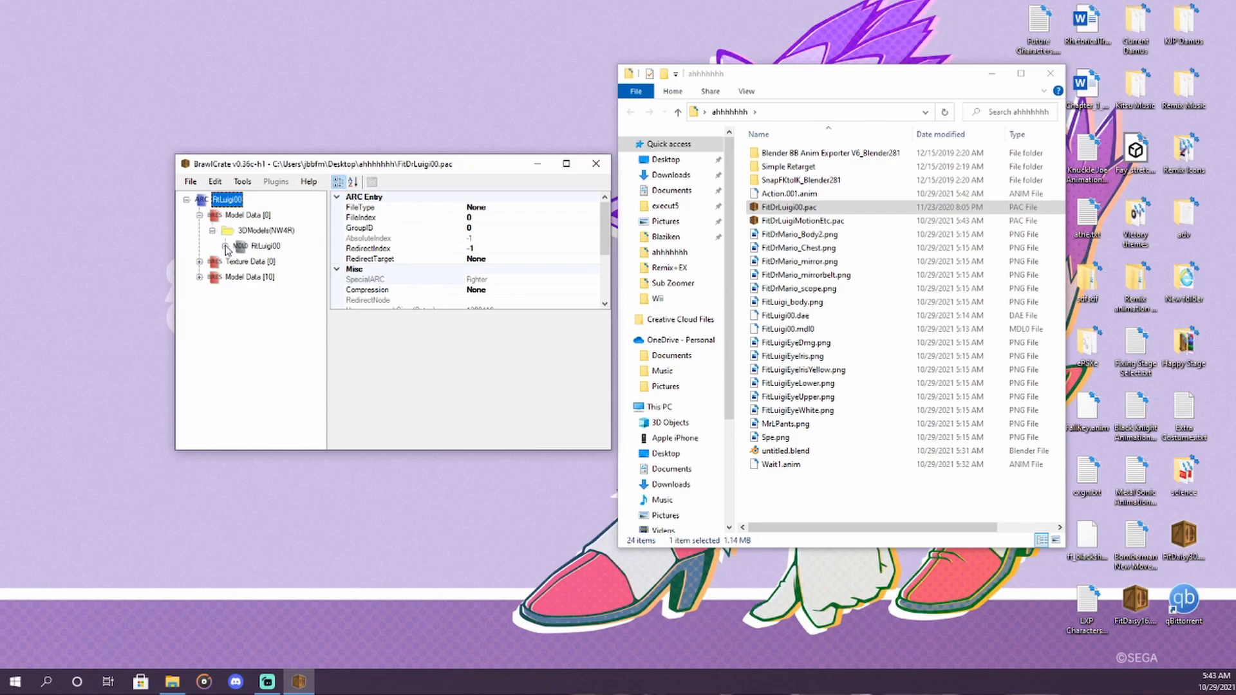
pyautogui.rightClick(267, 251)
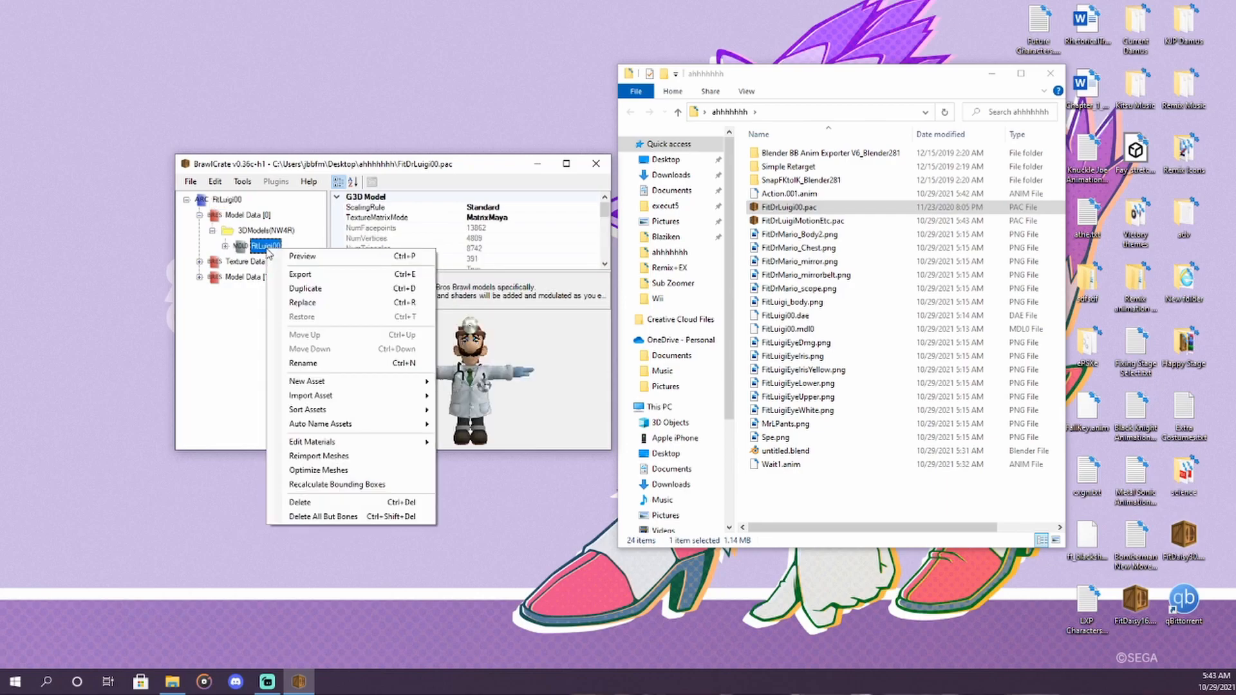
pyautogui.click(316, 257)
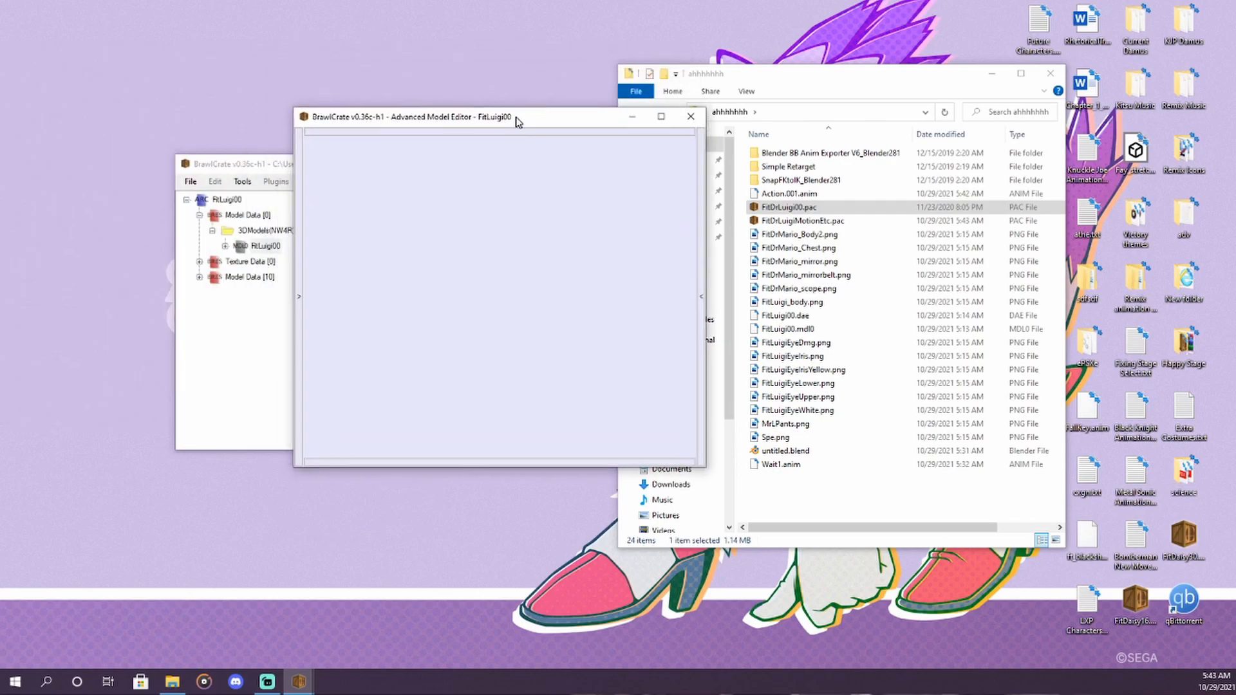
# Step: Maximize the model preview and examine the full Dr. Luigi model from the front and the side
pyautogui.doubleClick(516, 116)
pyautogui.scroll(-5, 524, 156)
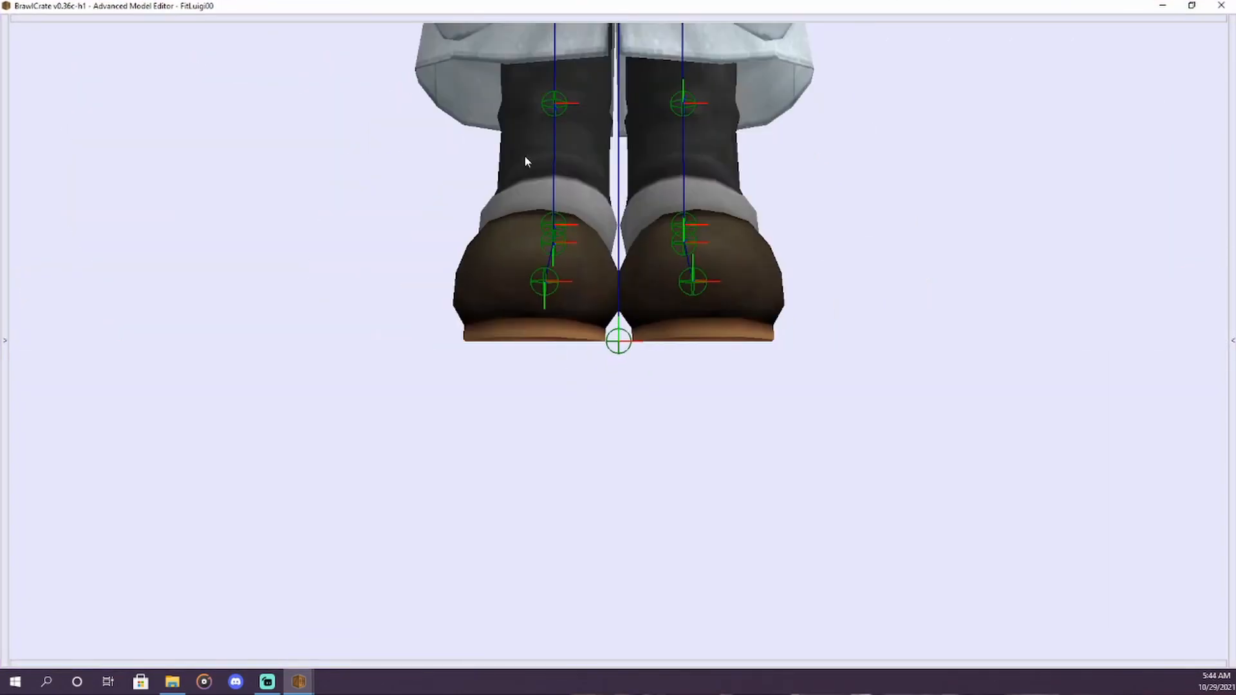
pyautogui.scroll(3, 521, 157)
pyautogui.scroll(-3, 546, 276)
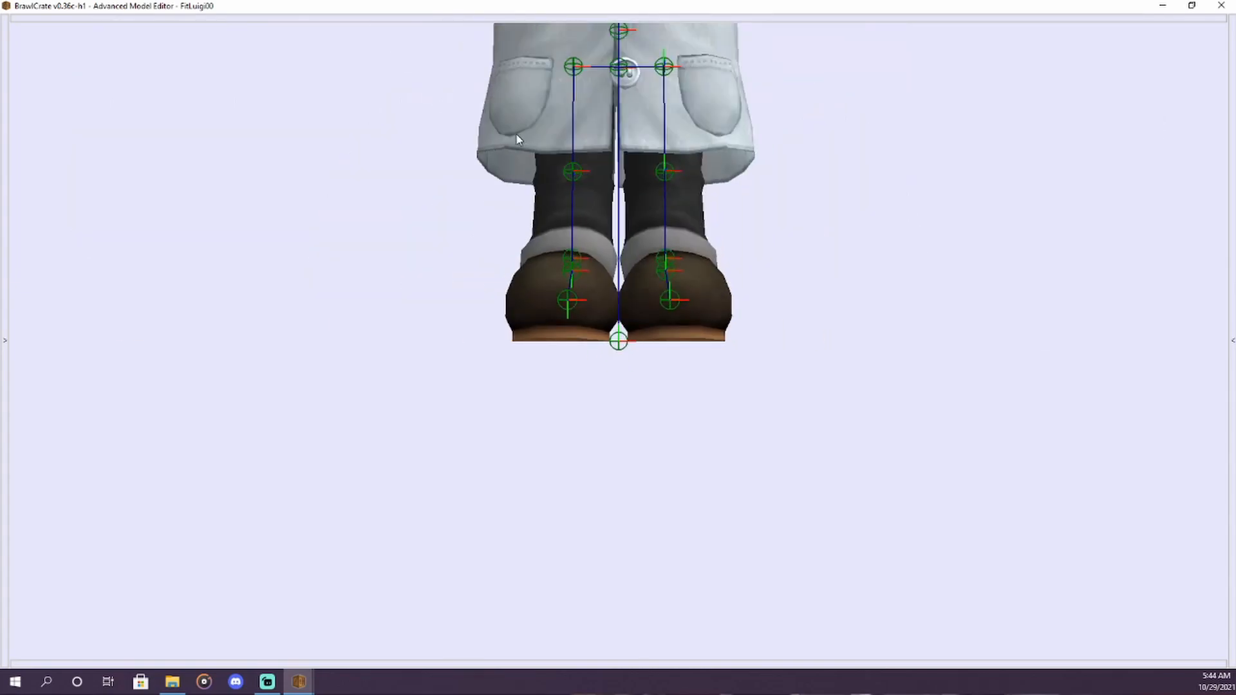
pyautogui.scroll(-6, 528, 207)
pyautogui.scroll(-8, 517, 233)
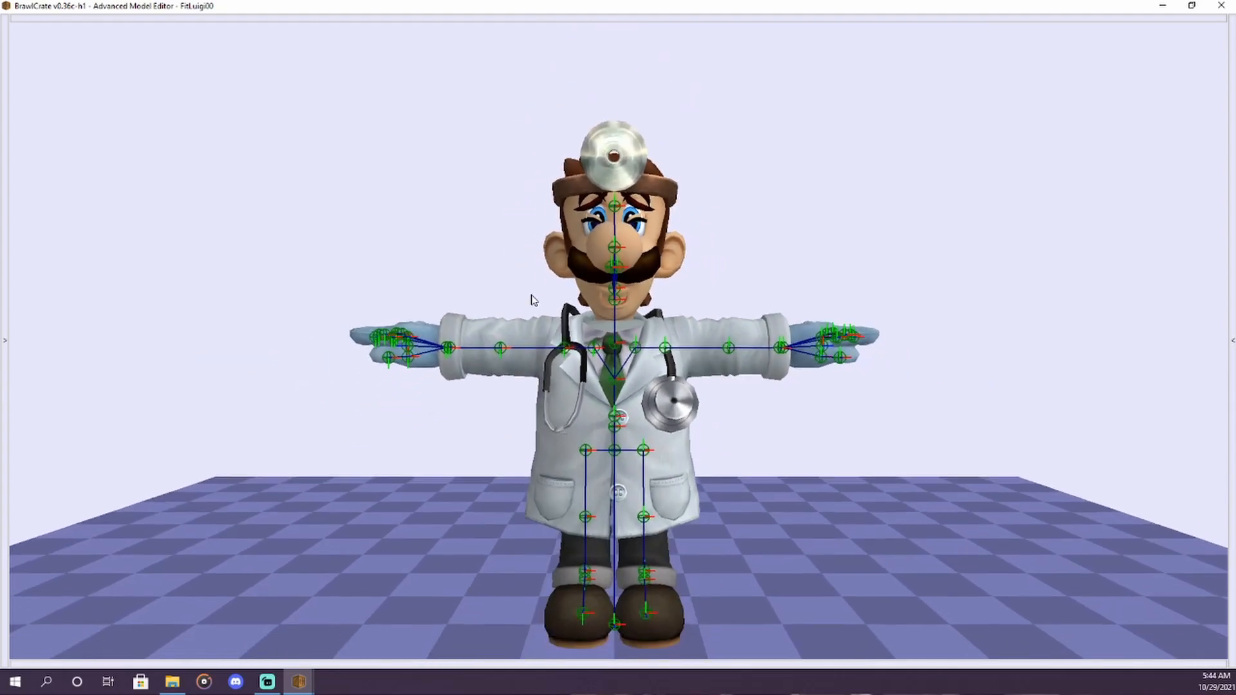
pyautogui.moveTo(532, 295); pyautogui.dragTo(517, 264, button='right')
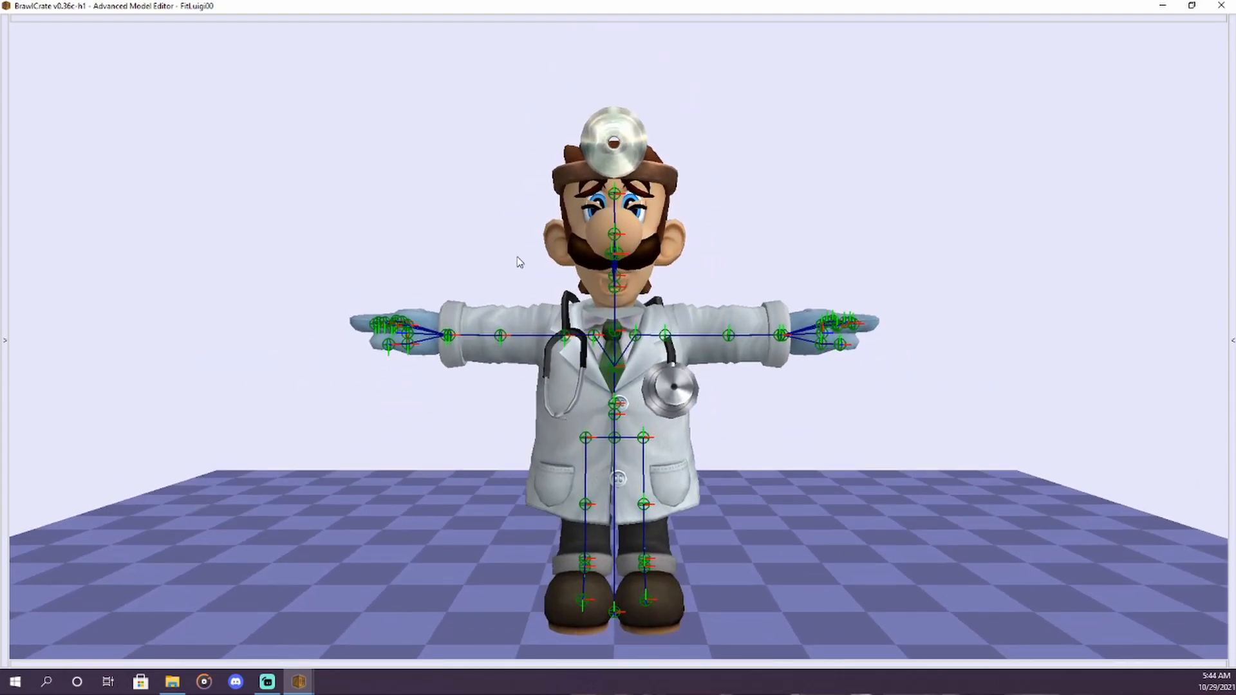
pyautogui.moveTo(468, 380); pyautogui.dragTo(739, 452)
pyautogui.scroll(-1, 726, 448)
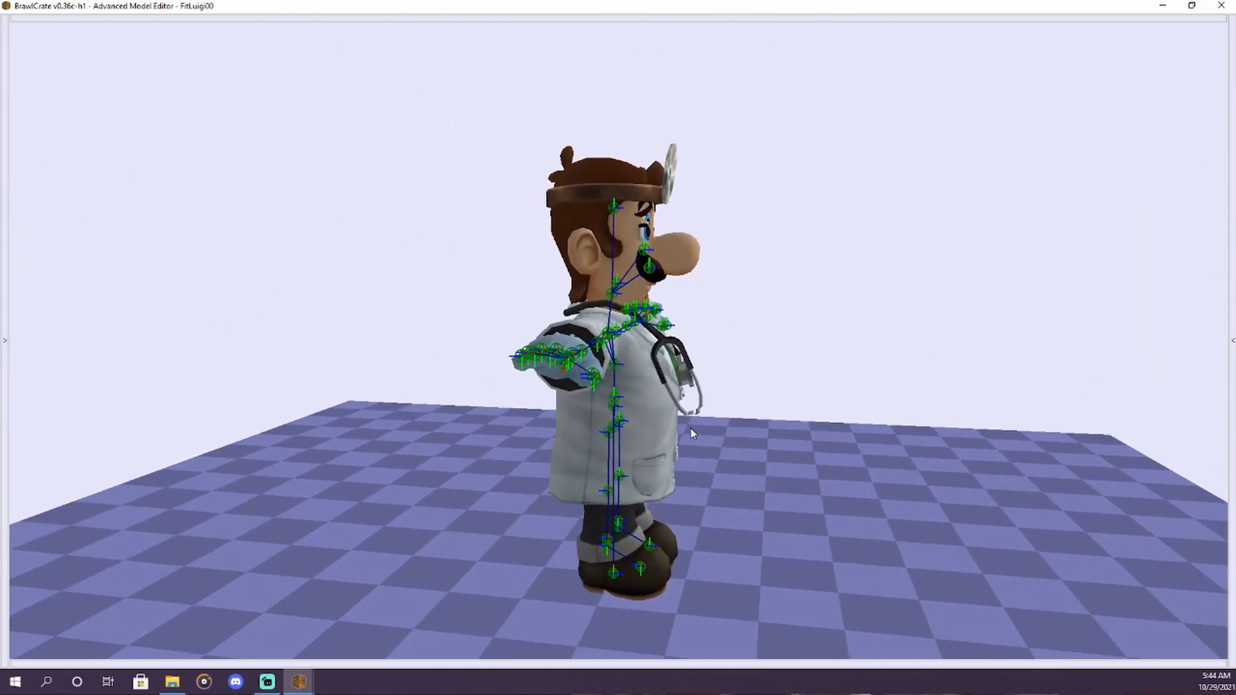
# Step: Load the animations from FitDrLuigiMotionEtc.pac into the model editor and select Wait1
pyautogui.click(9, 221)
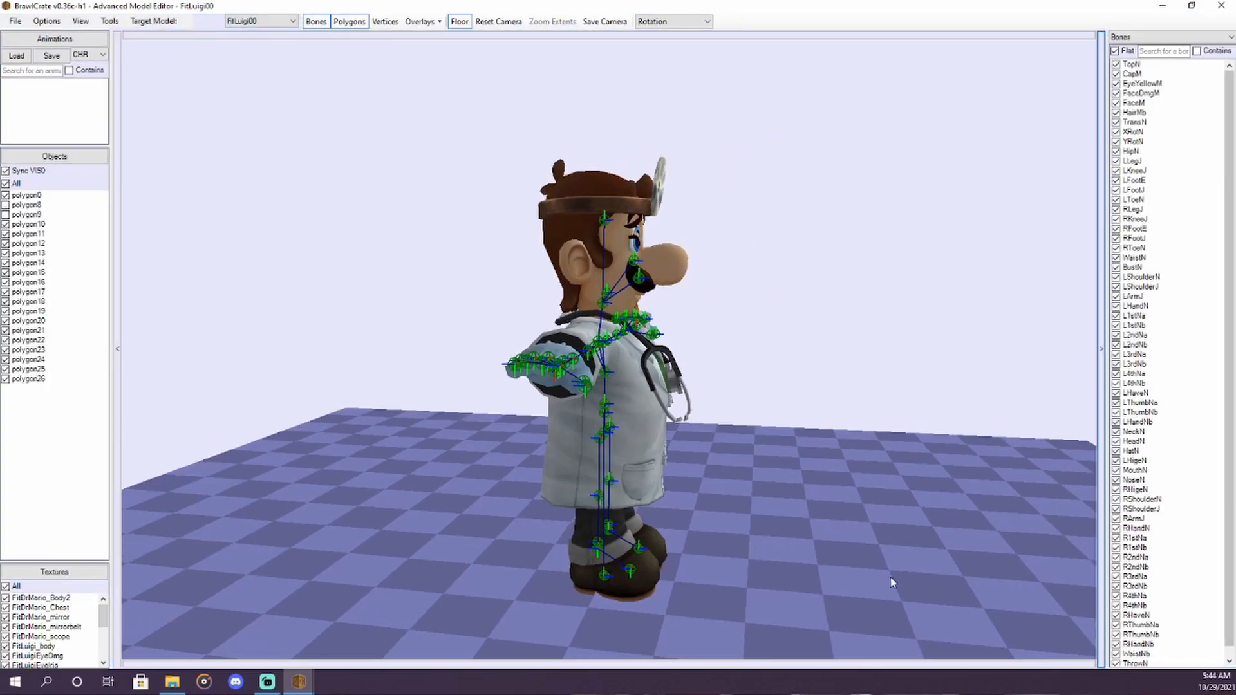
pyautogui.click(17, 57)
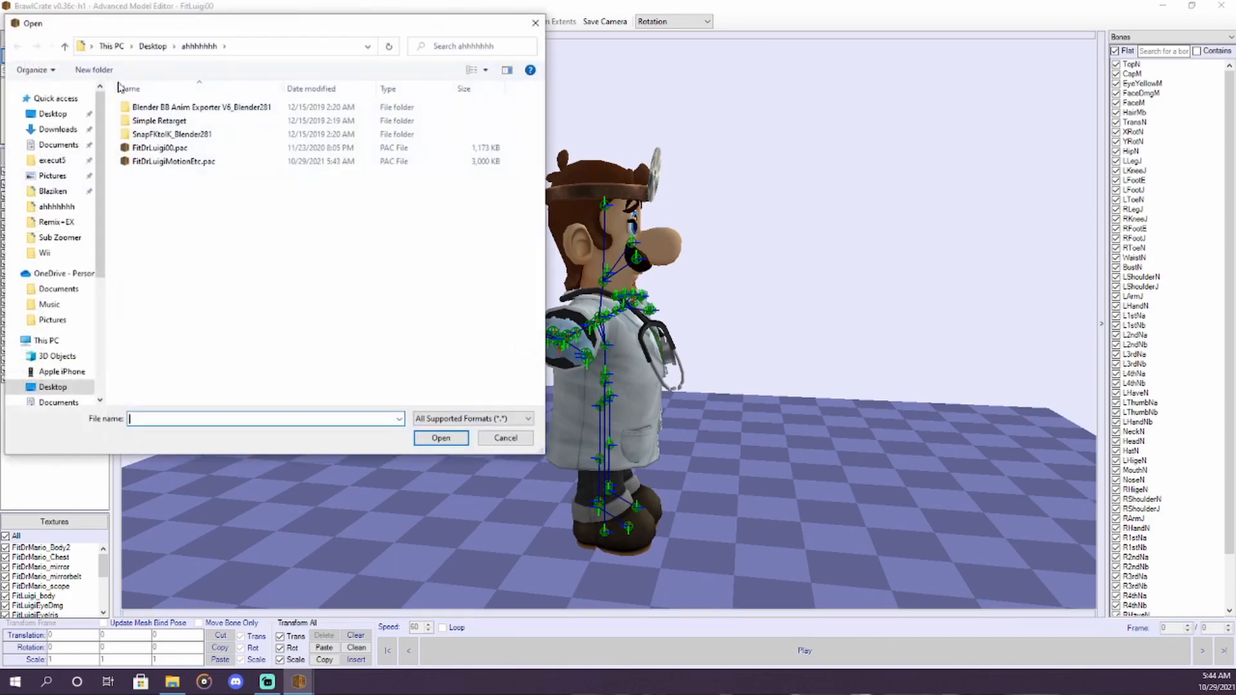
pyautogui.doubleClick(173, 161)
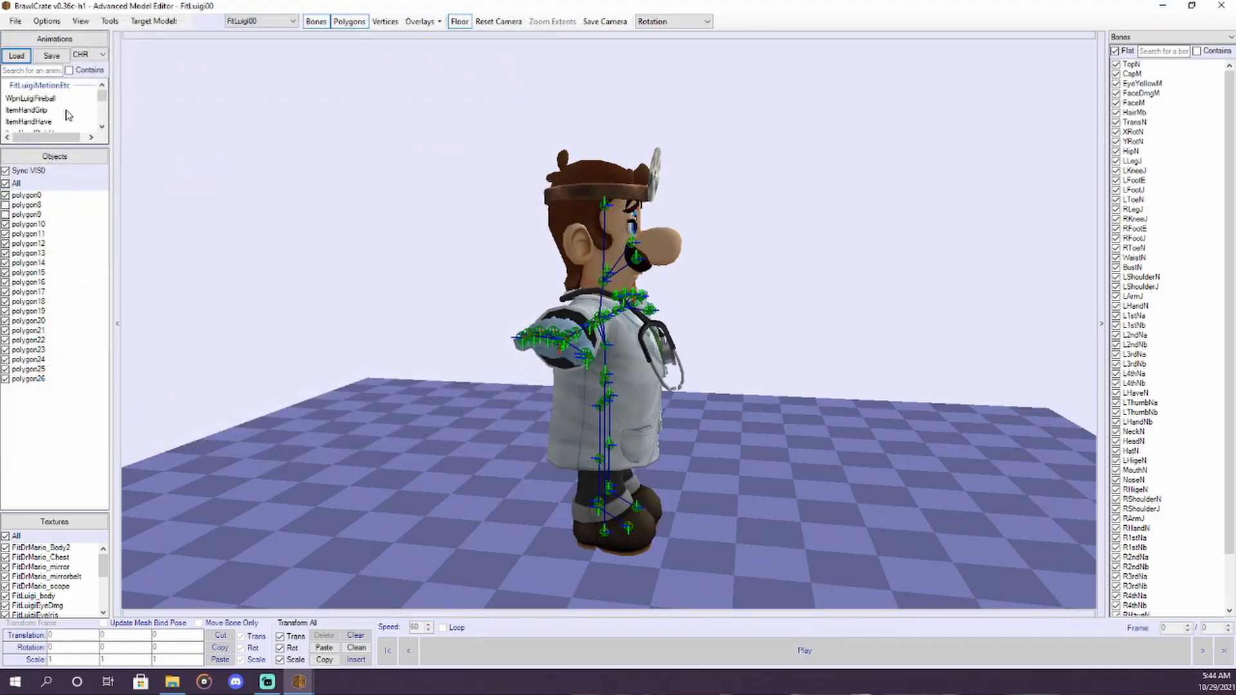
pyautogui.scroll(-1, 68, 115)
pyautogui.click(33, 72)
pyautogui.scroll(1, 65, 91)
pyautogui.click(70, 96)
pyautogui.scroll(-1, 70, 96)
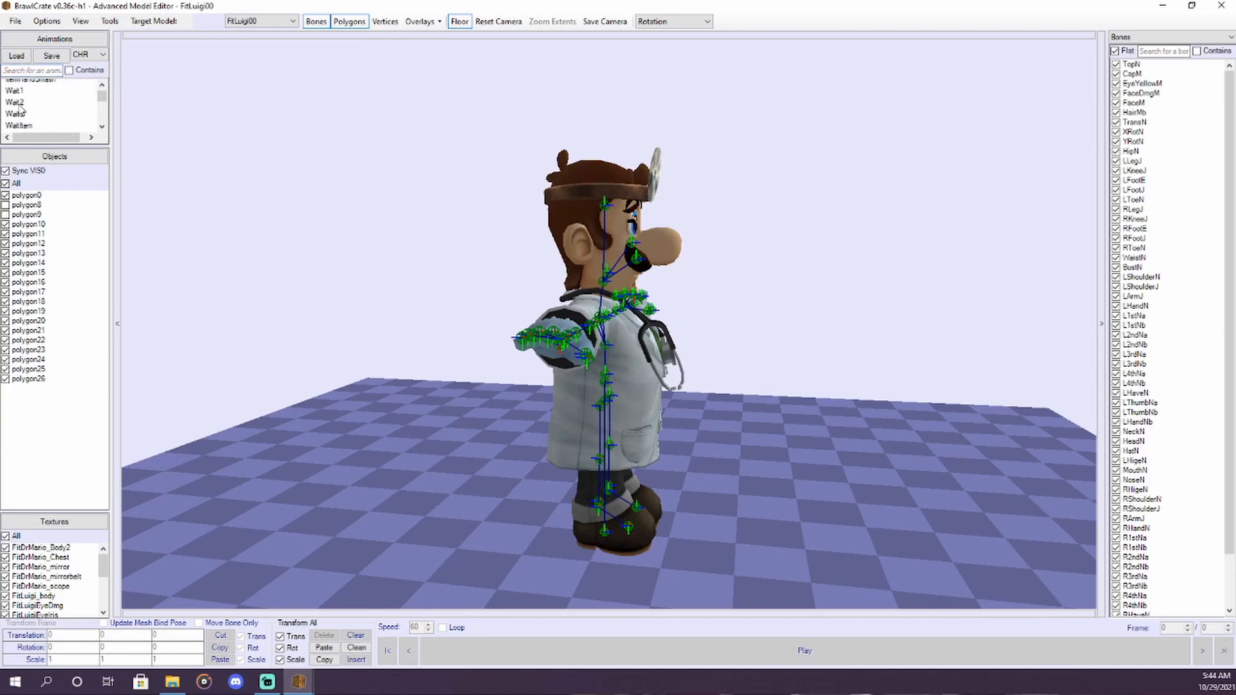
pyautogui.click(21, 94)
# Step: Hide the bones and play the Wait1 animation on the model, viewing it from several angles
pyautogui.scroll(2, 762, 422)
pyautogui.moveTo(762, 423); pyautogui.dragTo(546, 445, button='right')
pyautogui.scroll(2, 546, 446)
pyautogui.click(315, 24)
pyautogui.scroll(-2, 566, 290)
pyautogui.moveTo(567, 290); pyautogui.dragTo(624, 392, button='right')
pyautogui.click(784, 654)
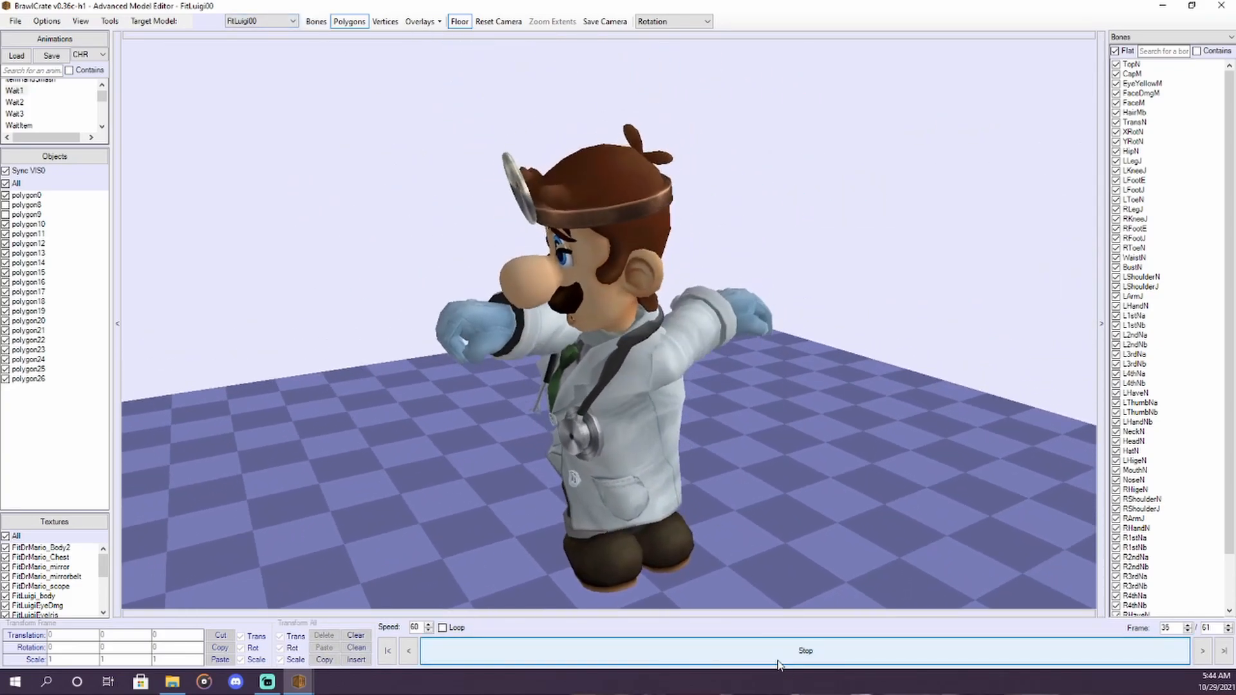
pyautogui.click(780, 665)
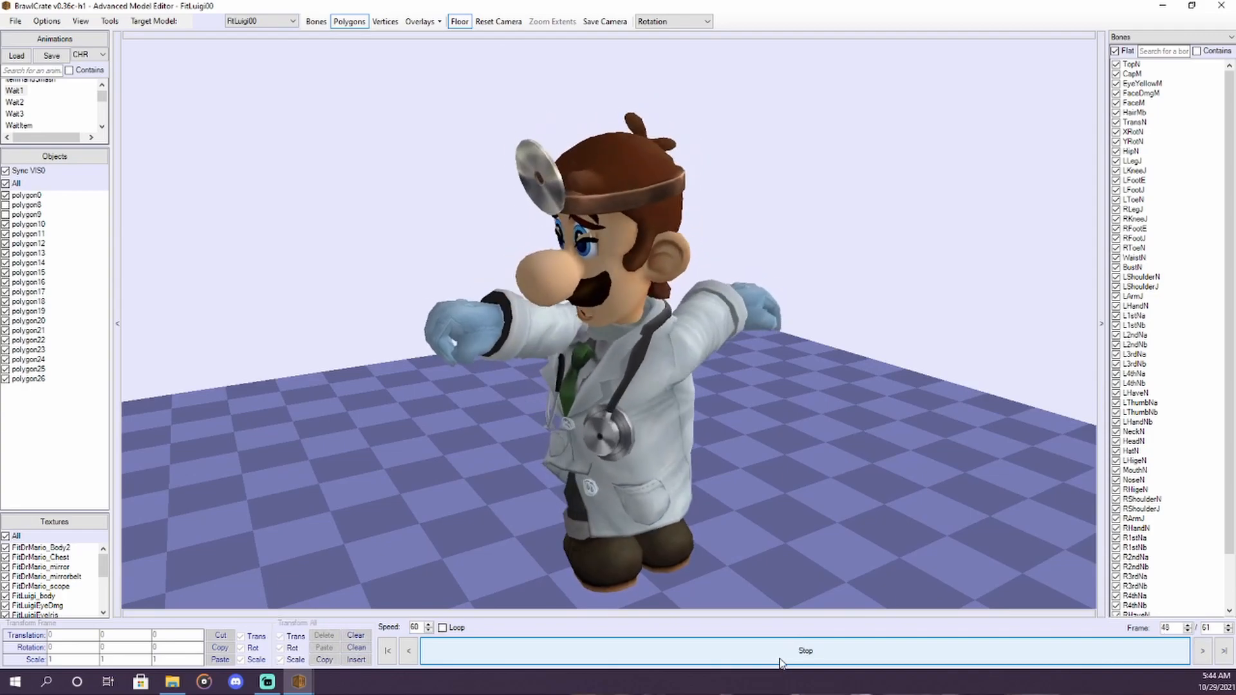
pyautogui.keyDown('ctrl'); pyautogui.moveTo(712, 567); pyautogui.dragTo(966, 466, button='right'); pyautogui.keyUp('ctrl')
pyautogui.scroll(-2, 920, 507)
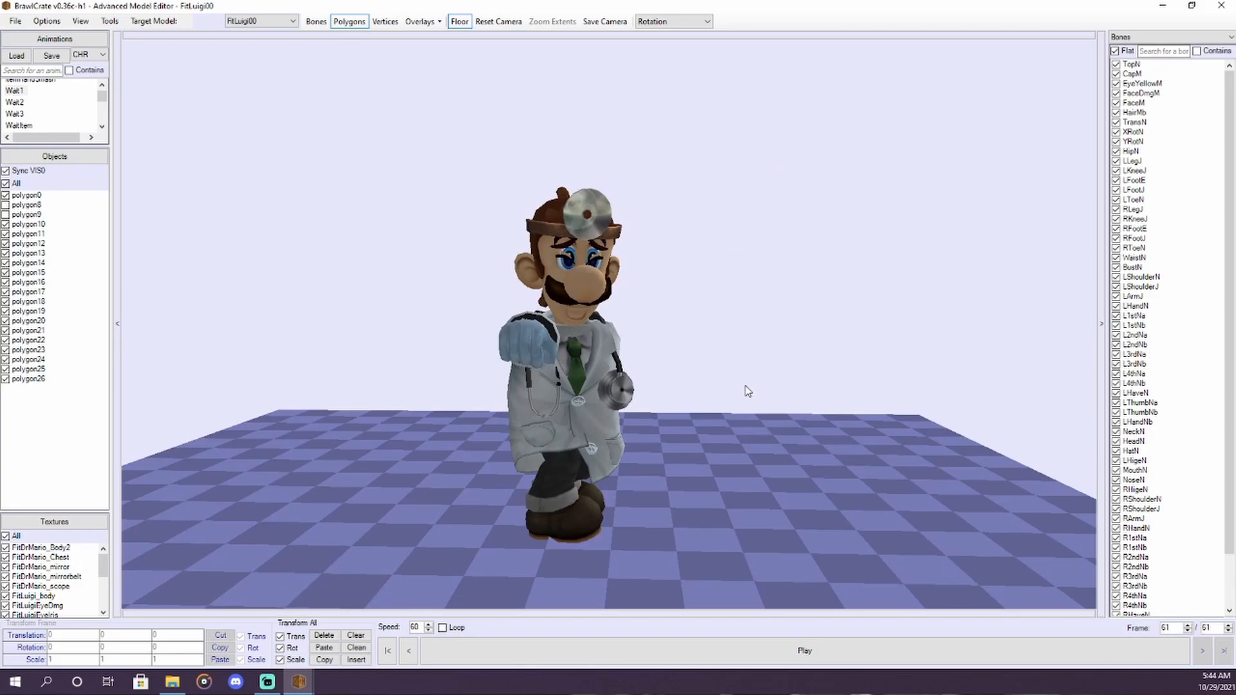